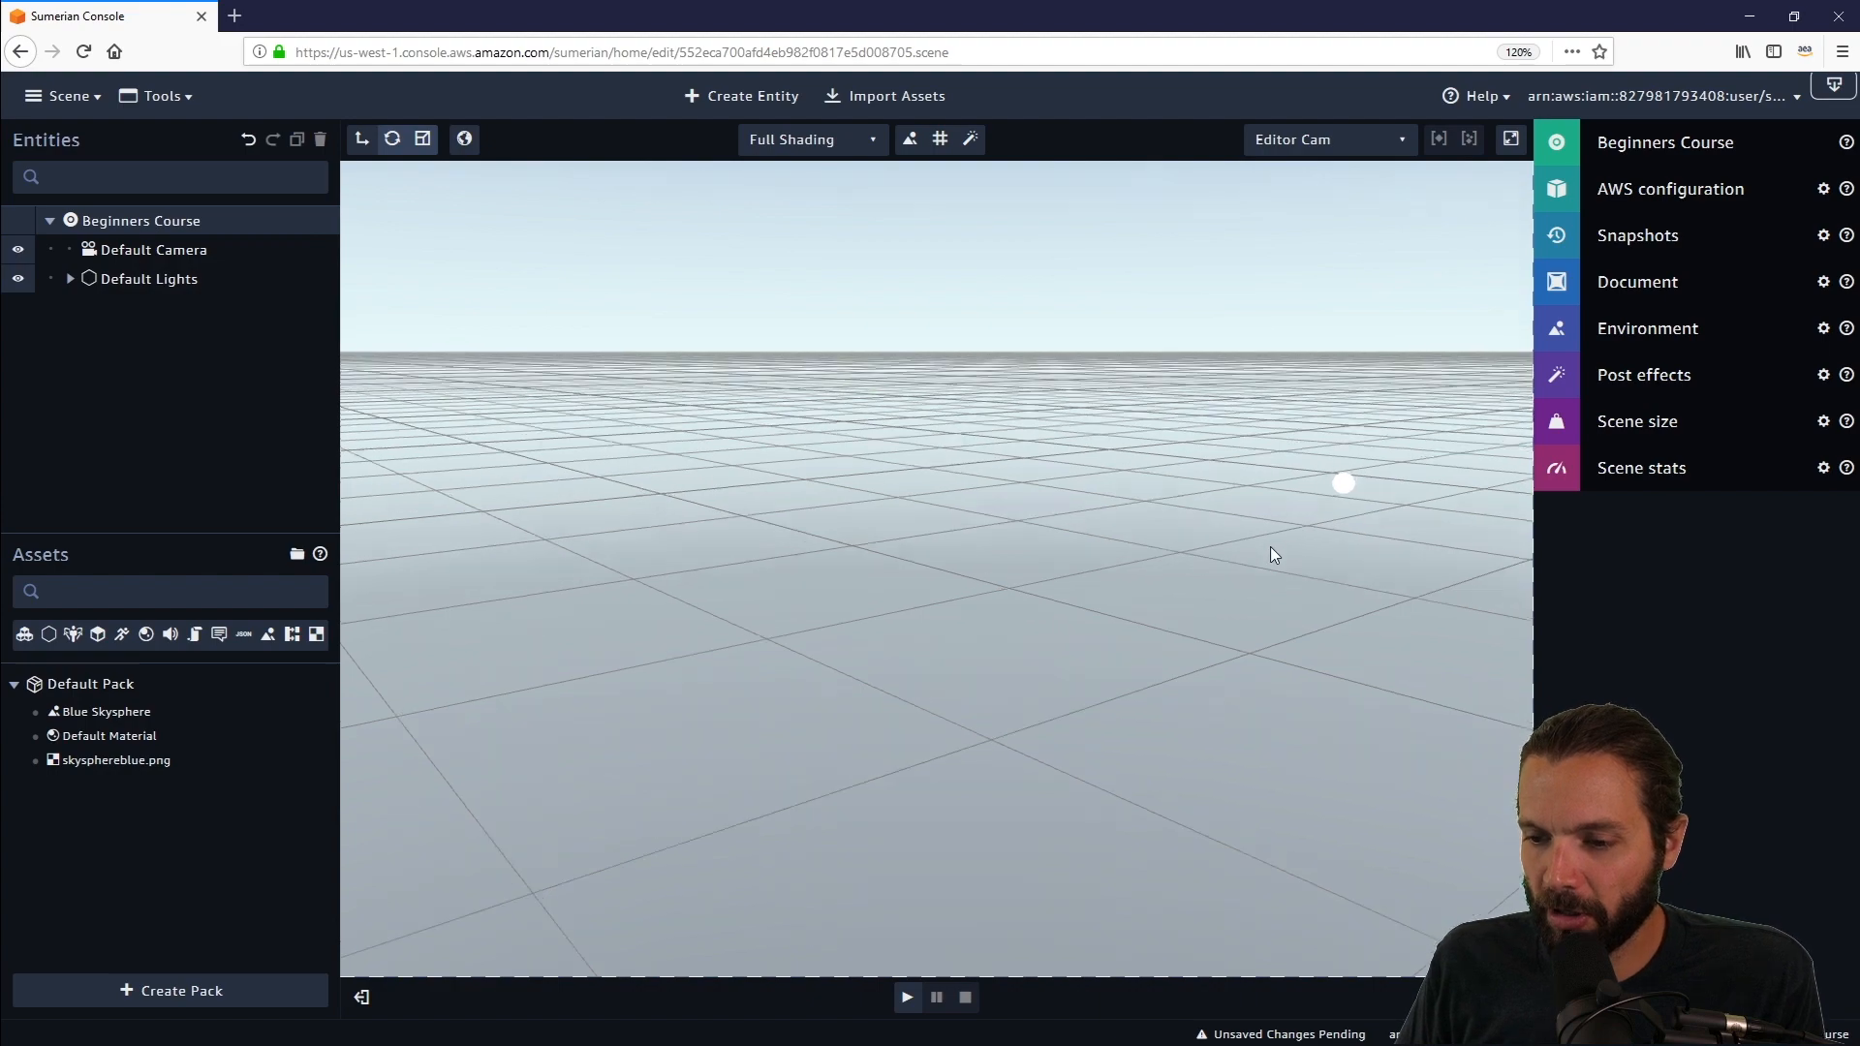
# Add a cone 3D primitive to the Beginners Course scene.
pyautogui.moveTo(1274, 548)
pyautogui.mouseDown()
pyautogui.moveTo(1154, 572)
pyautogui.moveTo(1054, 577)
pyautogui.moveTo(1044, 560)
pyautogui.moveTo(1055, 536)
pyautogui.moveTo(1063, 590)
pyautogui.moveTo(1263, 568)
pyautogui.mouseUp()
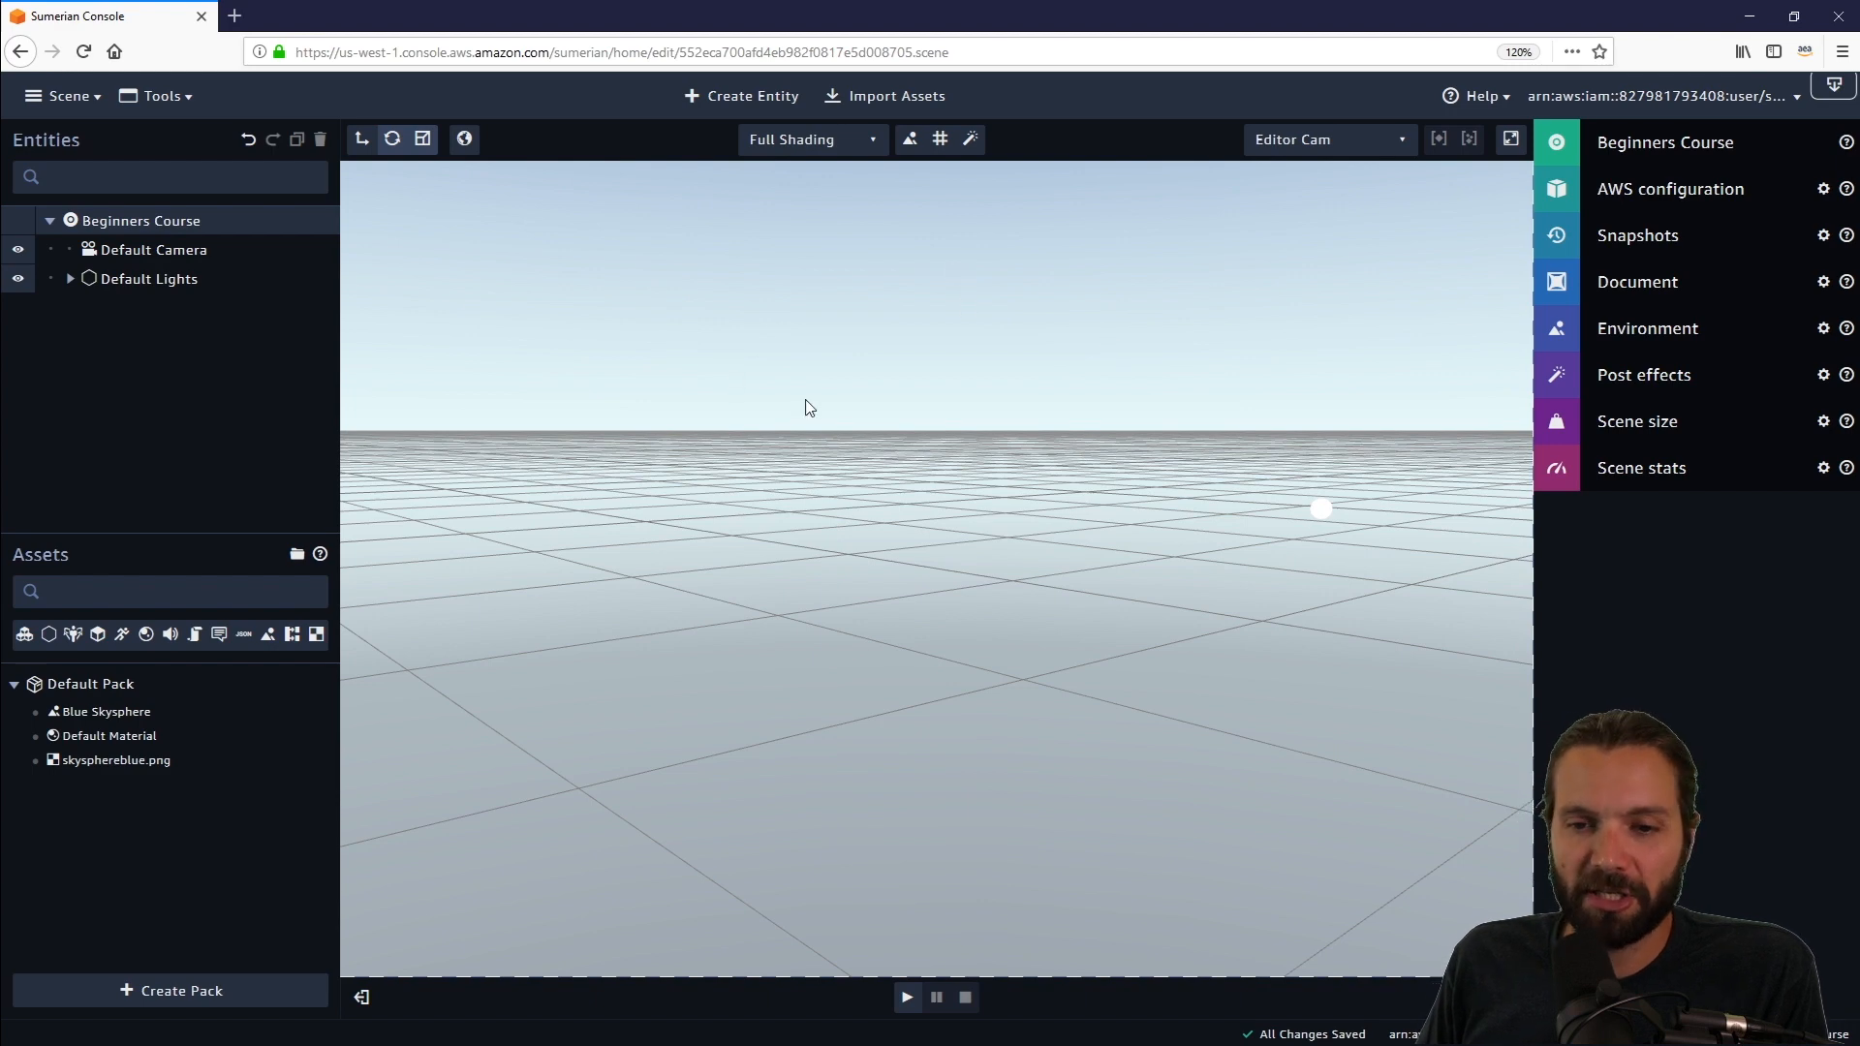
pyautogui.click(743, 98)
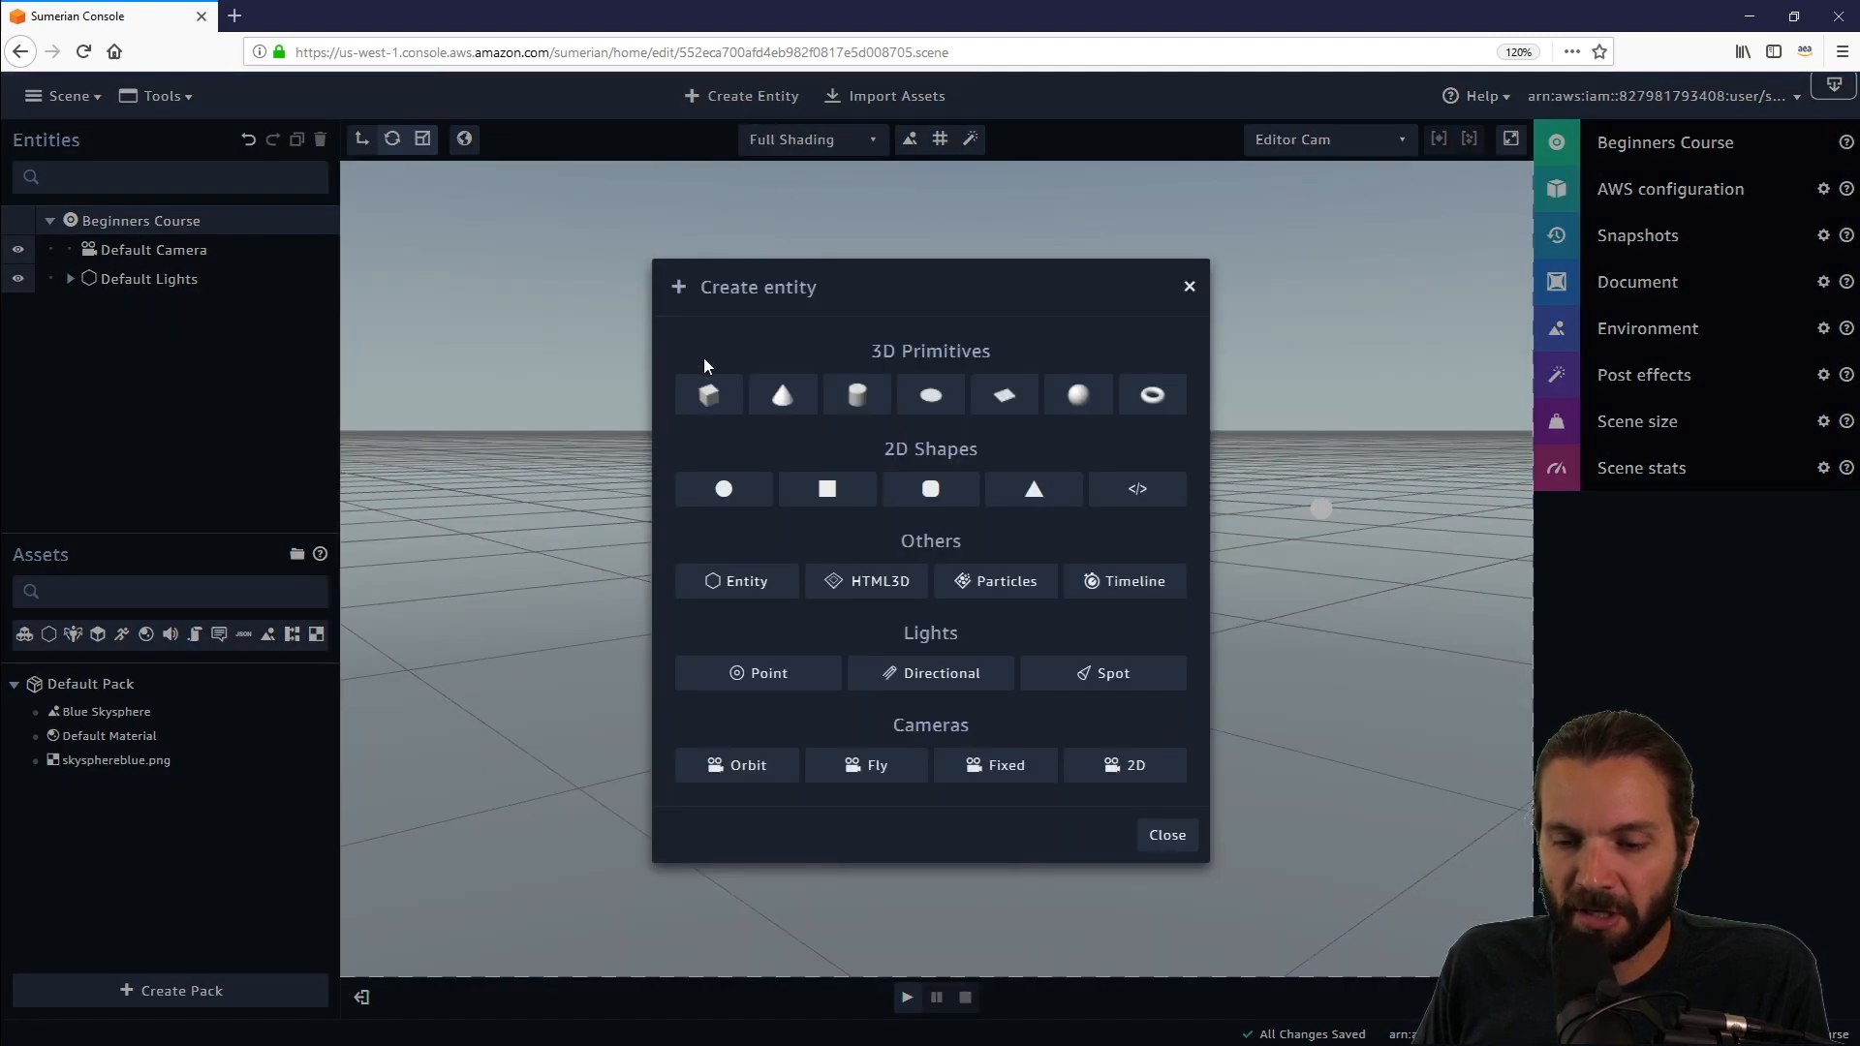
pyautogui.click(784, 397)
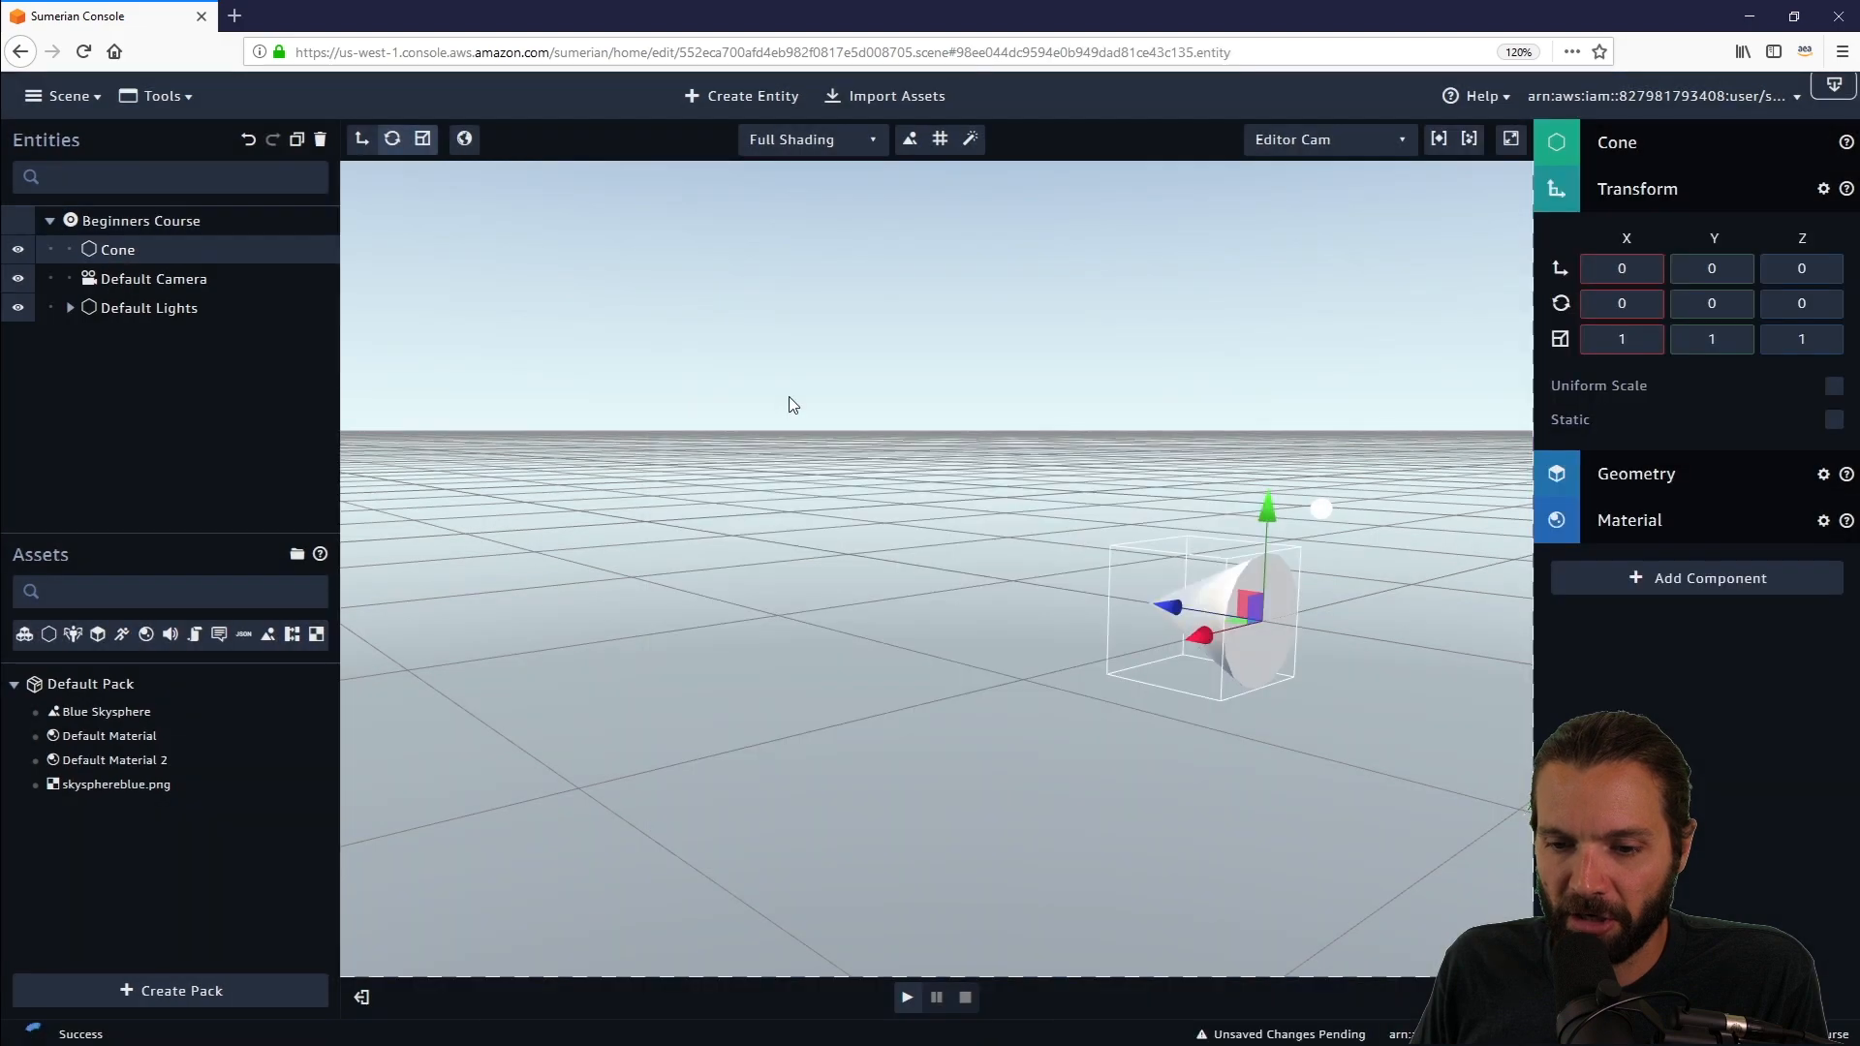
# Frame the selected cone and examine it from several angles and distances.
pyautogui.moveTo(1328, 482); pyautogui.dragTo(966, 569)
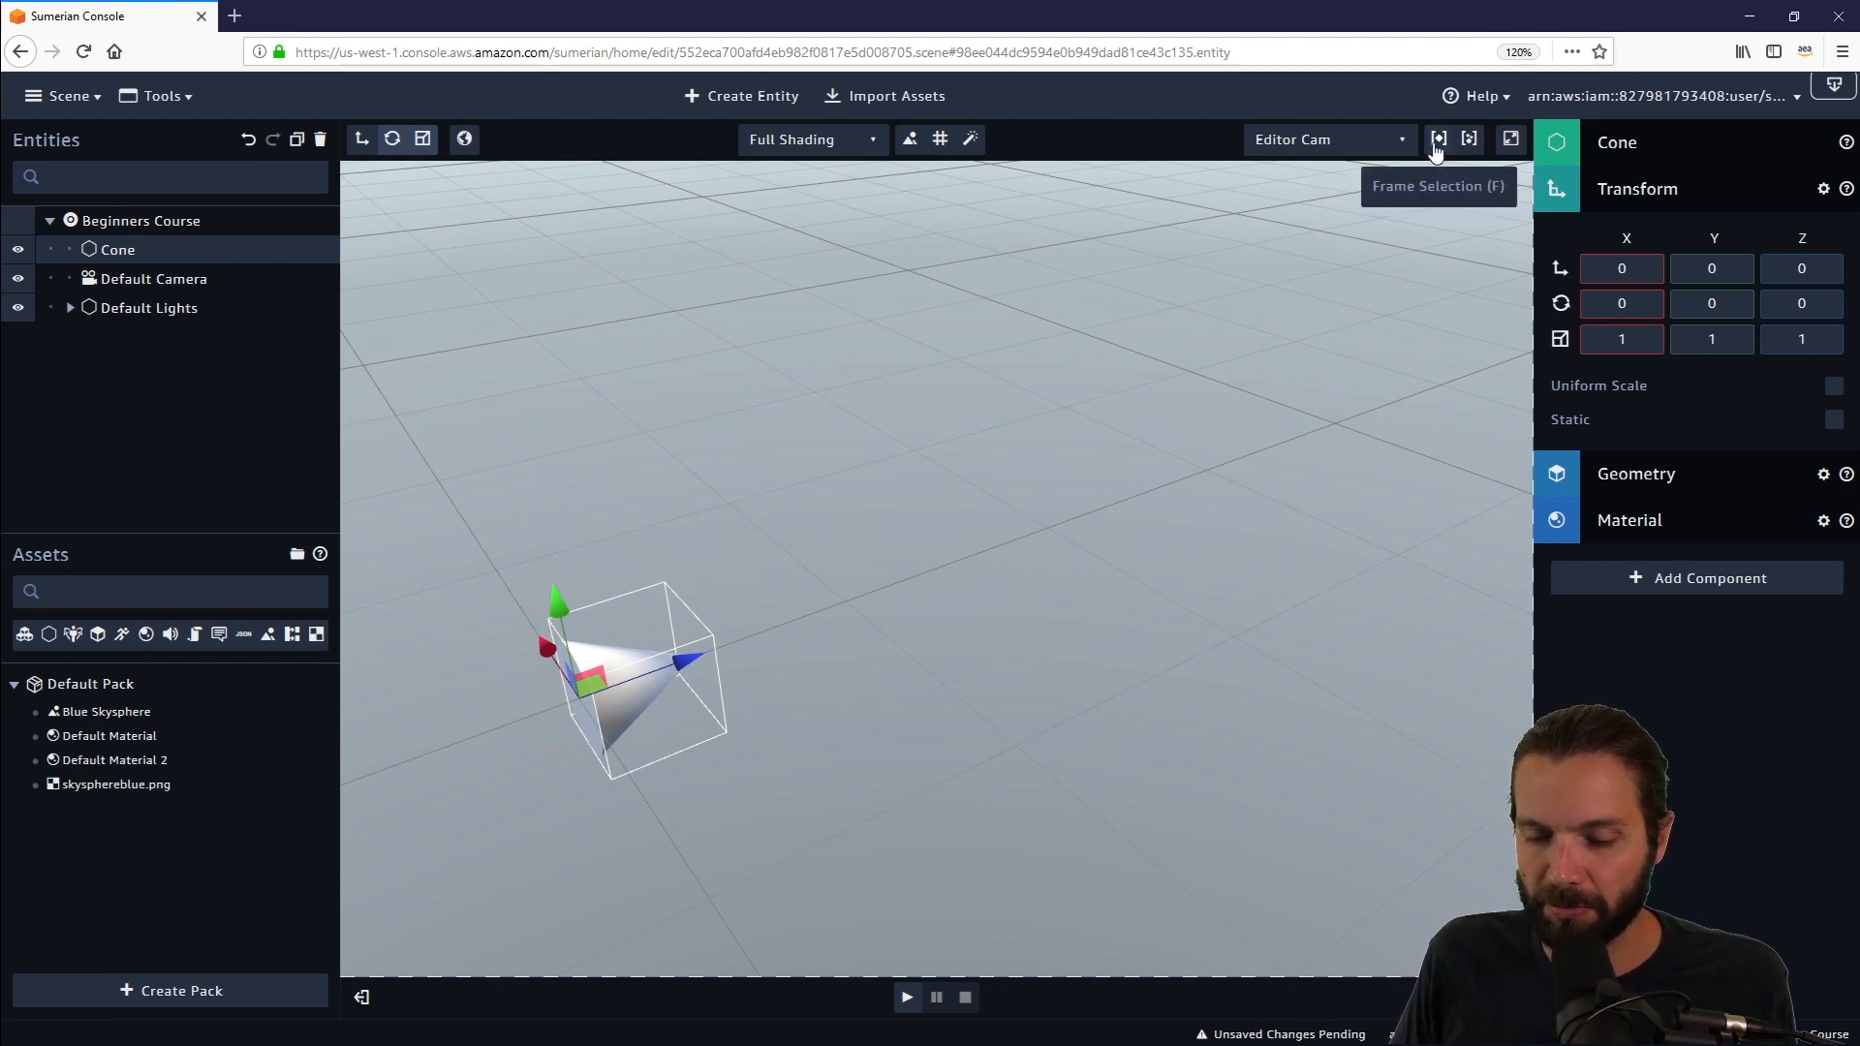
pyautogui.press('f')
pyautogui.moveTo(1167, 648); pyautogui.dragTo(614, 581)
pyautogui.moveTo(1285, 449); pyautogui.dragTo(1243, 356)
pyautogui.moveTo(1234, 586); pyautogui.dragTo(814, 432)
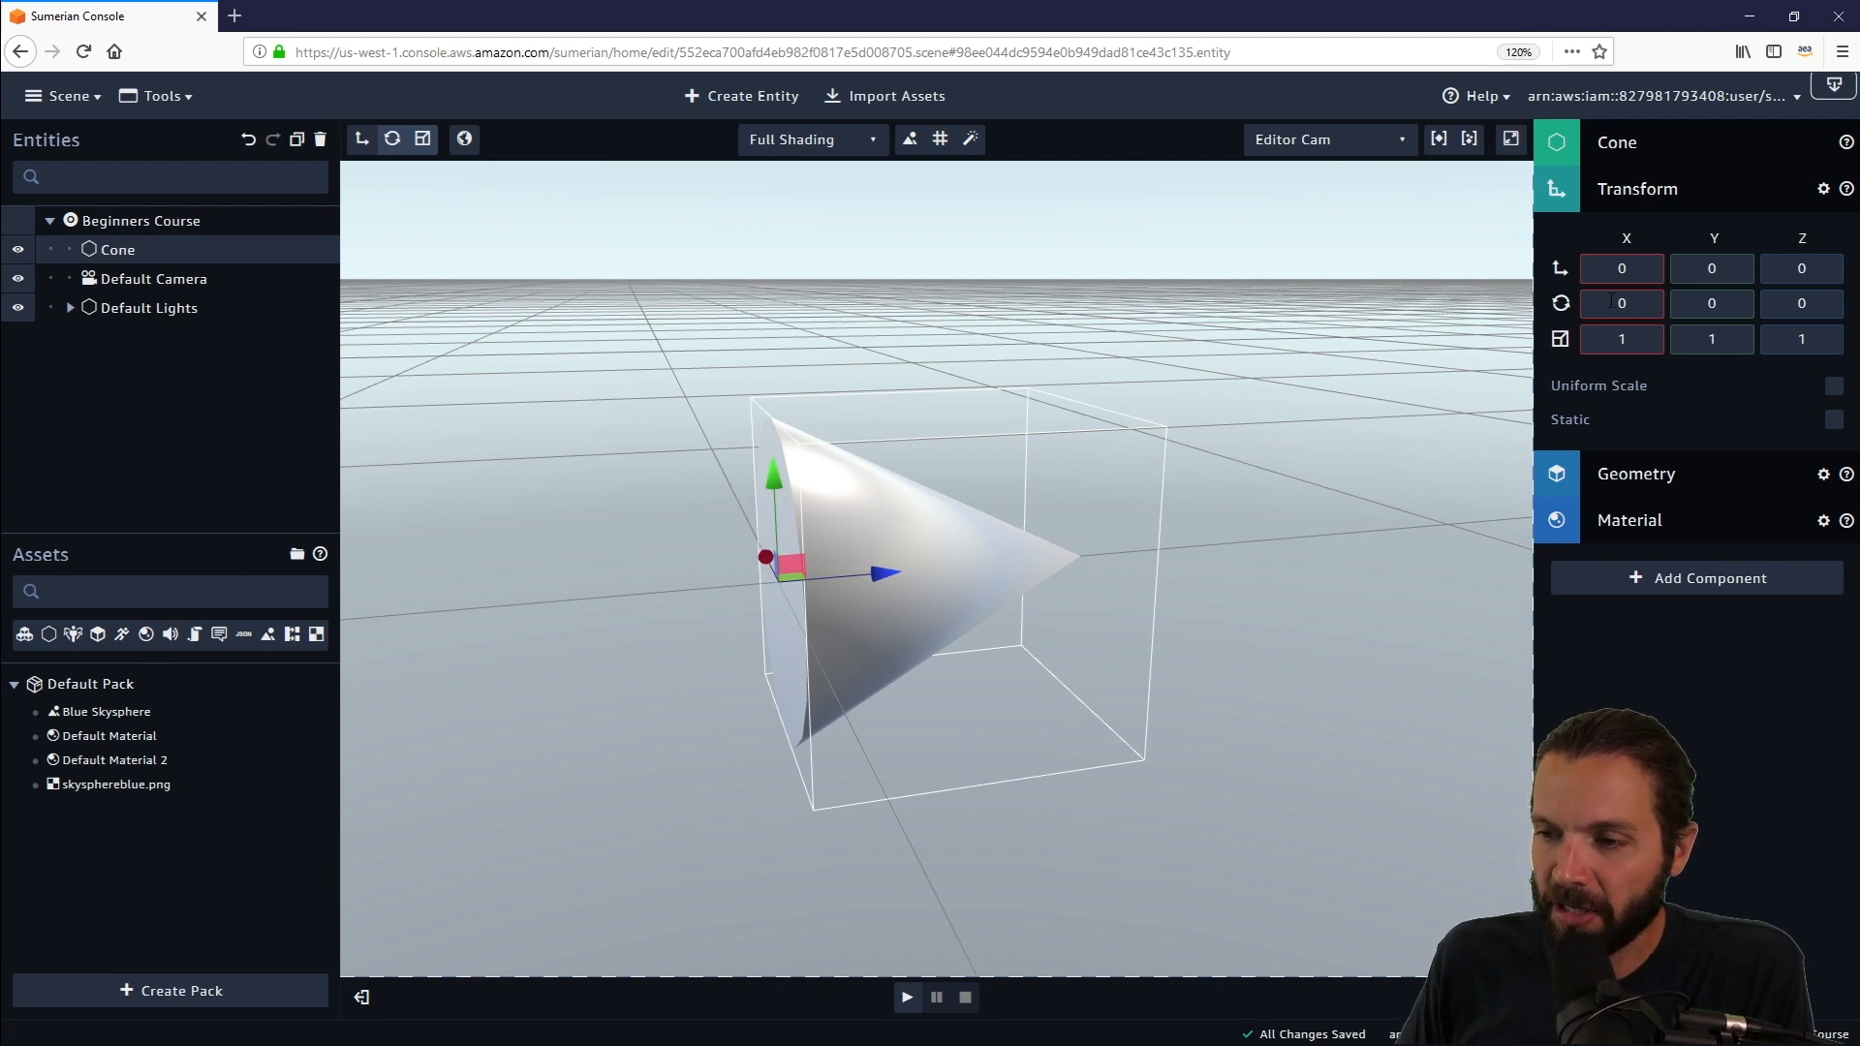
pyautogui.scroll(-5, 1056, 585)
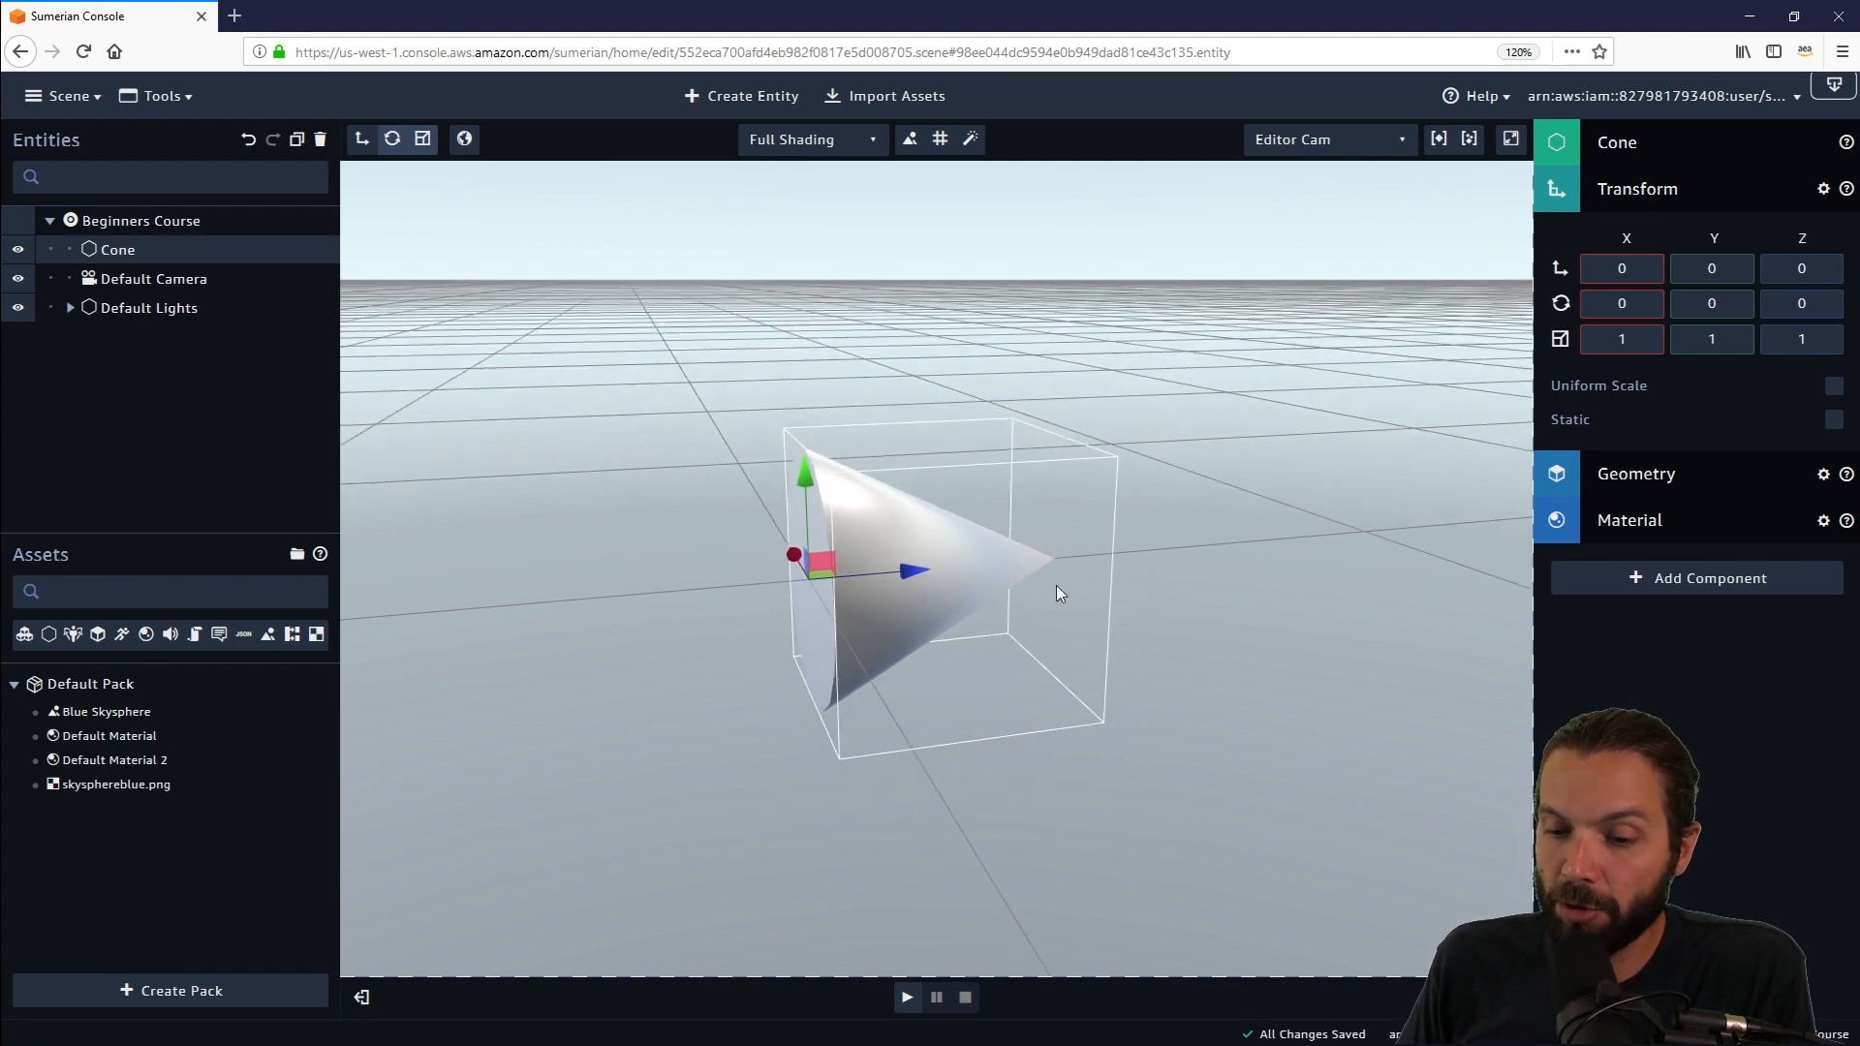
pyautogui.moveTo(1174, 523); pyautogui.dragTo(1184, 605, button='right')
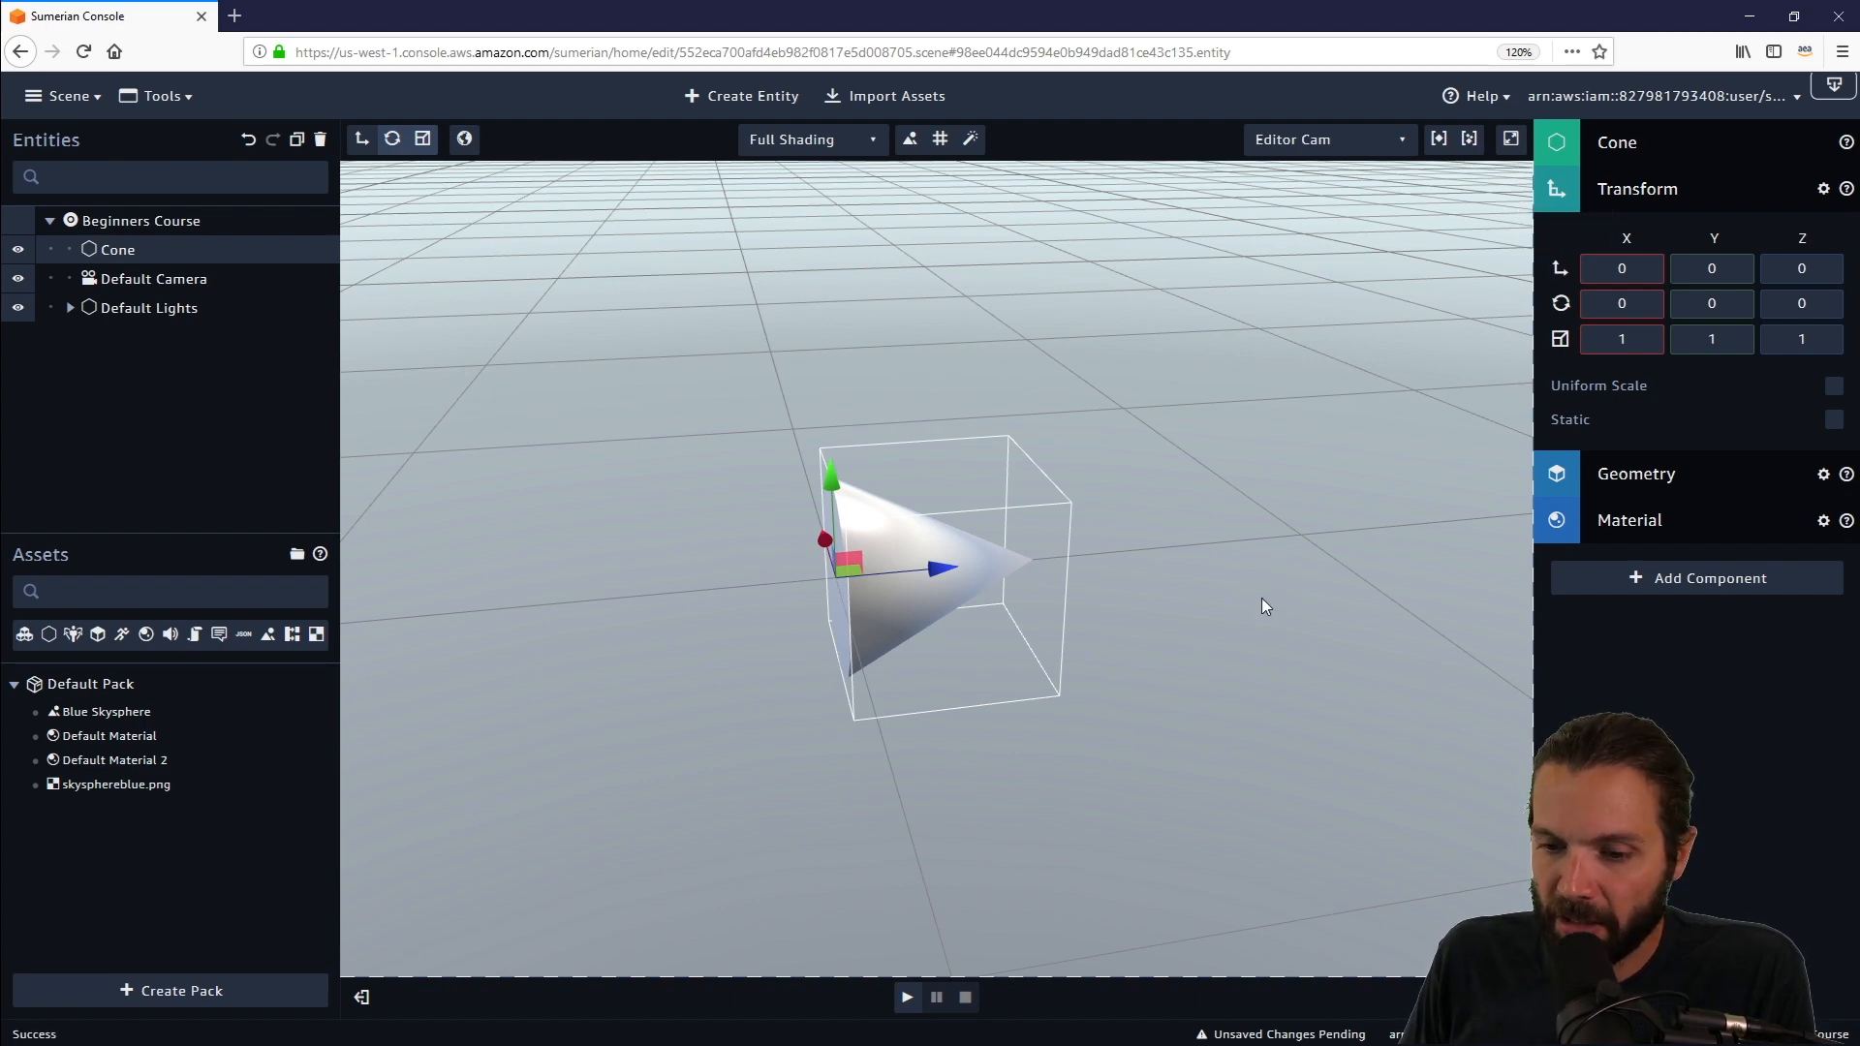
pyautogui.moveTo(1261, 596); pyautogui.dragTo(1342, 562, button='right')
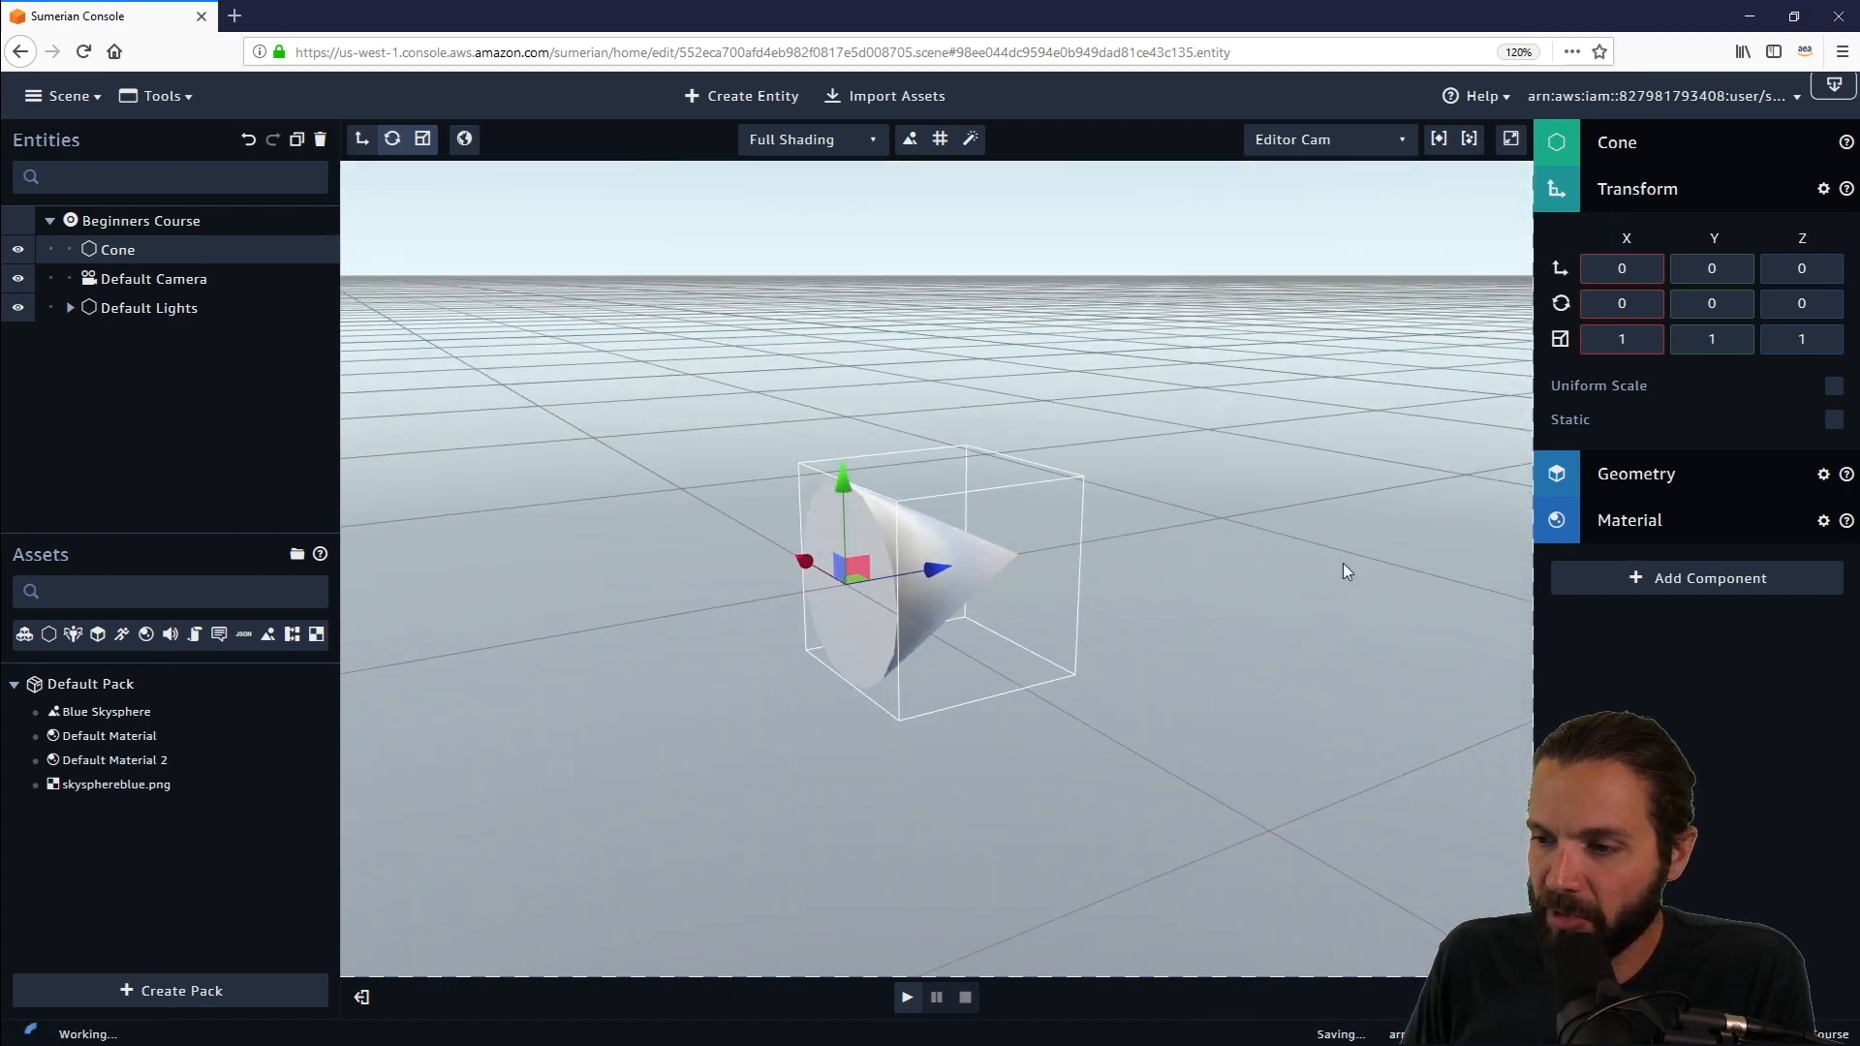
# Set the cone's position to 1 on the X, Y and Z axes.
pyautogui.click(1627, 270)
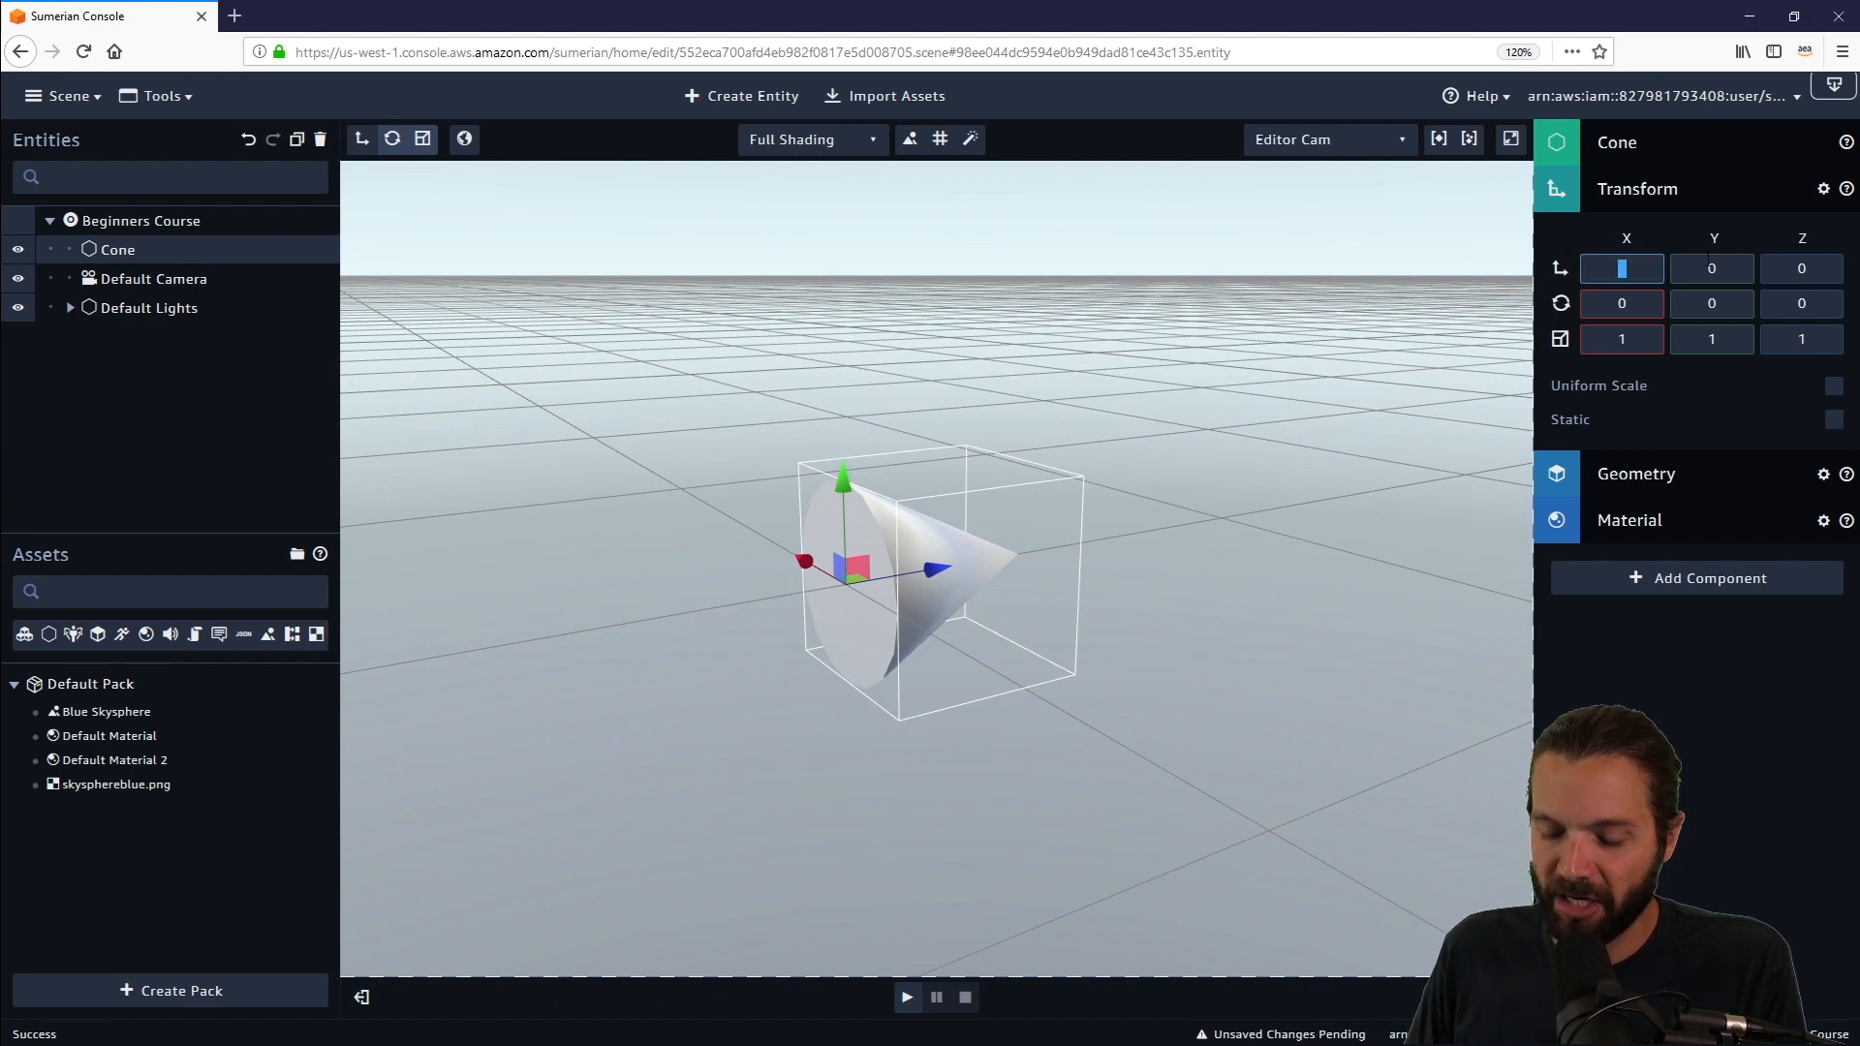
pyautogui.write('1')
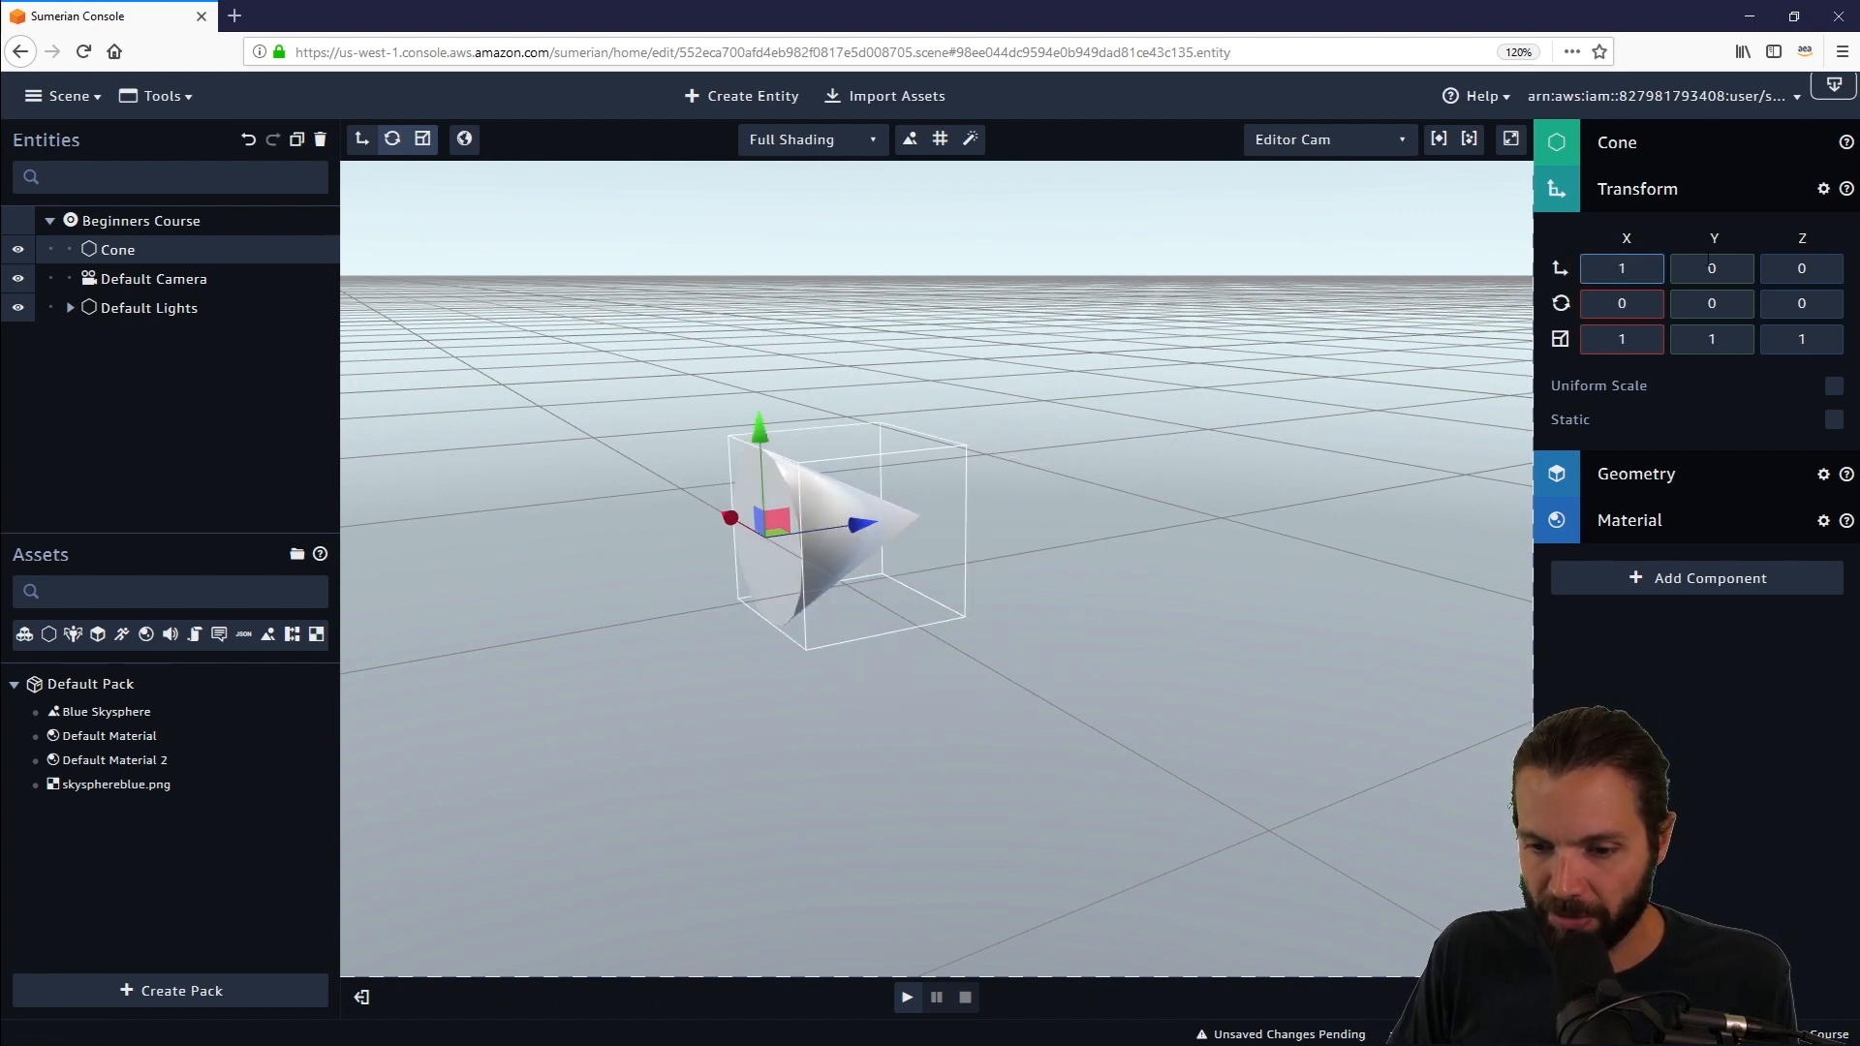
pyautogui.press('Tab')
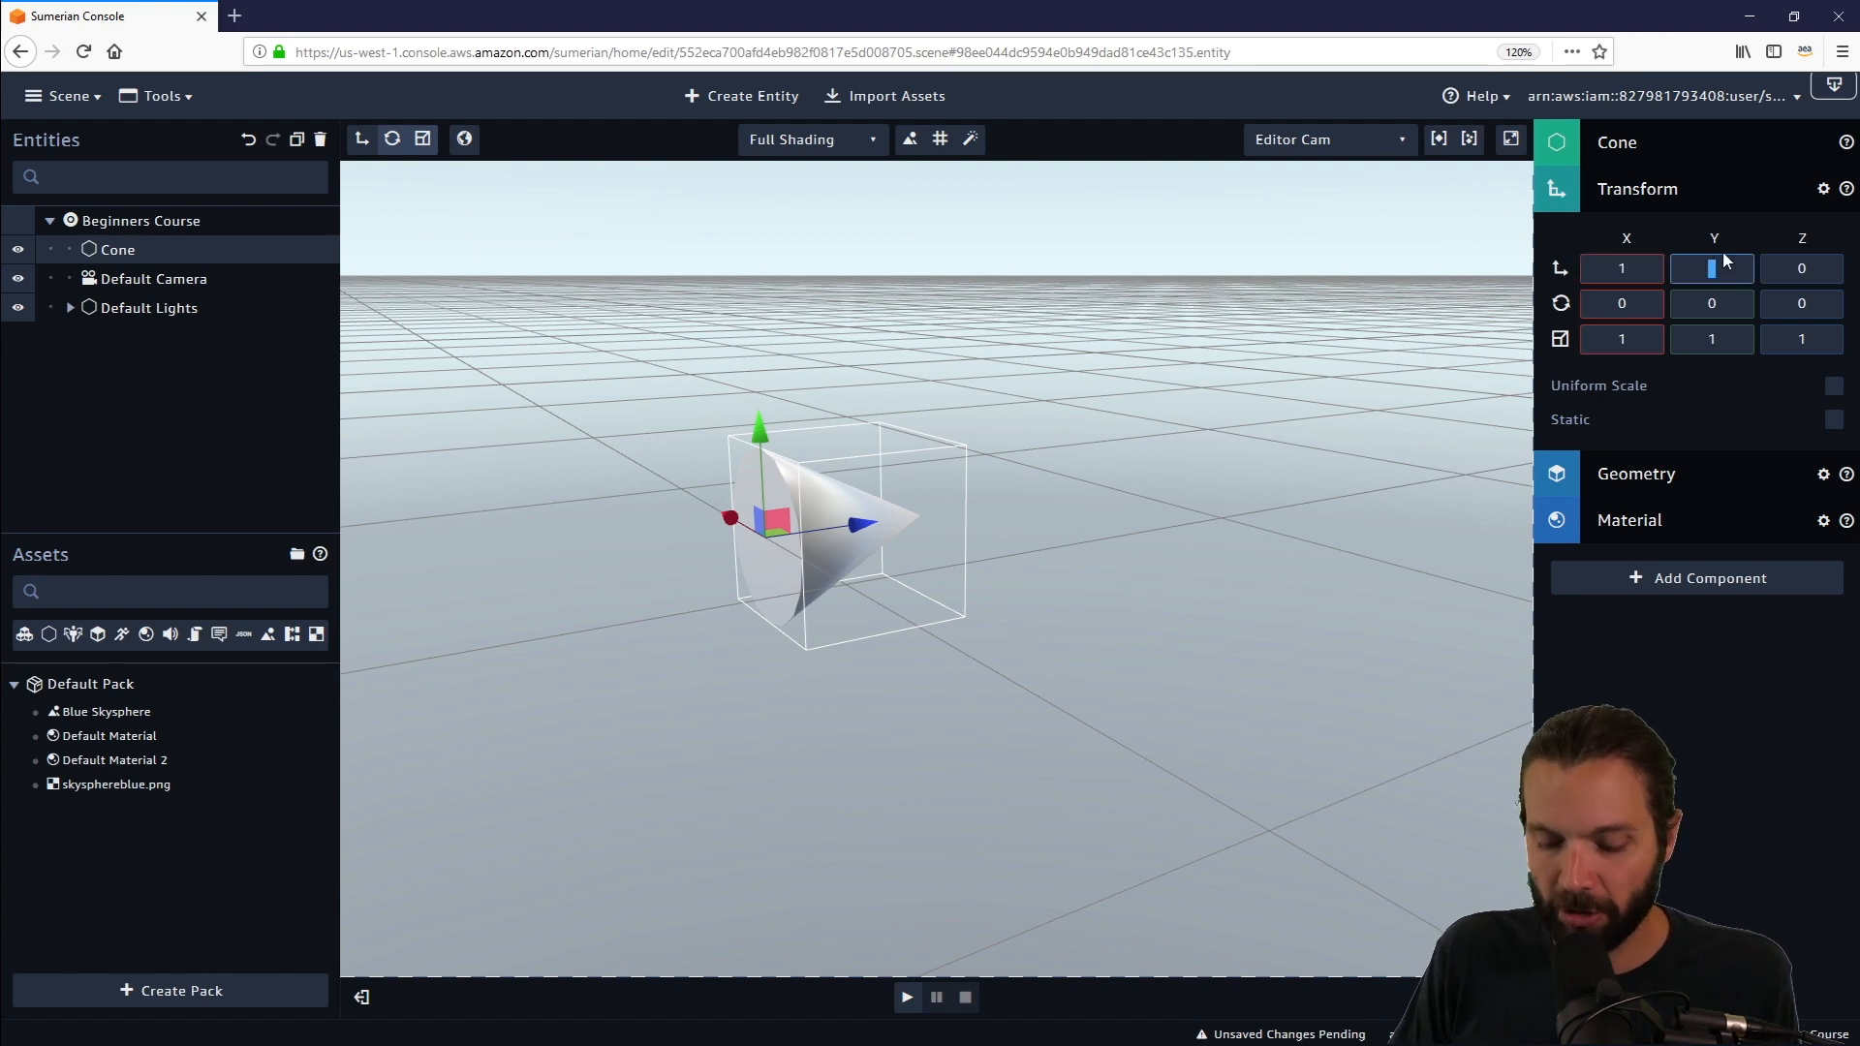
pyautogui.write('1')
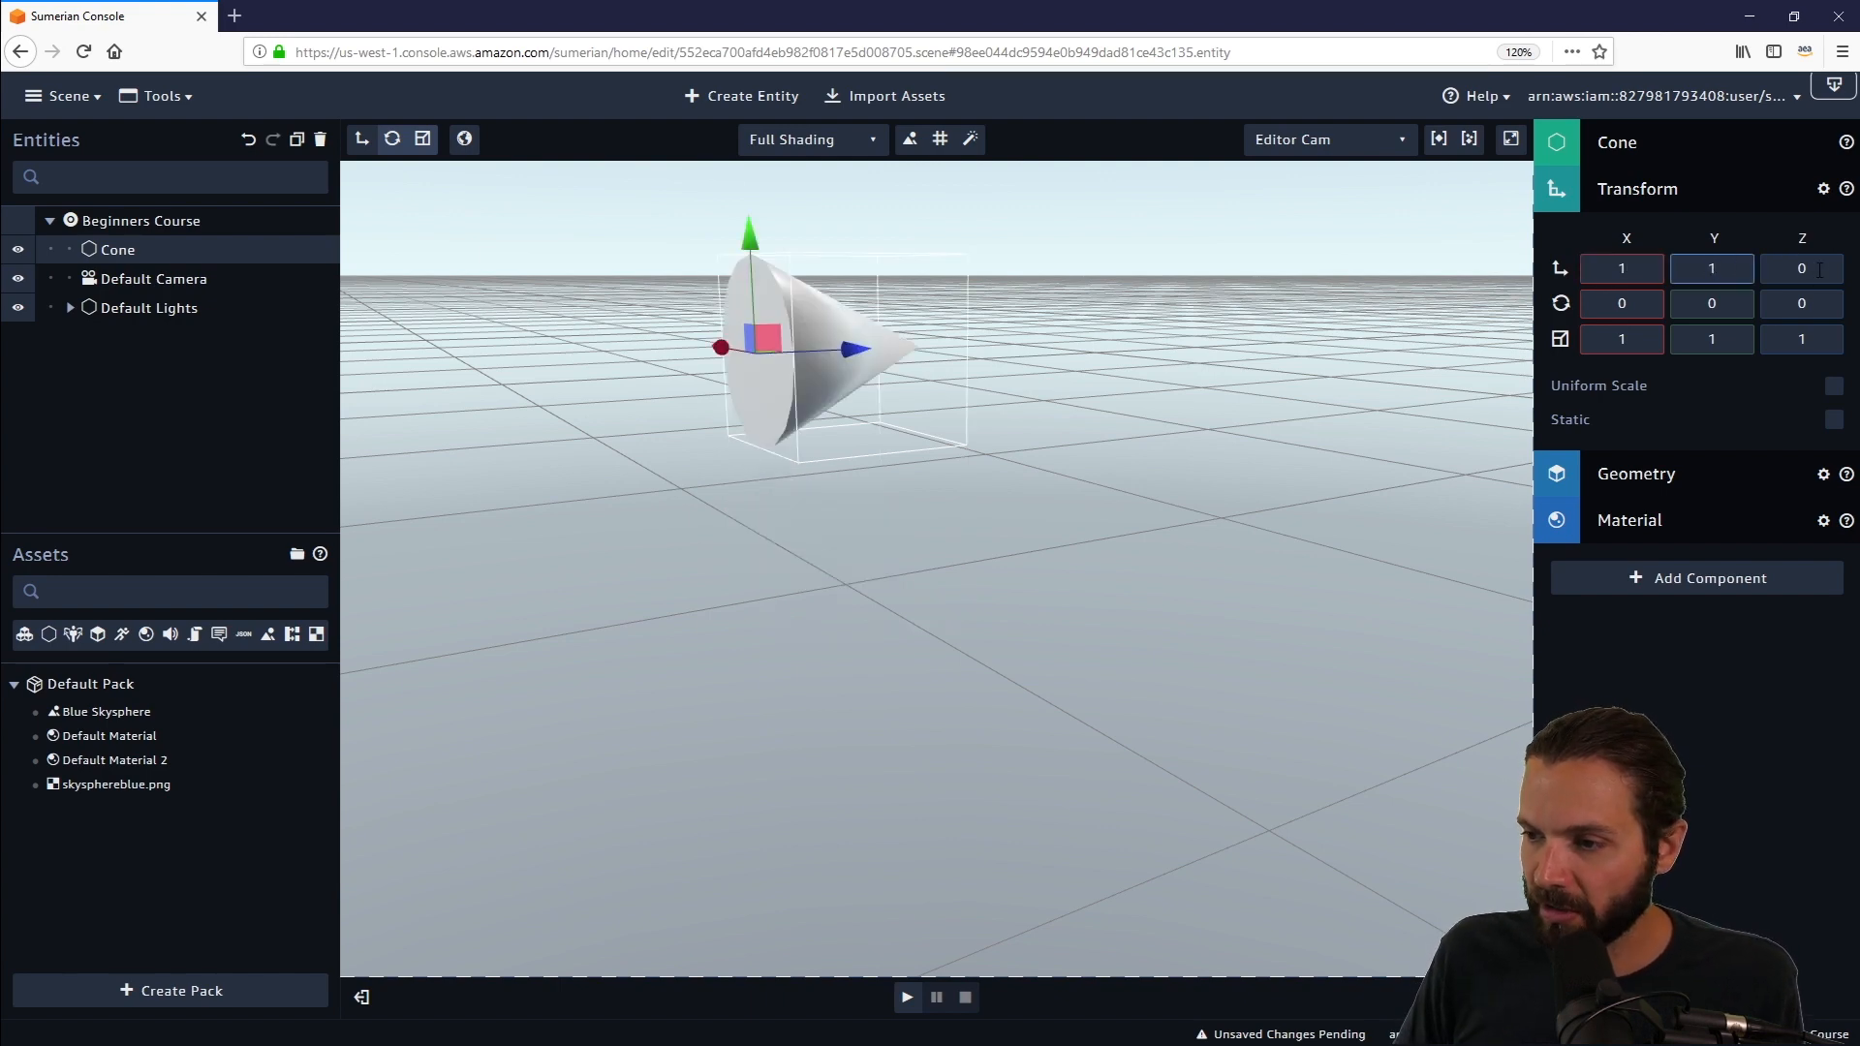
pyautogui.press('Tab')
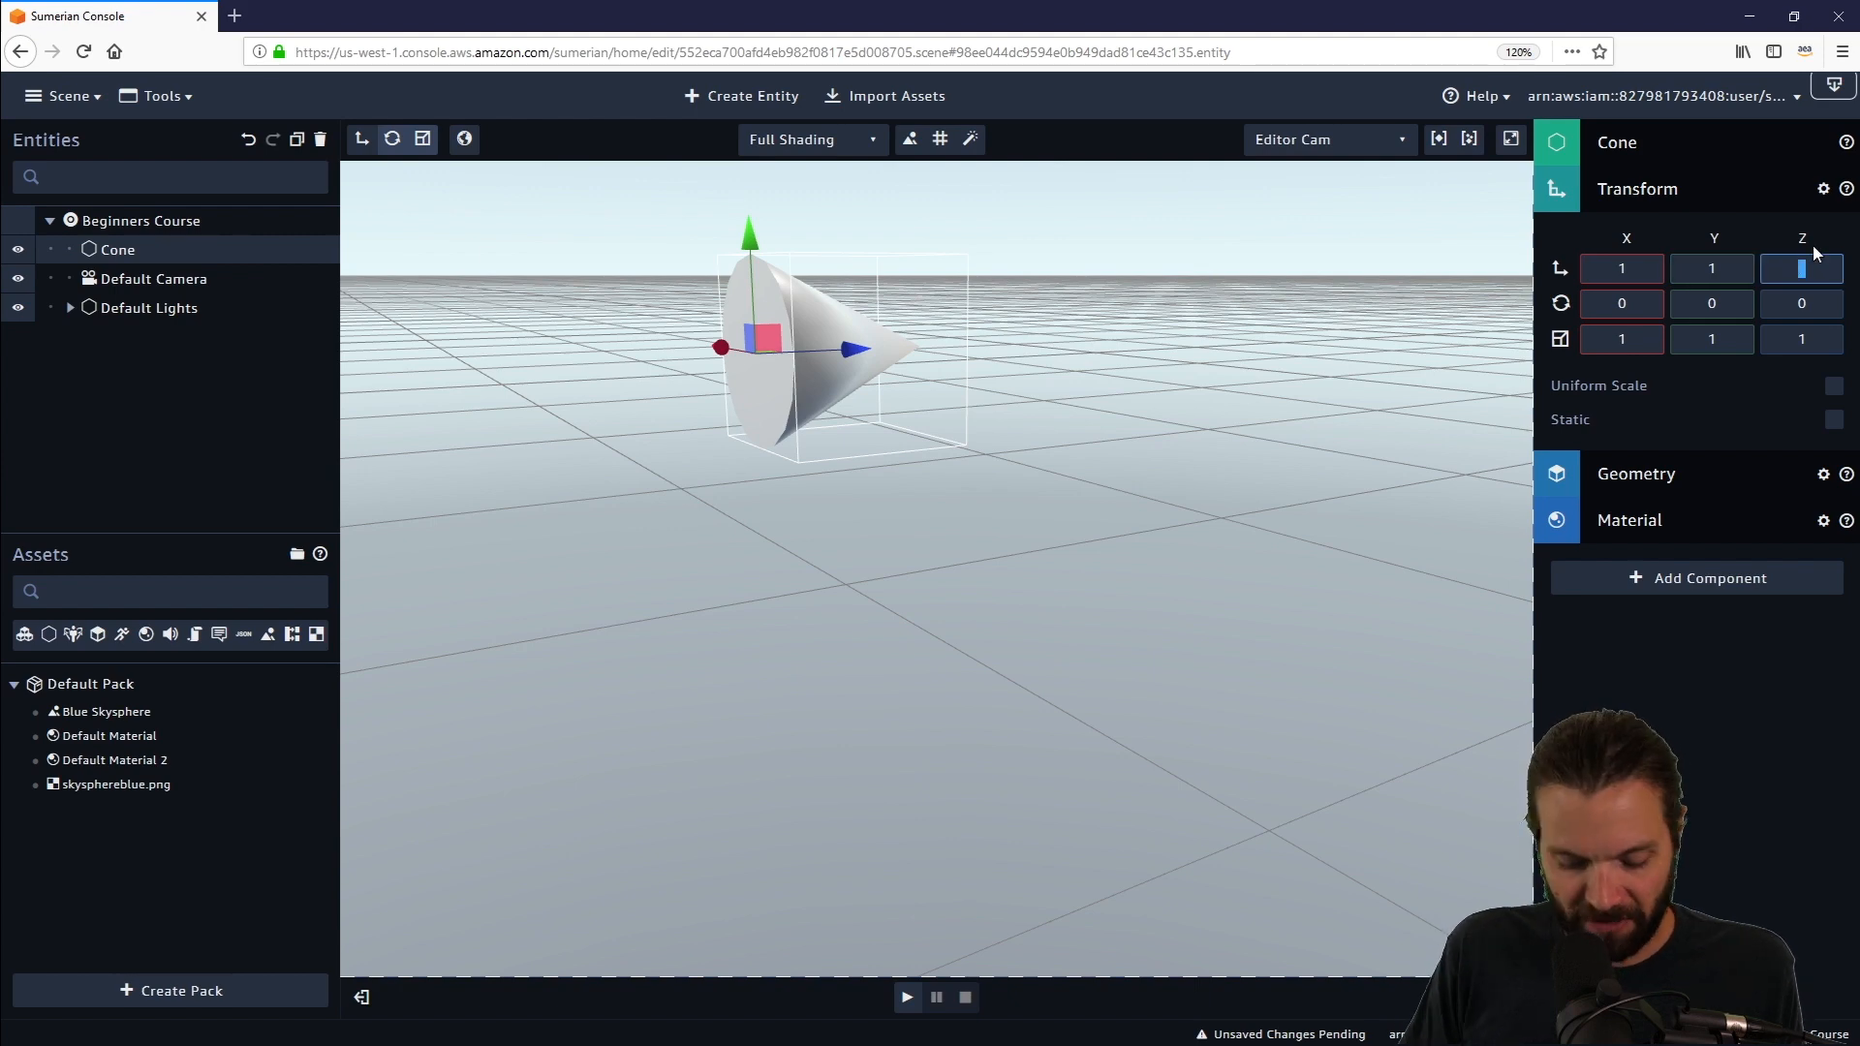
pyautogui.write('1')
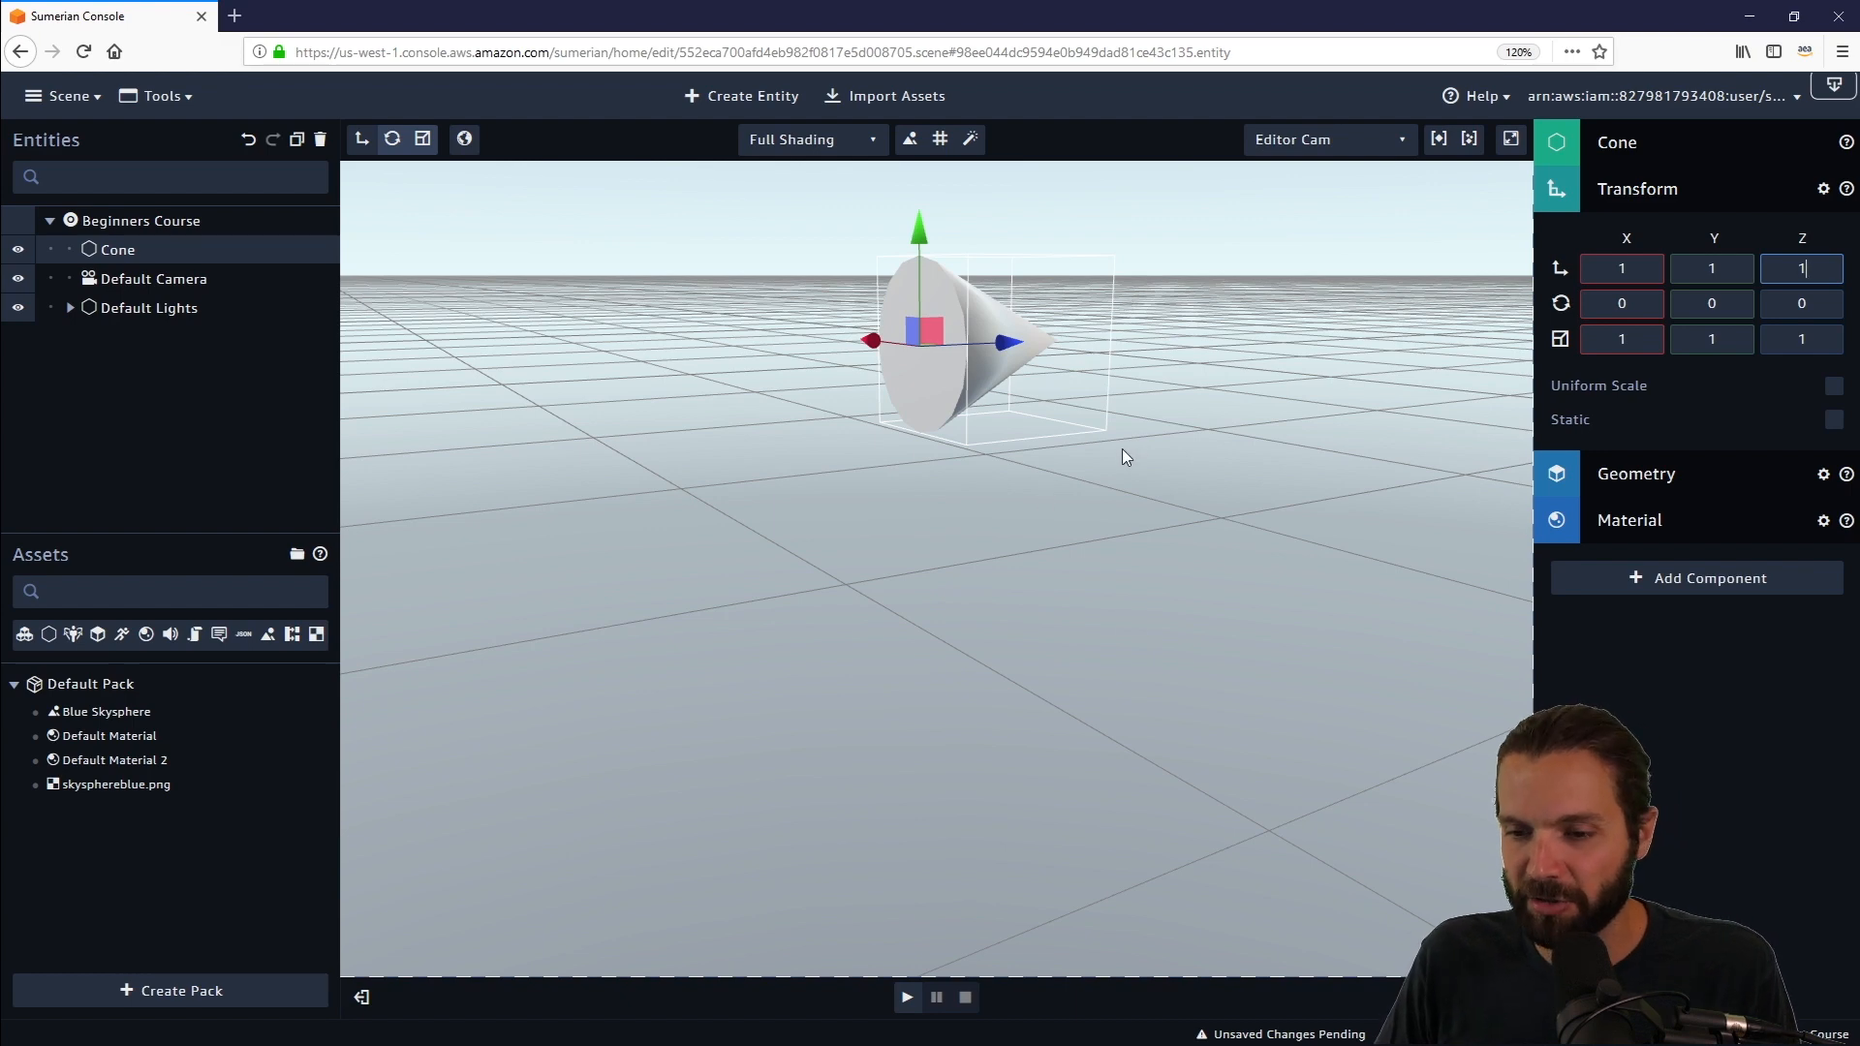
# Rotate the cone through its transform values to -5 on X, 35 on Y and -53 on Z.
pyautogui.moveTo(1236, 376); pyautogui.dragTo(1120, 412)
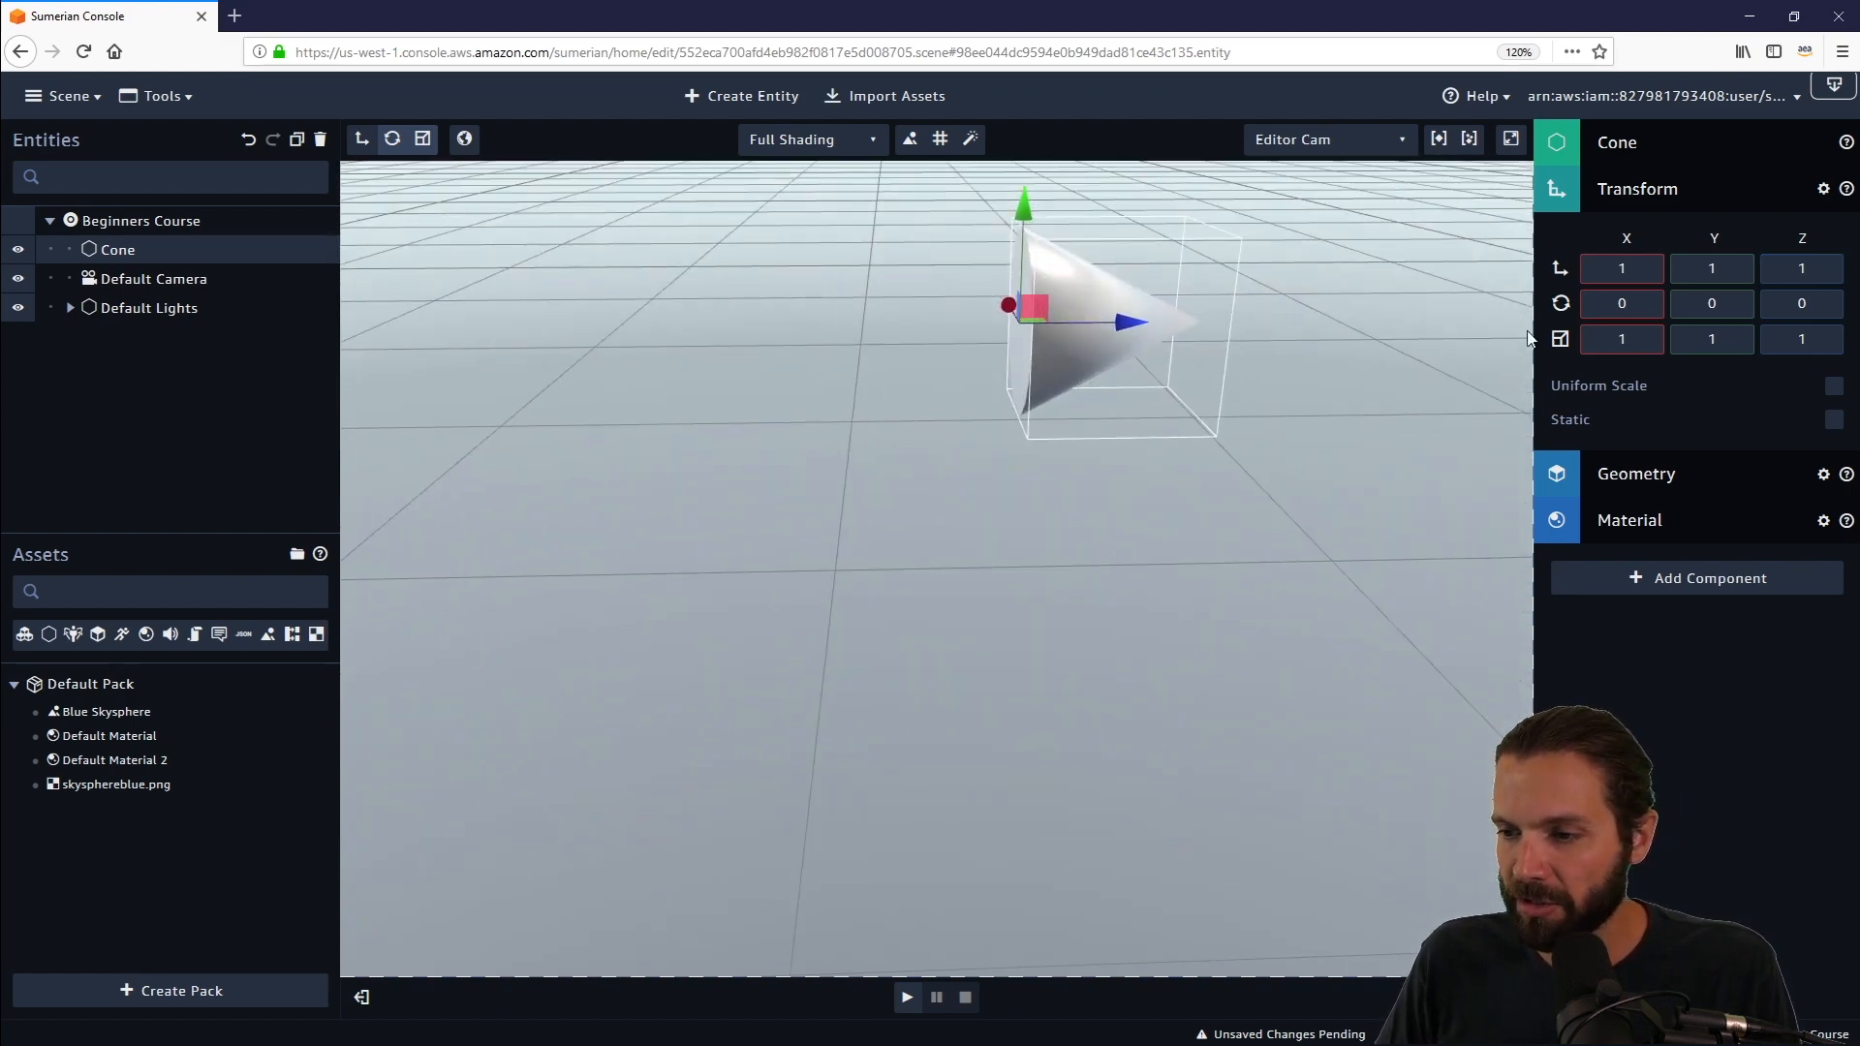
pyautogui.click(1621, 303)
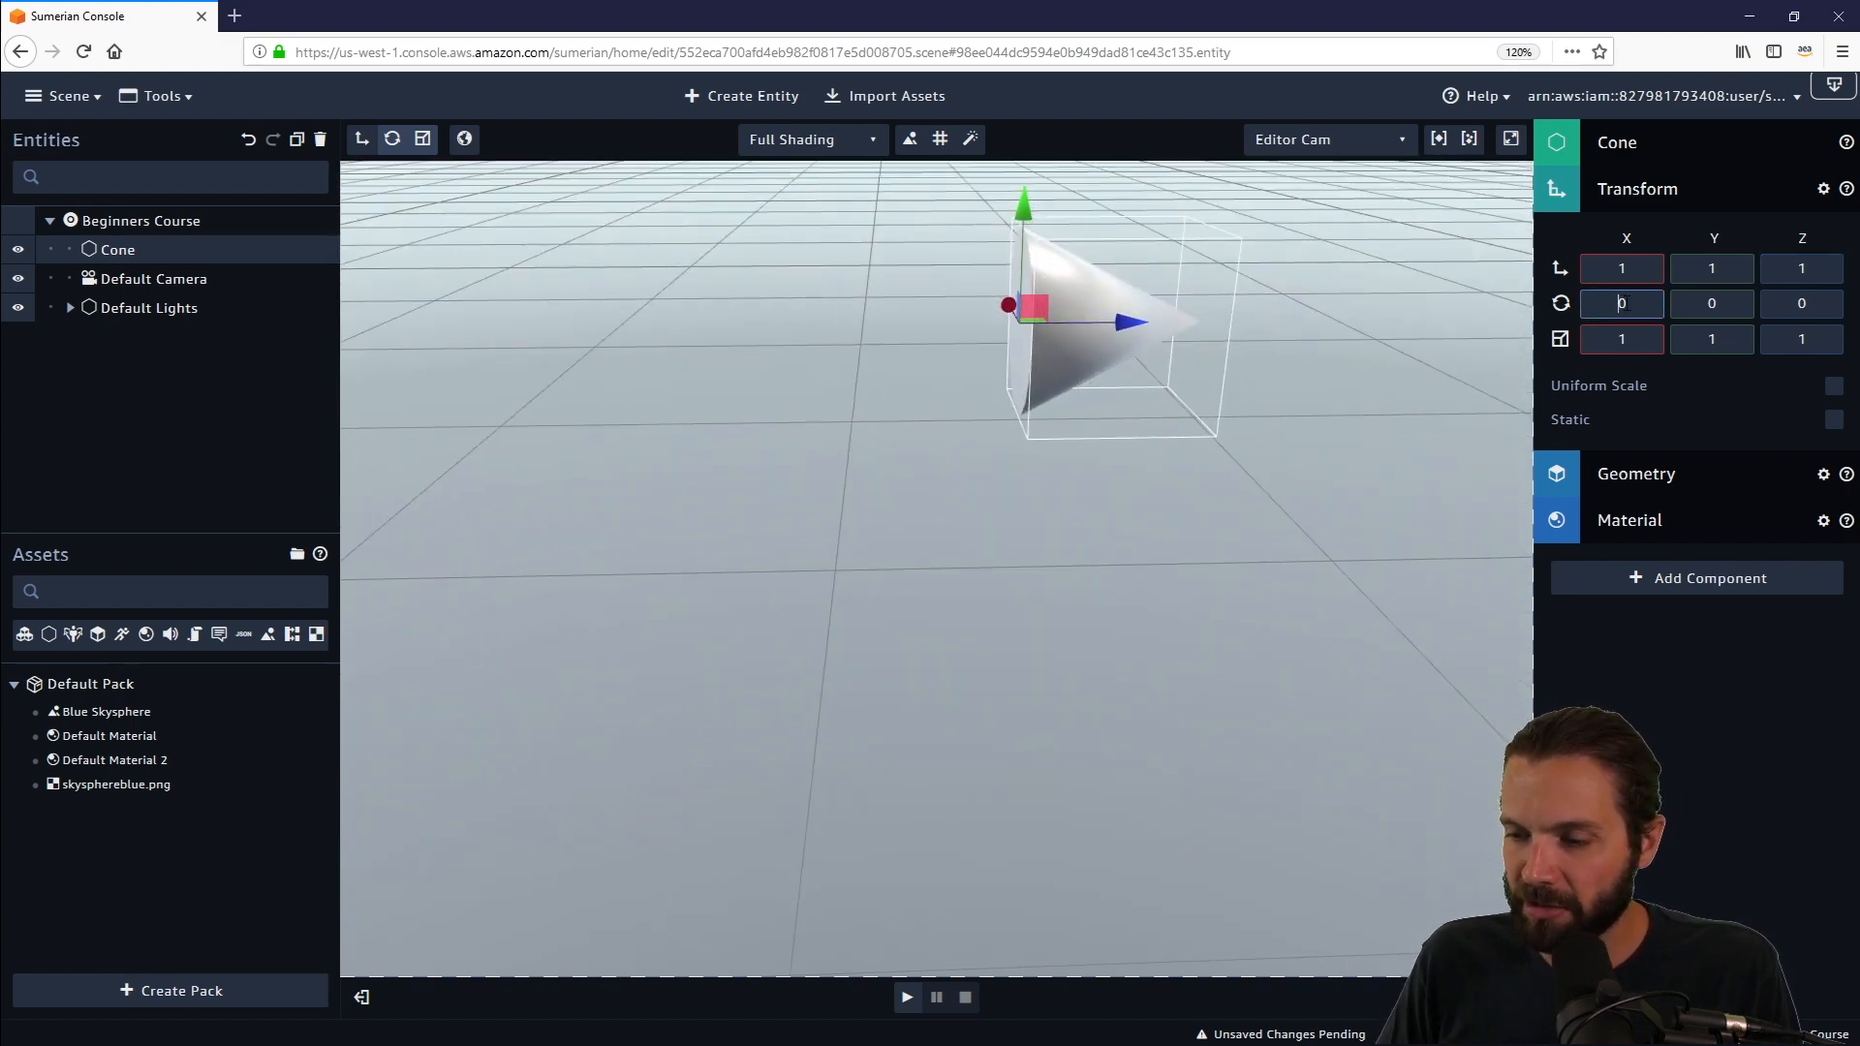
pyautogui.moveTo(1172, 525); pyautogui.dragTo(1293, 516)
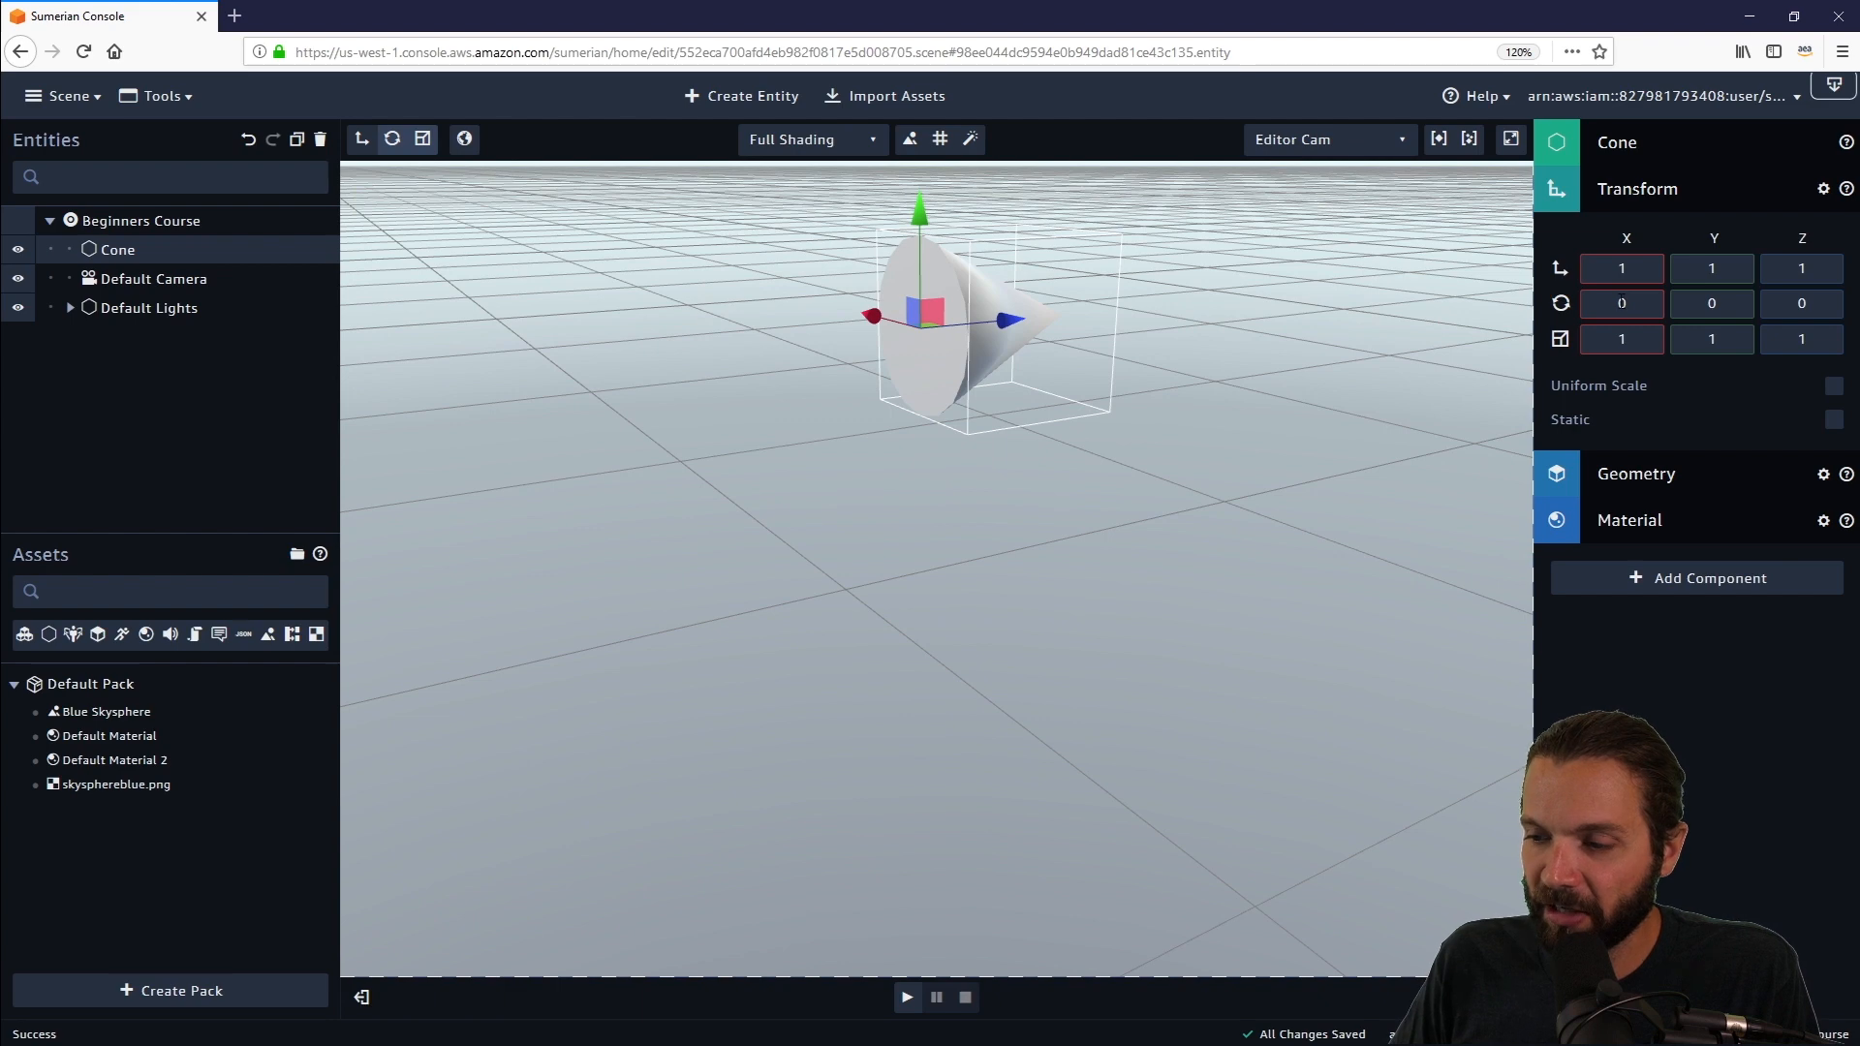
pyautogui.click(1621, 302)
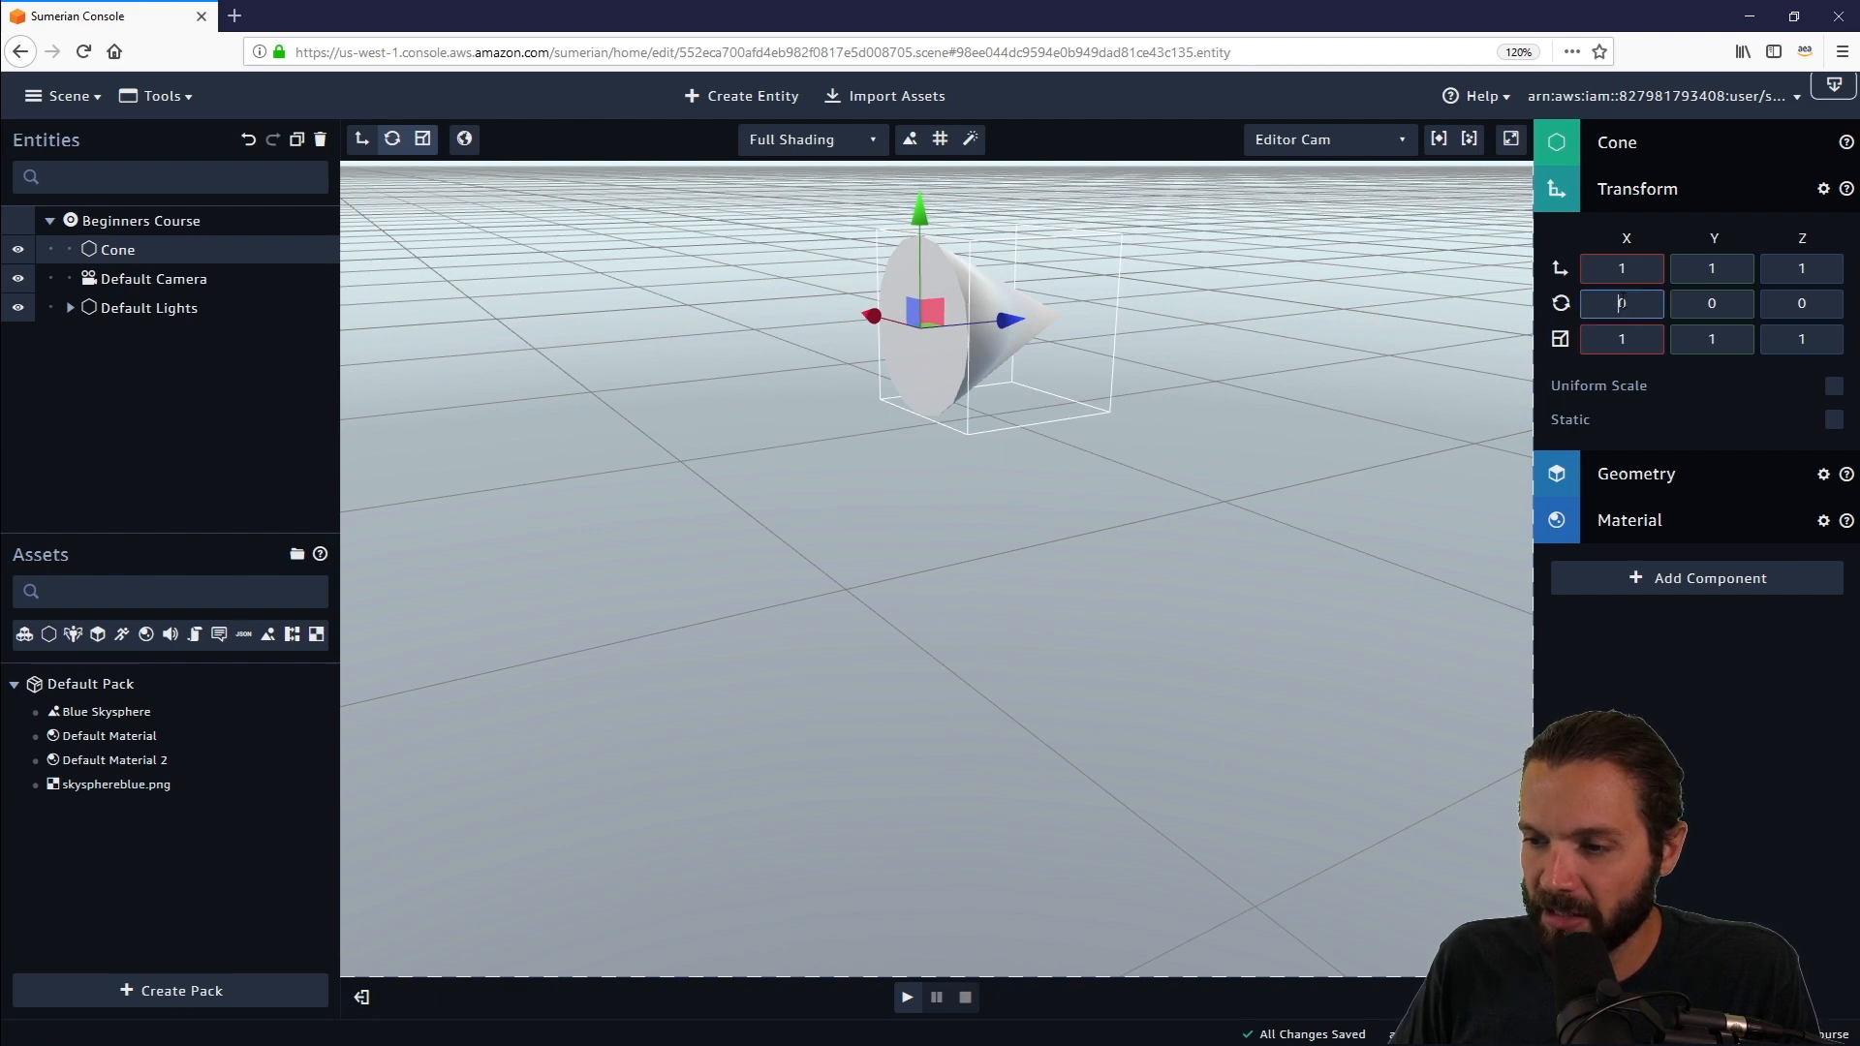
pyautogui.moveTo(1623, 302); pyautogui.dragTo(1714, 424)
pyautogui.moveTo(1177, 365); pyautogui.dragTo(957, 369, button='right')
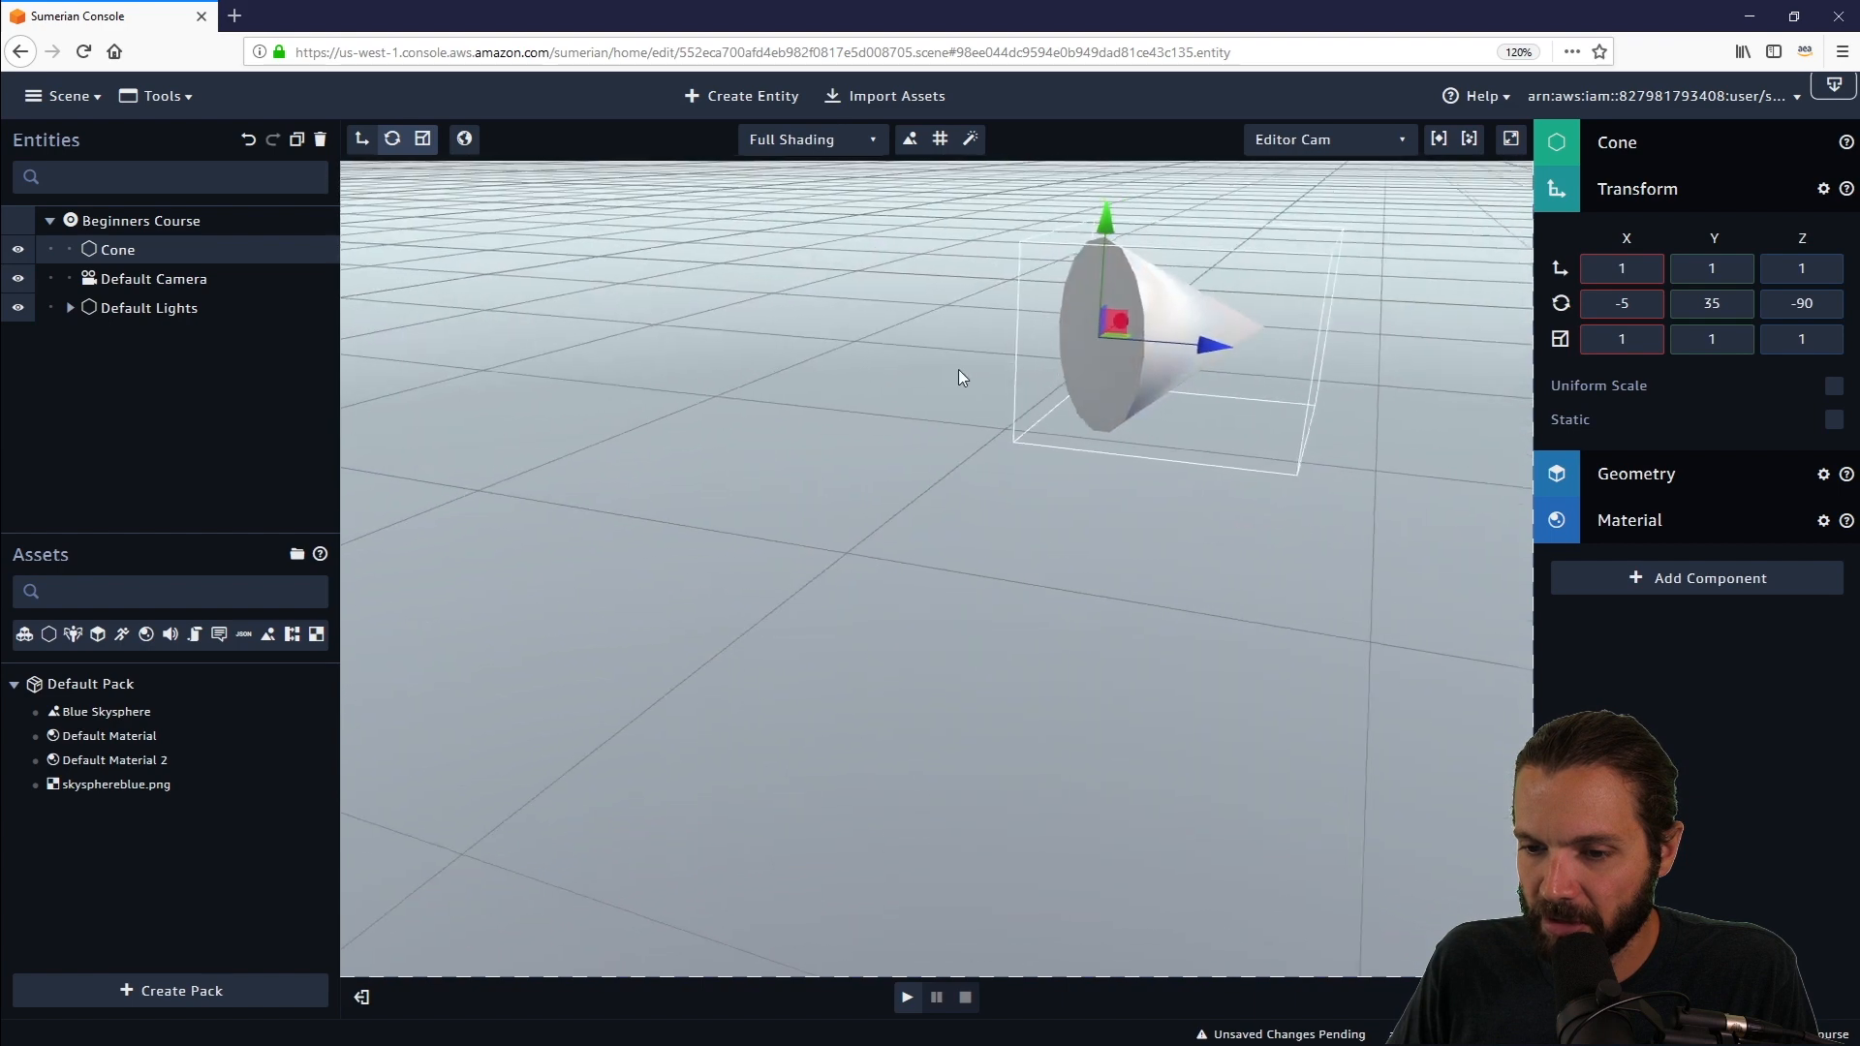
pyautogui.moveTo(1804, 303)
pyautogui.mouseDown()
pyautogui.moveTo(1814, 417)
pyautogui.moveTo(1808, 307)
pyautogui.mouseUp()
pyautogui.moveTo(1807, 307); pyautogui.dragTo(1807, 311)
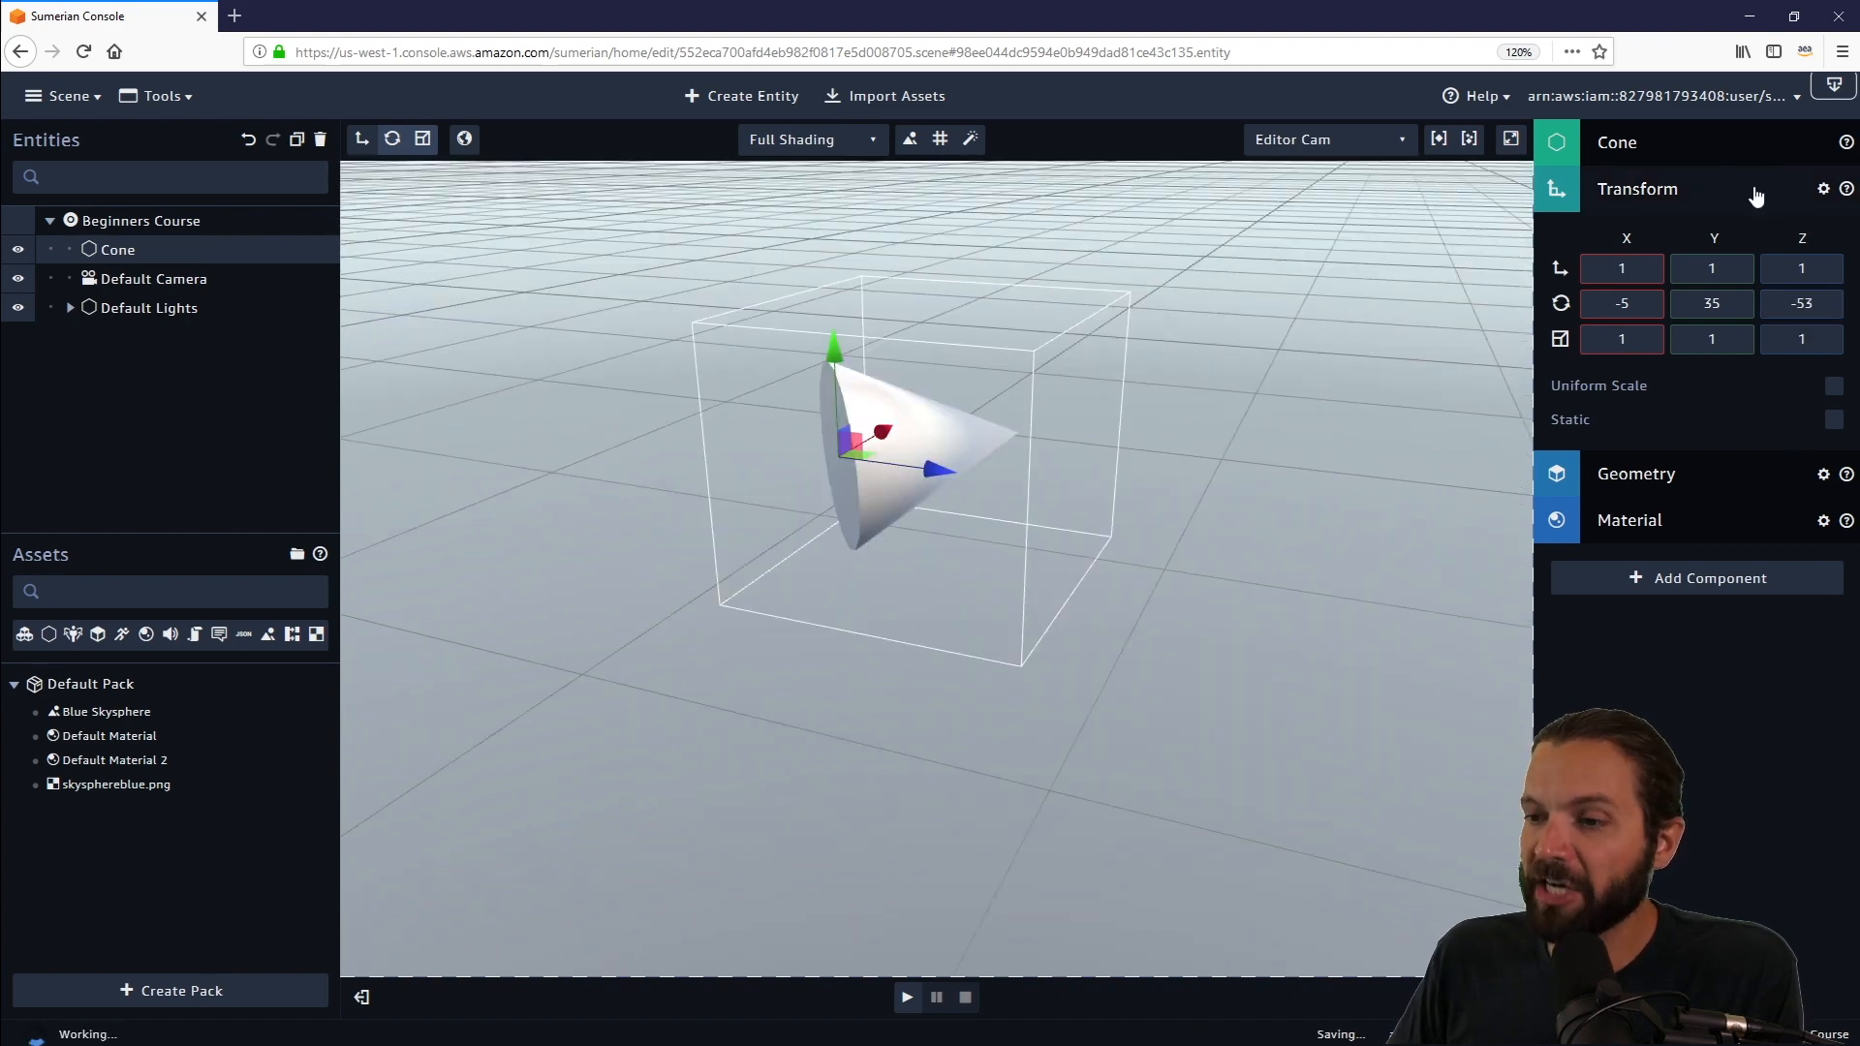
# Scale the cone through its transform values to -0.3 on X and -4.6 on Y.
pyautogui.click(1621, 268)
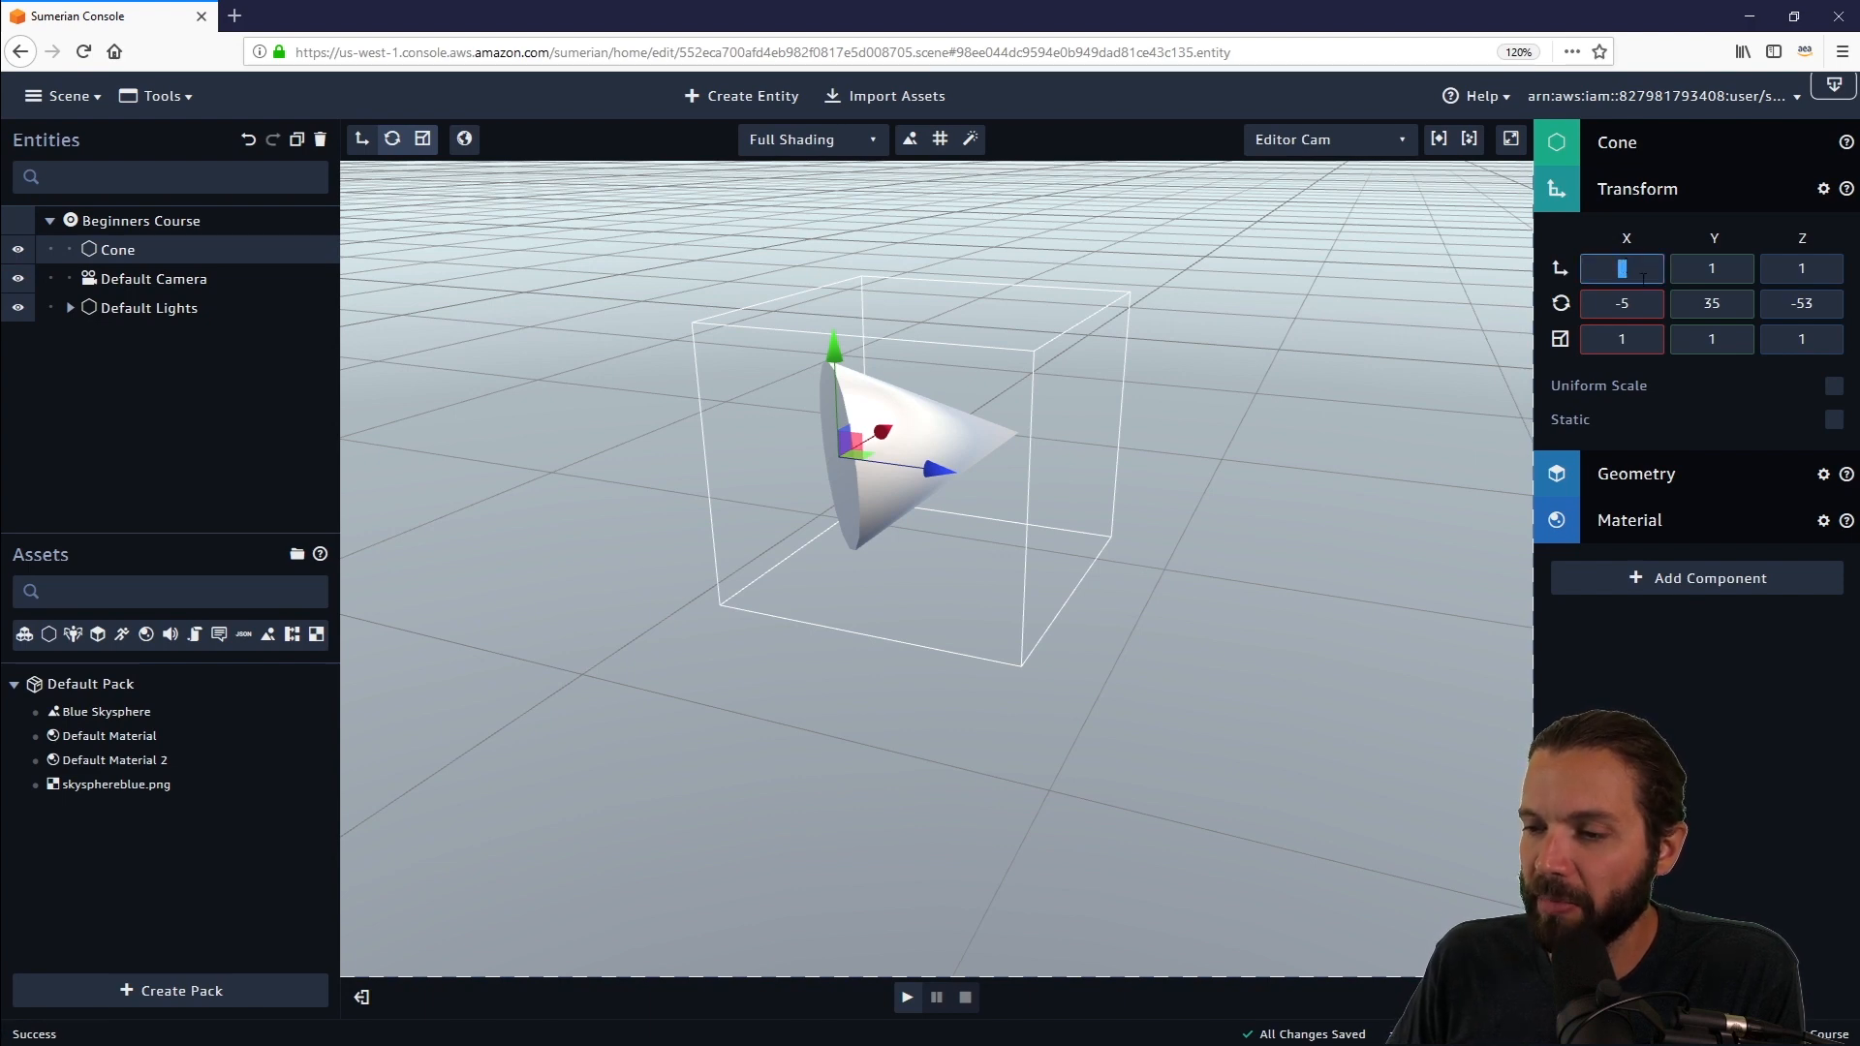
pyautogui.click(1628, 305)
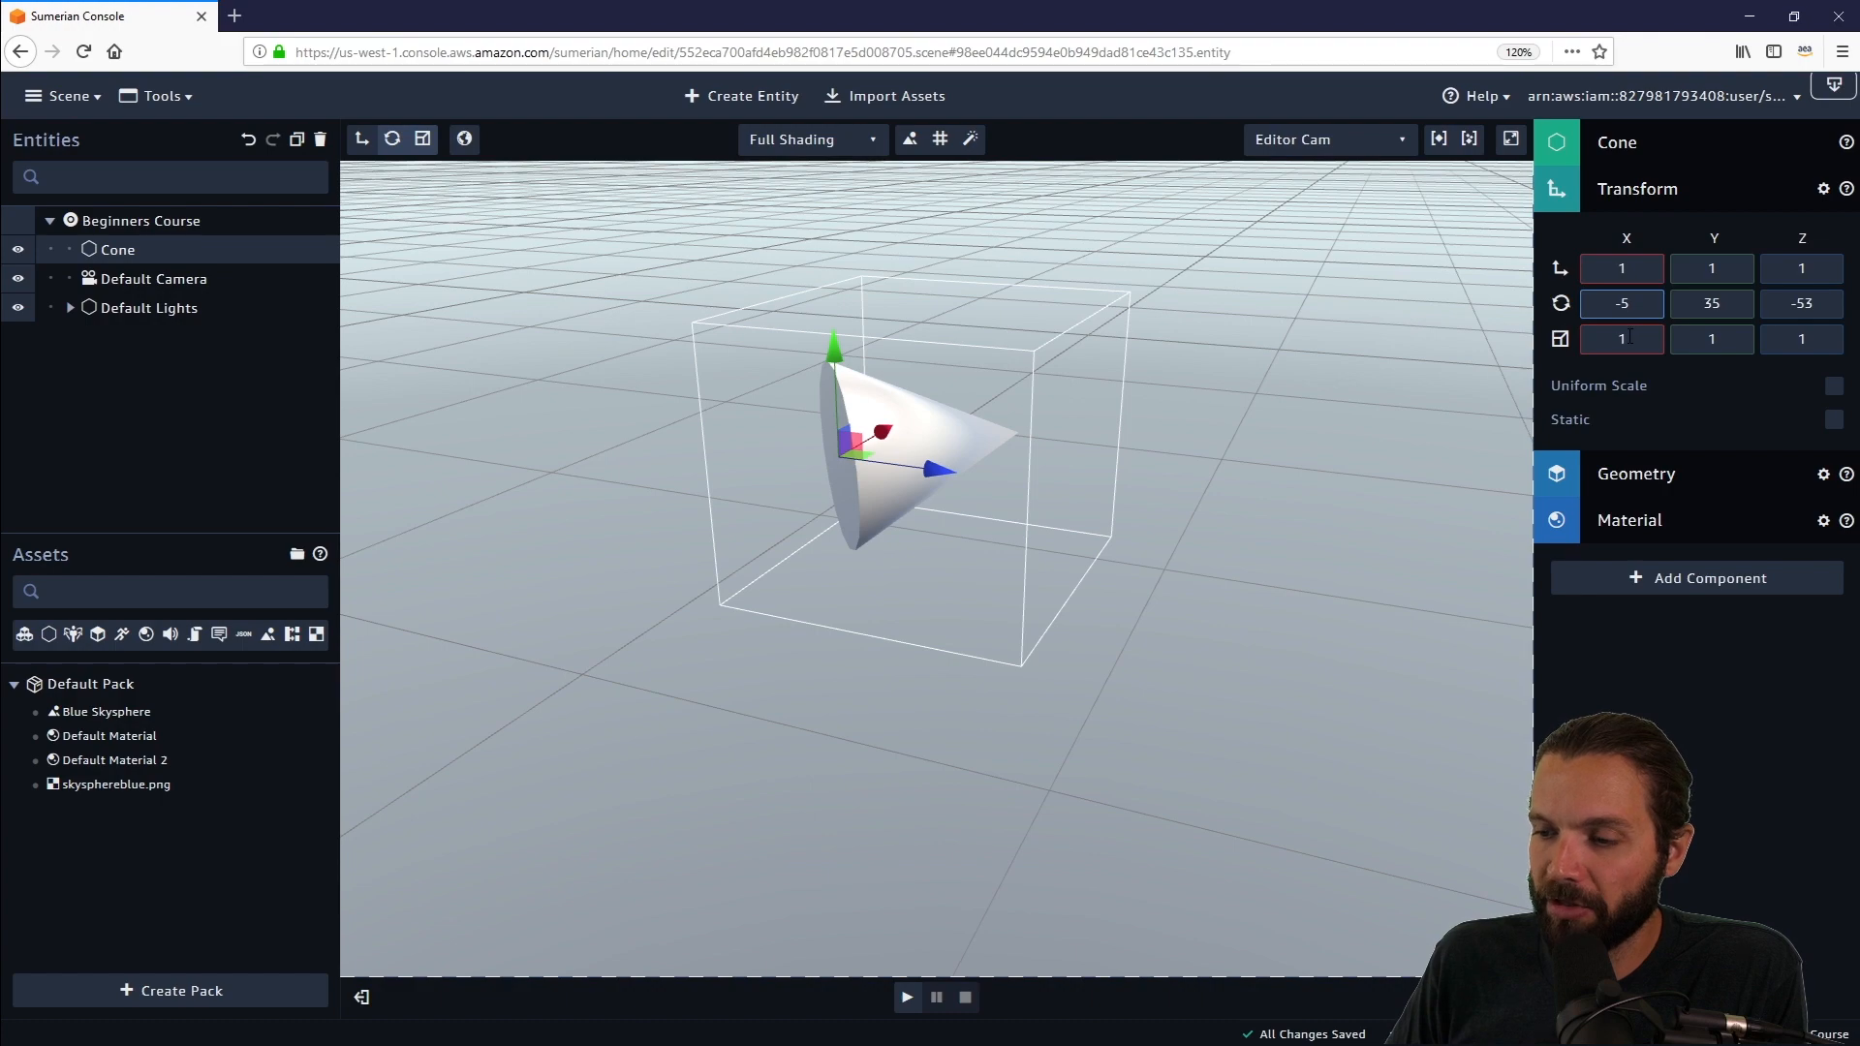
pyautogui.moveTo(1623, 338); pyautogui.dragTo(1288, 533)
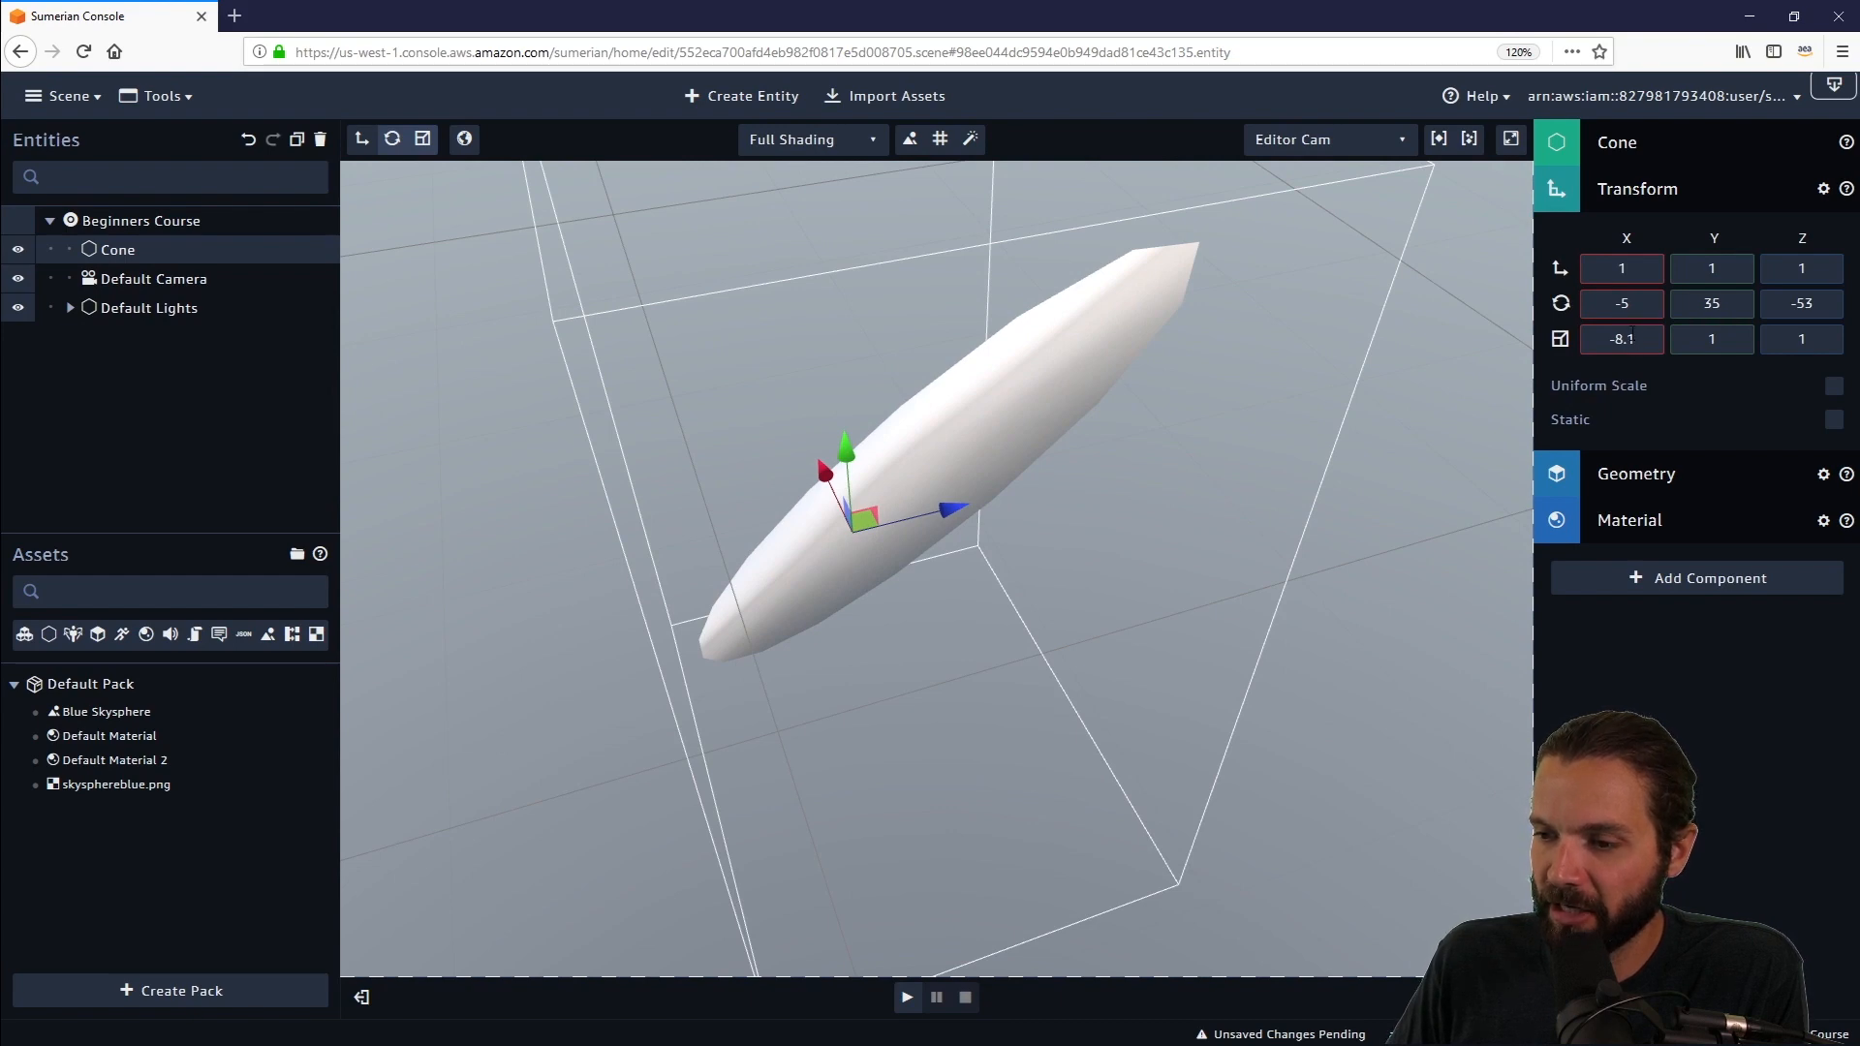
pyautogui.moveTo(1633, 334); pyautogui.dragTo(1710, 275)
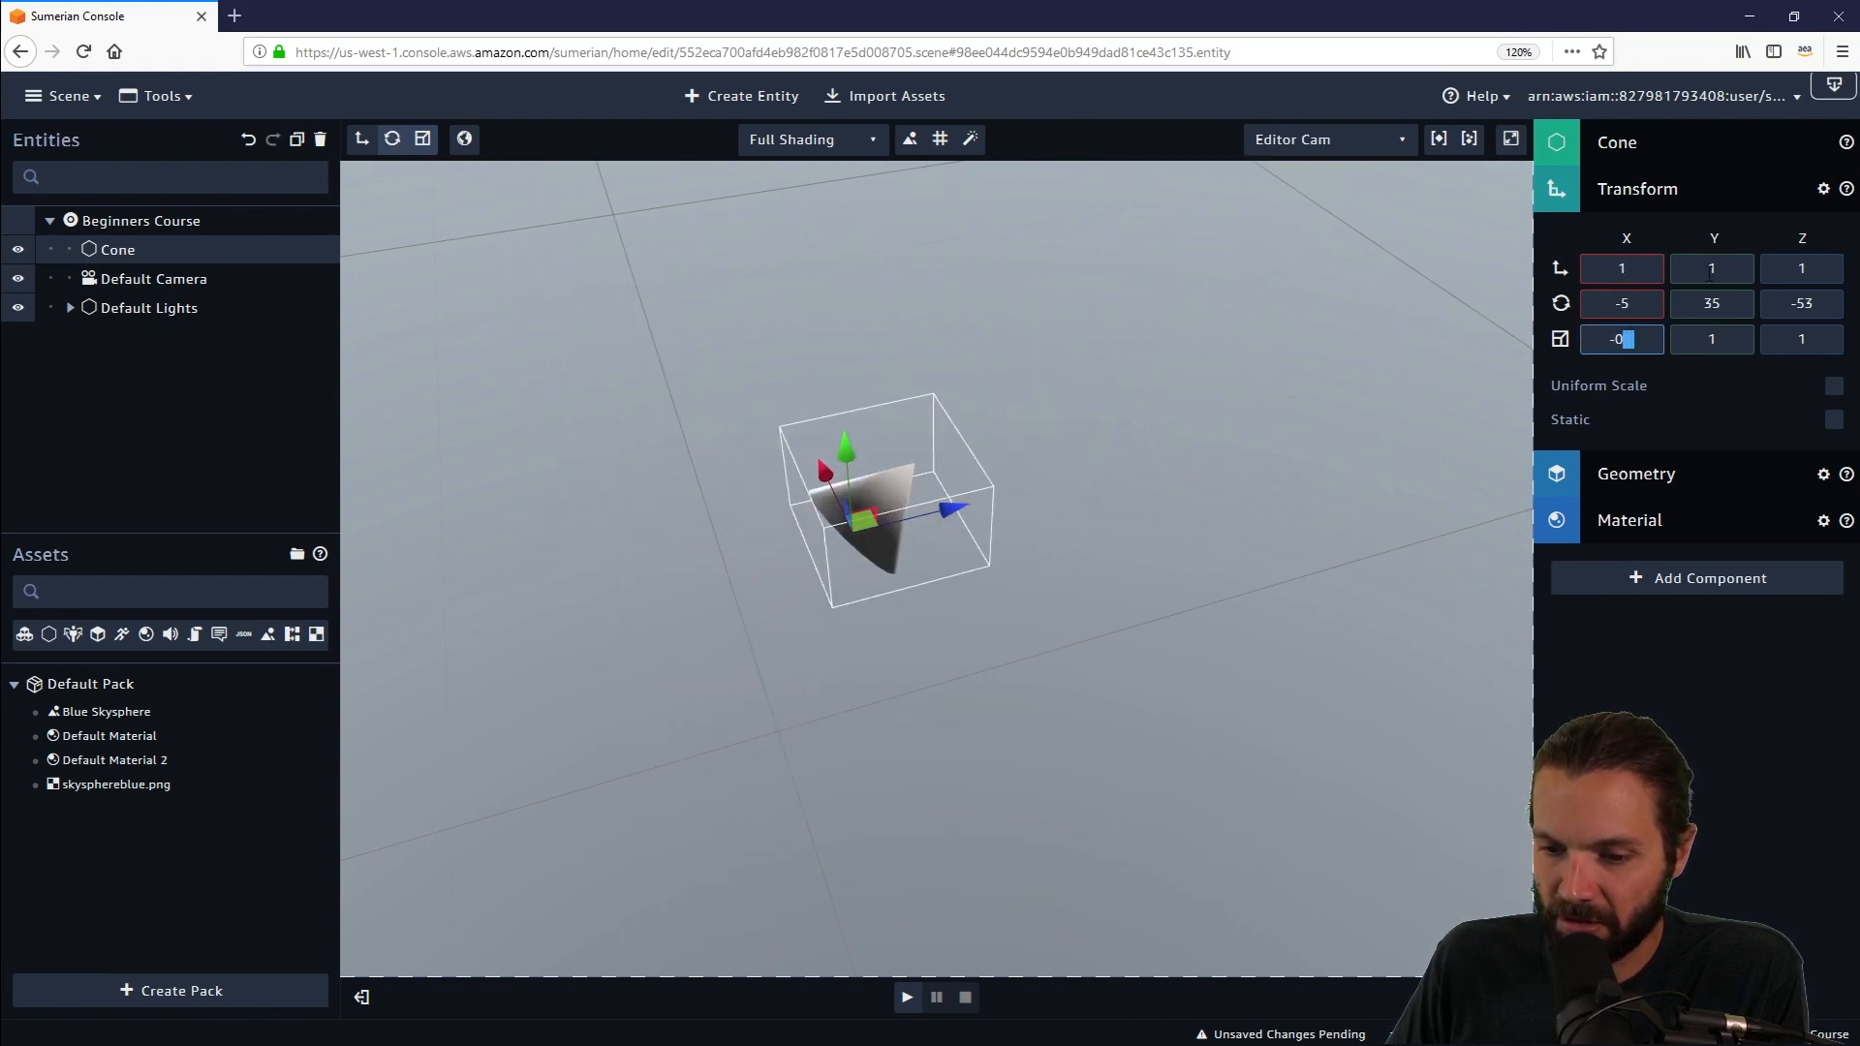
pyautogui.moveTo(1719, 340); pyautogui.dragTo(1641, 342)
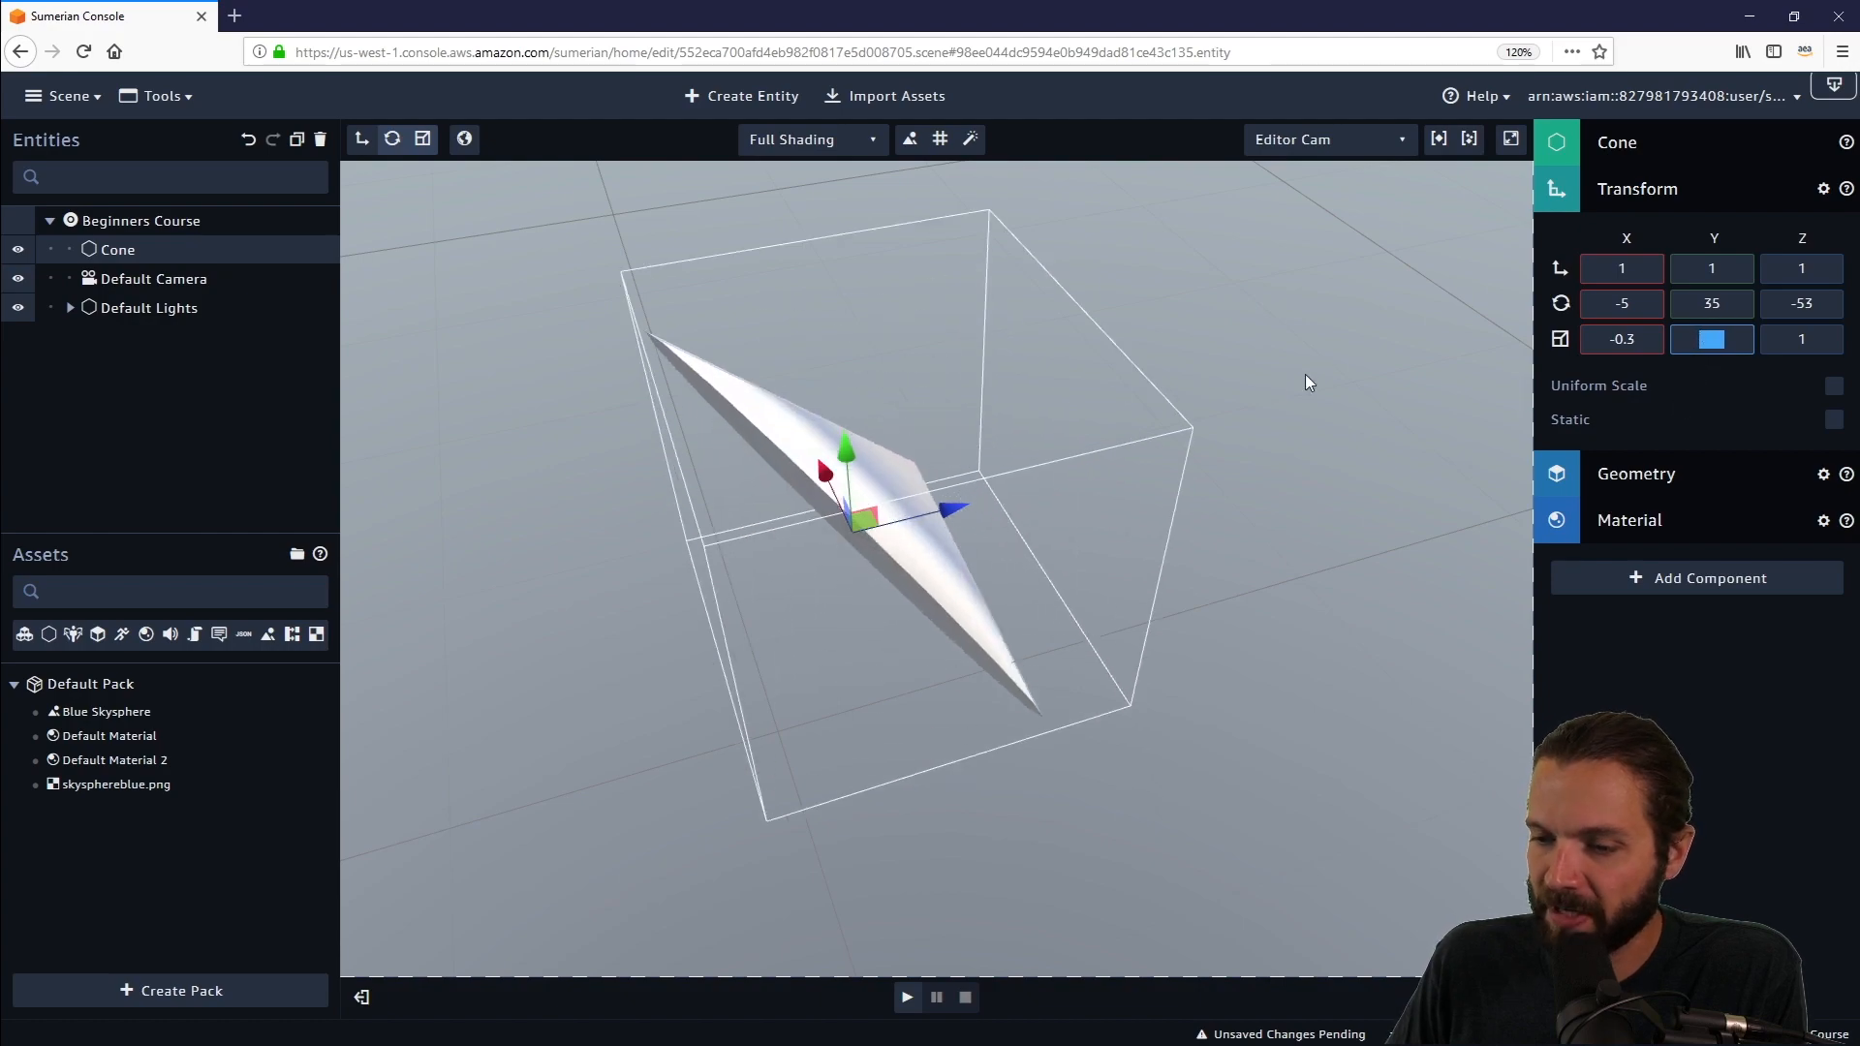
# Move the cone along its translation handles to about X 0.44, Y 0.27 and Z 2.73.
pyautogui.moveTo(1305, 373); pyautogui.dragTo(1331, 486)
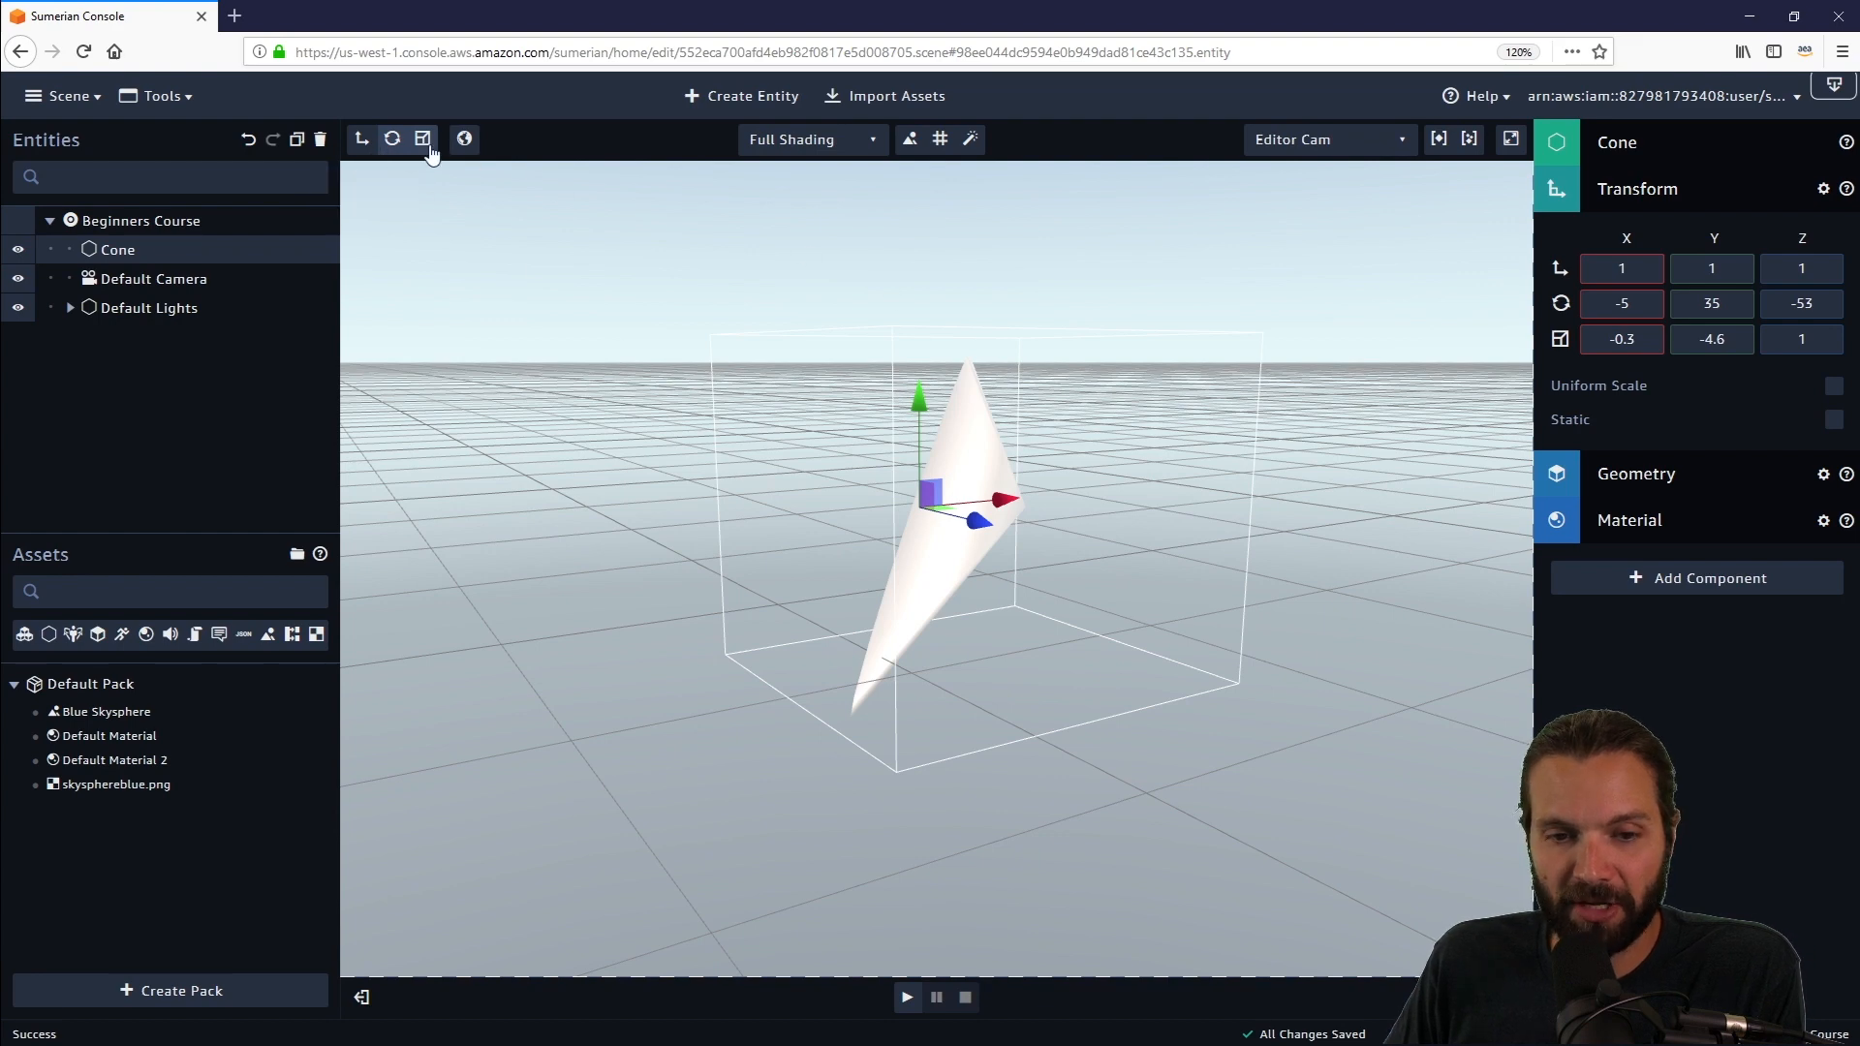
pyautogui.scroll(2, 1081, 479)
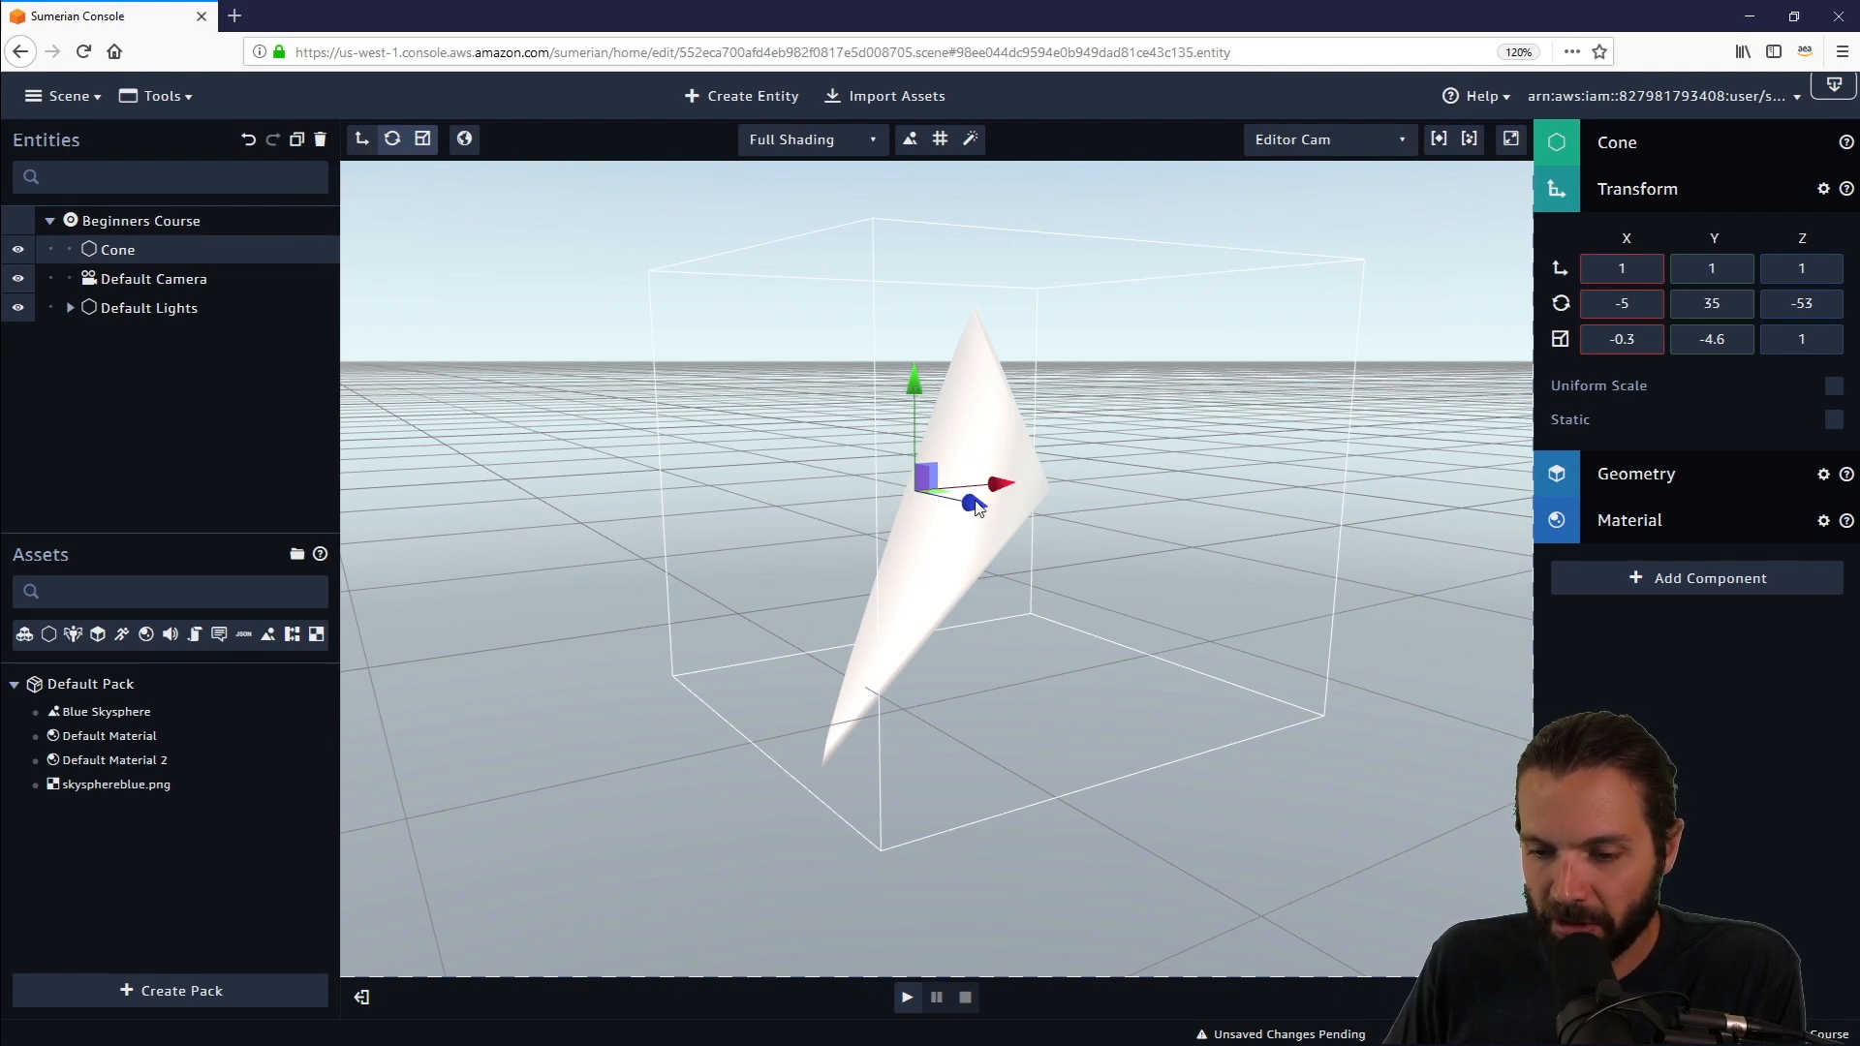
pyautogui.moveTo(975, 509); pyautogui.dragTo(1065, 641)
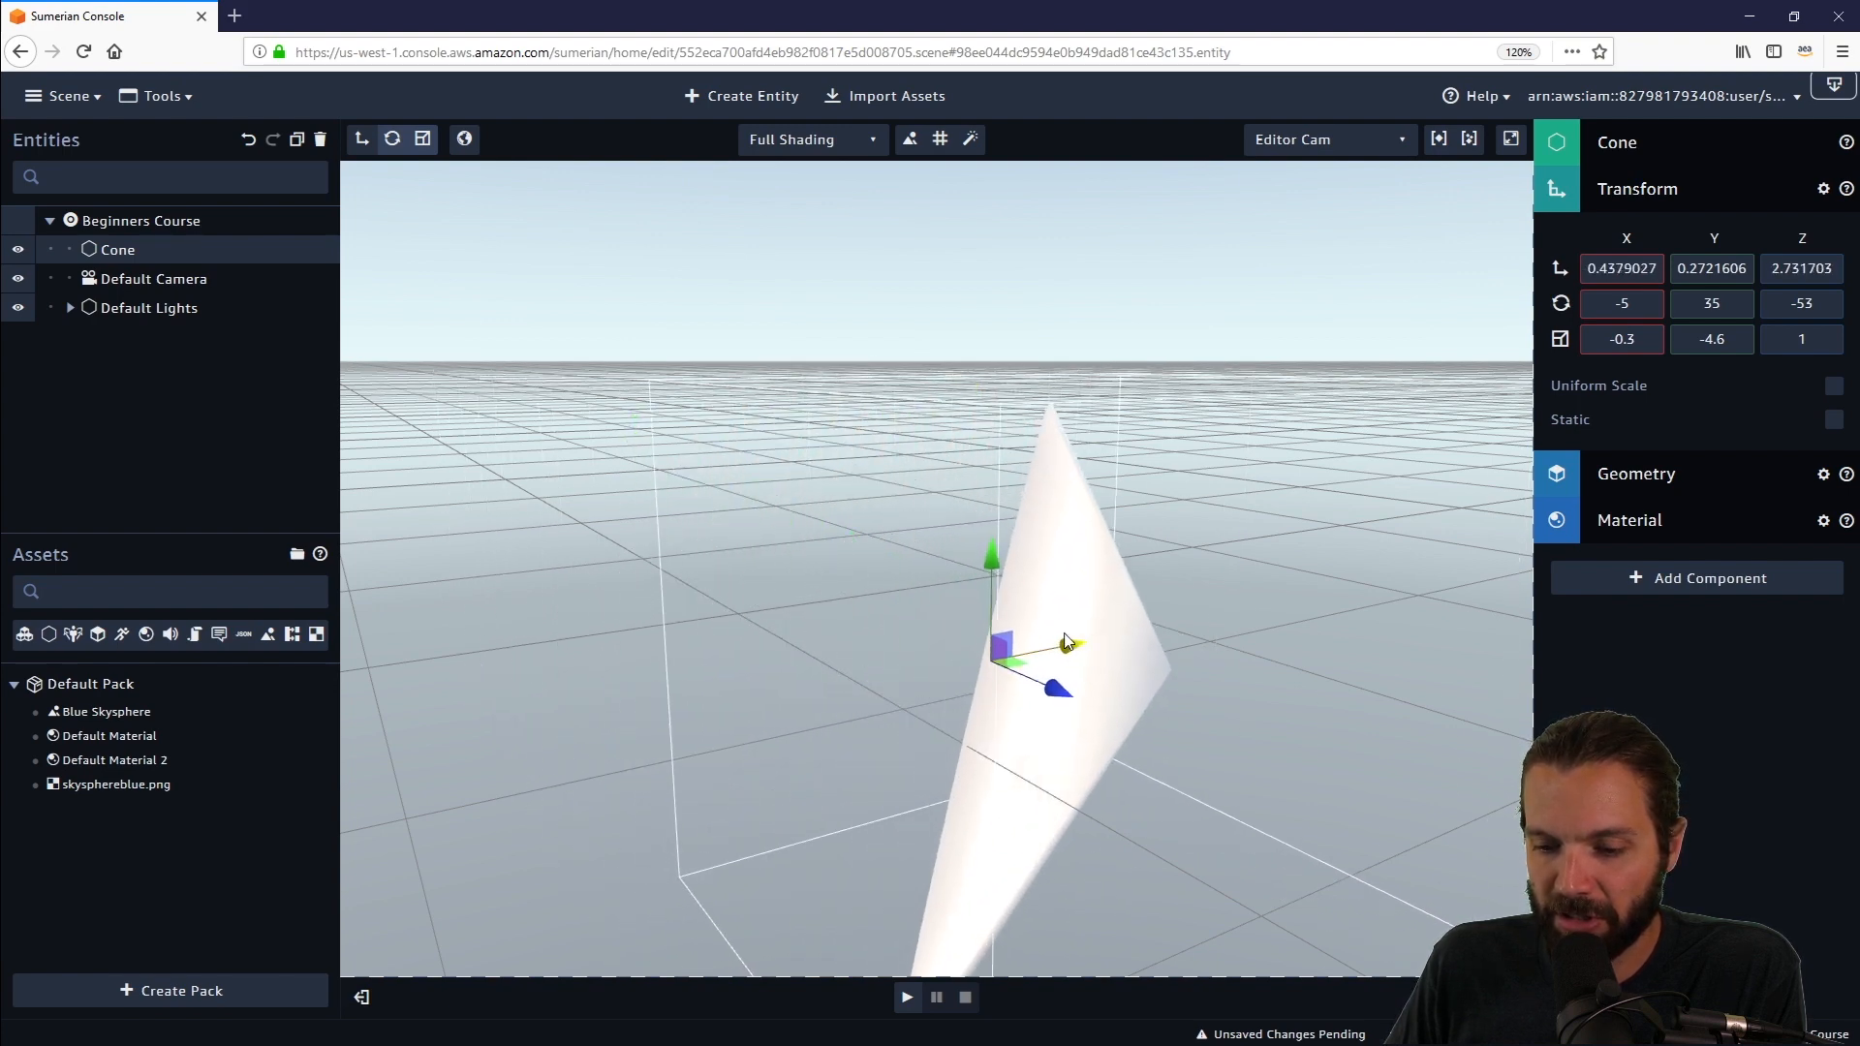
# Rotate the cone with the rotation gizmo to about -99 on X, -180 on Y and 3.3 on Z.
pyautogui.click(392, 142)
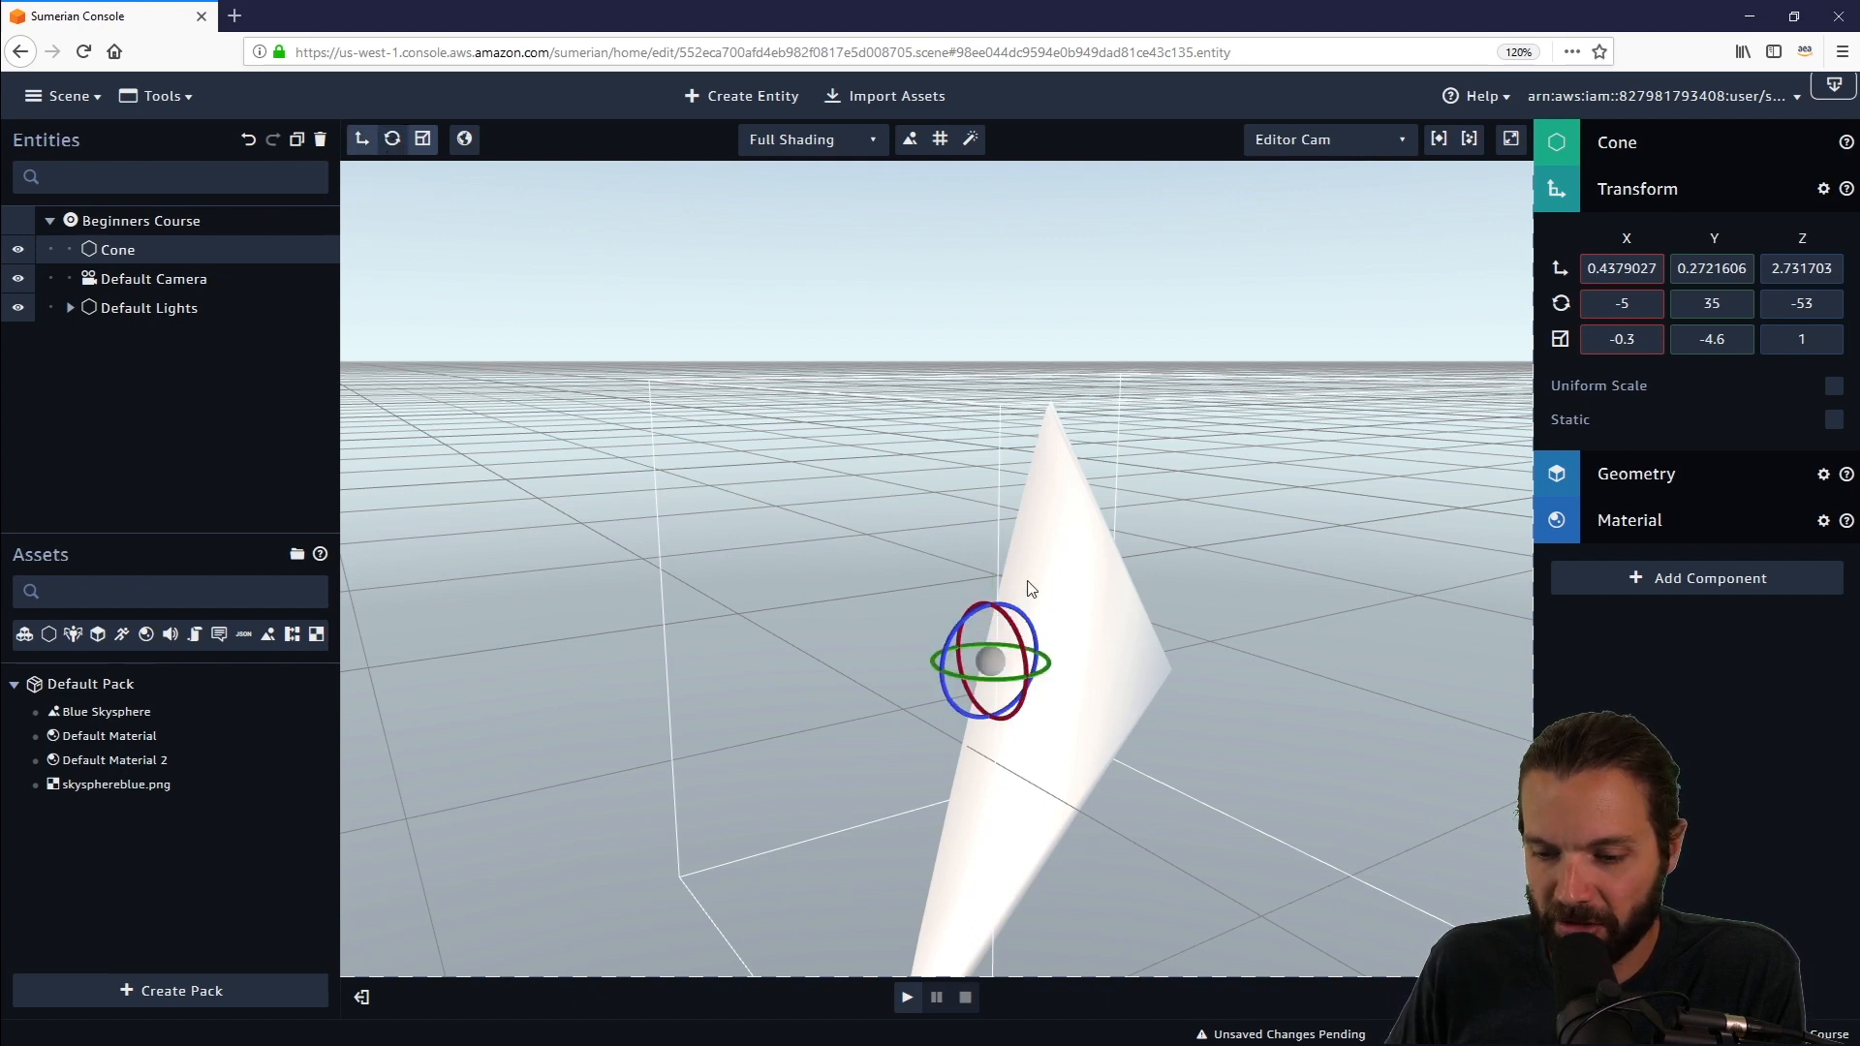
pyautogui.moveTo(1034, 722); pyautogui.dragTo(862, 684)
pyautogui.moveTo(878, 610)
pyautogui.mouseDown()
pyautogui.moveTo(901, 842)
pyautogui.moveTo(888, 287)
pyautogui.moveTo(872, 916)
pyautogui.moveTo(884, 290)
pyautogui.moveTo(856, 586)
pyautogui.mouseUp()
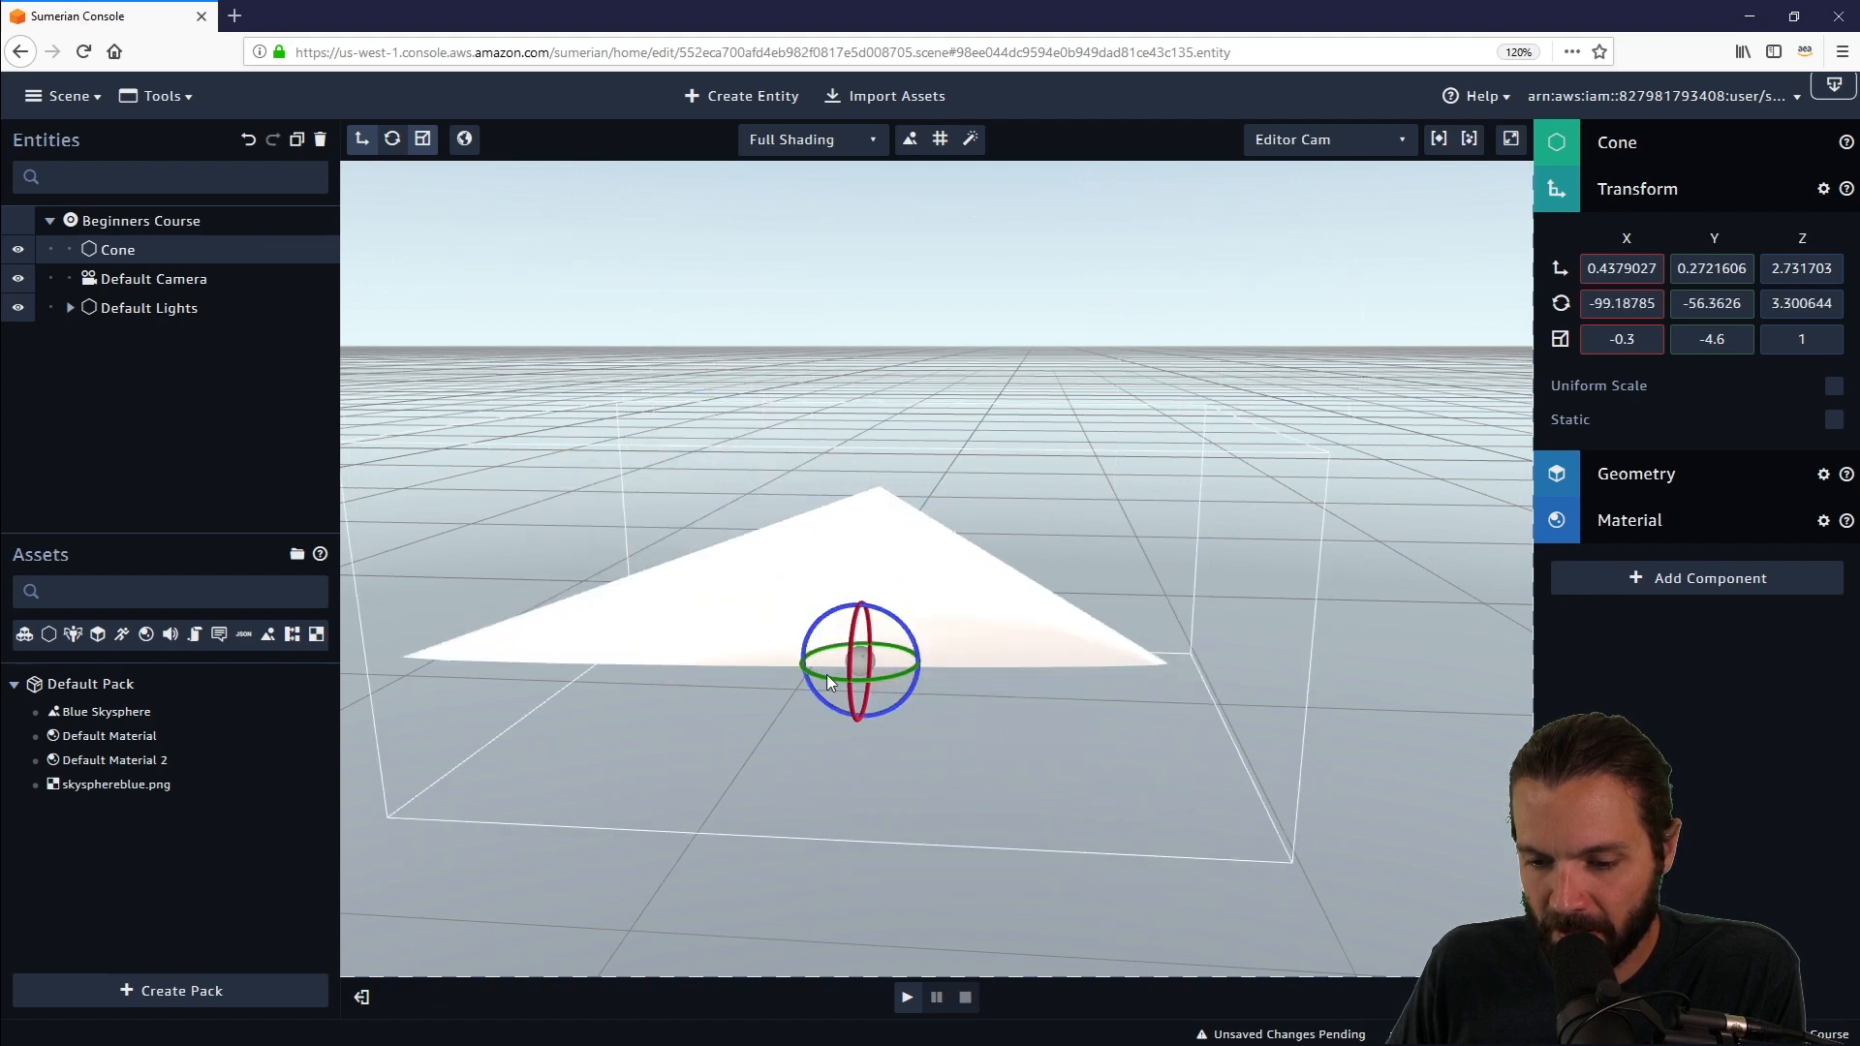
pyautogui.moveTo(827, 674); pyautogui.dragTo(620, 666)
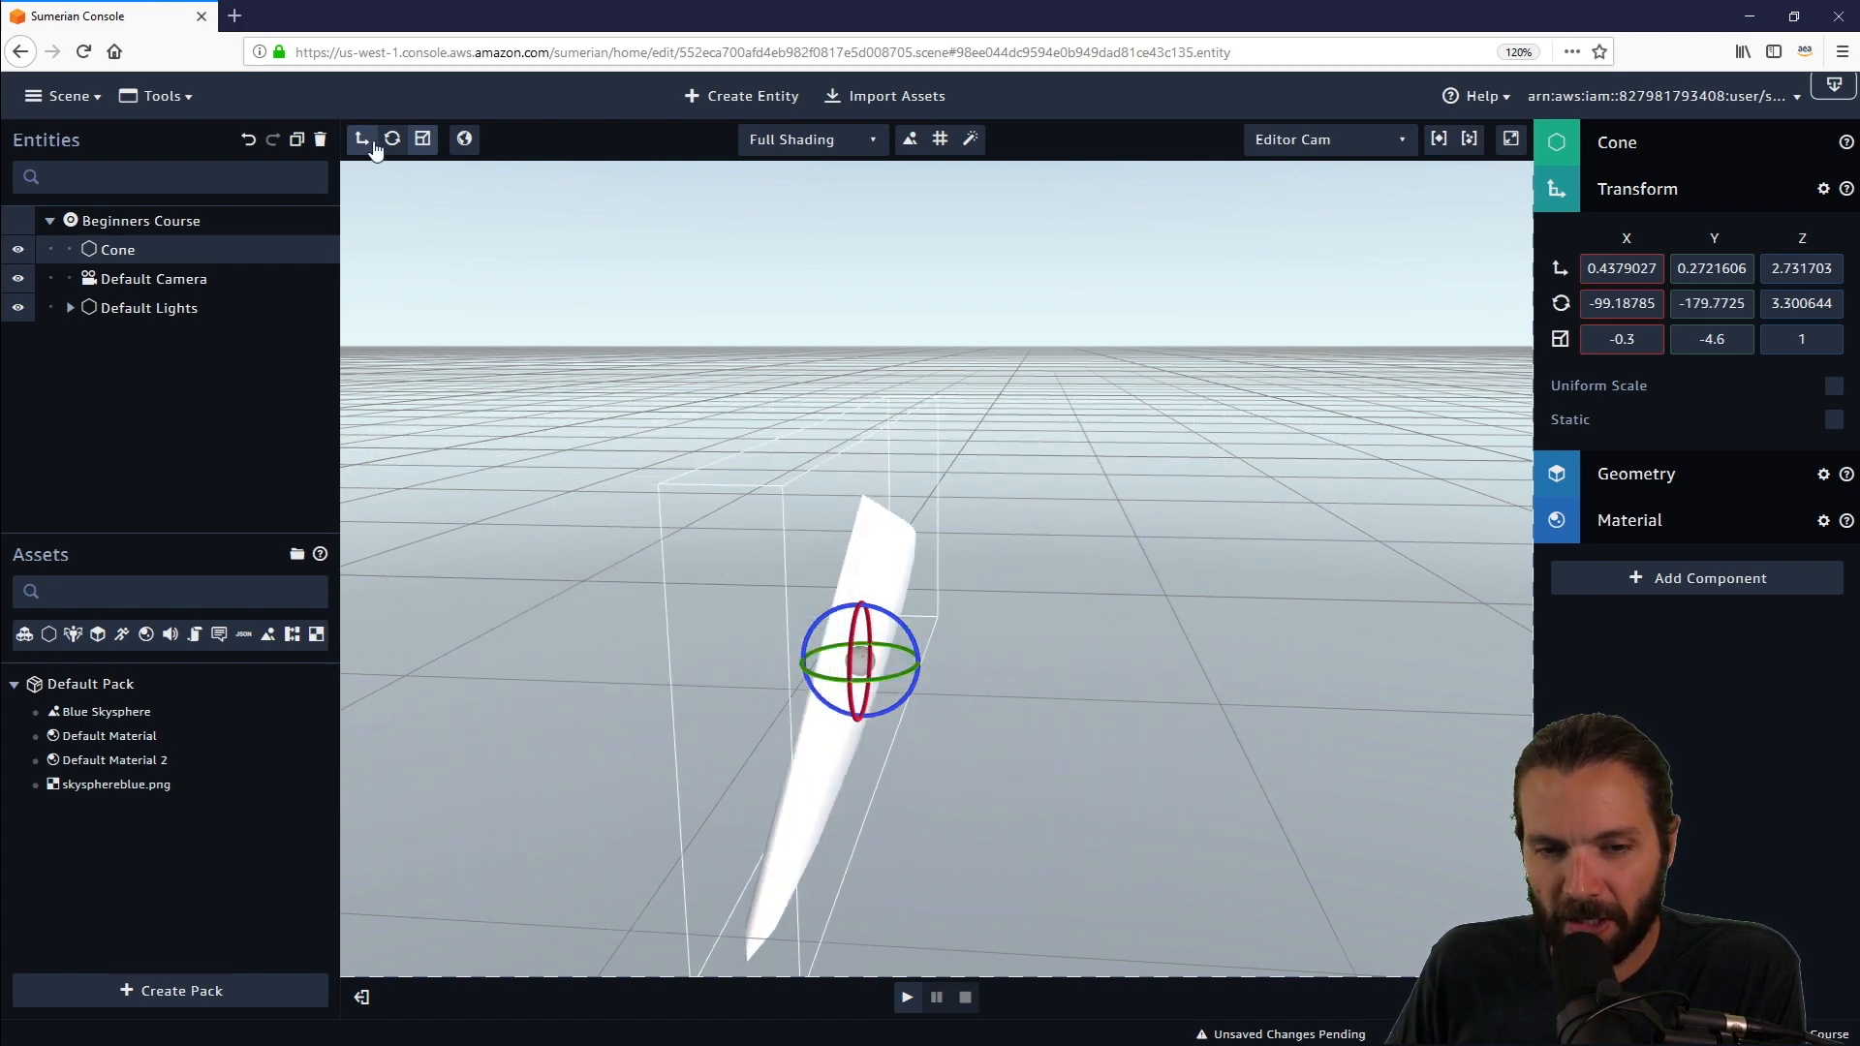
# Stretch the cone with the scale gizmo along its X axis to a scale of about -2.73.
pyautogui.click(422, 138)
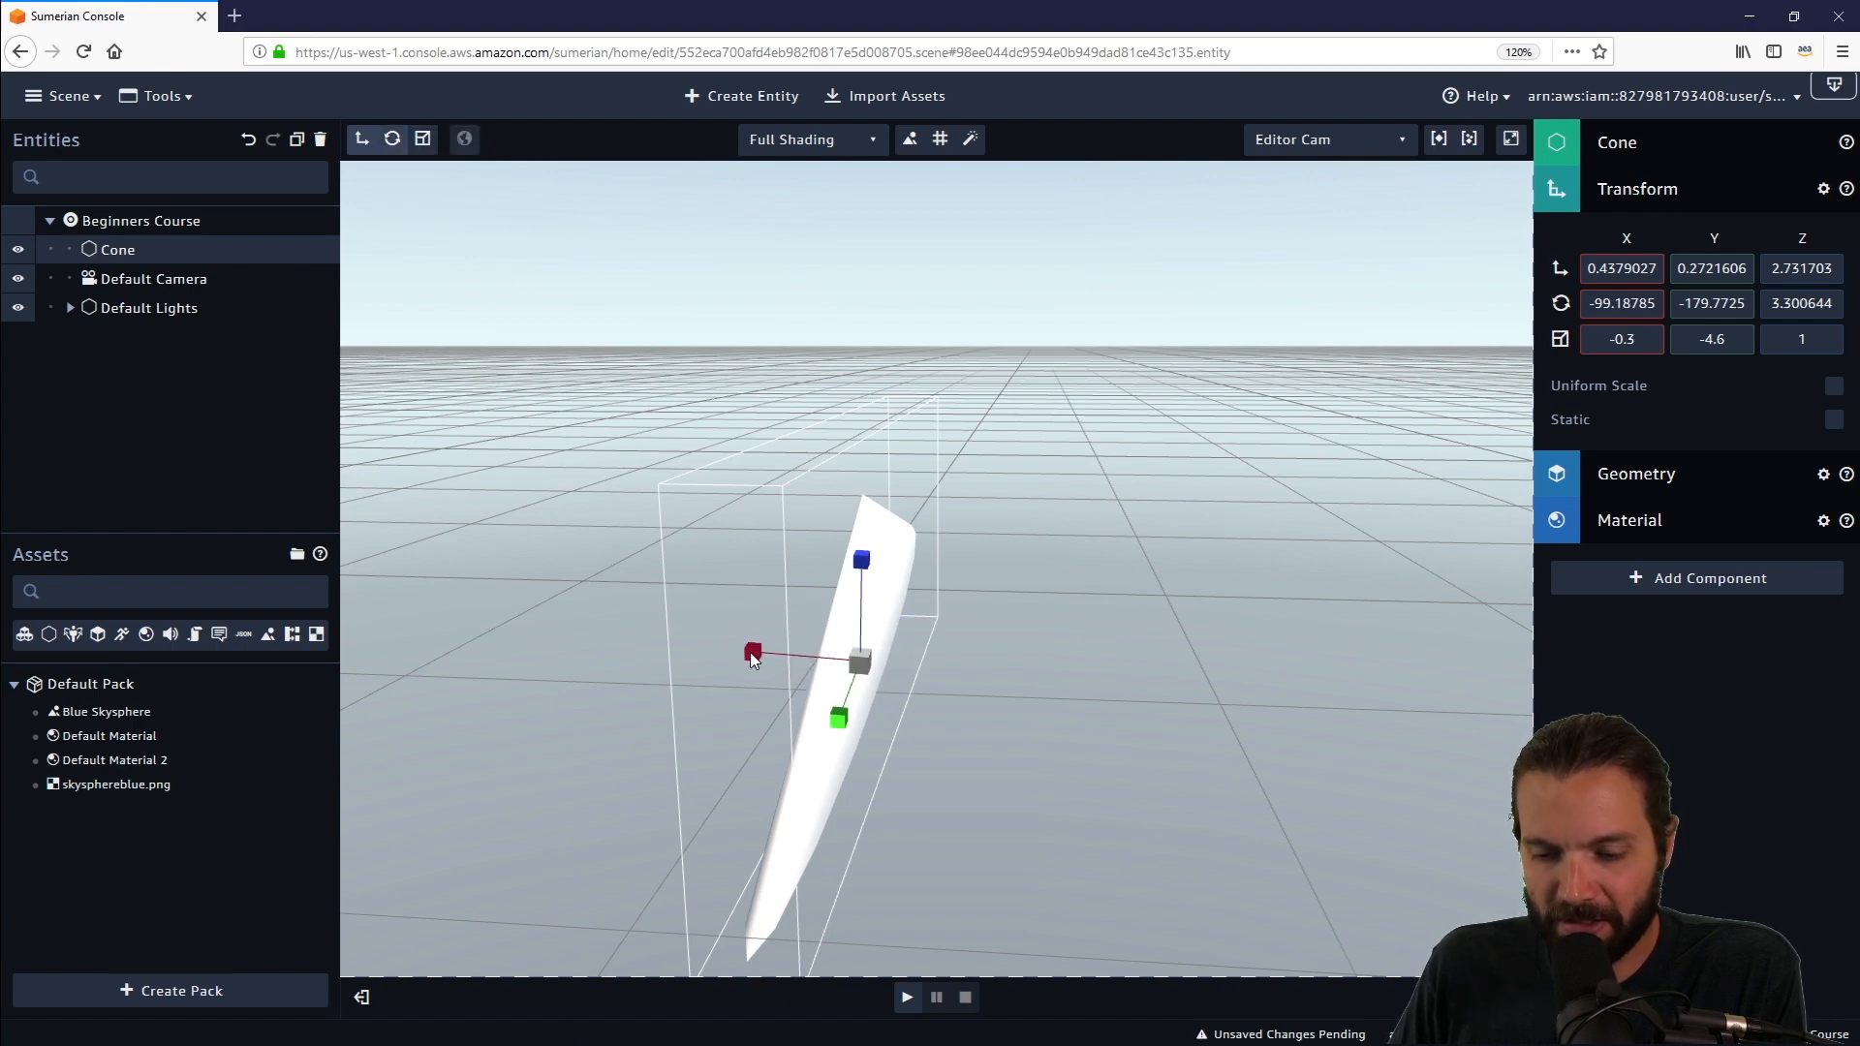
pyautogui.moveTo(751, 655); pyautogui.dragTo(1421, 684)
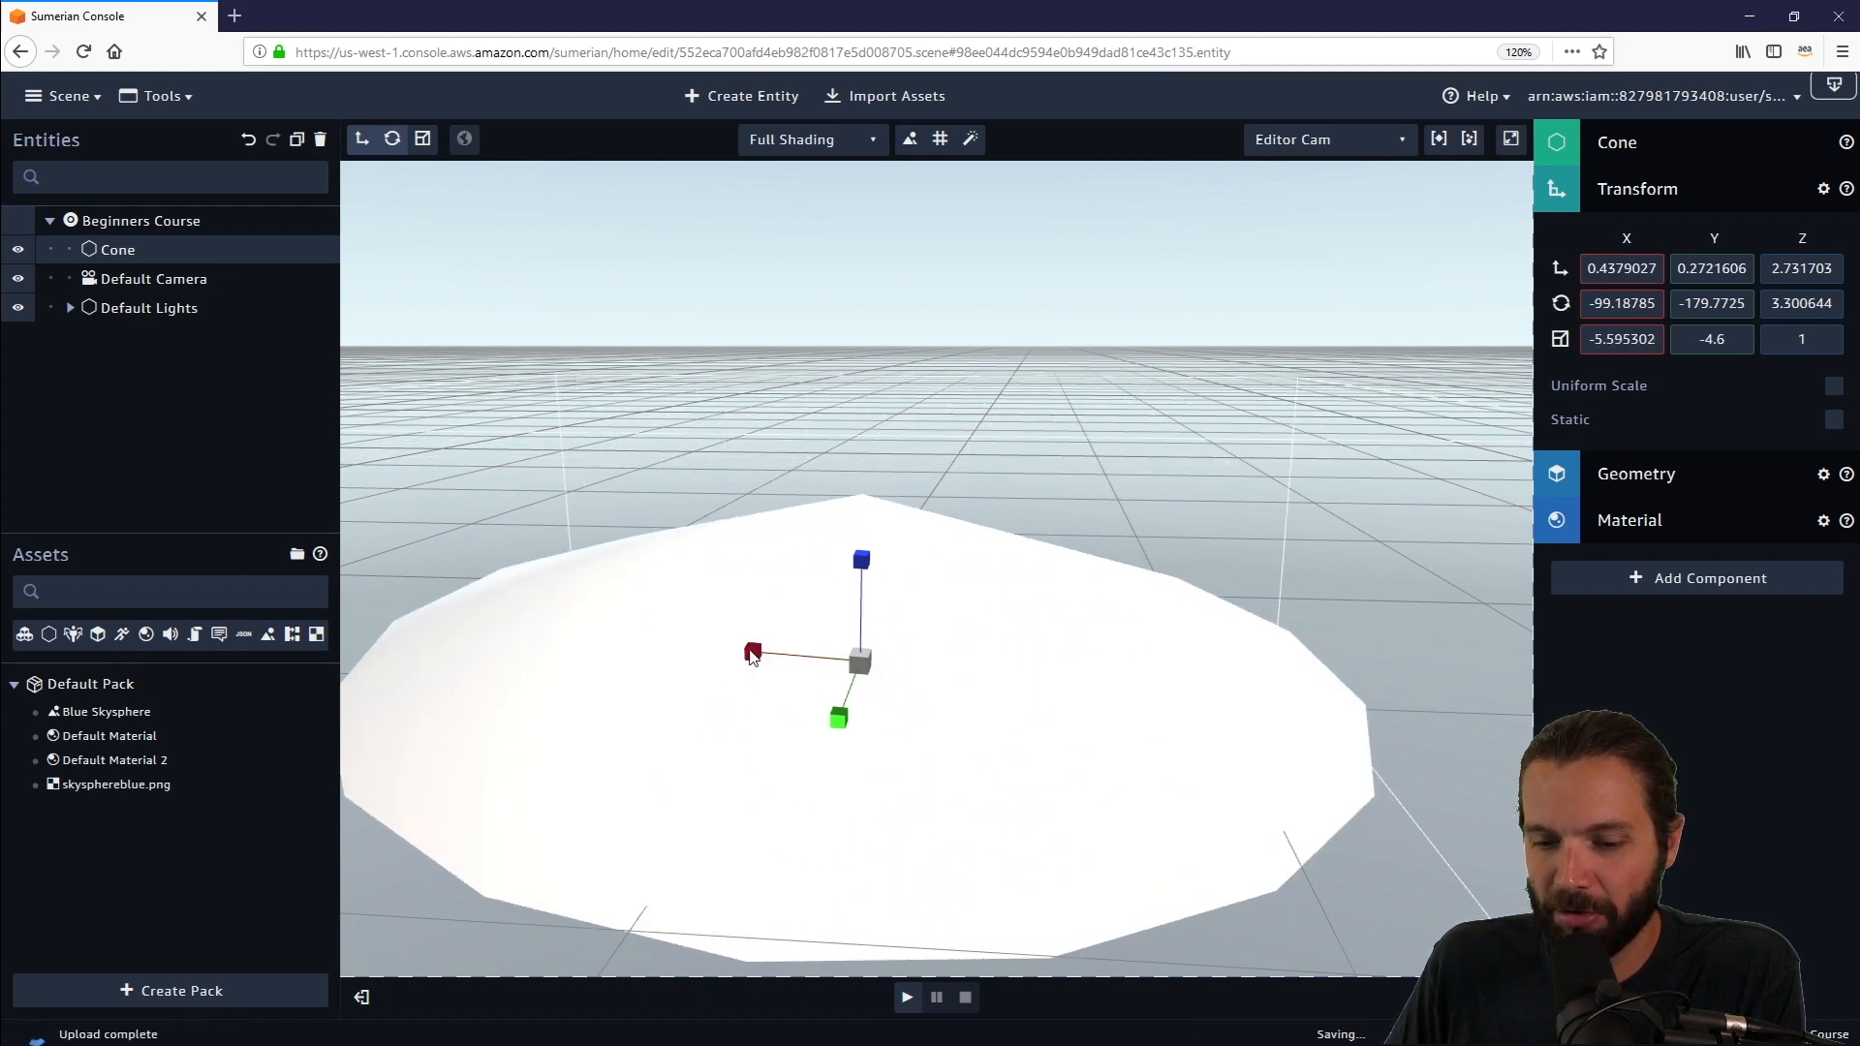
pyautogui.moveTo(753, 652); pyautogui.dragTo(706, 665)
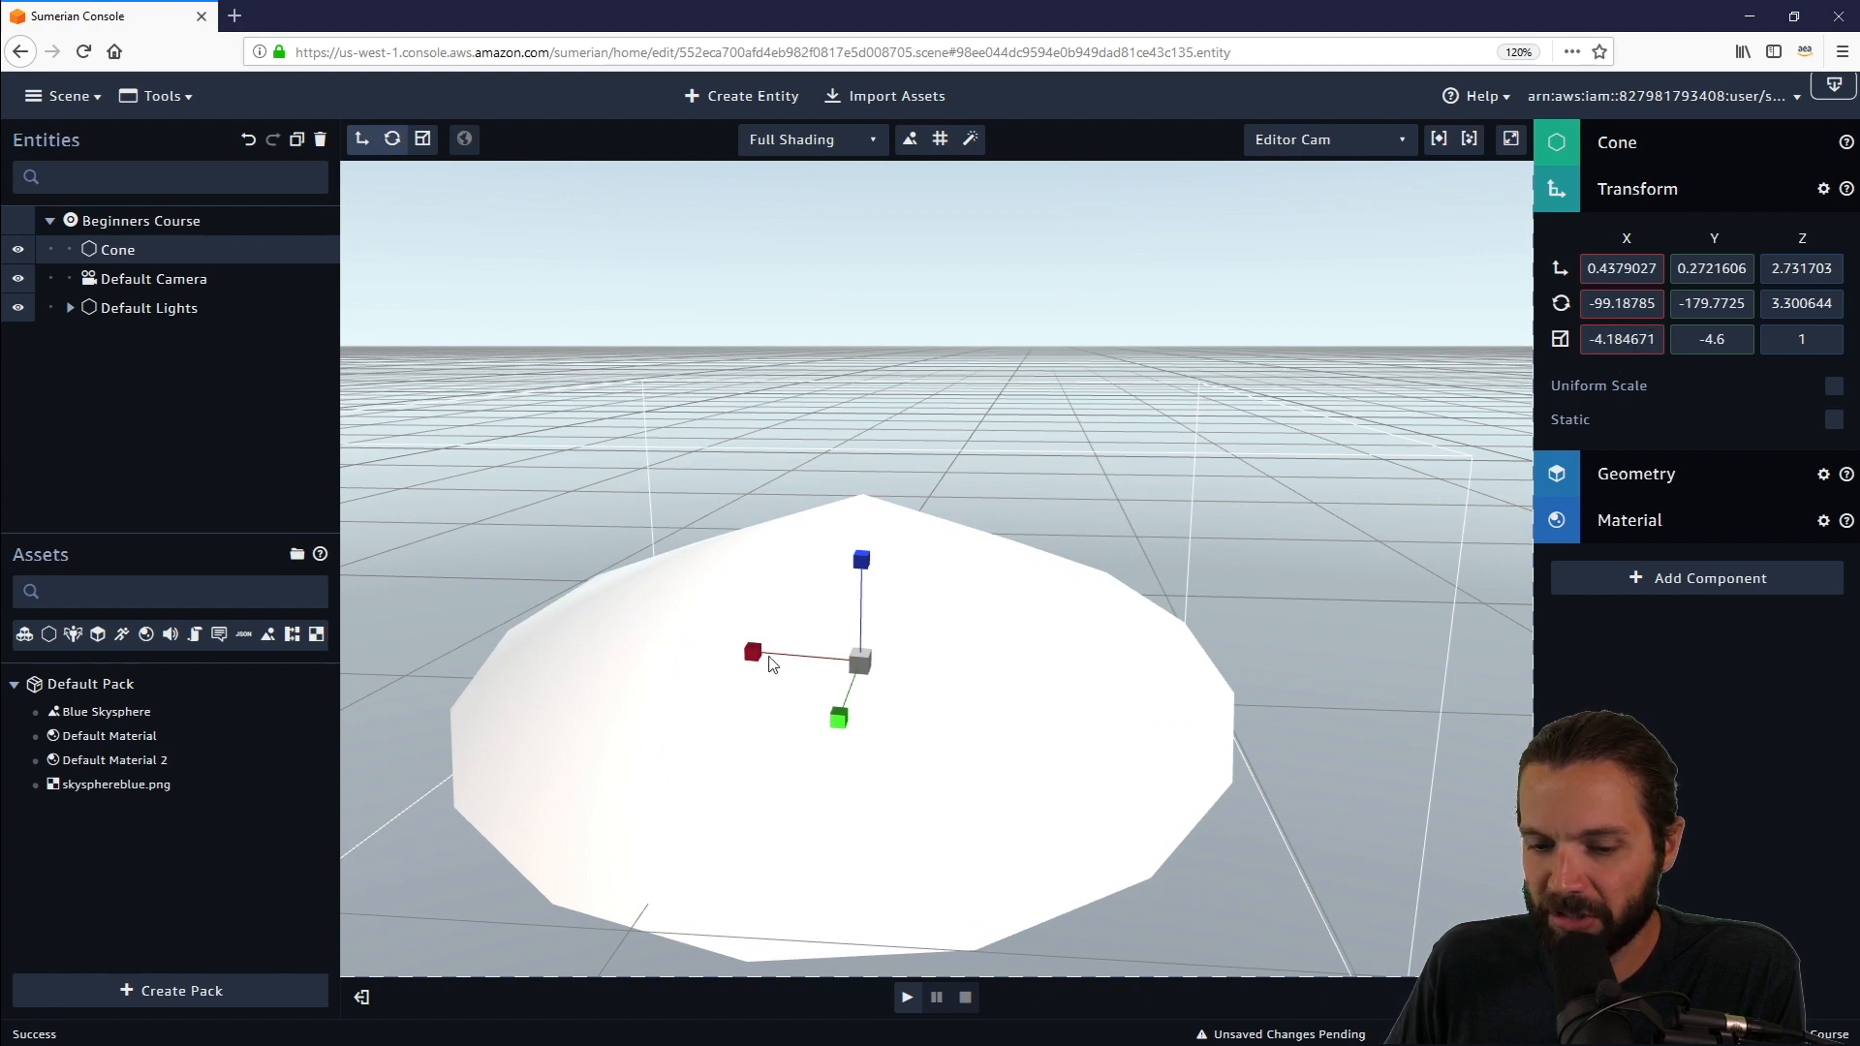
pyautogui.moveTo(755, 655); pyautogui.dragTo(748, 615)
pyautogui.moveTo(1245, 484); pyautogui.dragTo(958, 354)
pyautogui.moveTo(1315, 329); pyautogui.dragTo(738, 353)
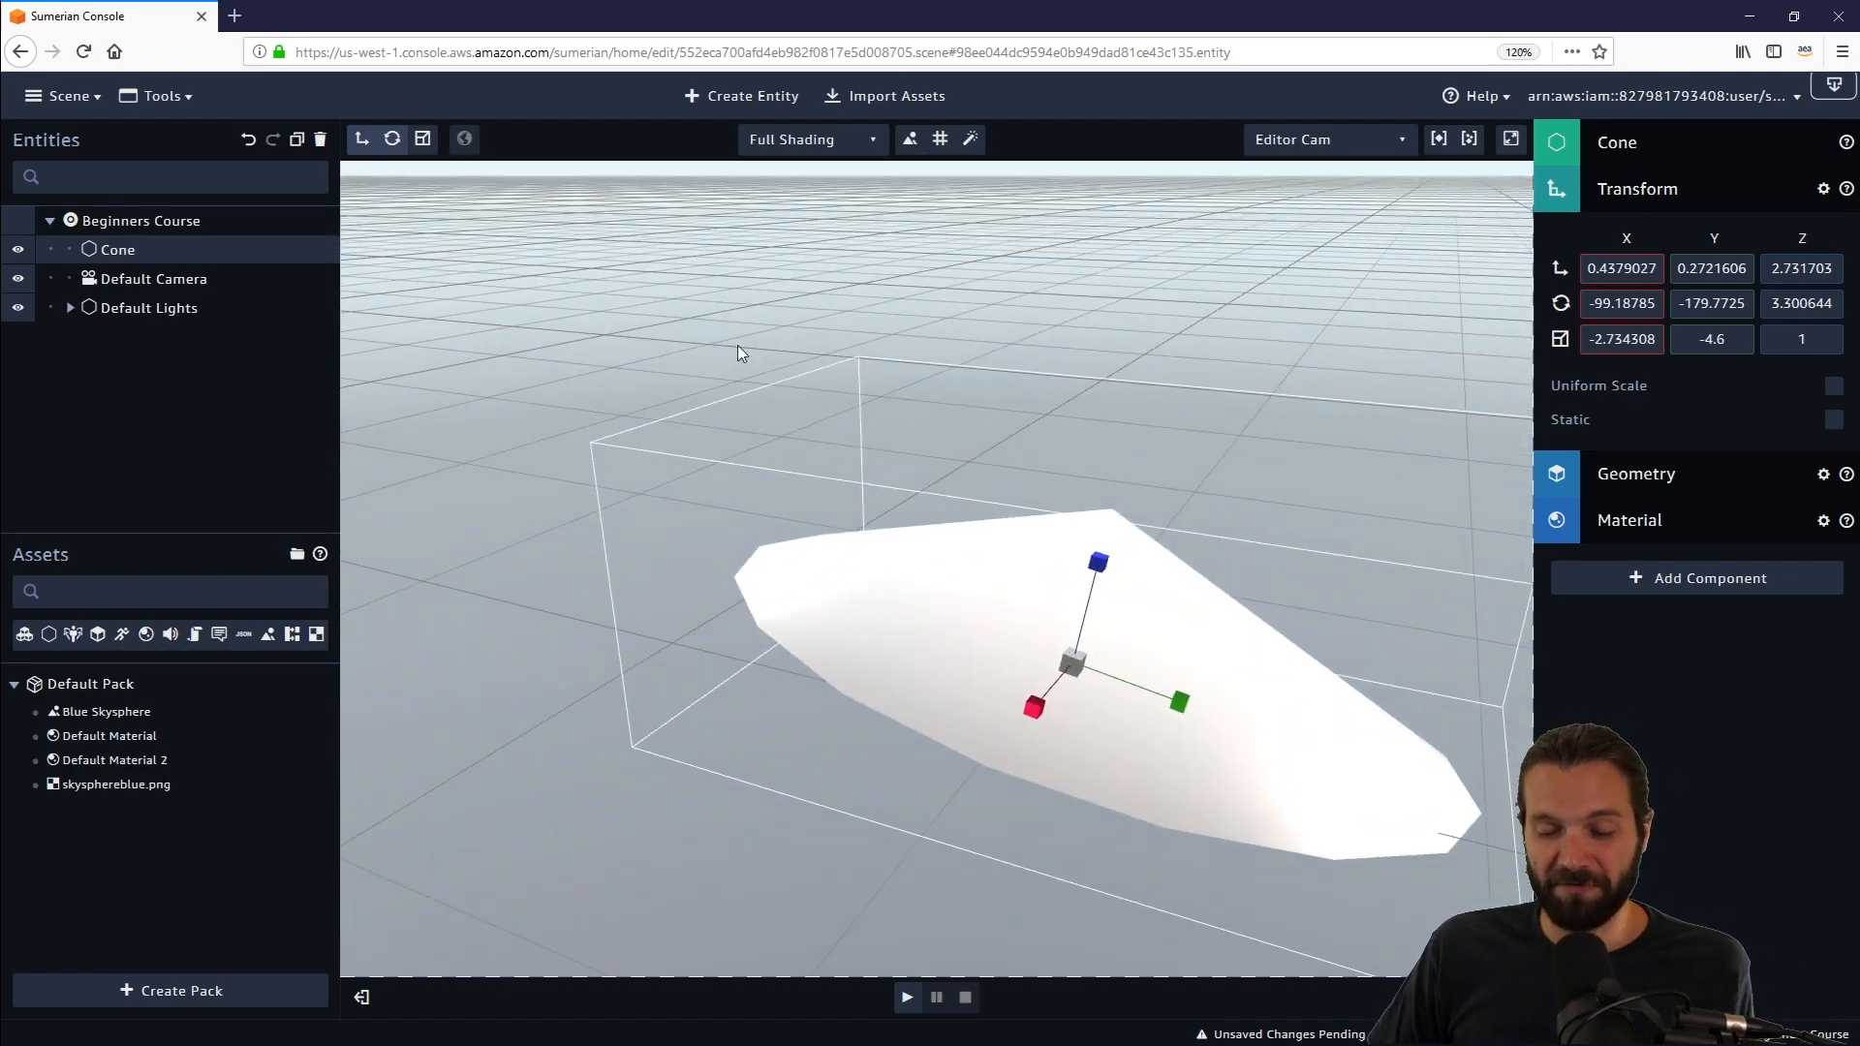
# Delete the Cone entity from the scene and confirm its removal.
pyautogui.moveTo(1060, 428); pyautogui.dragTo(1106, 397)
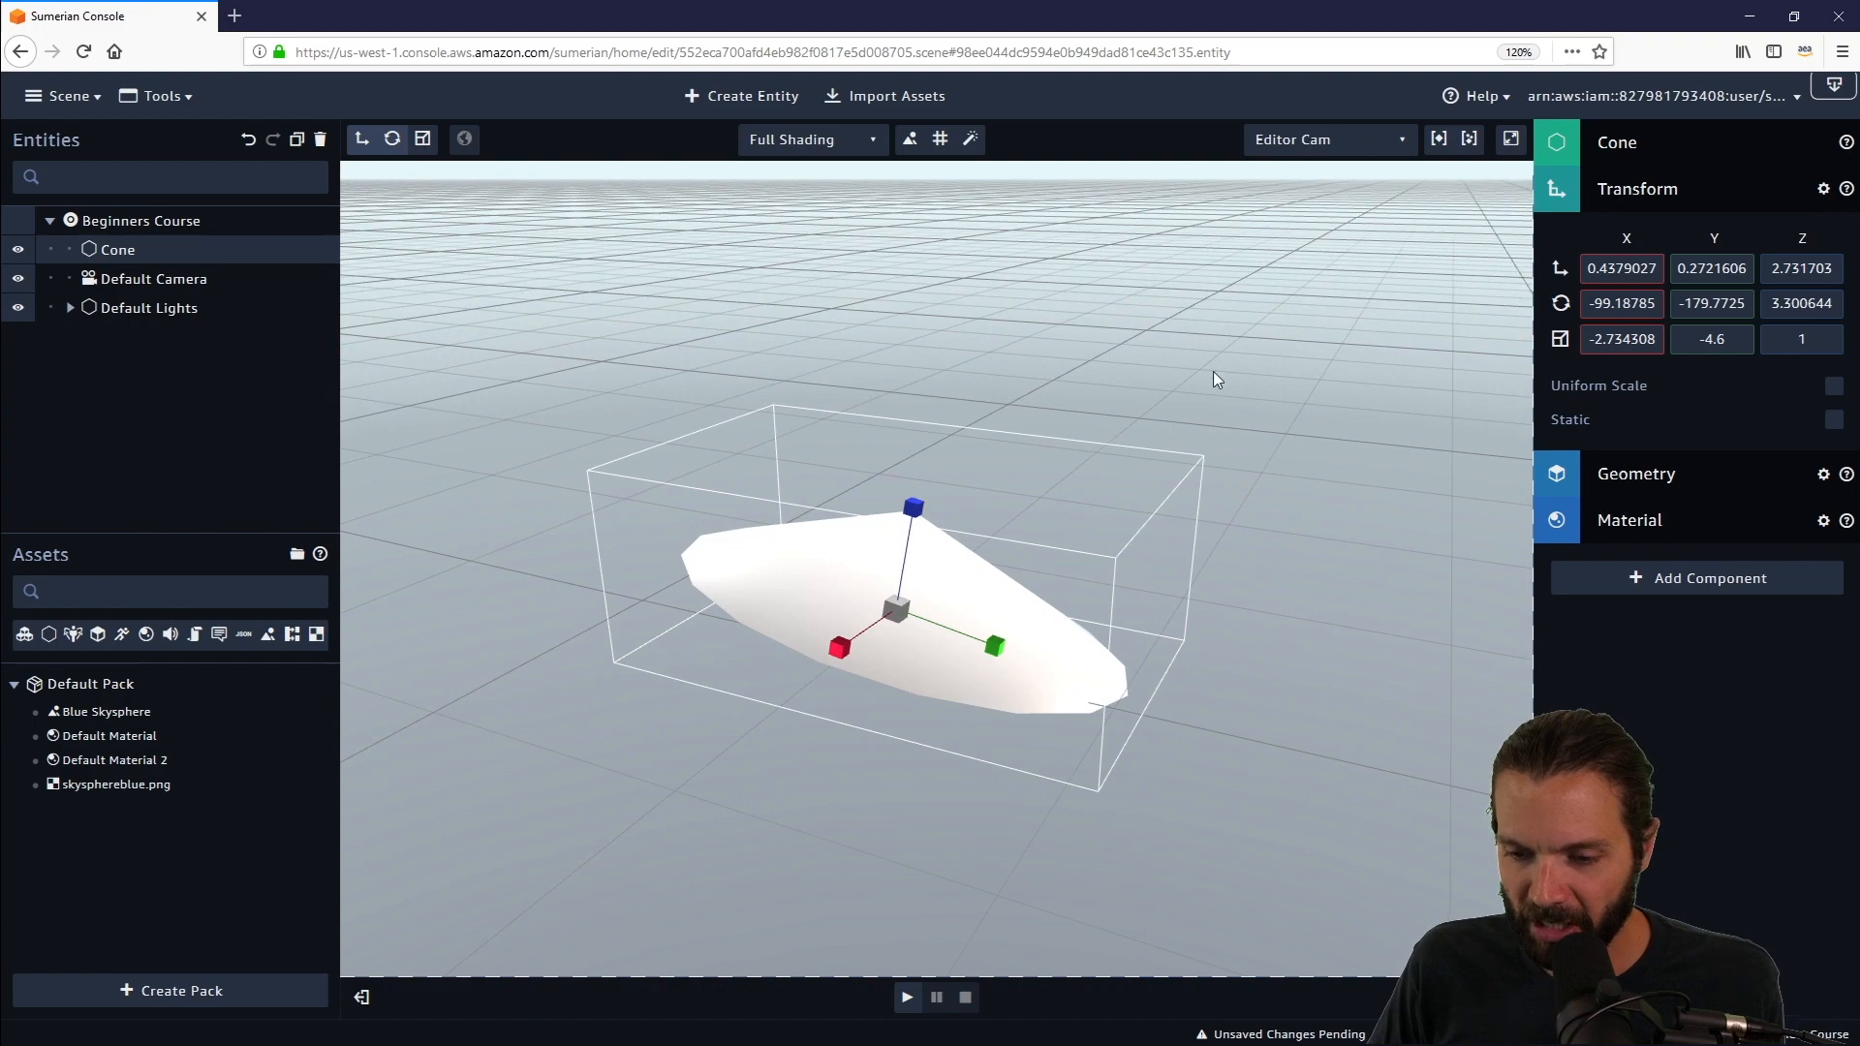
pyautogui.moveTo(1214, 373); pyautogui.dragTo(665, 282)
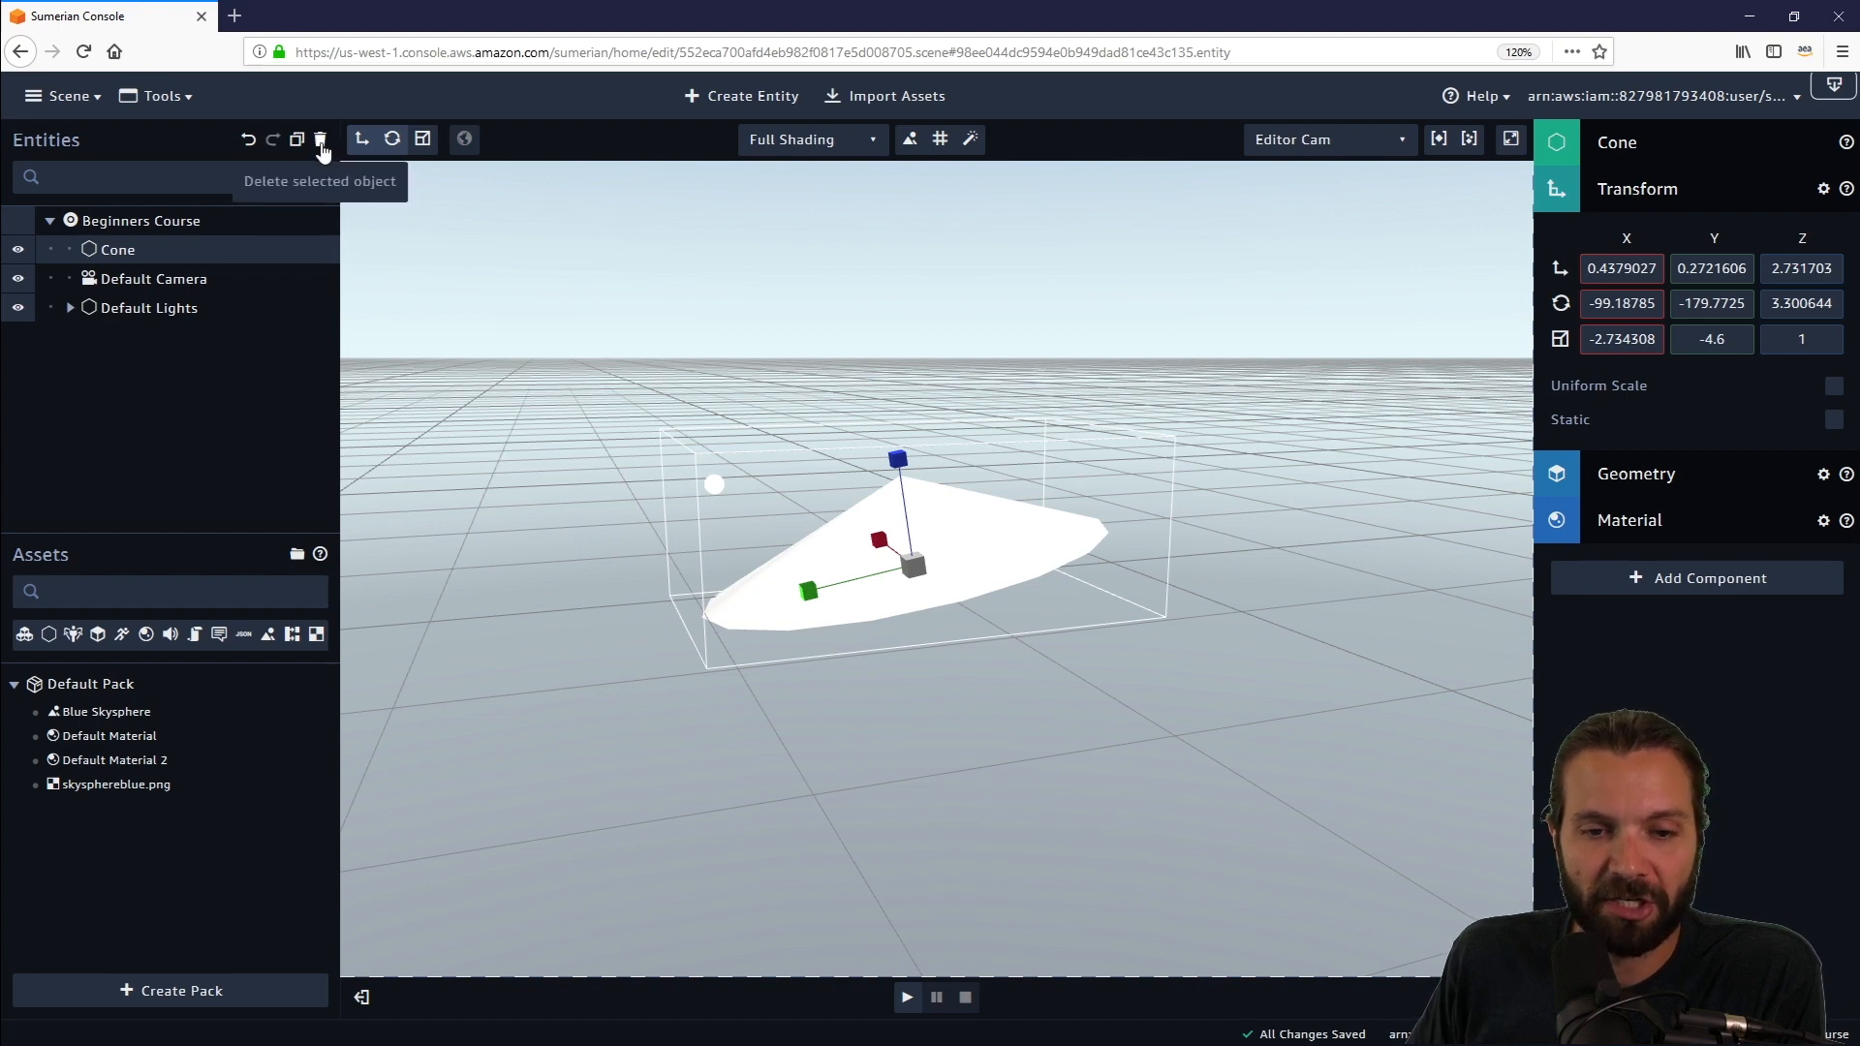
pyautogui.click(322, 142)
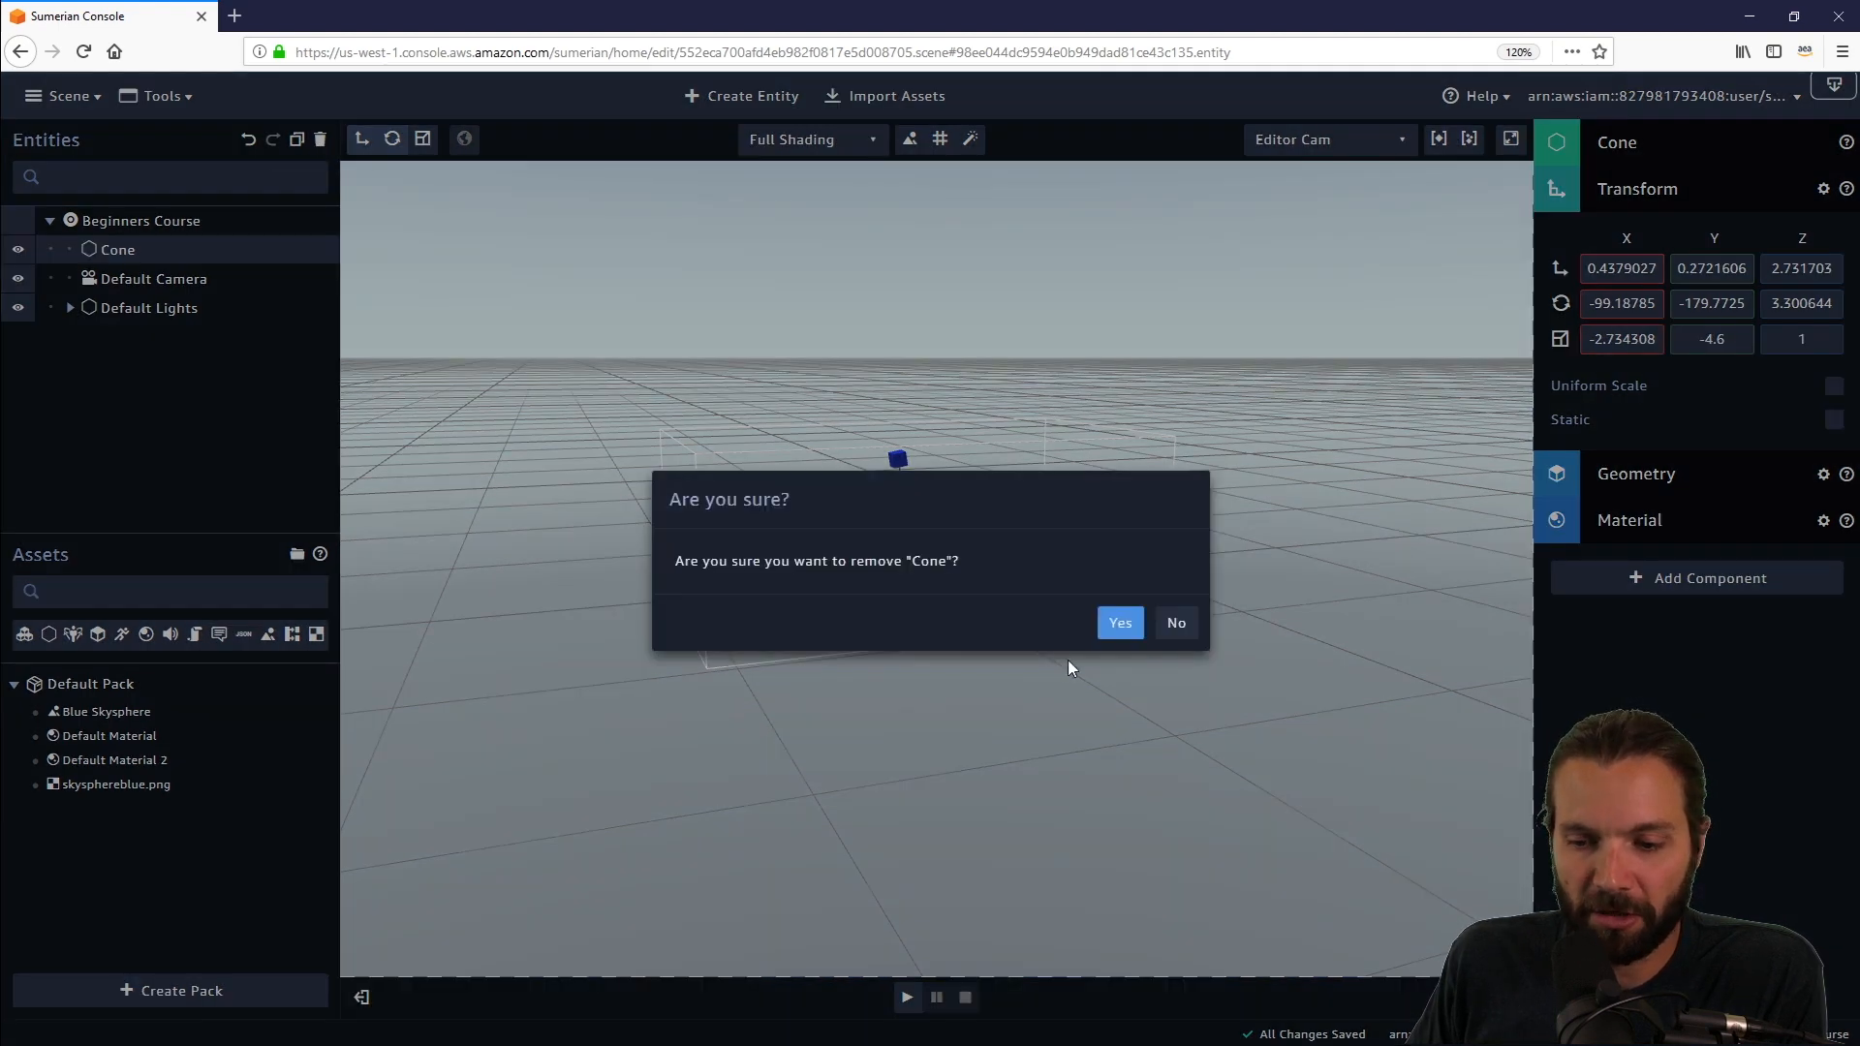
pyautogui.click(1131, 620)
# Create a box from the 3D primitives in the emptied scene.
pyautogui.moveTo(1186, 542); pyautogui.dragTo(930, 573, button='right')
pyautogui.scroll(-5, 927, 572)
pyautogui.scroll(2, 925, 572)
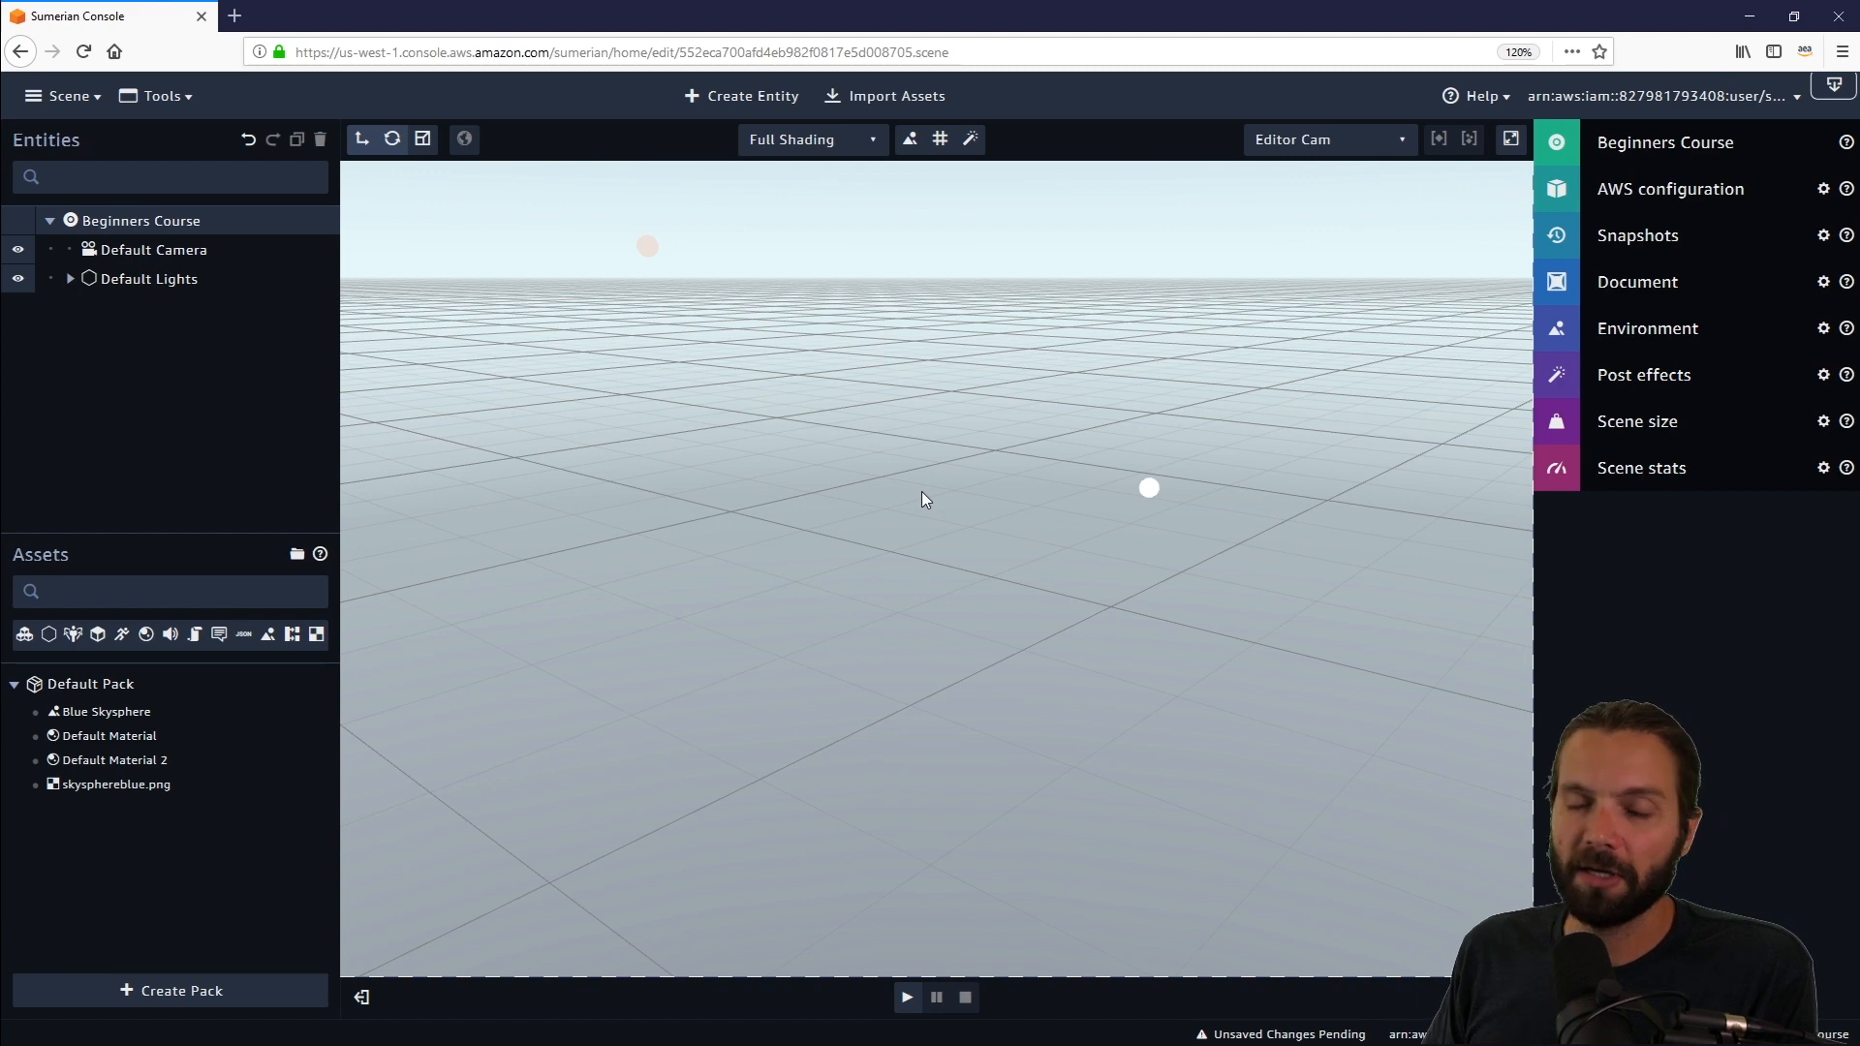
pyautogui.moveTo(921, 492)
pyautogui.mouseDown()
pyautogui.moveTo(1196, 641)
pyautogui.moveTo(1125, 697)
pyautogui.moveTo(1065, 593)
pyautogui.mouseUp()
pyautogui.scroll(-3, 1063, 587)
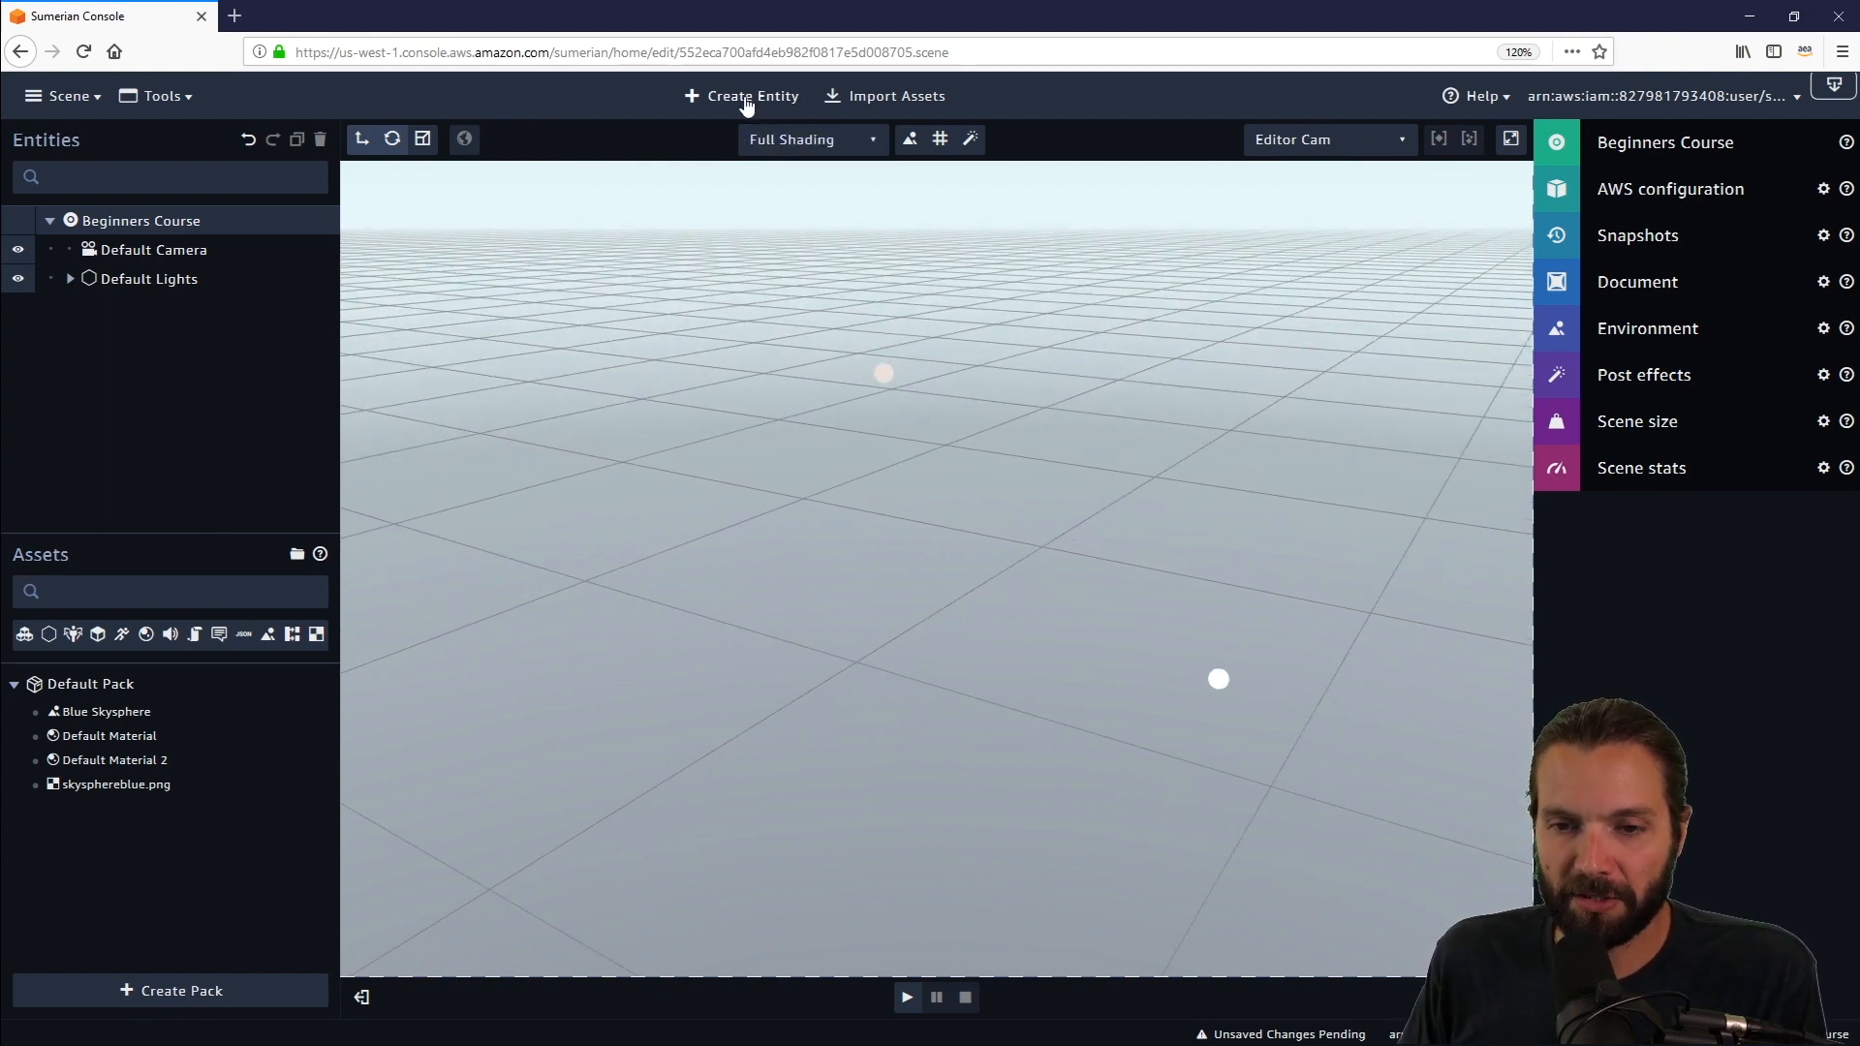
pyautogui.click(747, 99)
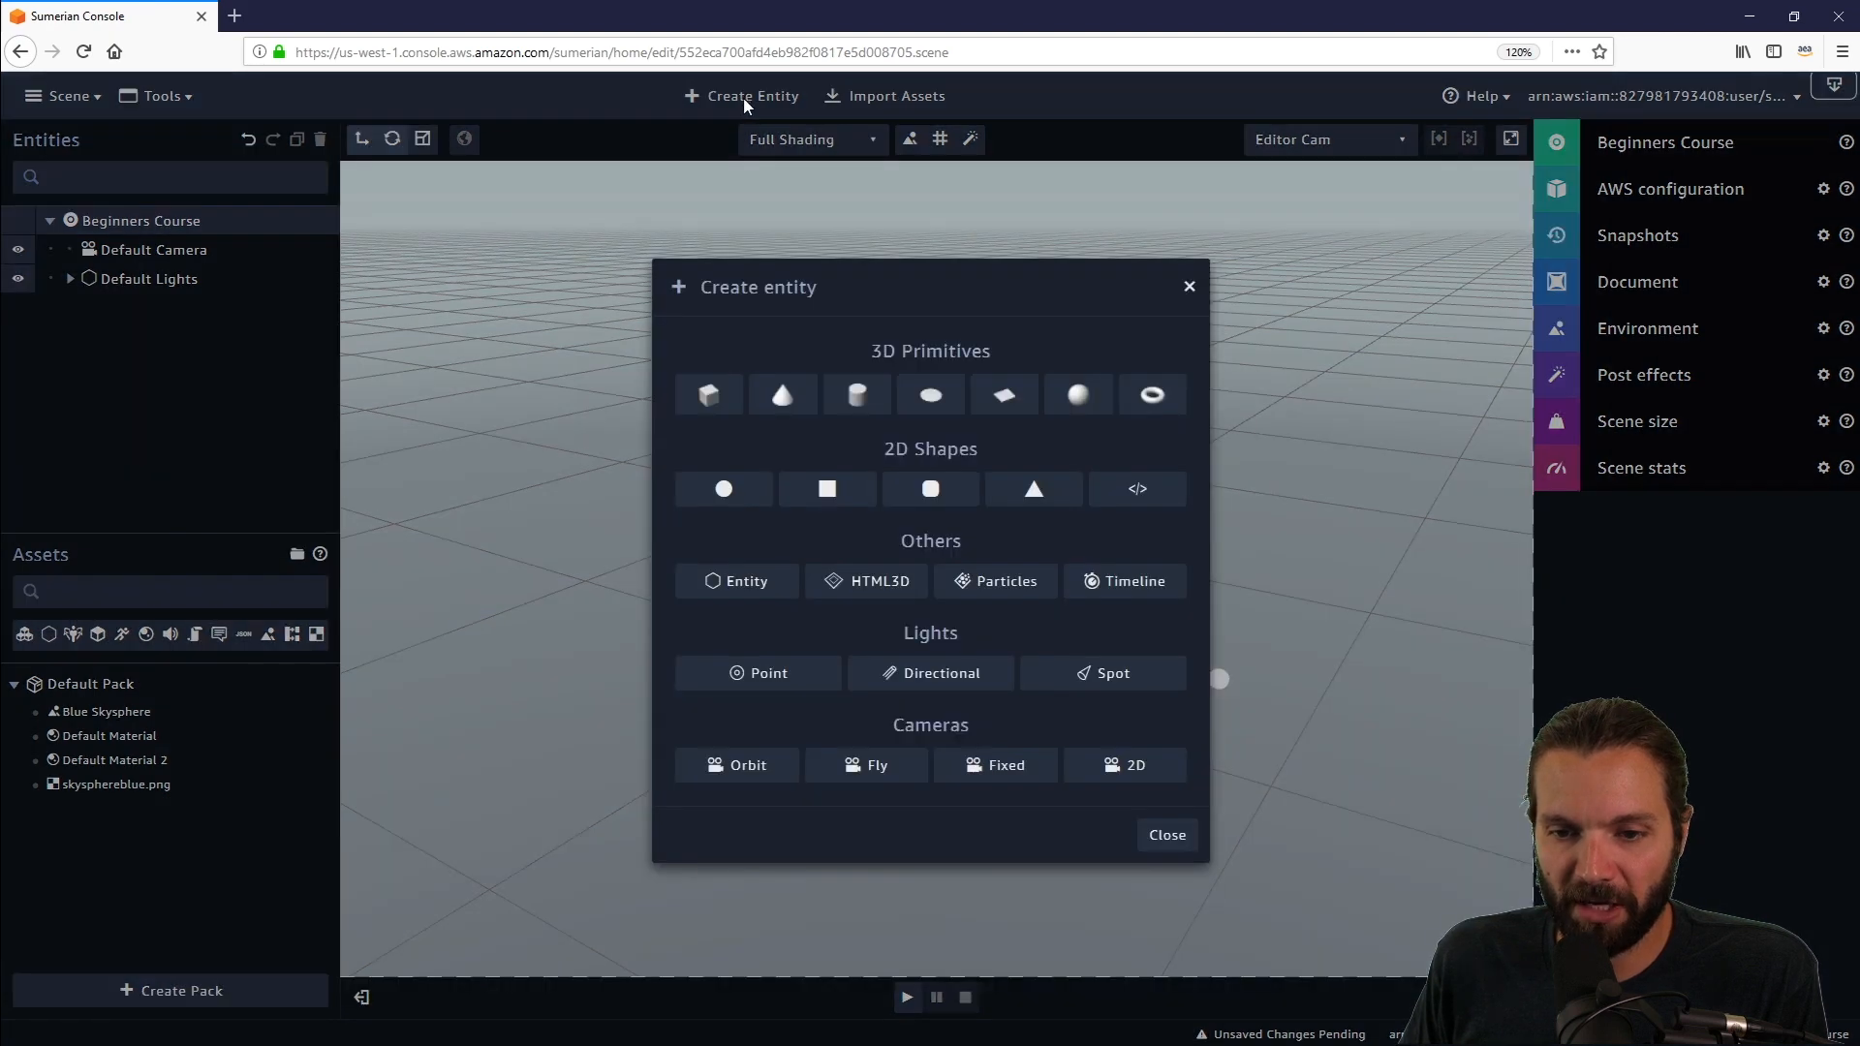
pyautogui.click(714, 407)
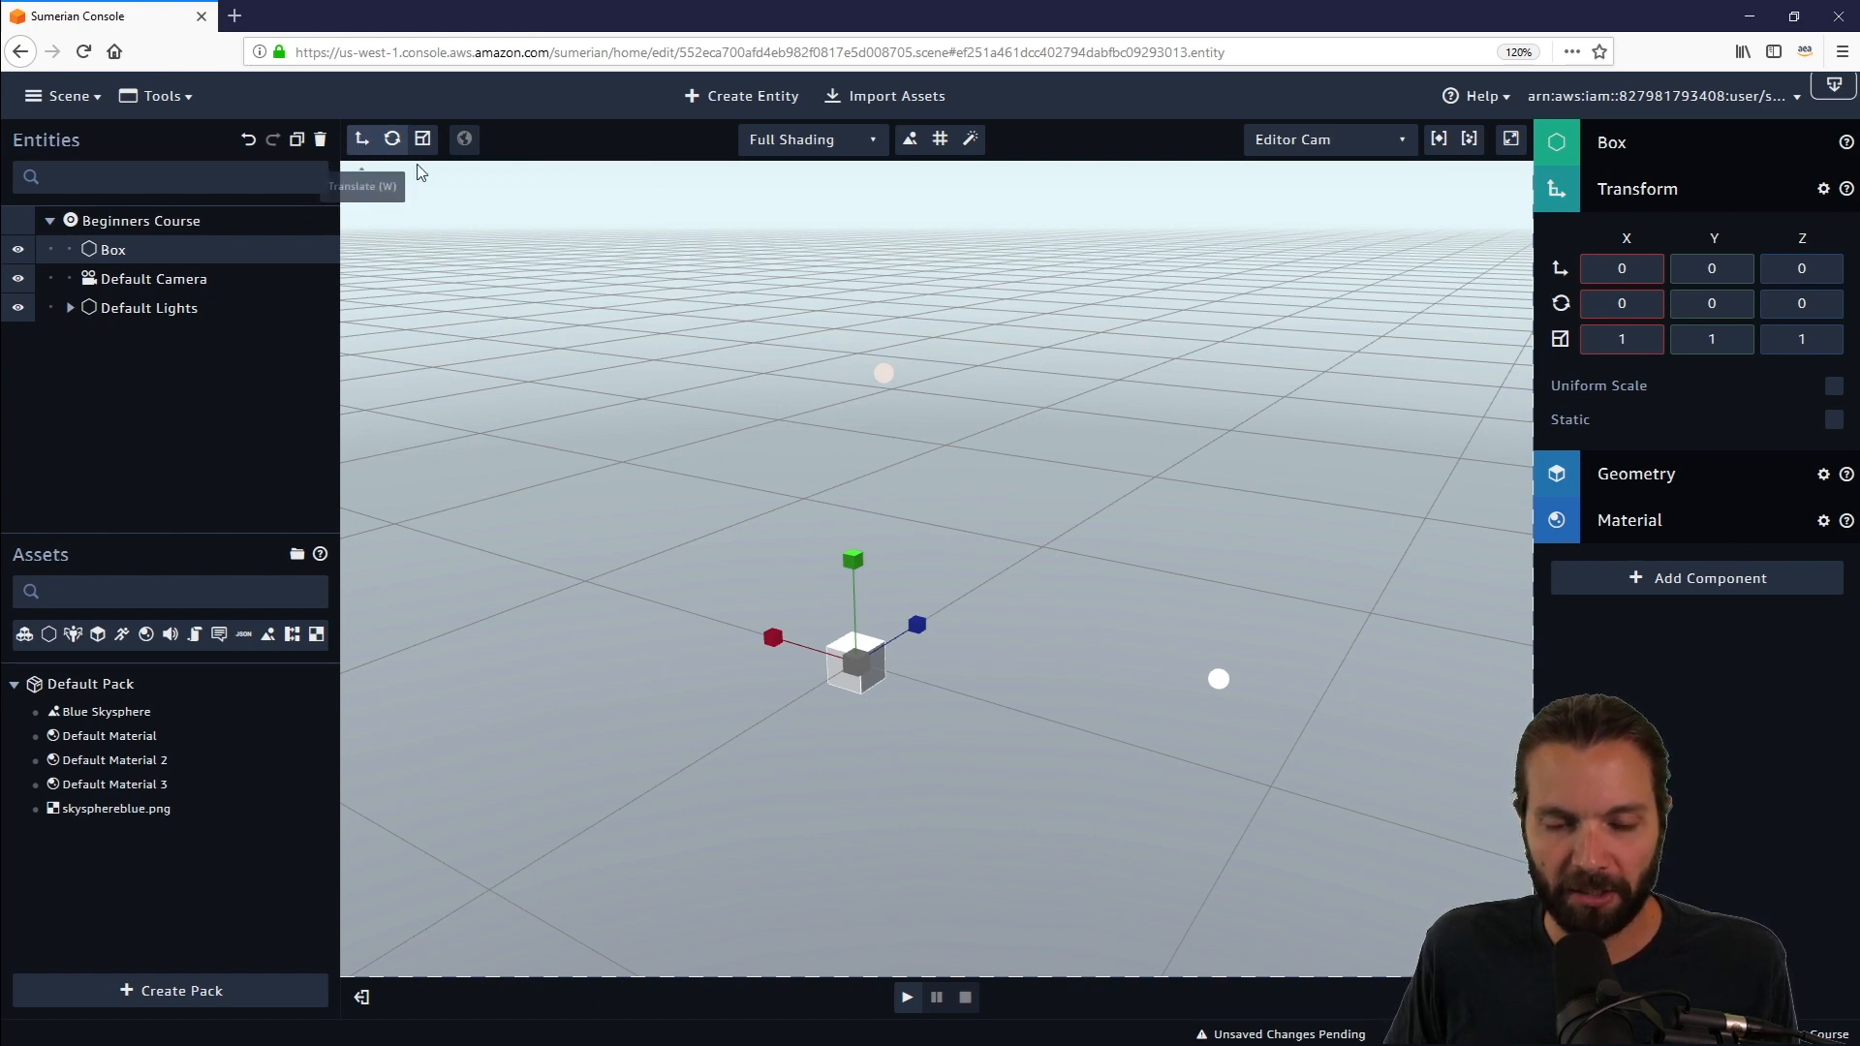
# Activate the translate gizmo for the box and frame the box in the viewport at an angle showing its front and side.
pyautogui.moveTo(1158, 708); pyautogui.dragTo(1022, 708)
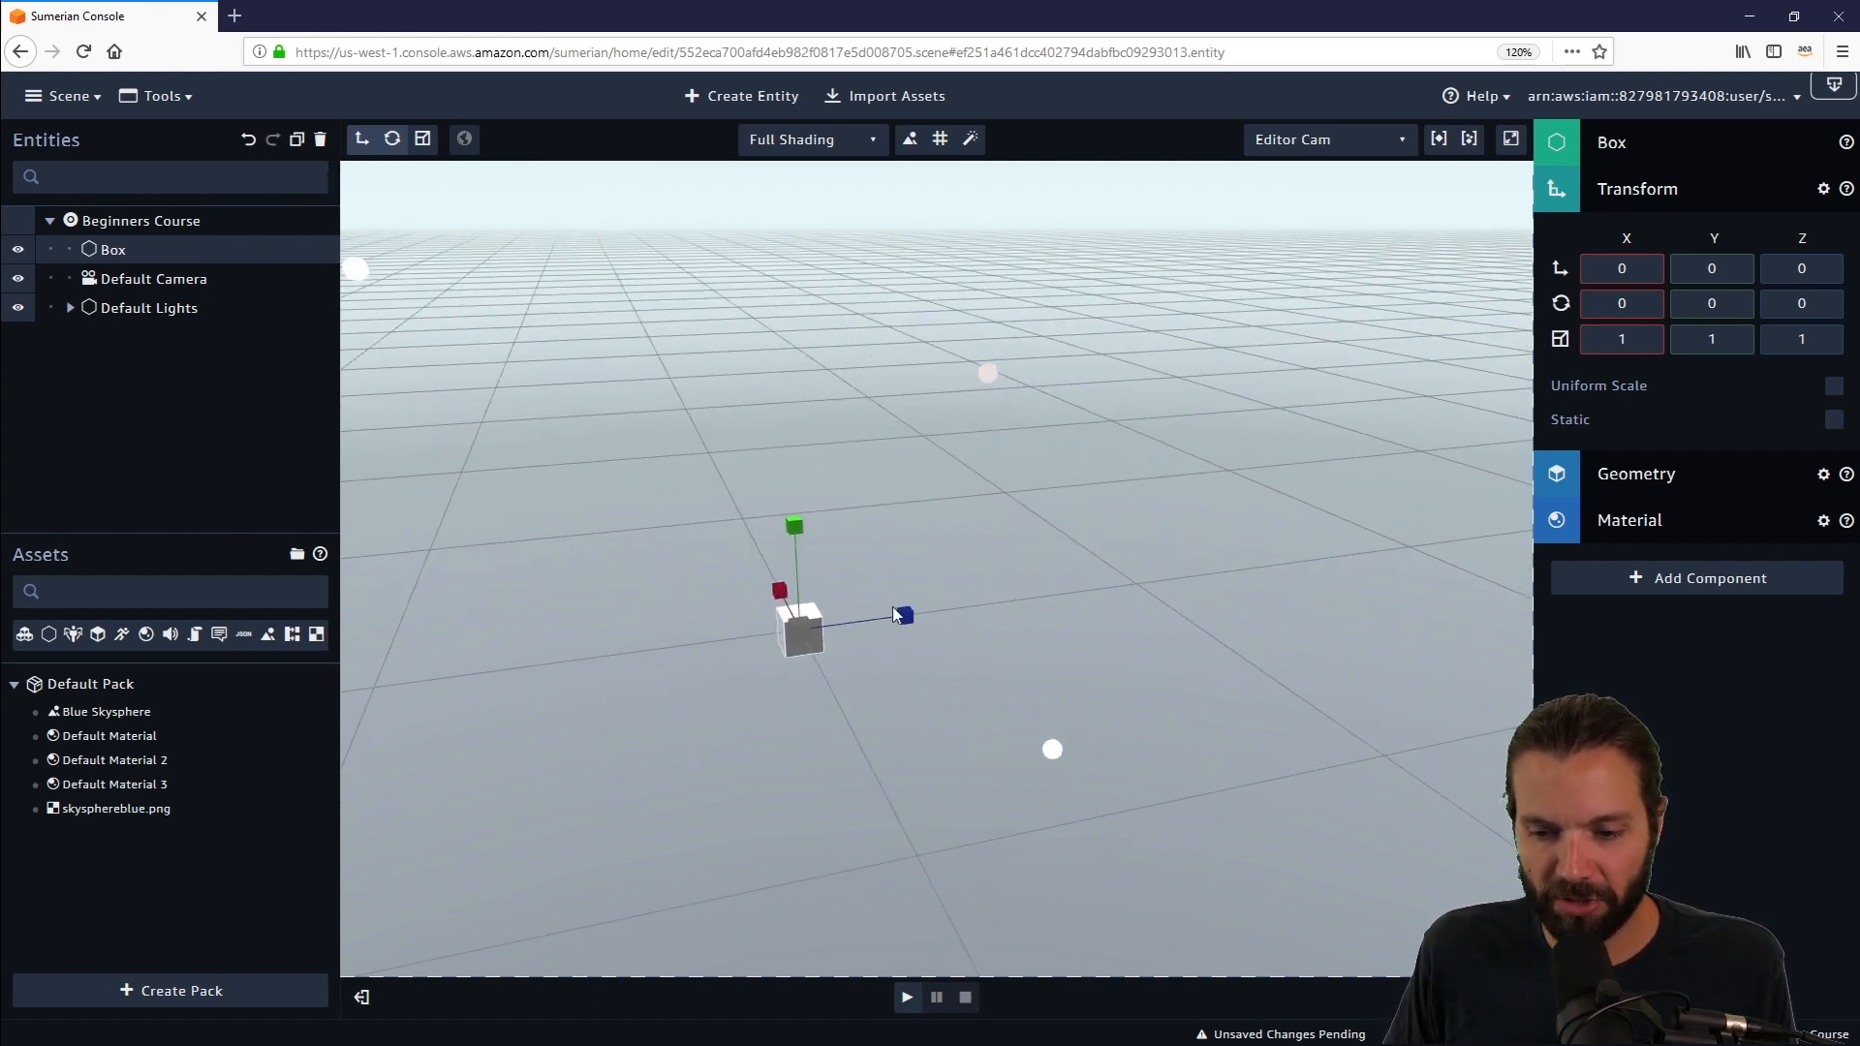
pyautogui.click(362, 143)
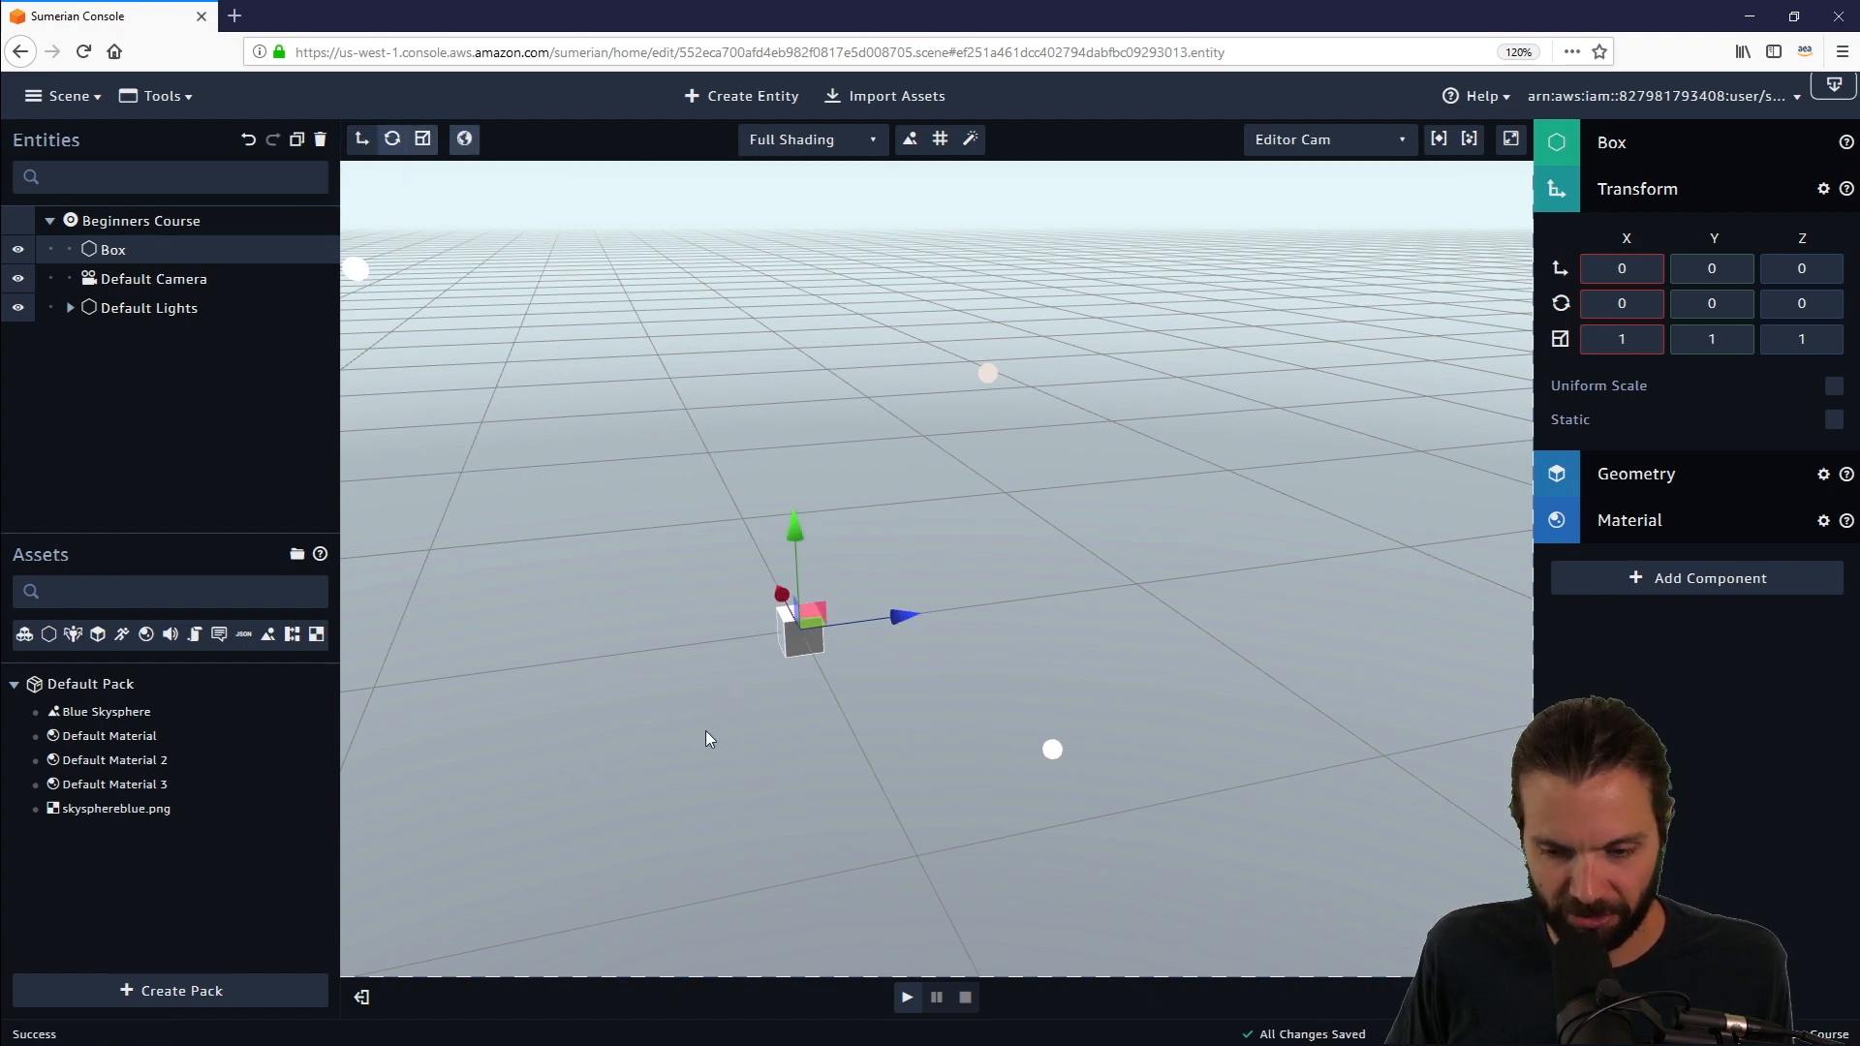
pyautogui.moveTo(705, 731); pyautogui.dragTo(876, 676, button='middle')
pyautogui.press('f')
pyautogui.scroll(-1, 1094, 642)
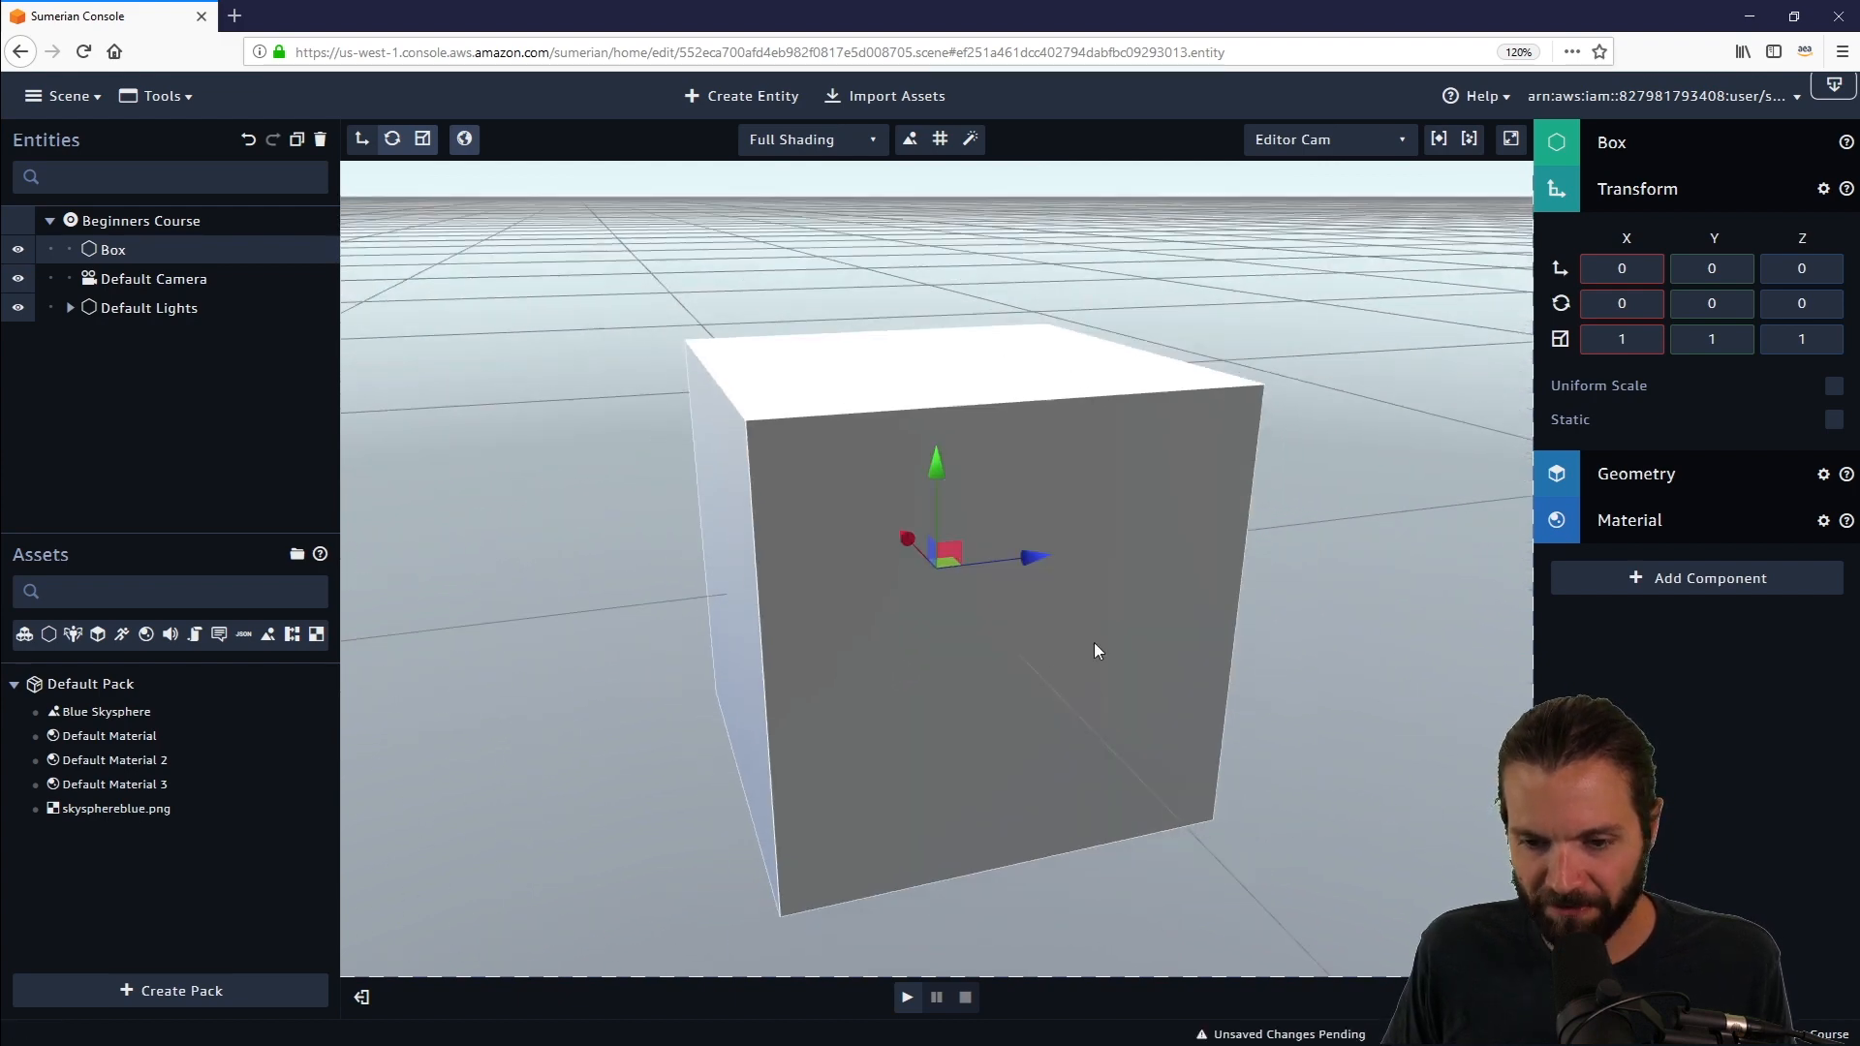
pyautogui.scroll(-2, 1095, 642)
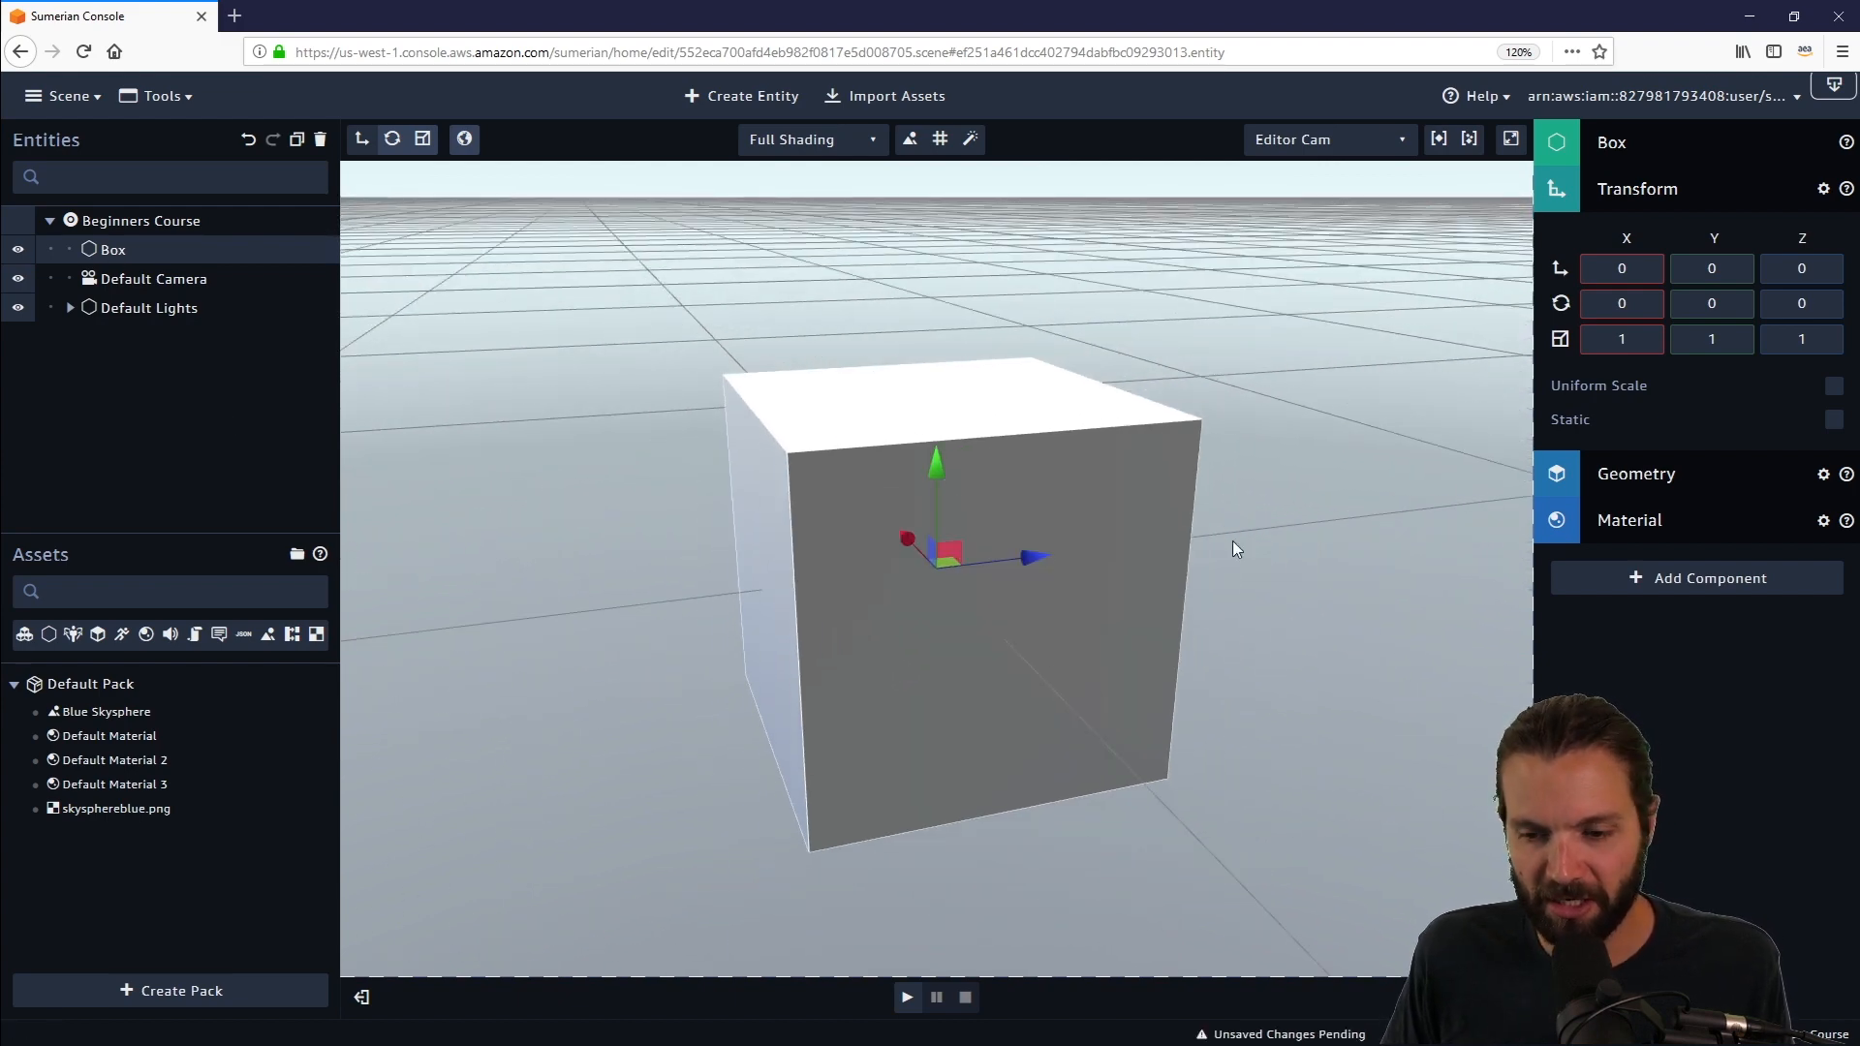
pyautogui.moveTo(1395, 558); pyautogui.dragTo(1079, 564)
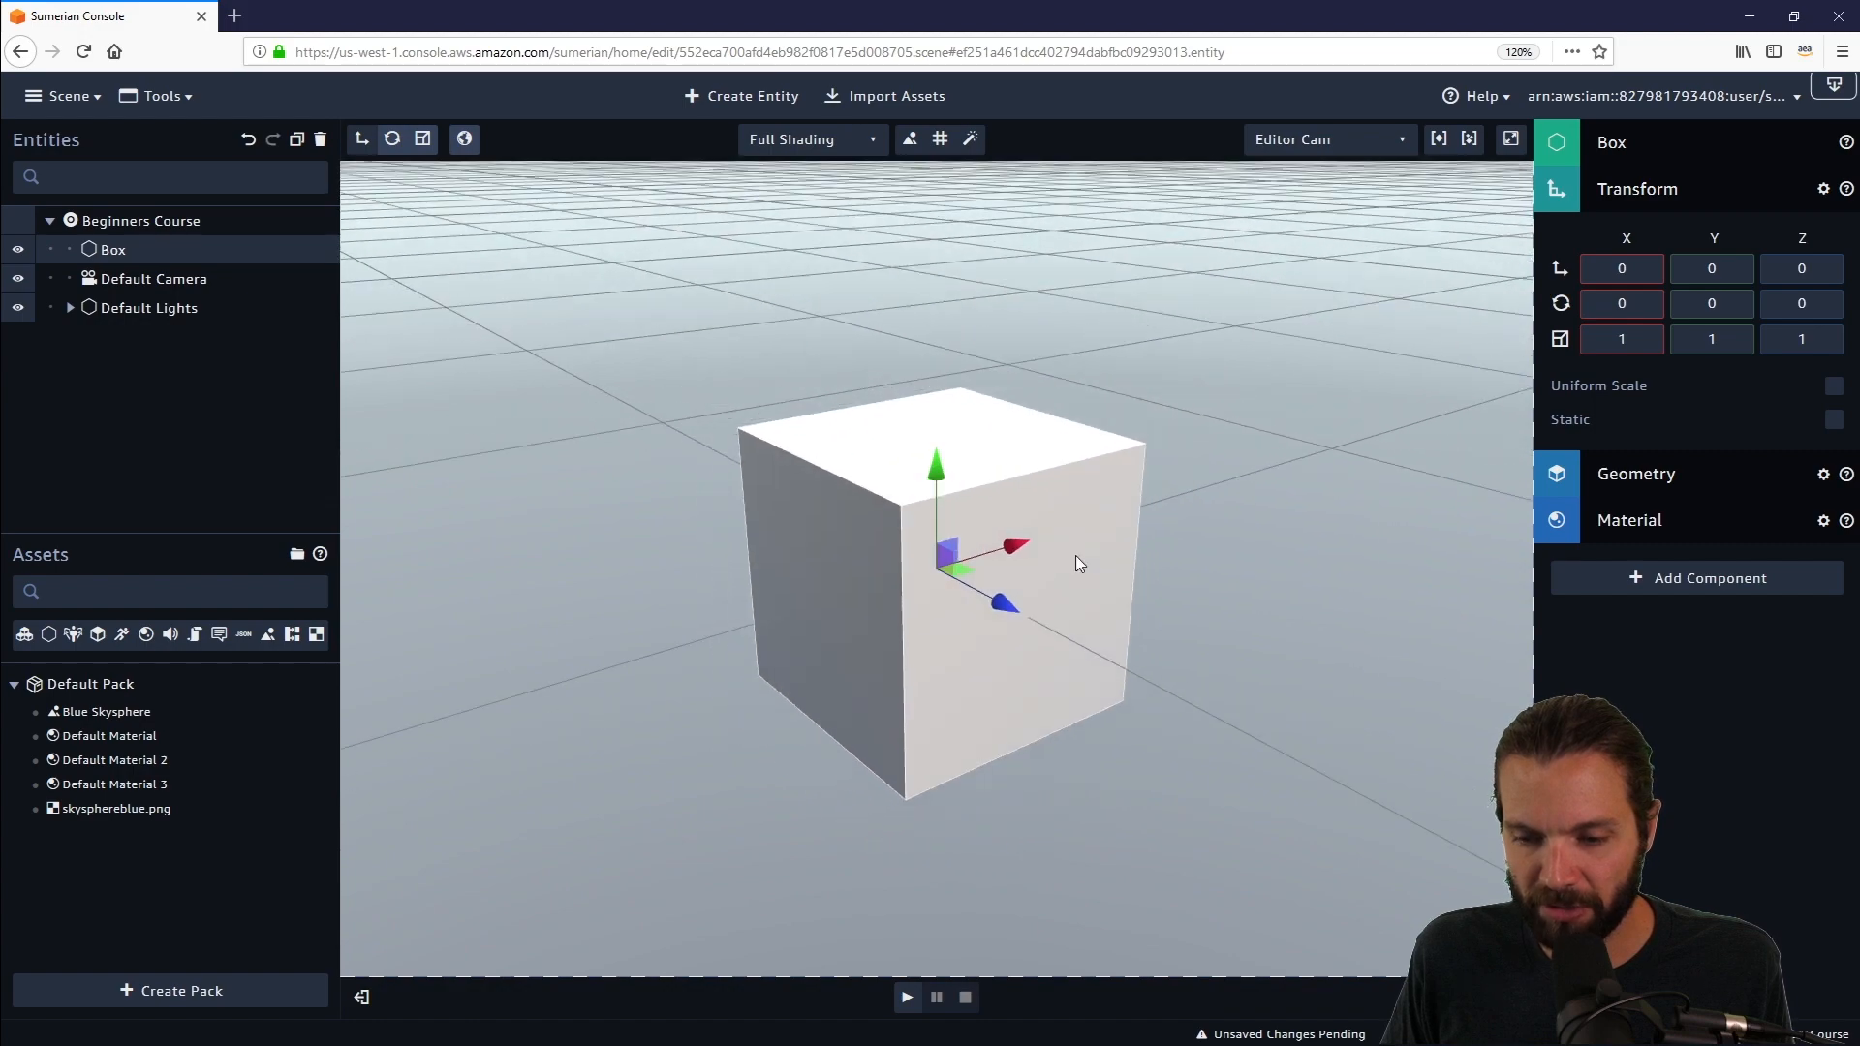
pyautogui.moveTo(1267, 630); pyautogui.dragTo(1433, 639)
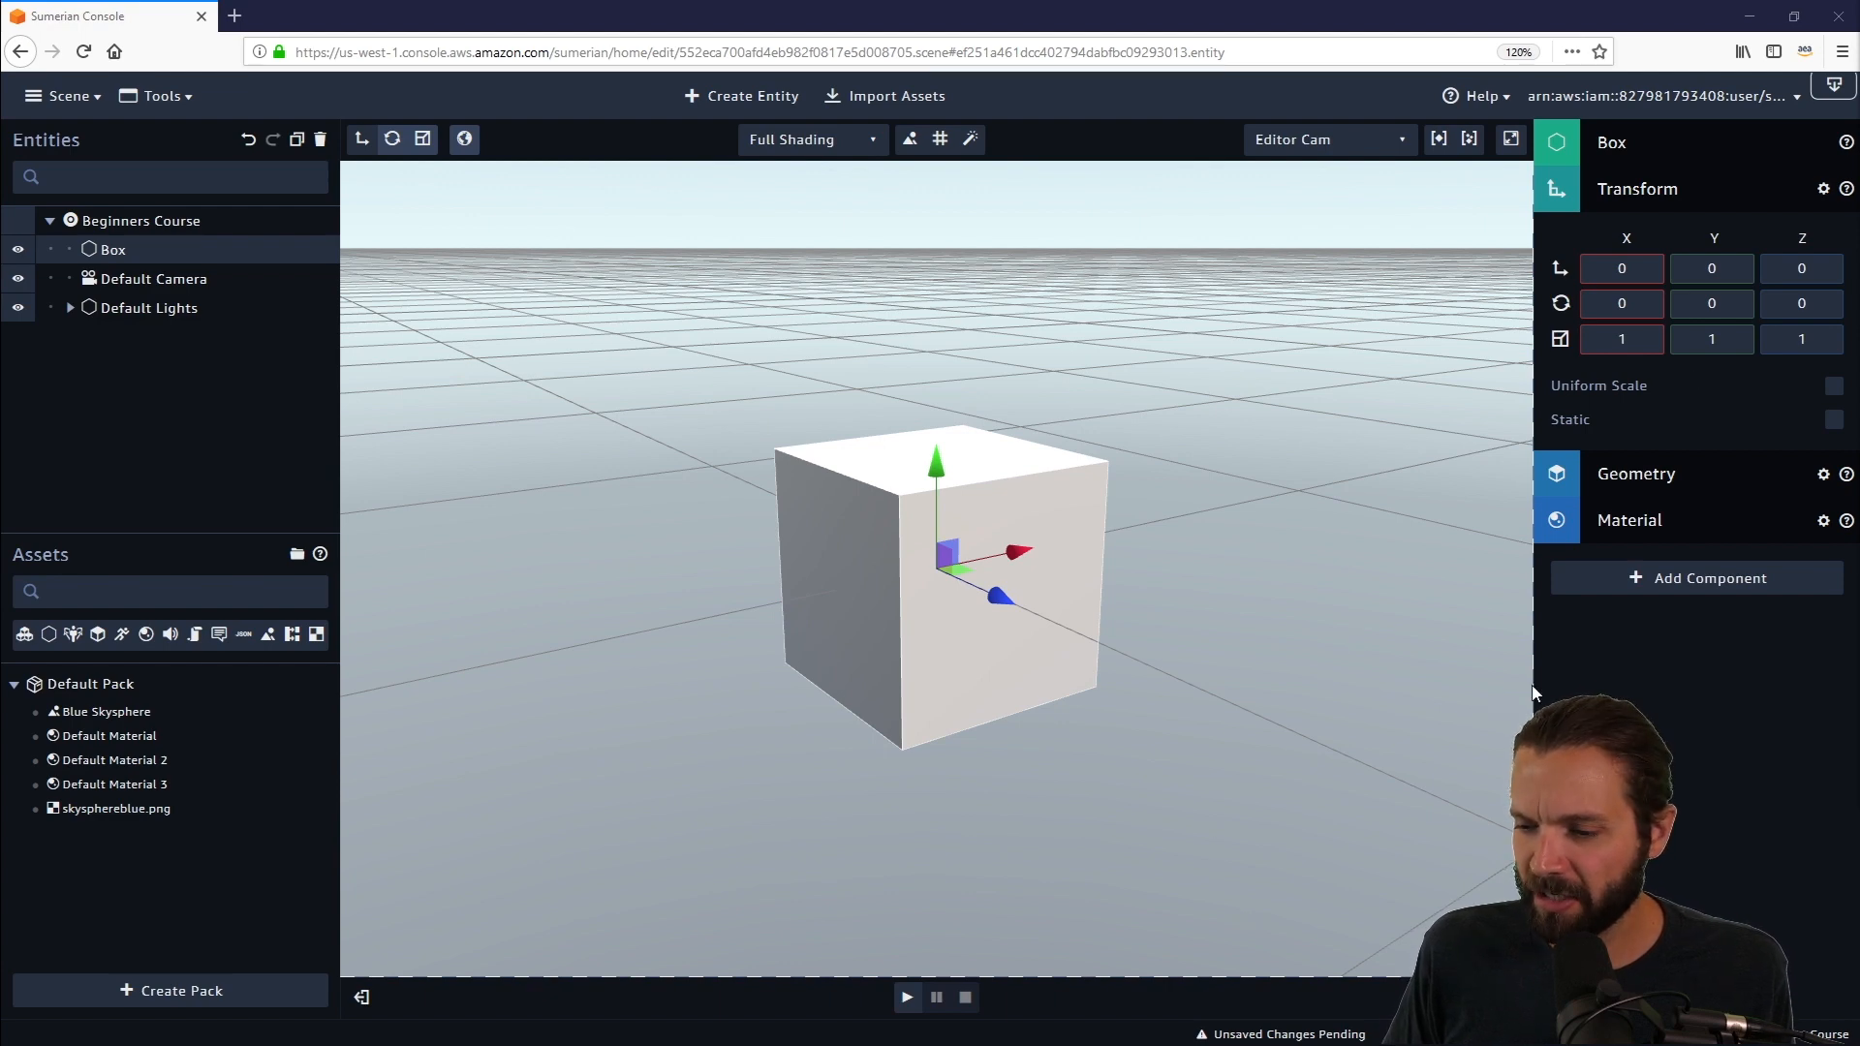
# Widen the entity properties area slightly and rename the box entity as Table.
pyautogui.moveTo(1532, 692); pyautogui.dragTo(1510, 704)
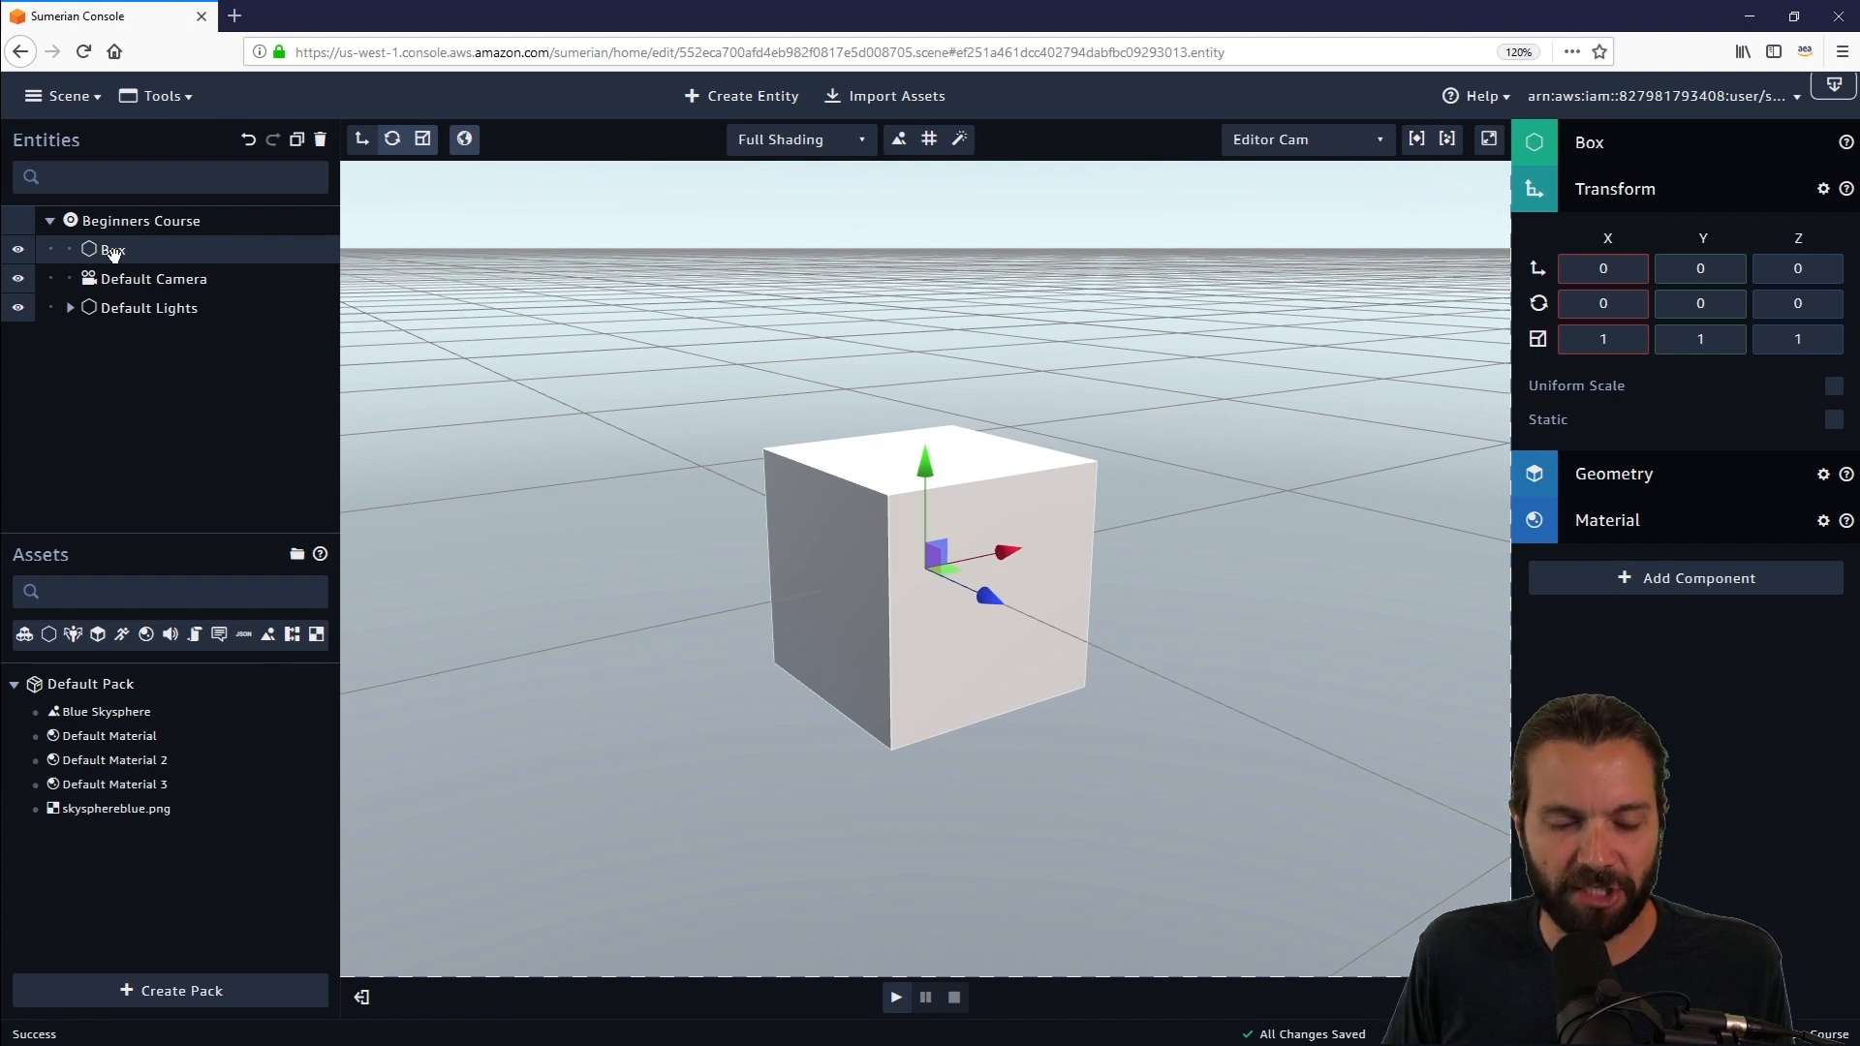
pyautogui.click(1650, 150)
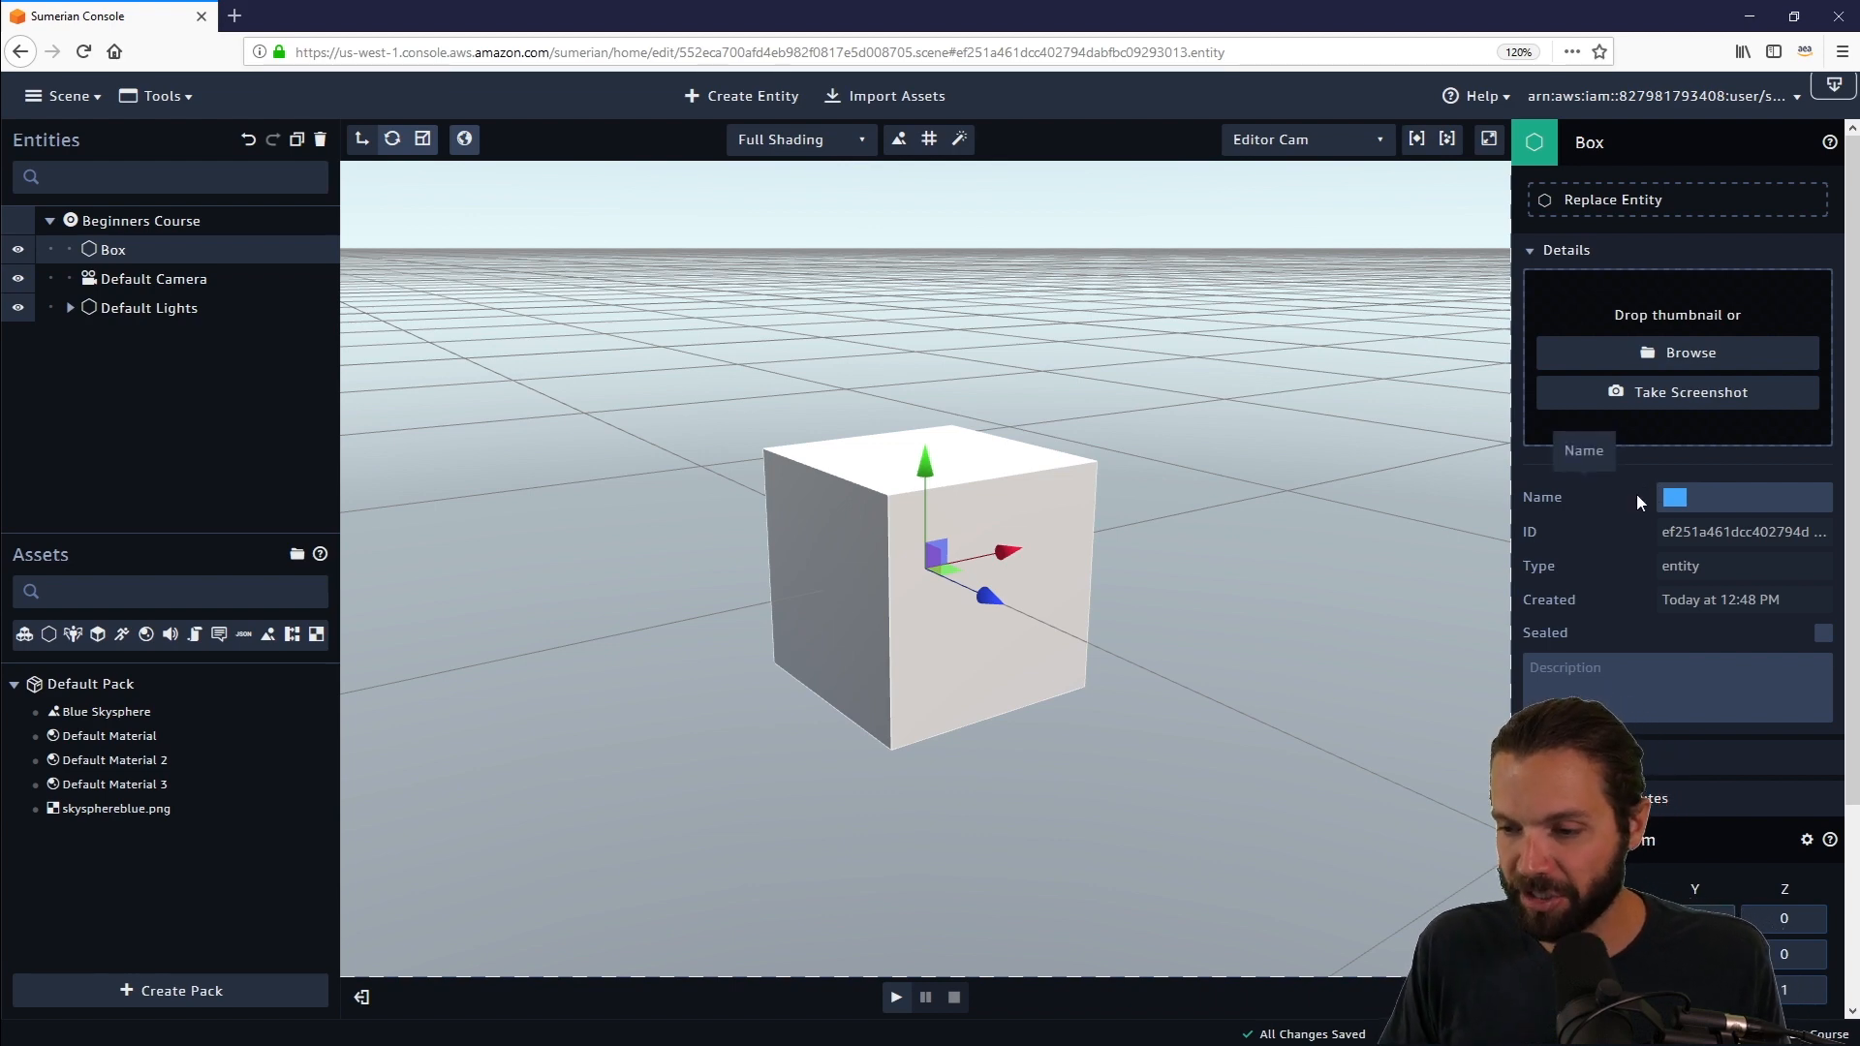
pyautogui.write('Table')
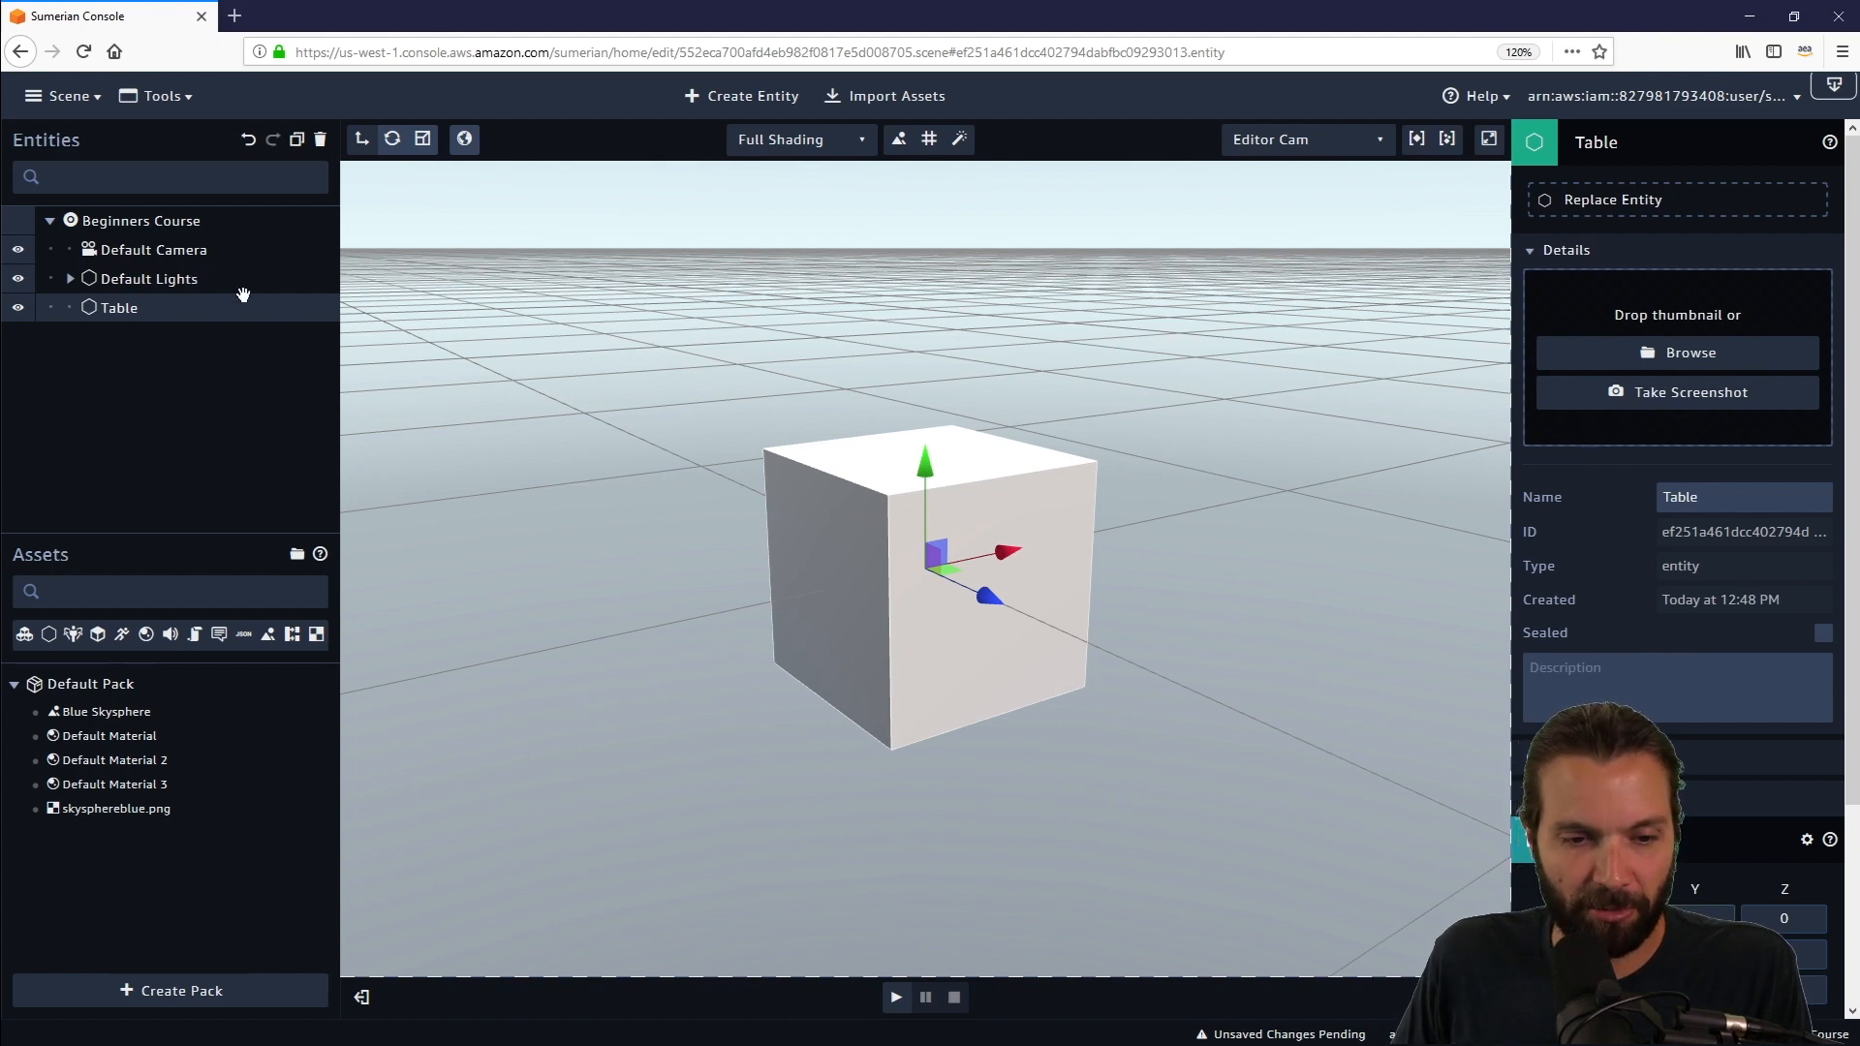
pyautogui.click(1595, 142)
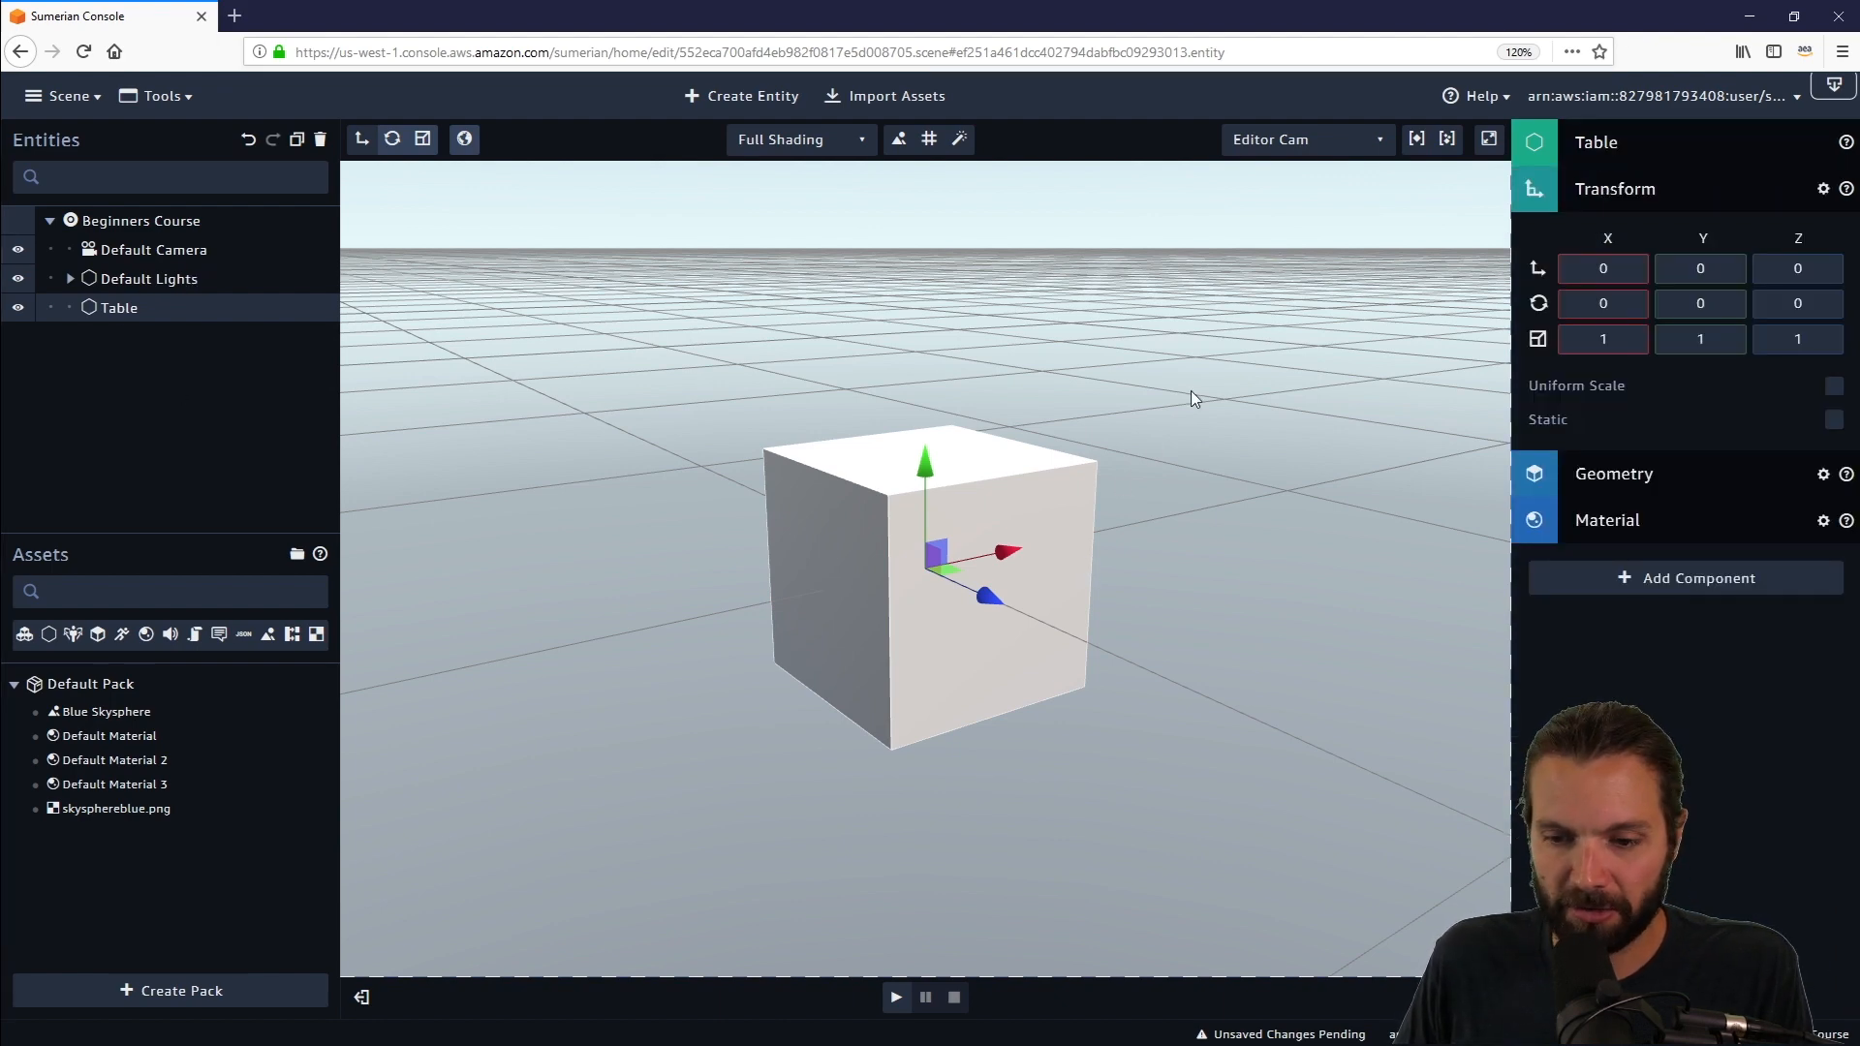
# Set the Table's scale to 4.5 on X, 0.1 on Y and 2 on Z to form a flat tabletop.
pyautogui.moveTo(1191, 396)
pyautogui.mouseDown()
pyautogui.moveTo(1195, 422)
pyautogui.moveTo(1234, 405)
pyautogui.moveTo(1186, 418)
pyautogui.moveTo(1183, 400)
pyautogui.mouseUp()
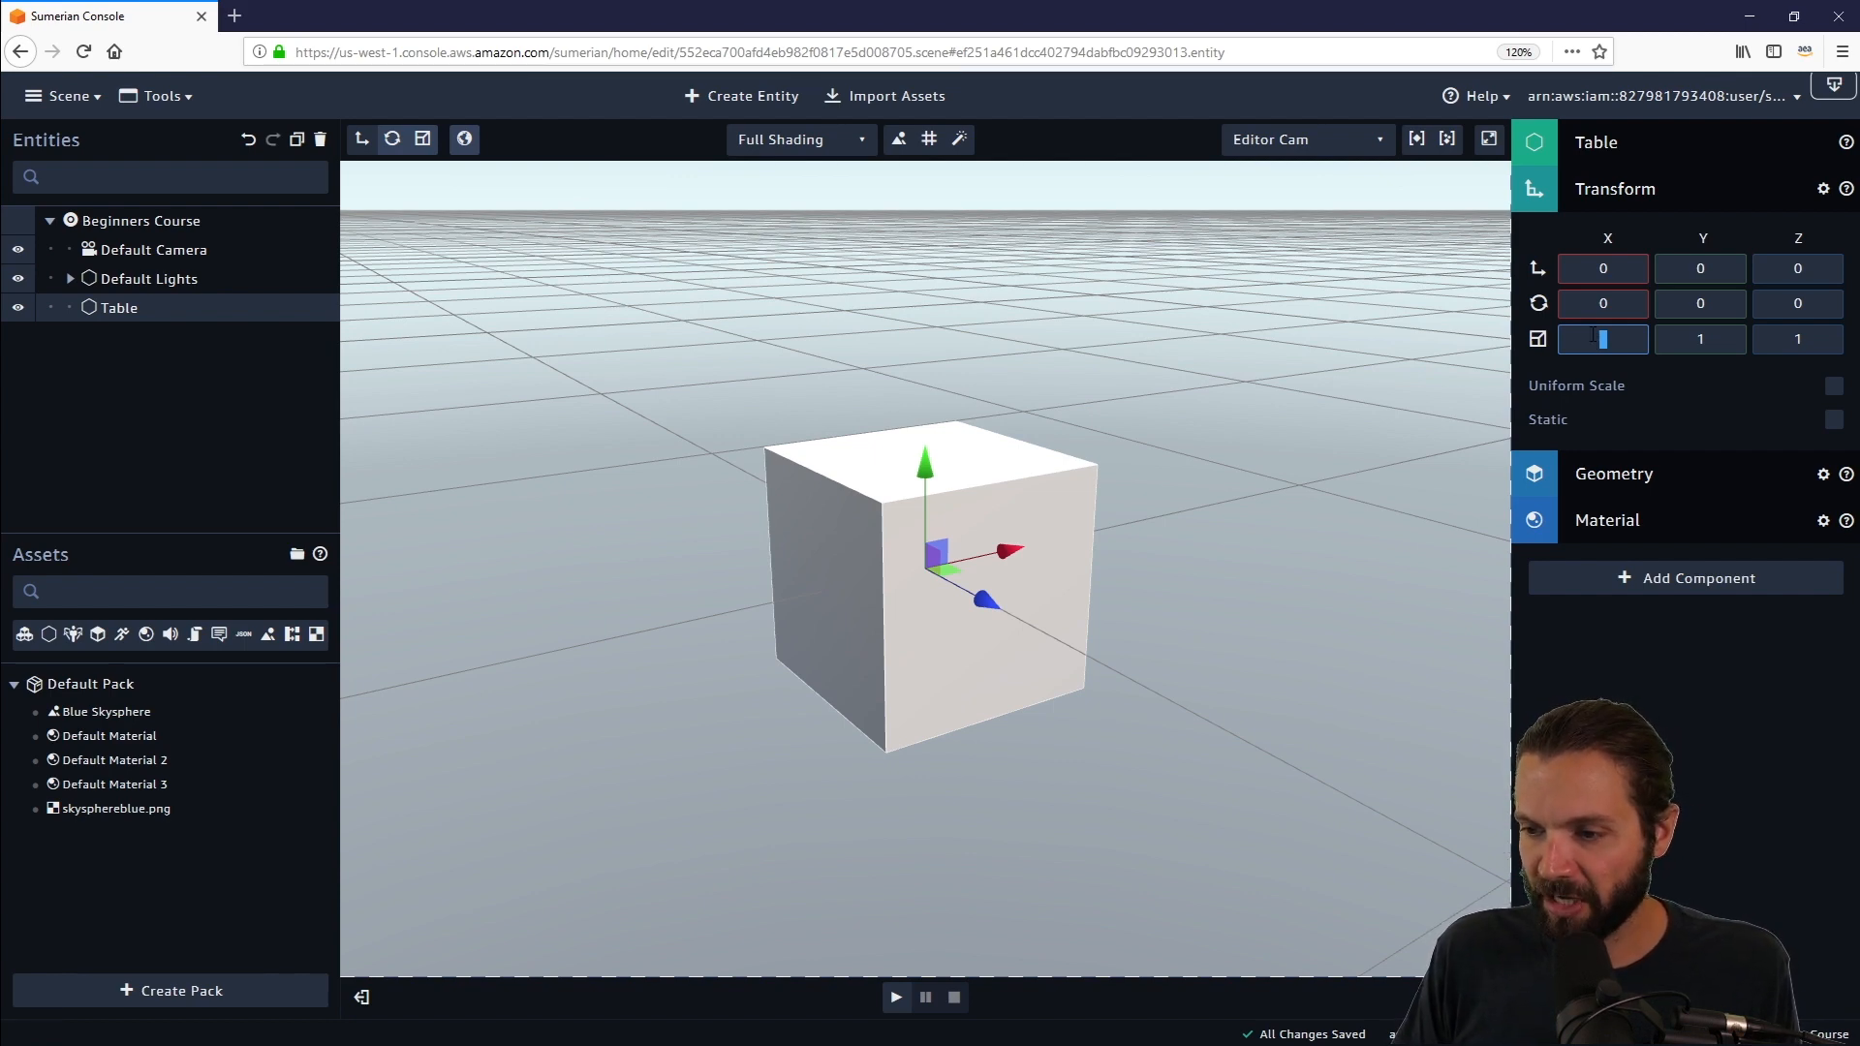
pyautogui.write('4.5')
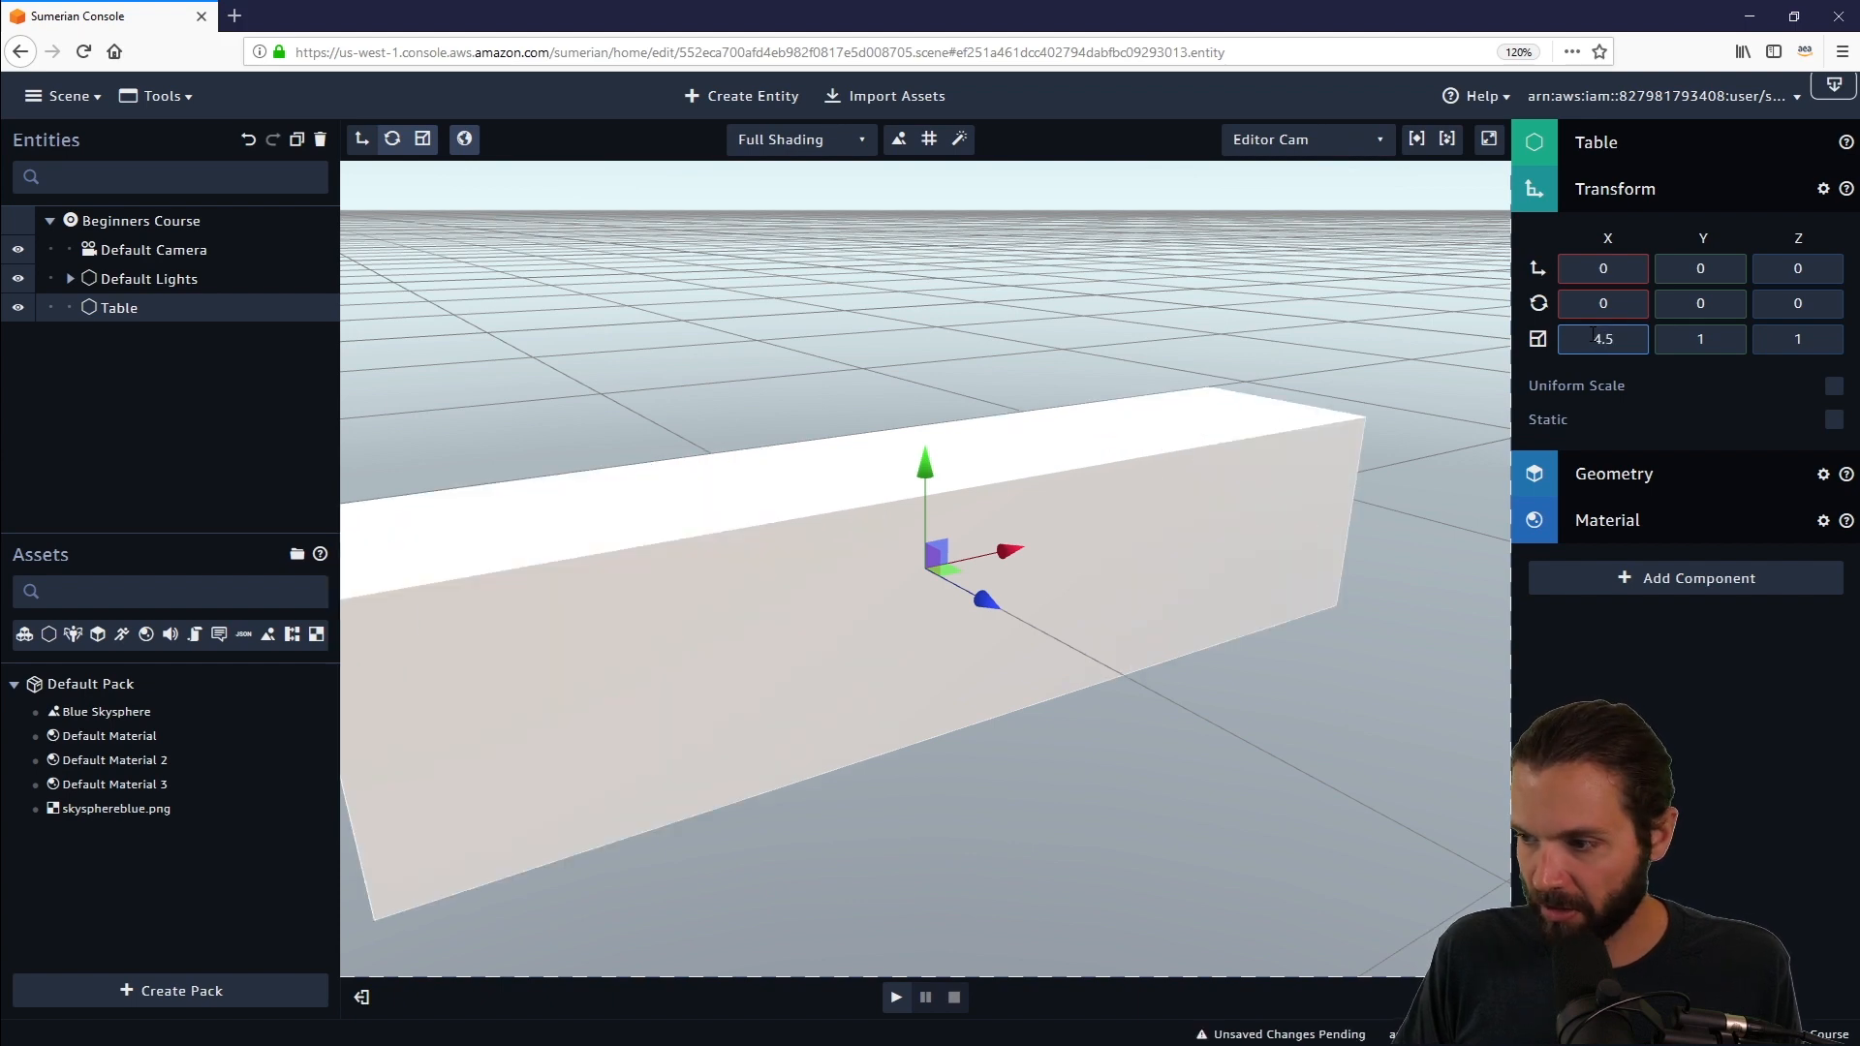
pyautogui.press('Tab')
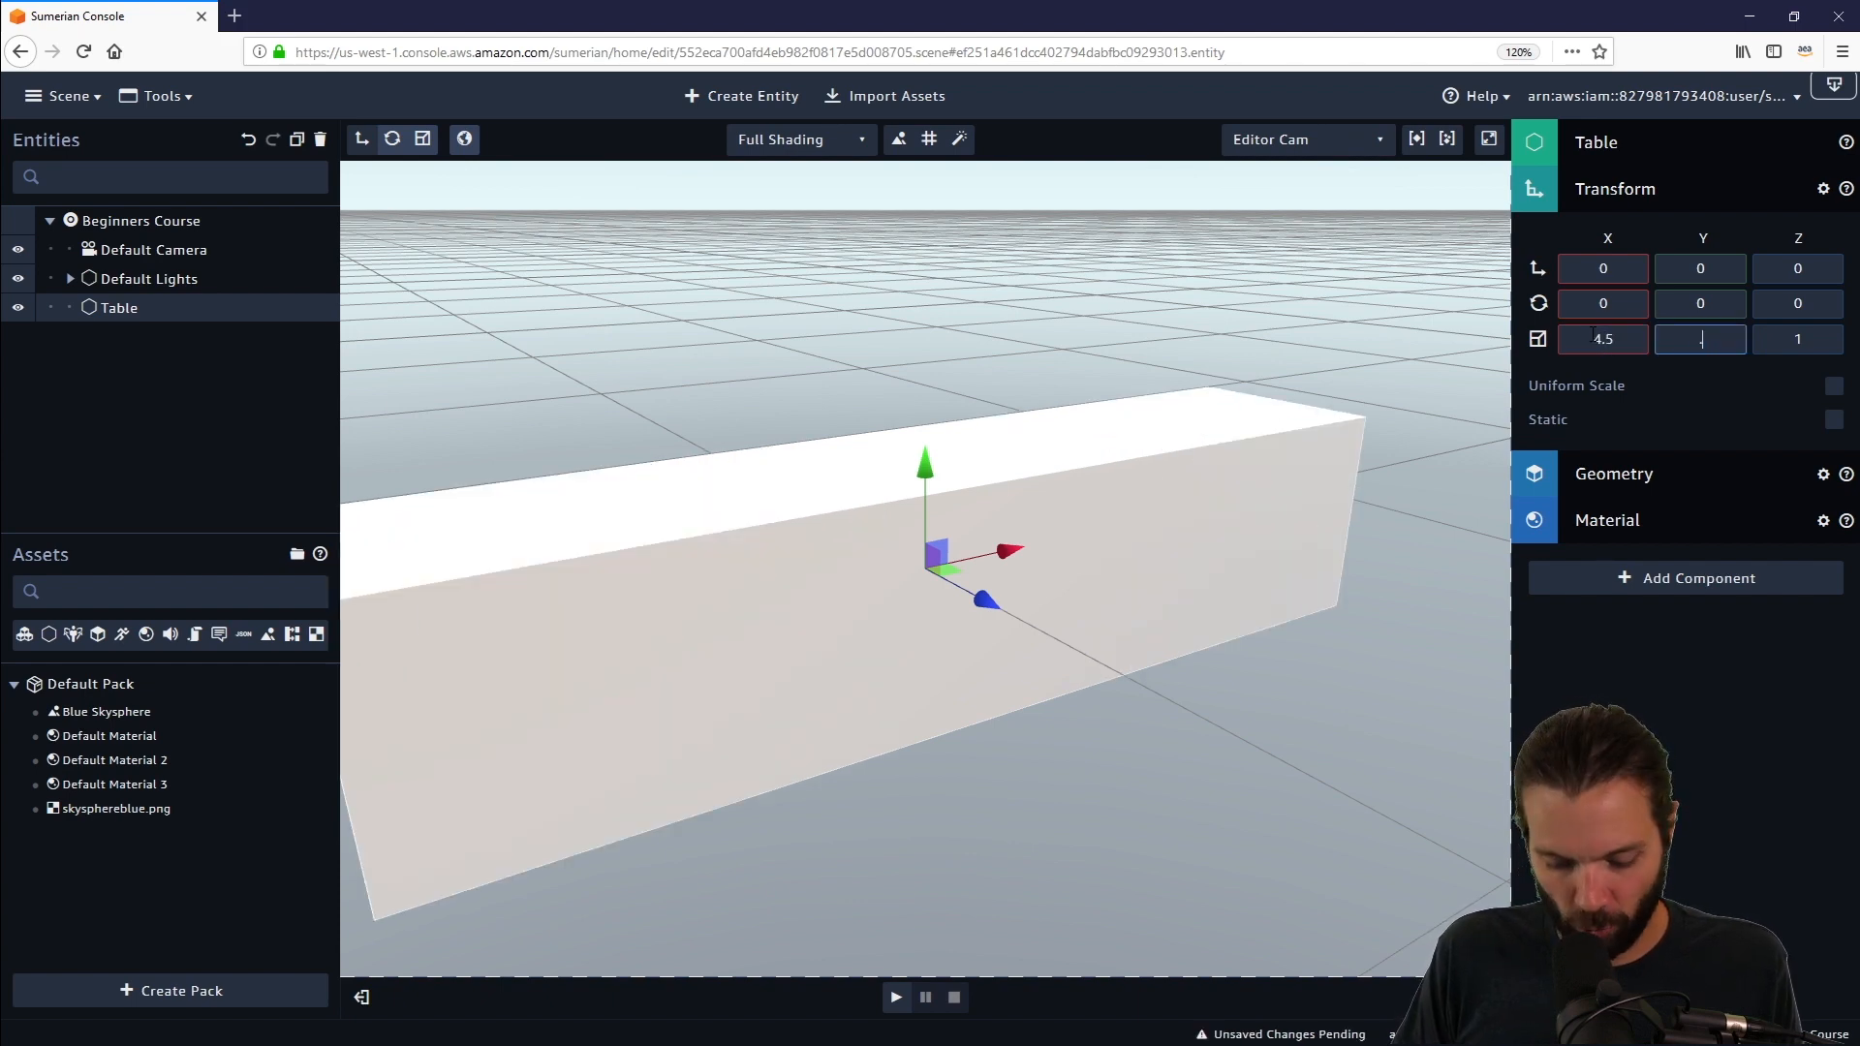
pyautogui.write('.1')
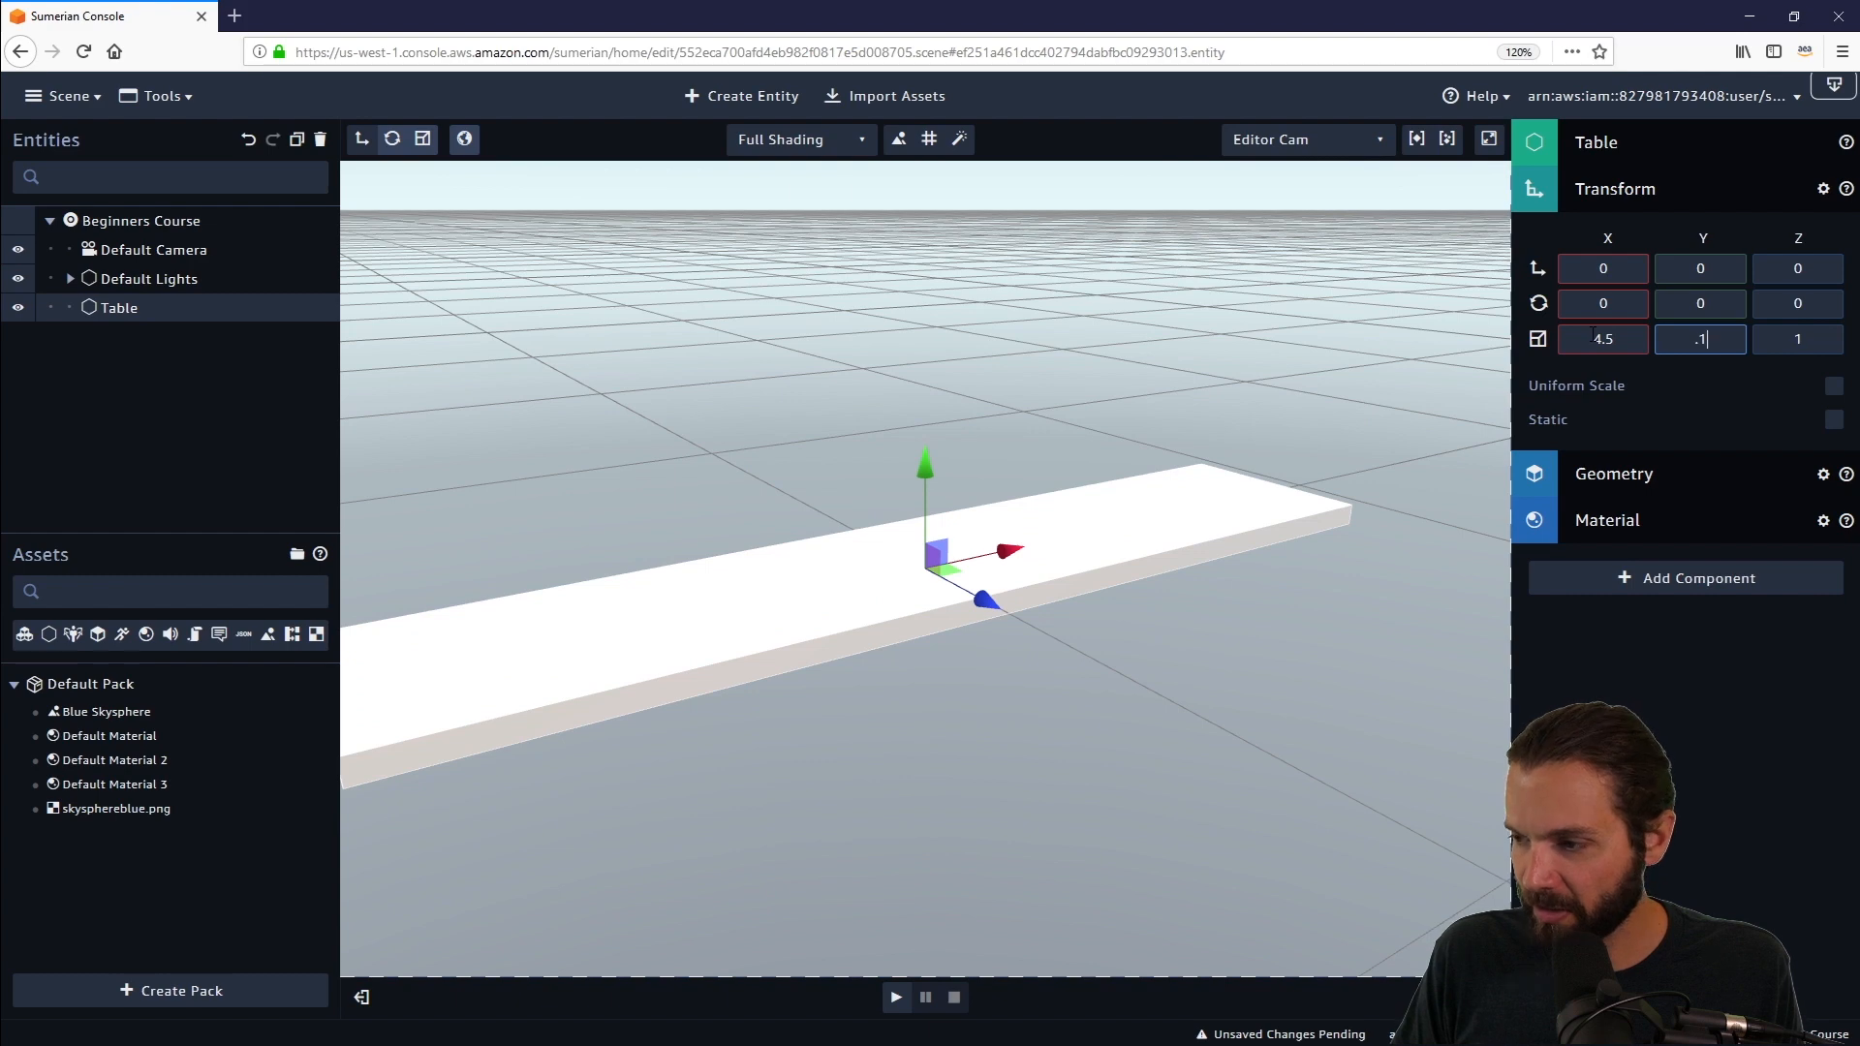
pyautogui.press('Tab')
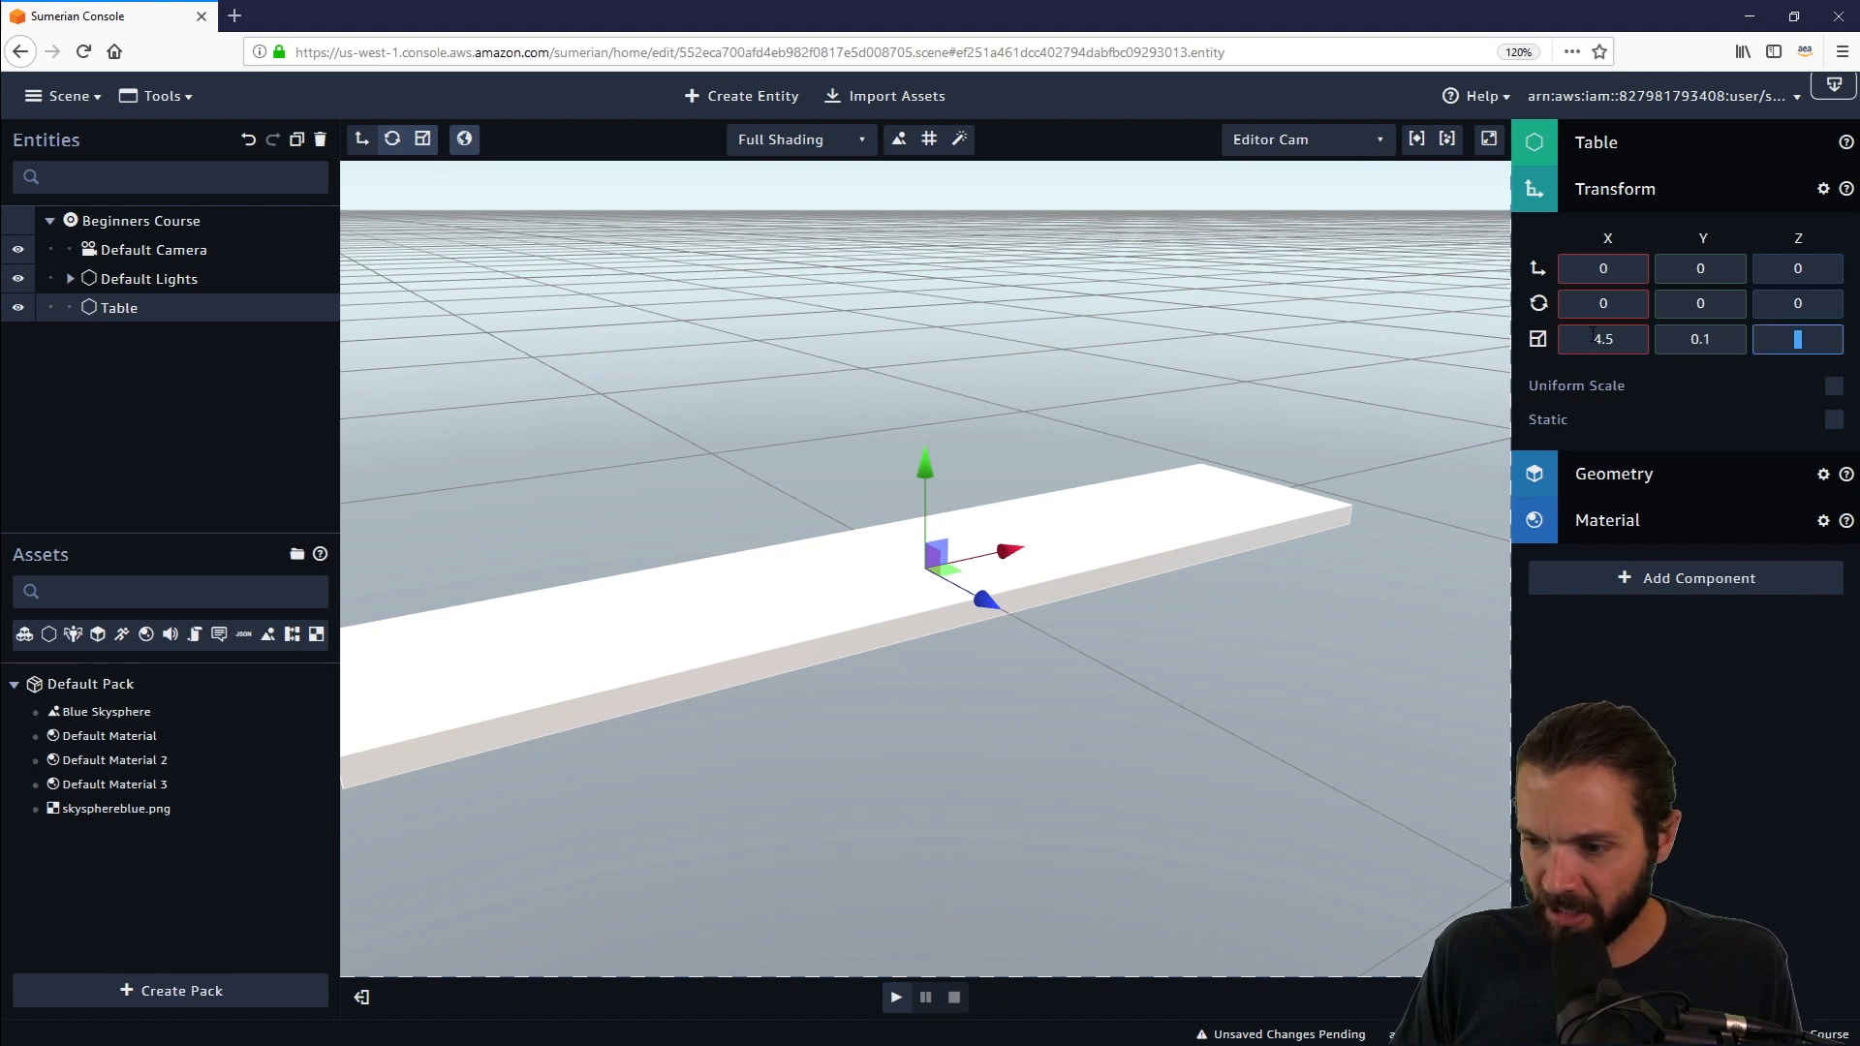
pyautogui.write('2')
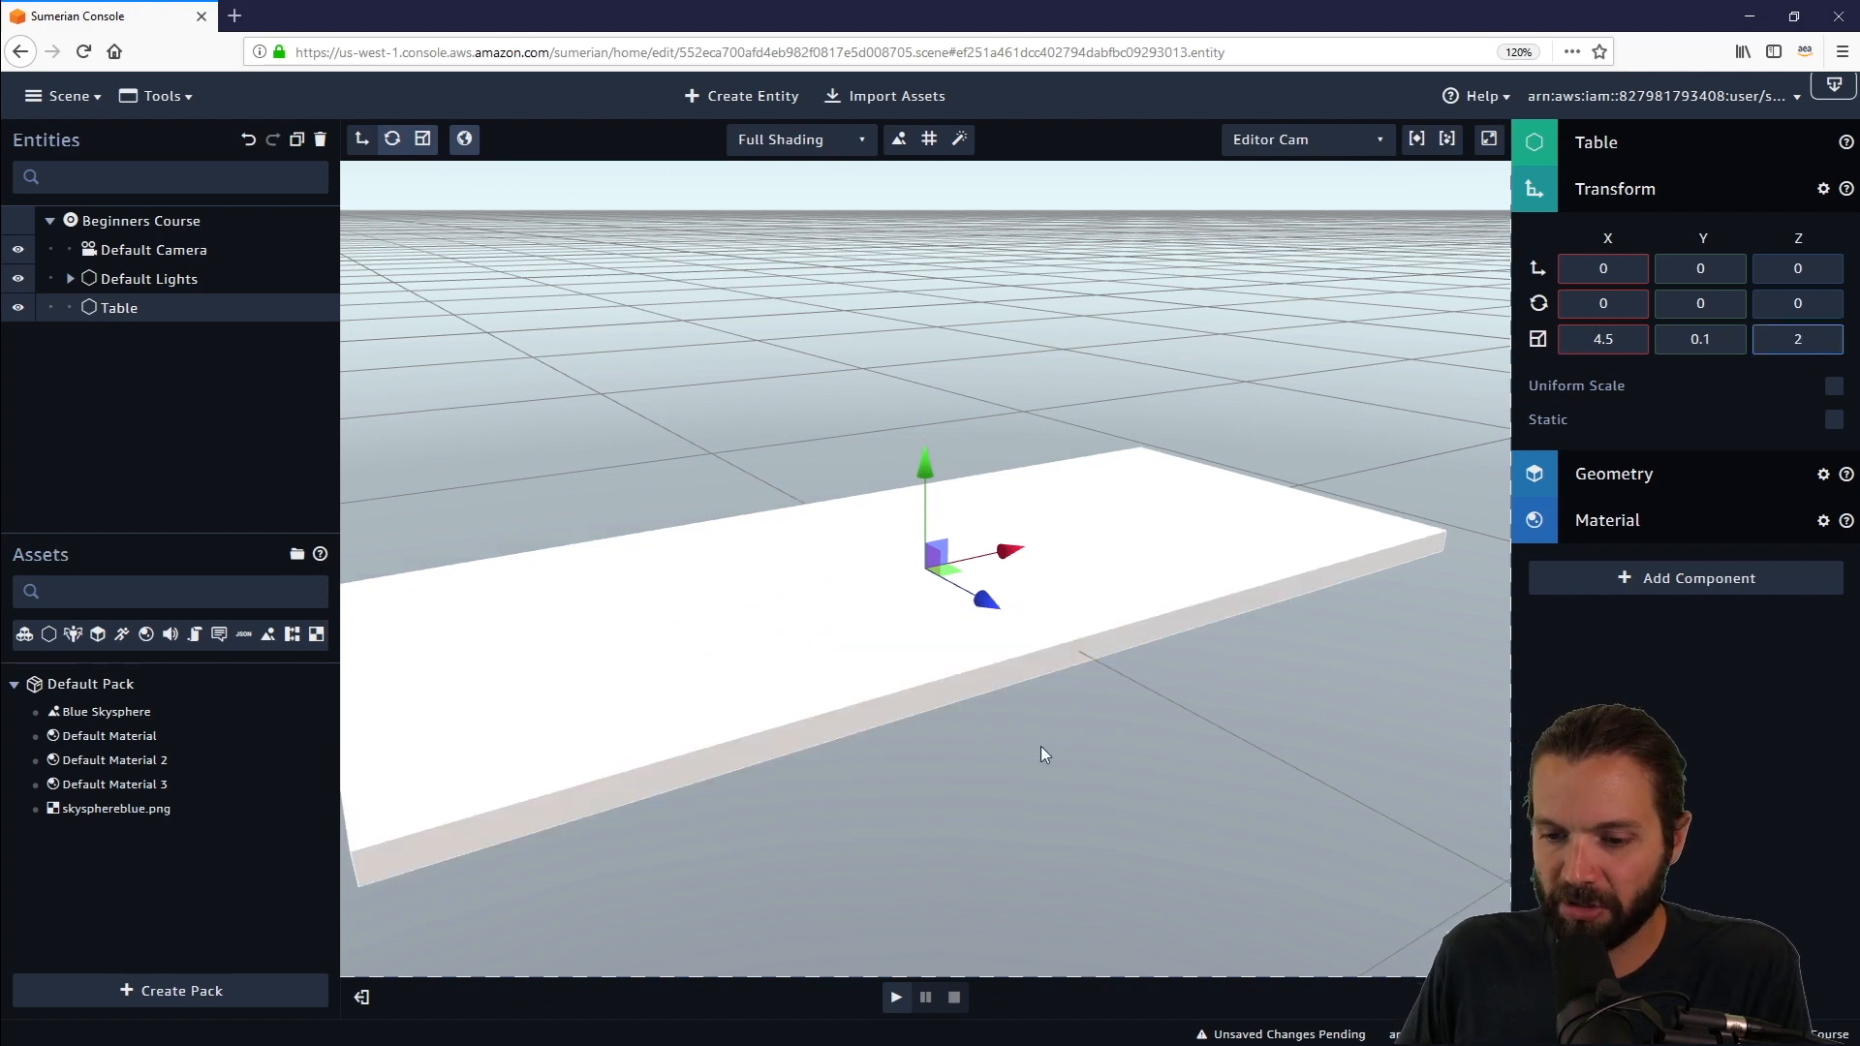
pyautogui.moveTo(1040, 745); pyautogui.dragTo(1091, 713)
pyautogui.scroll(-5, 1072, 738)
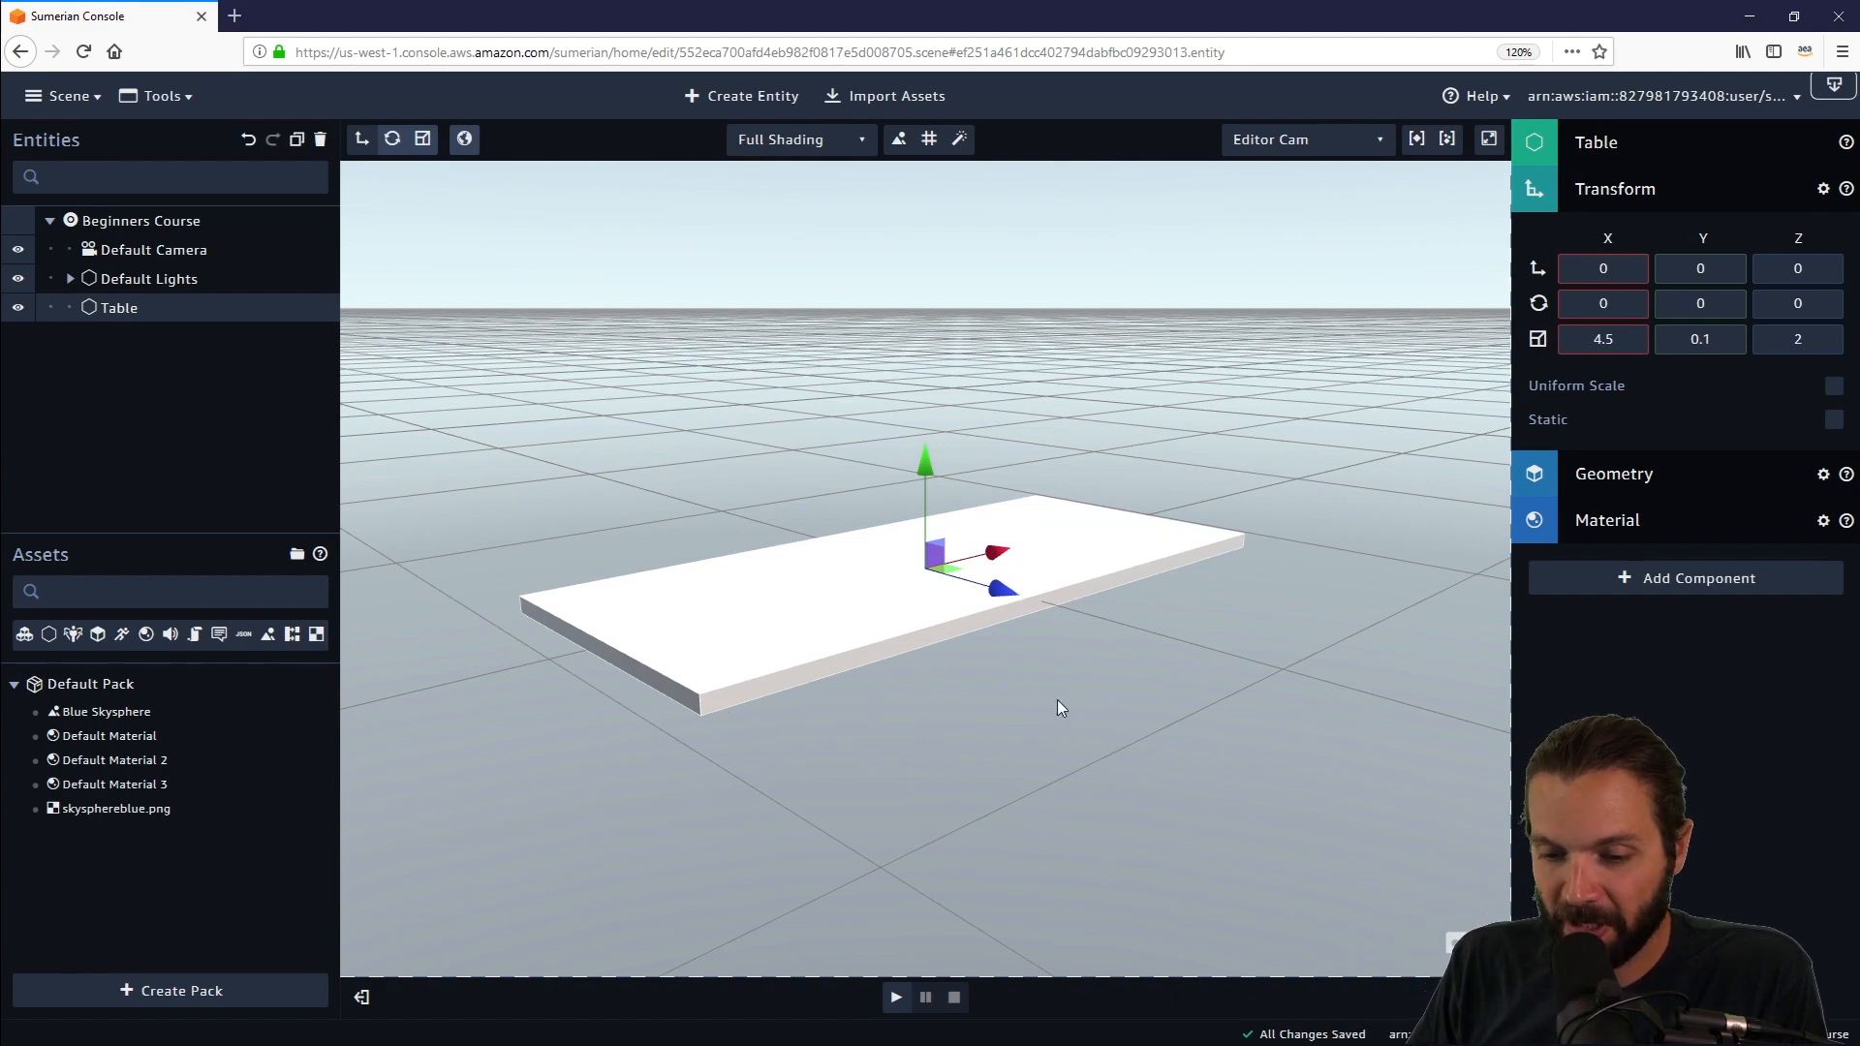
# Create an empty entity and rename it as Table offset.
pyautogui.moveTo(1177, 661); pyautogui.dragTo(1137, 650)
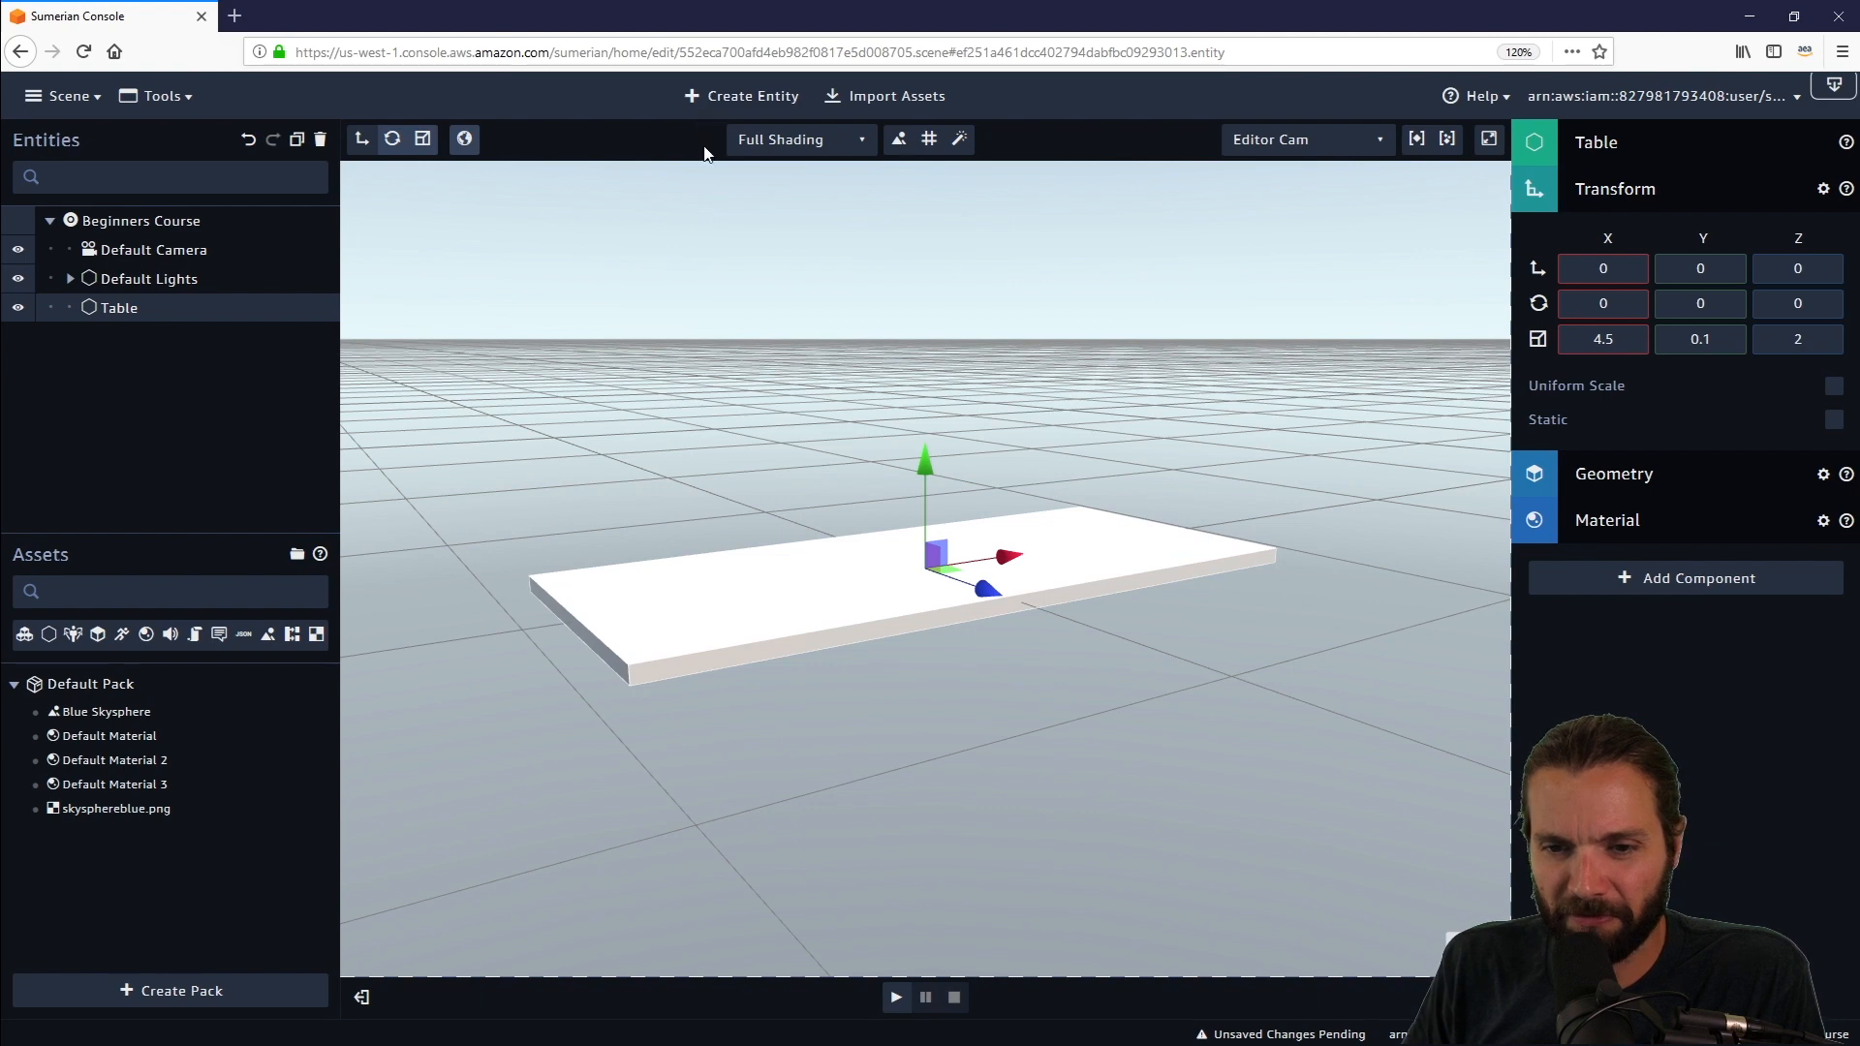
pyautogui.click(764, 109)
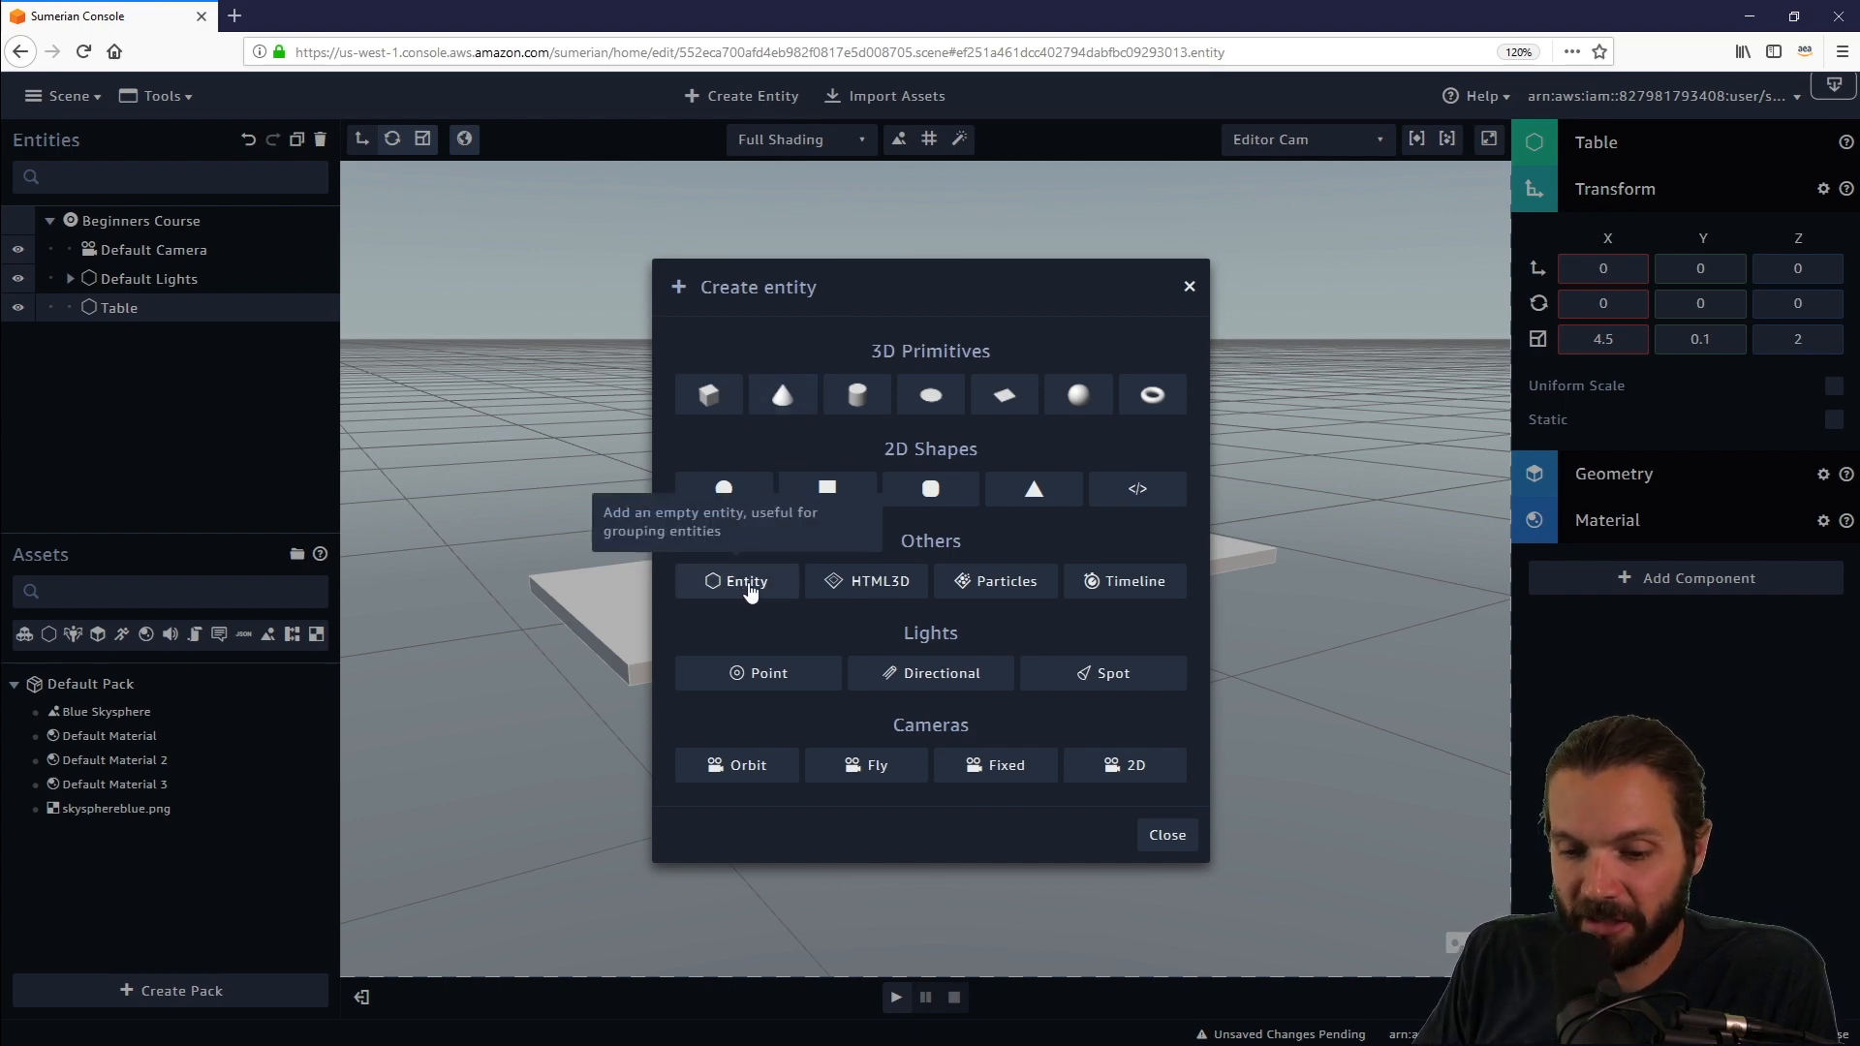
pyautogui.click(750, 586)
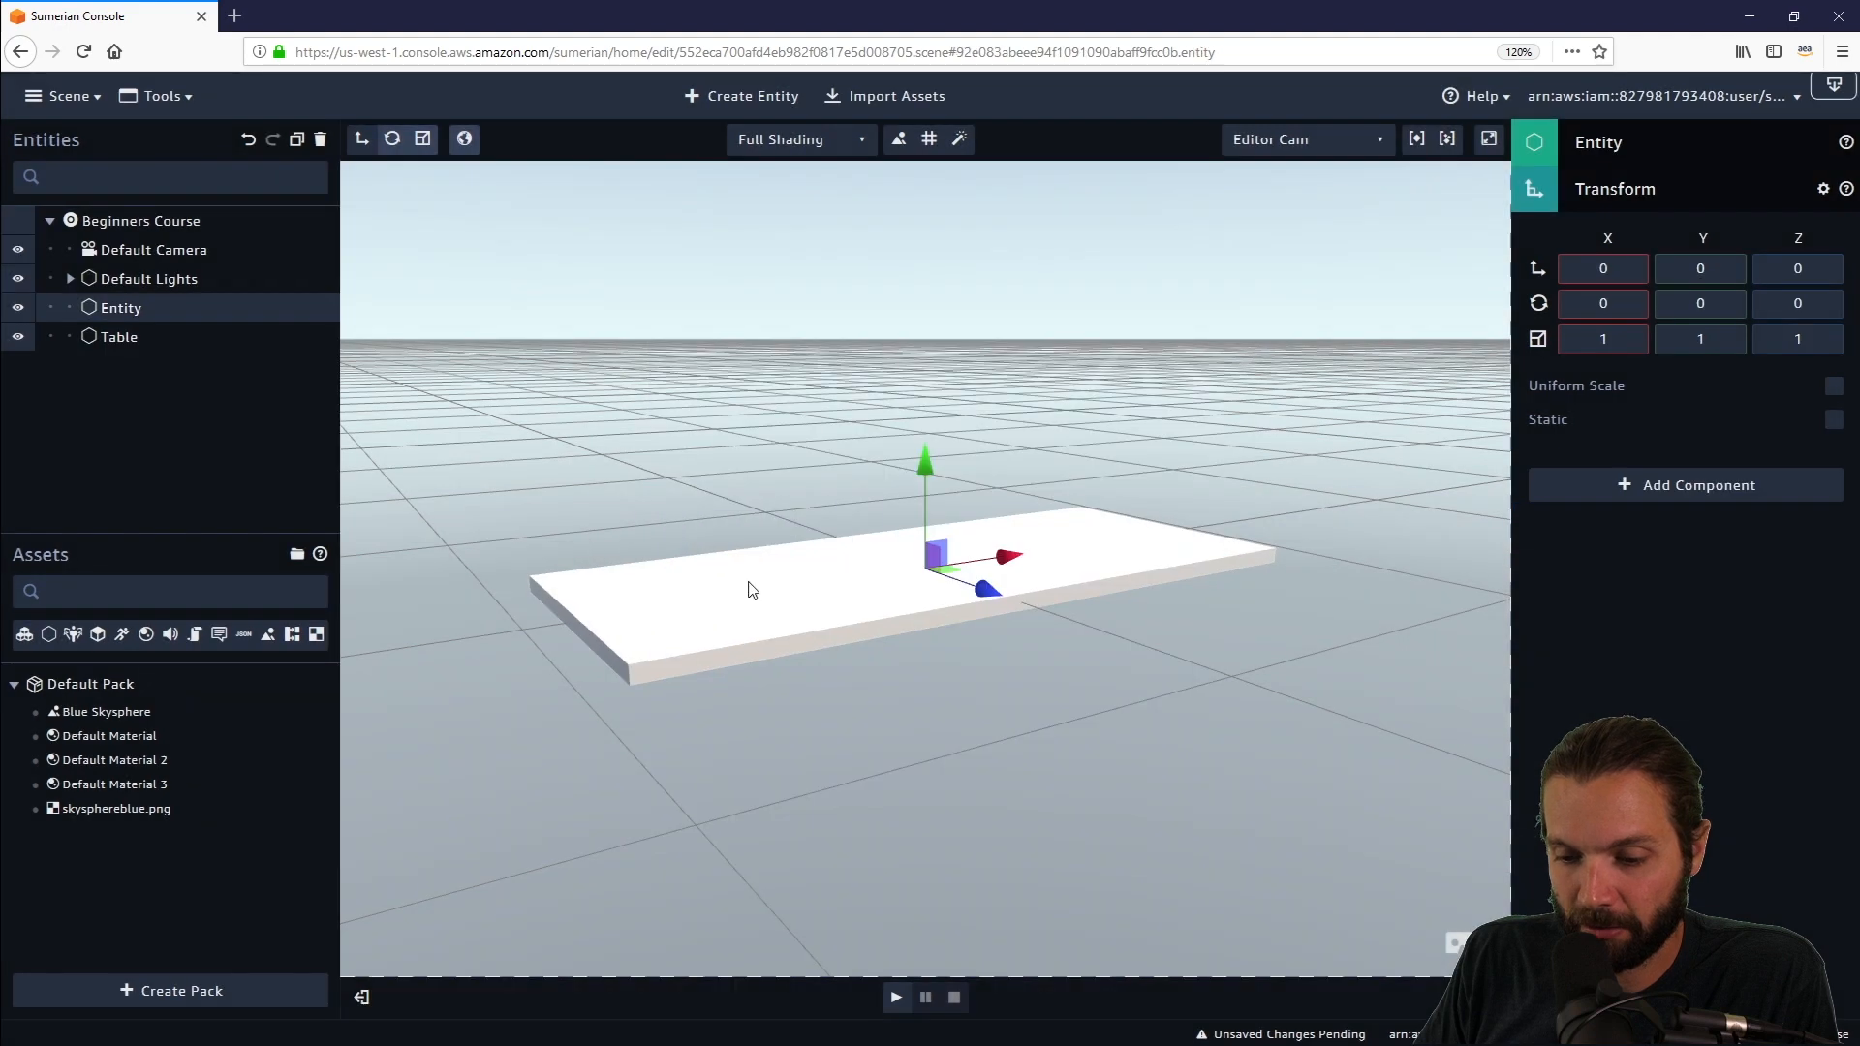
pyautogui.click(1628, 145)
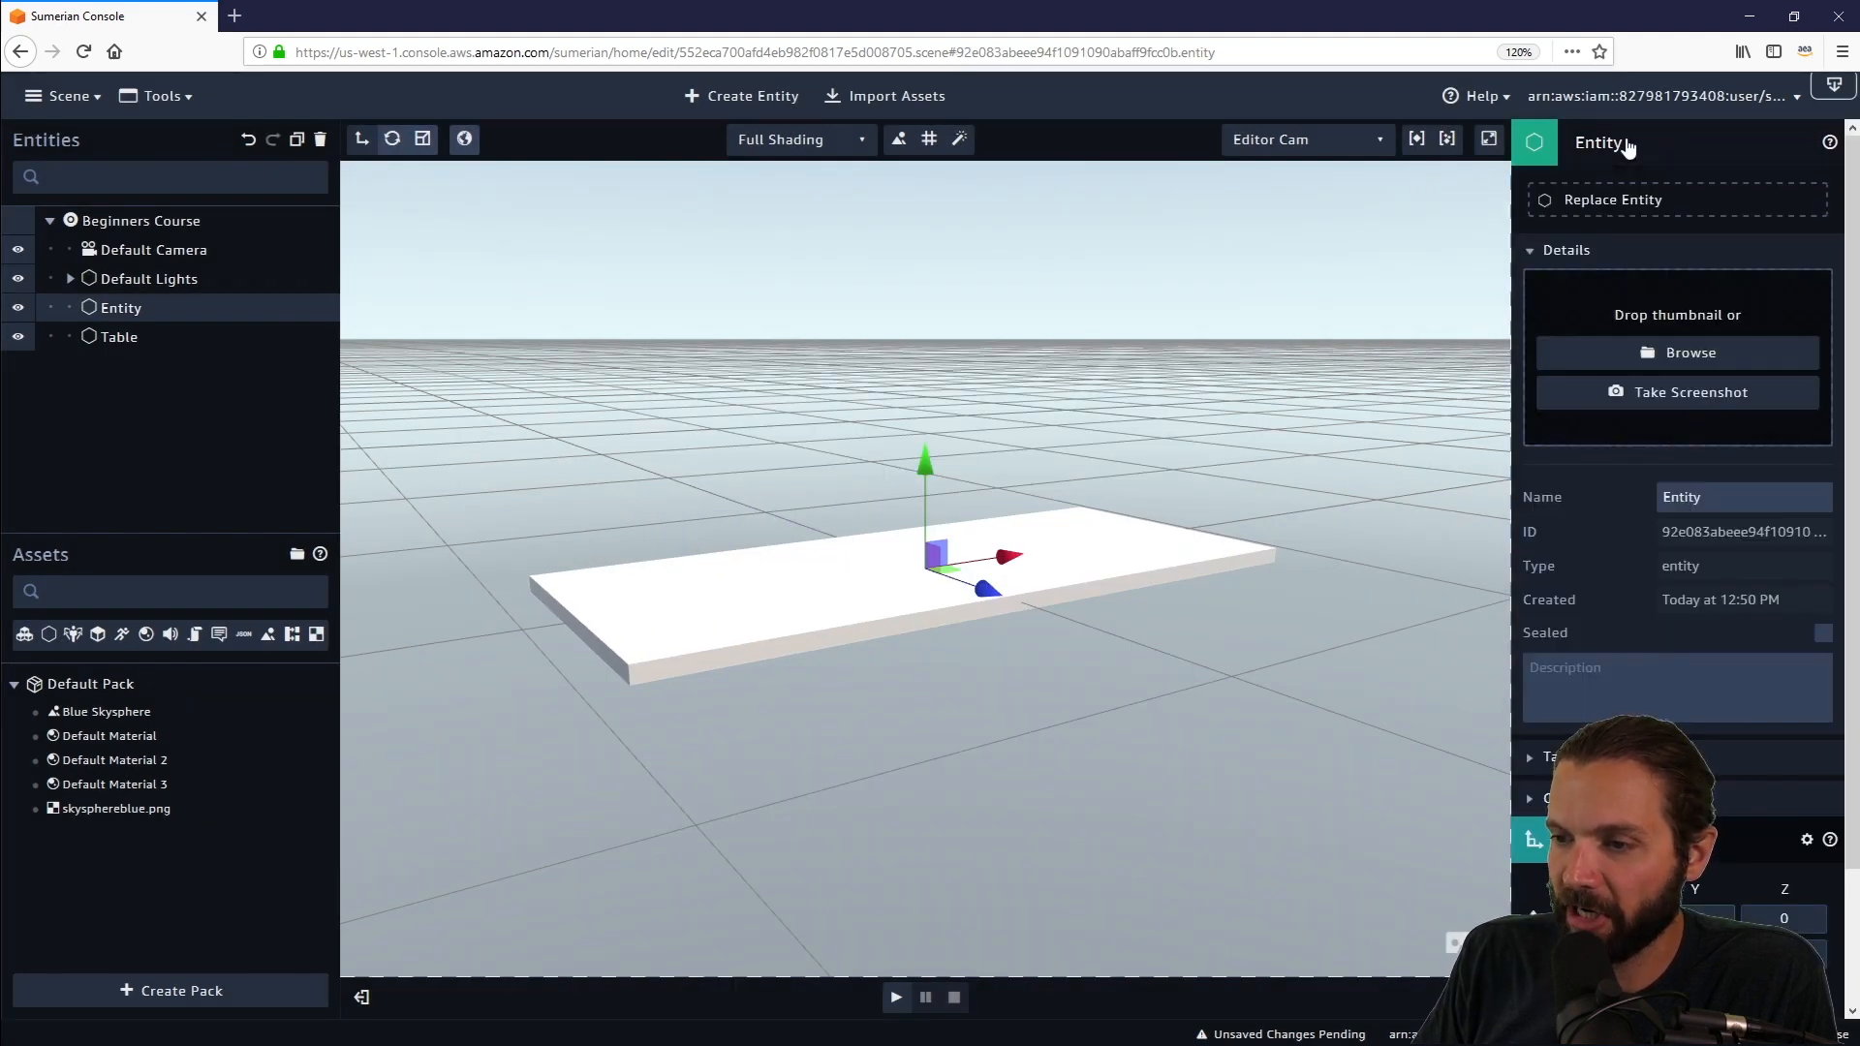
pyautogui.doubleClick(1683, 496)
pyautogui.write('Tab')
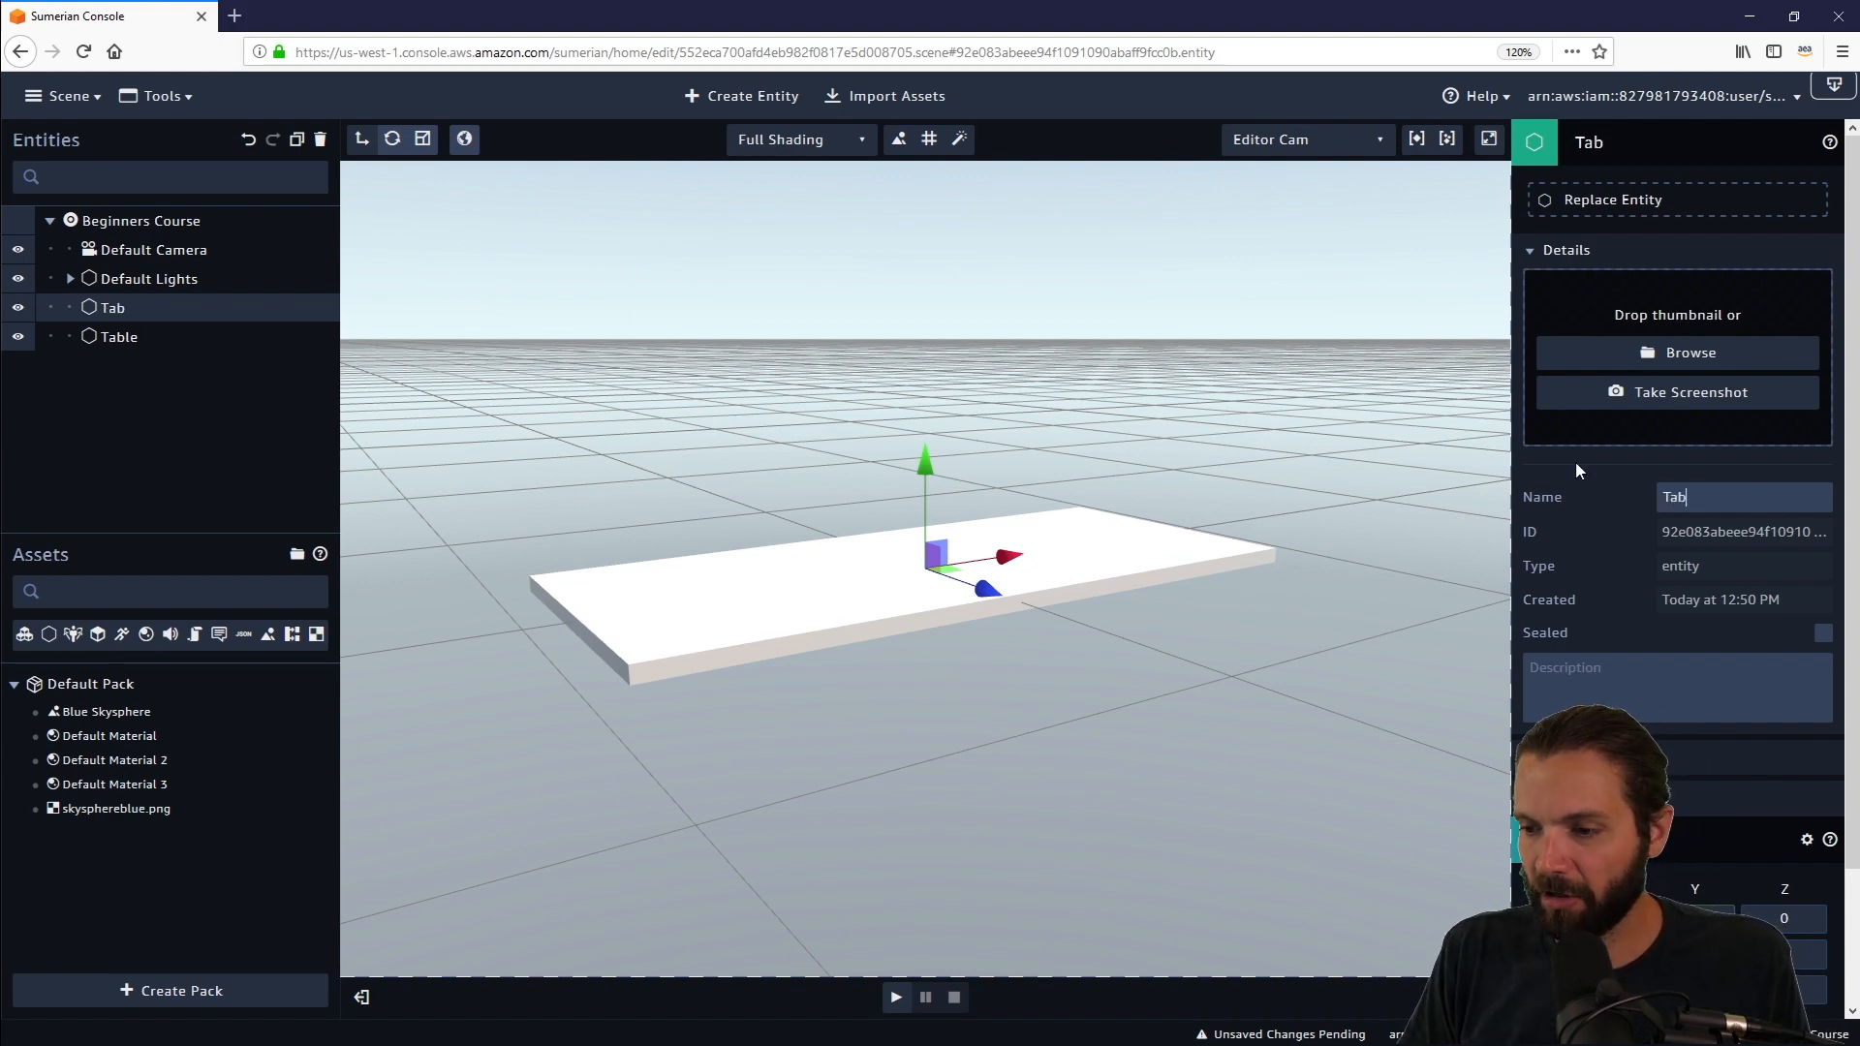
pyautogui.write('le offse')
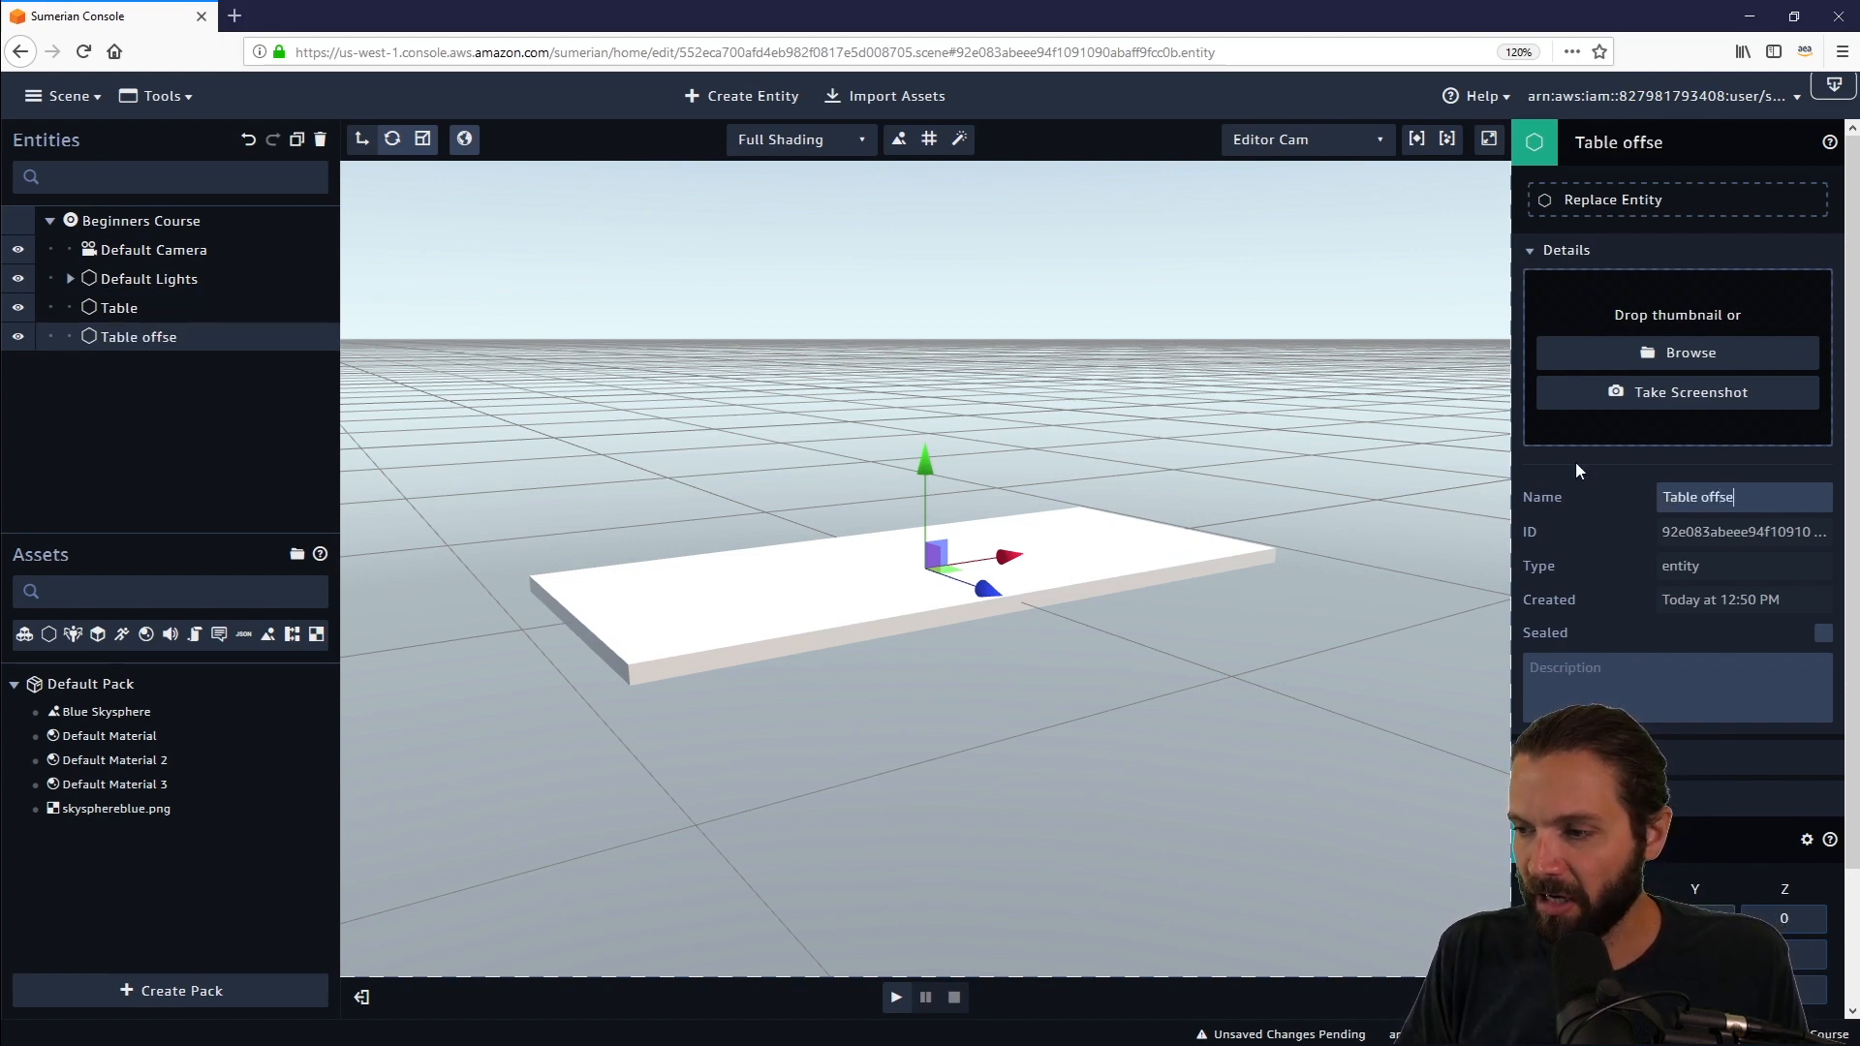
pyautogui.write('t')
pyautogui.click(1697, 160)
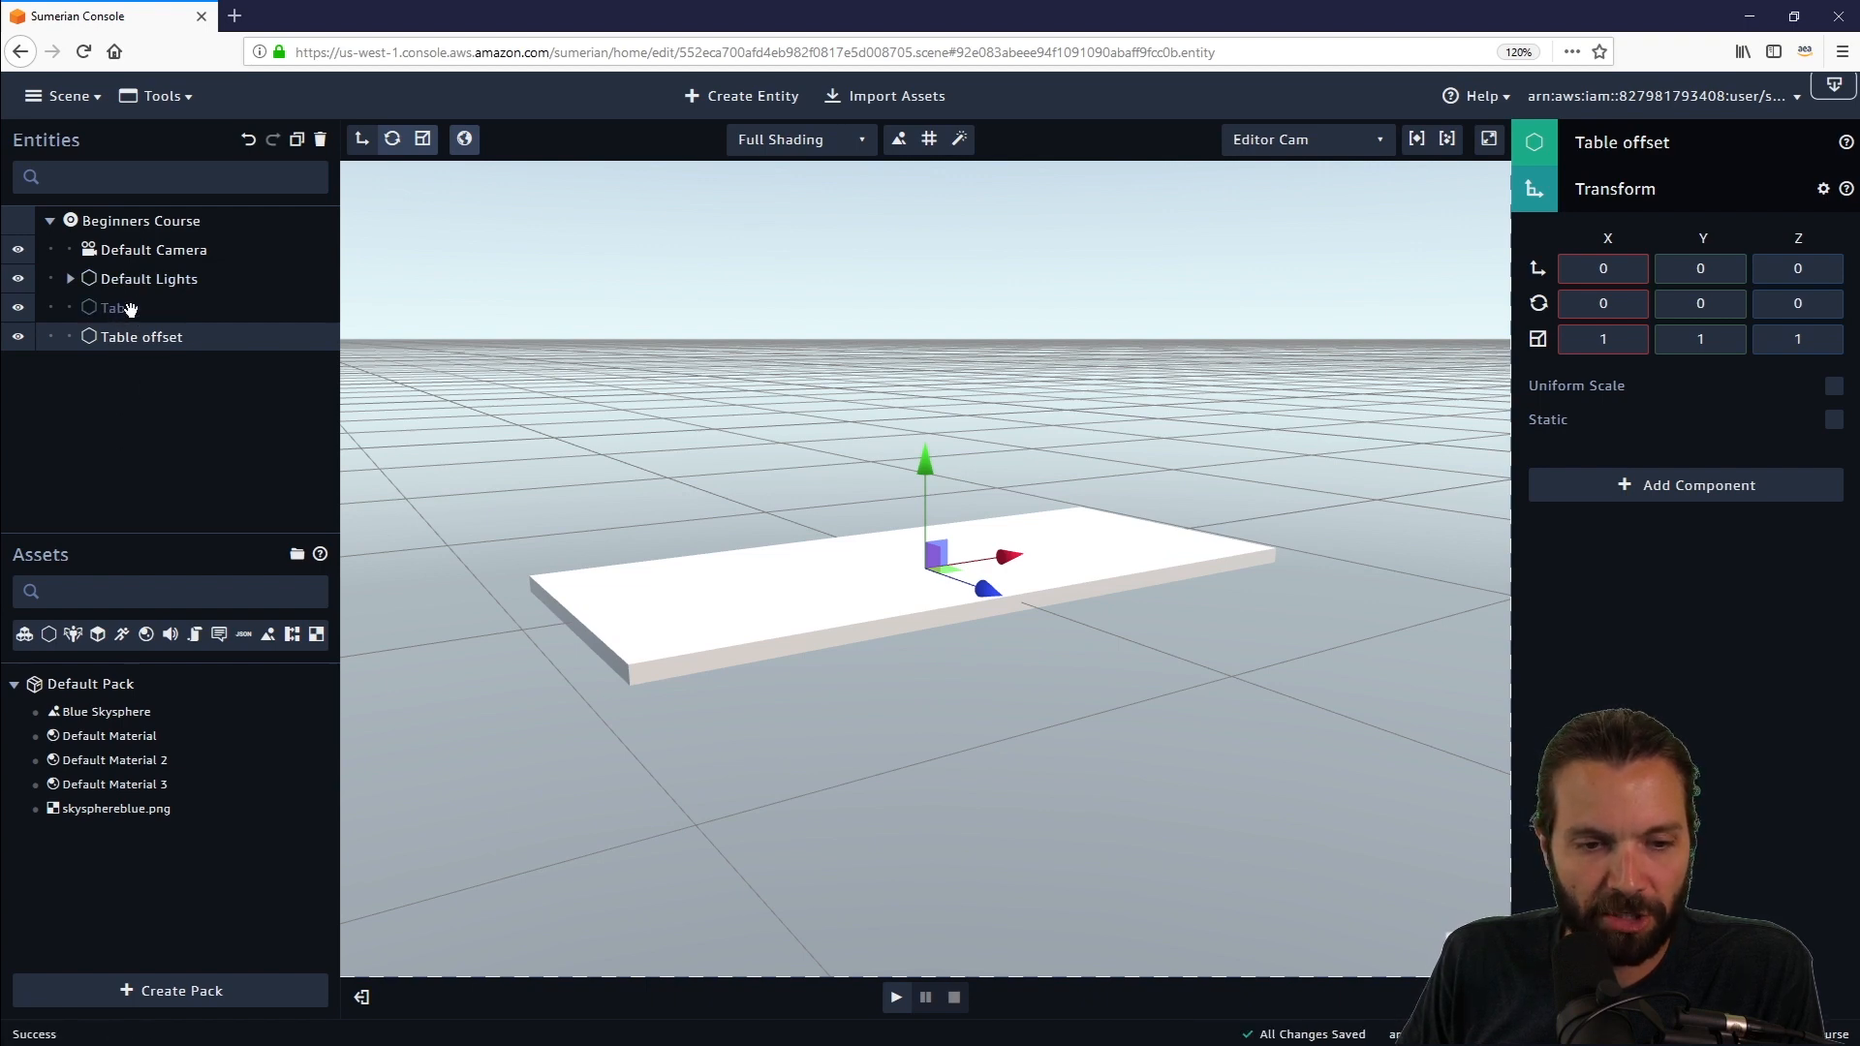
# Parent the Table entity under Table offset and expand the parent to show its child.
pyautogui.click(120, 308)
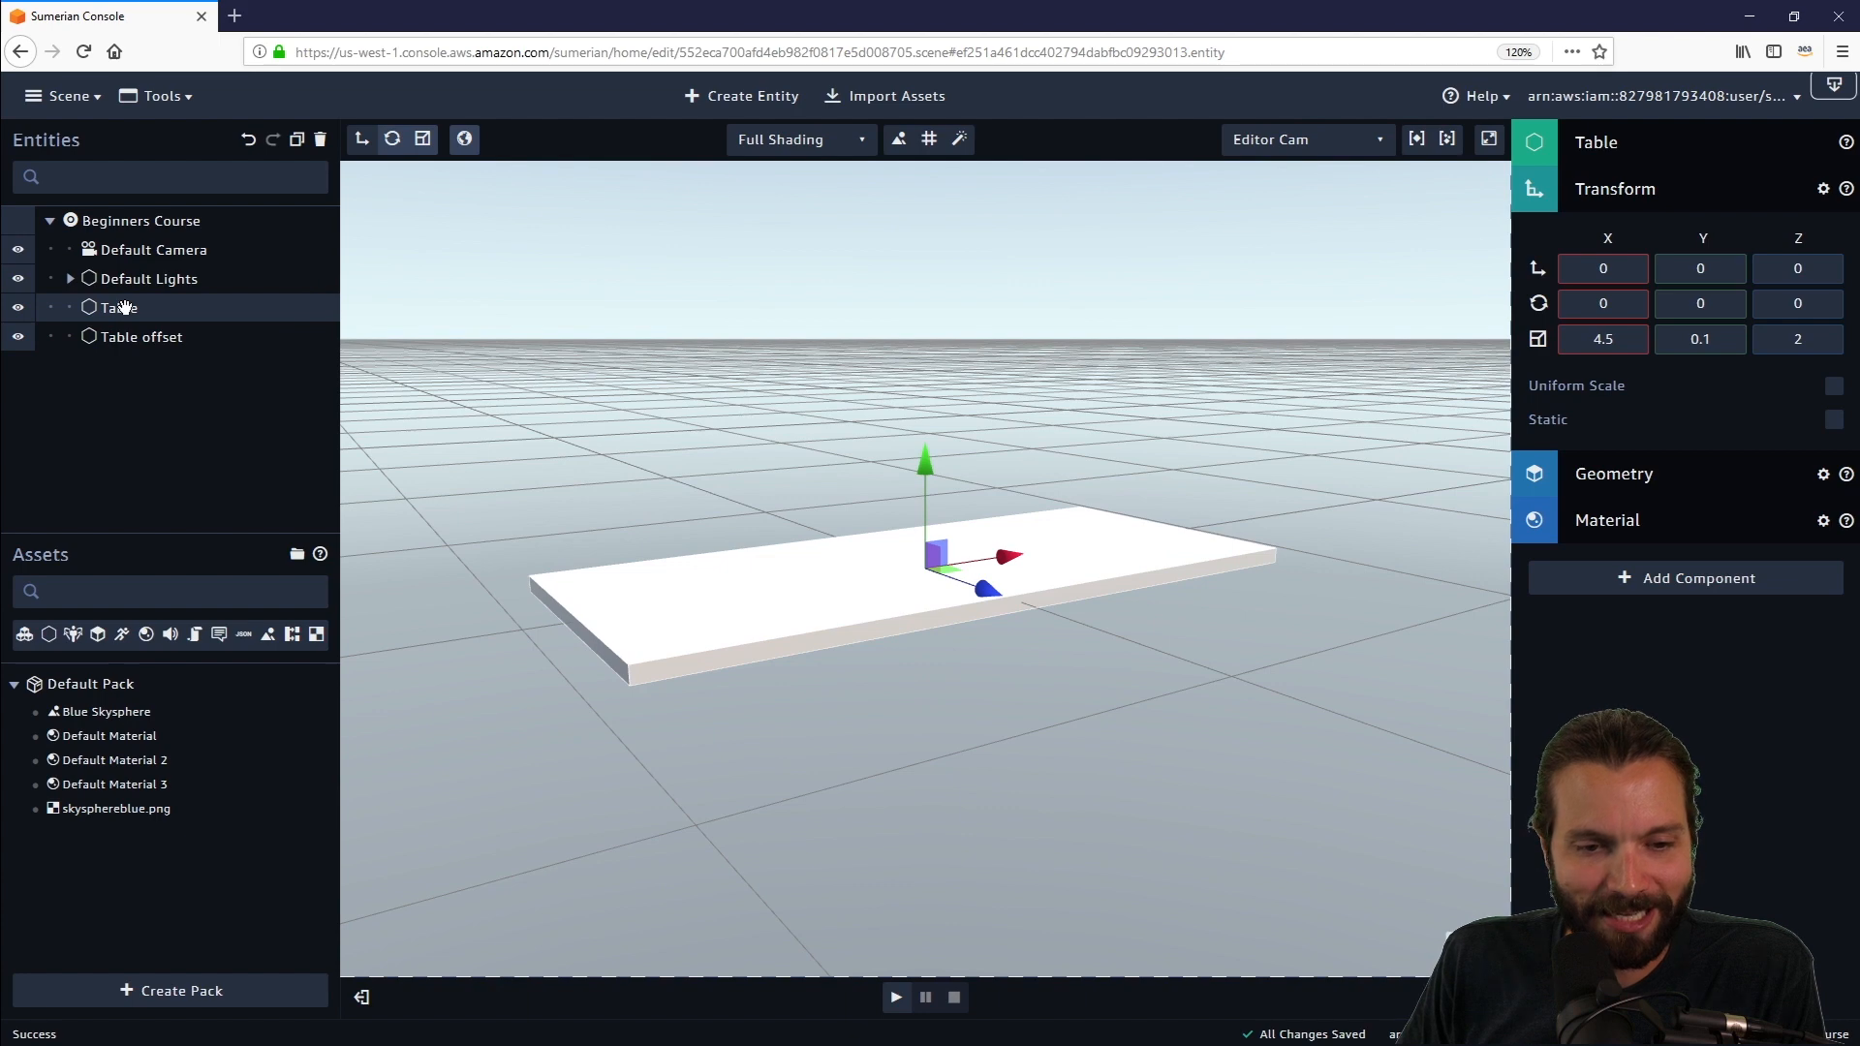
pyautogui.moveTo(123, 308); pyautogui.dragTo(137, 341)
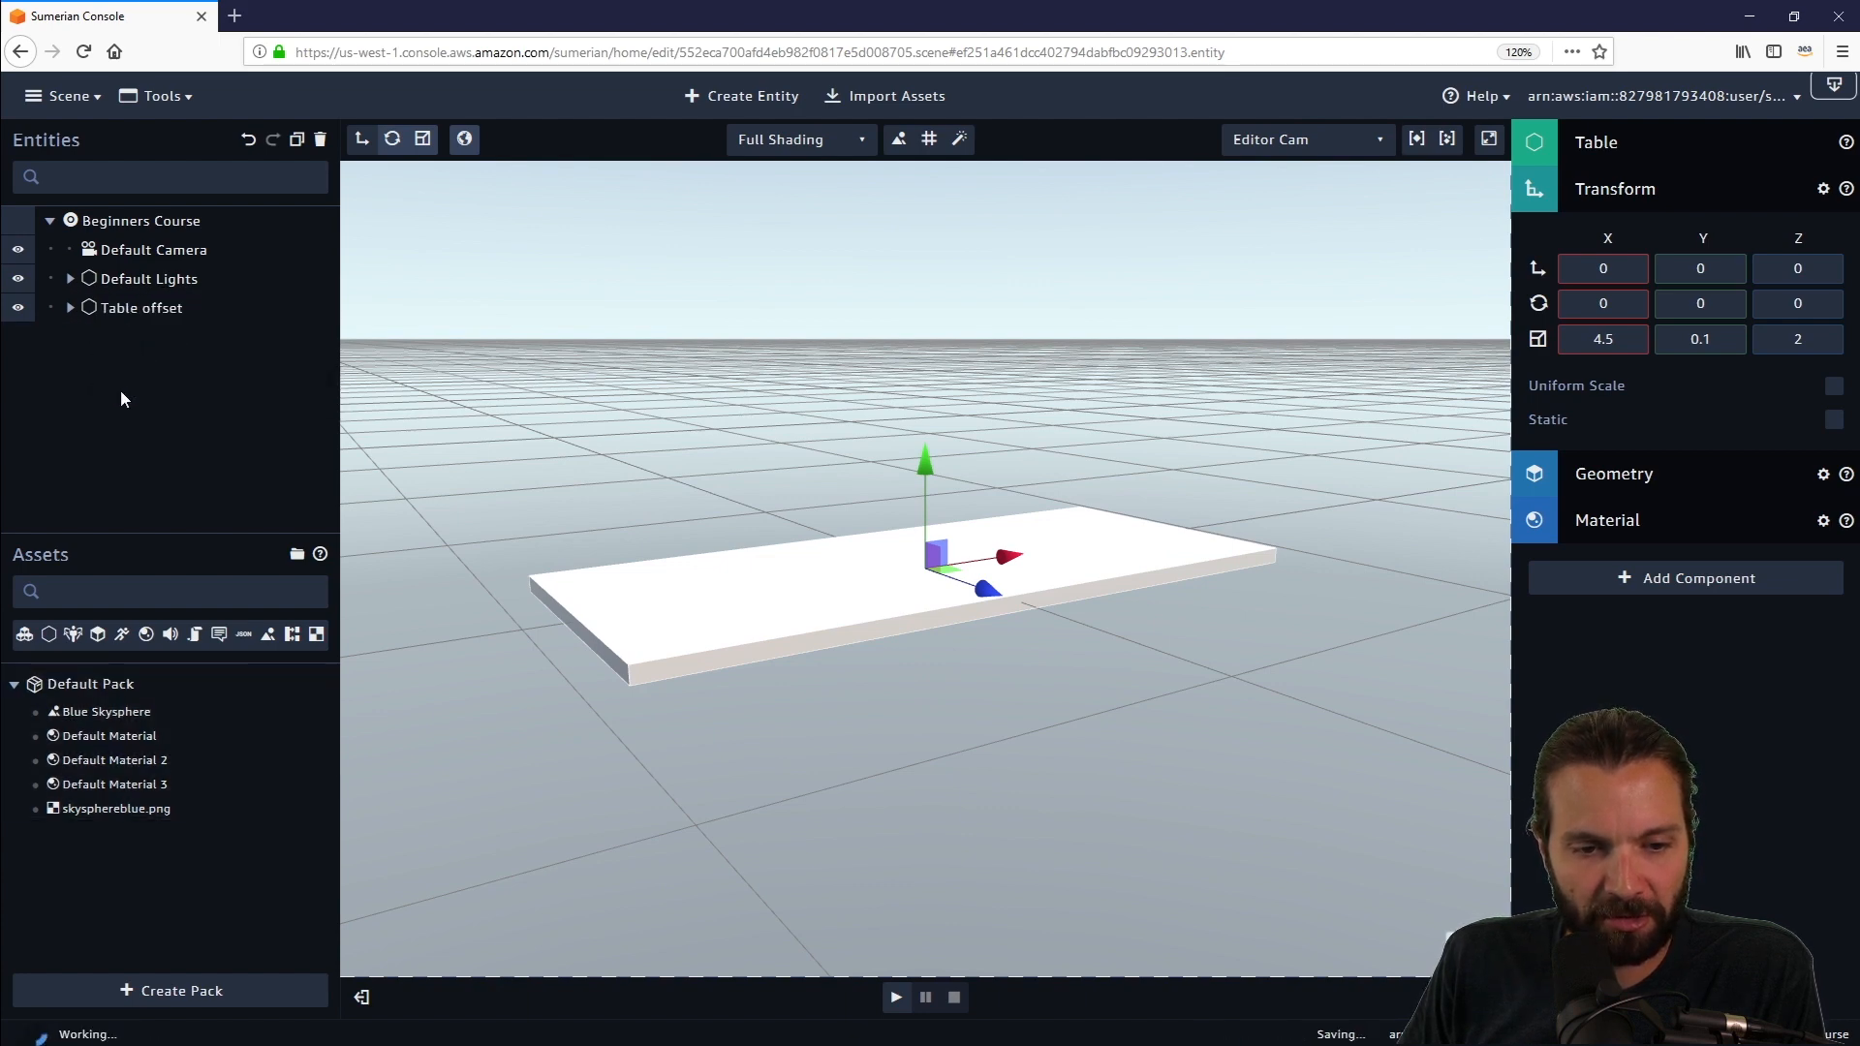
pyautogui.click(70, 309)
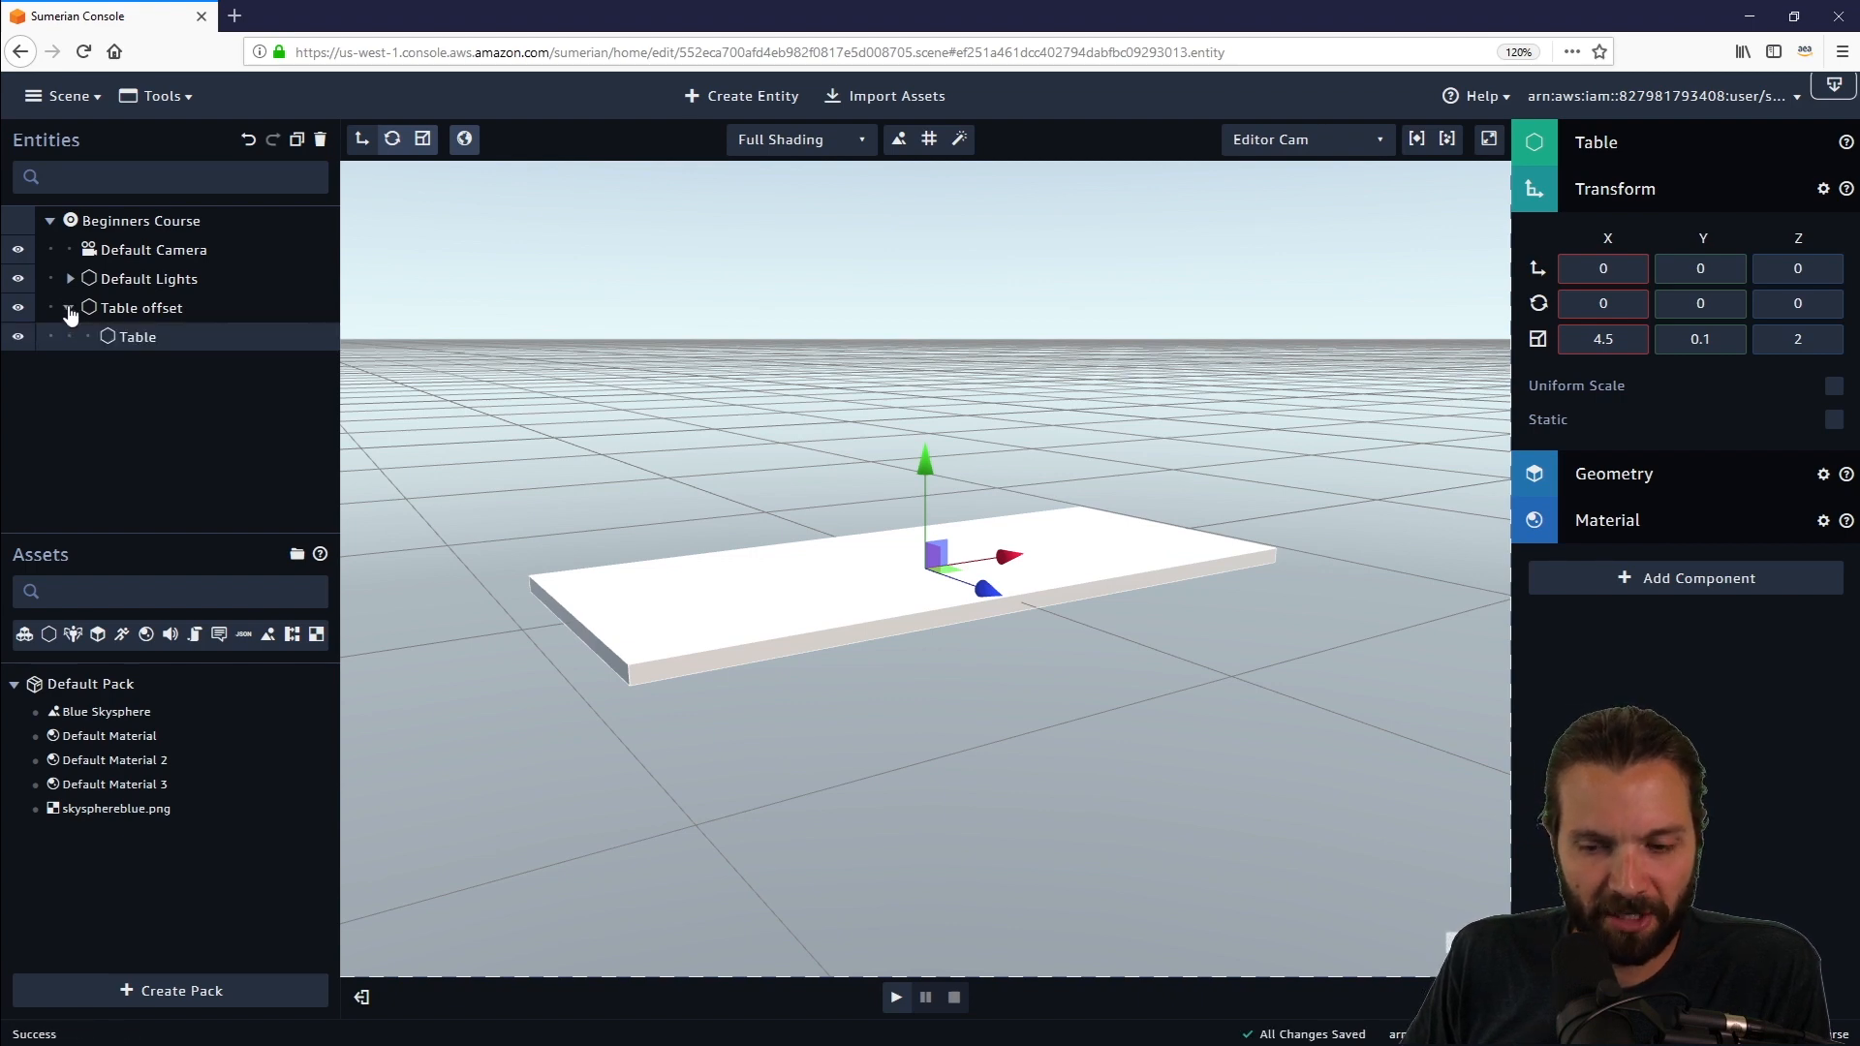
pyautogui.moveTo(1183, 668); pyautogui.dragTo(1135, 665)
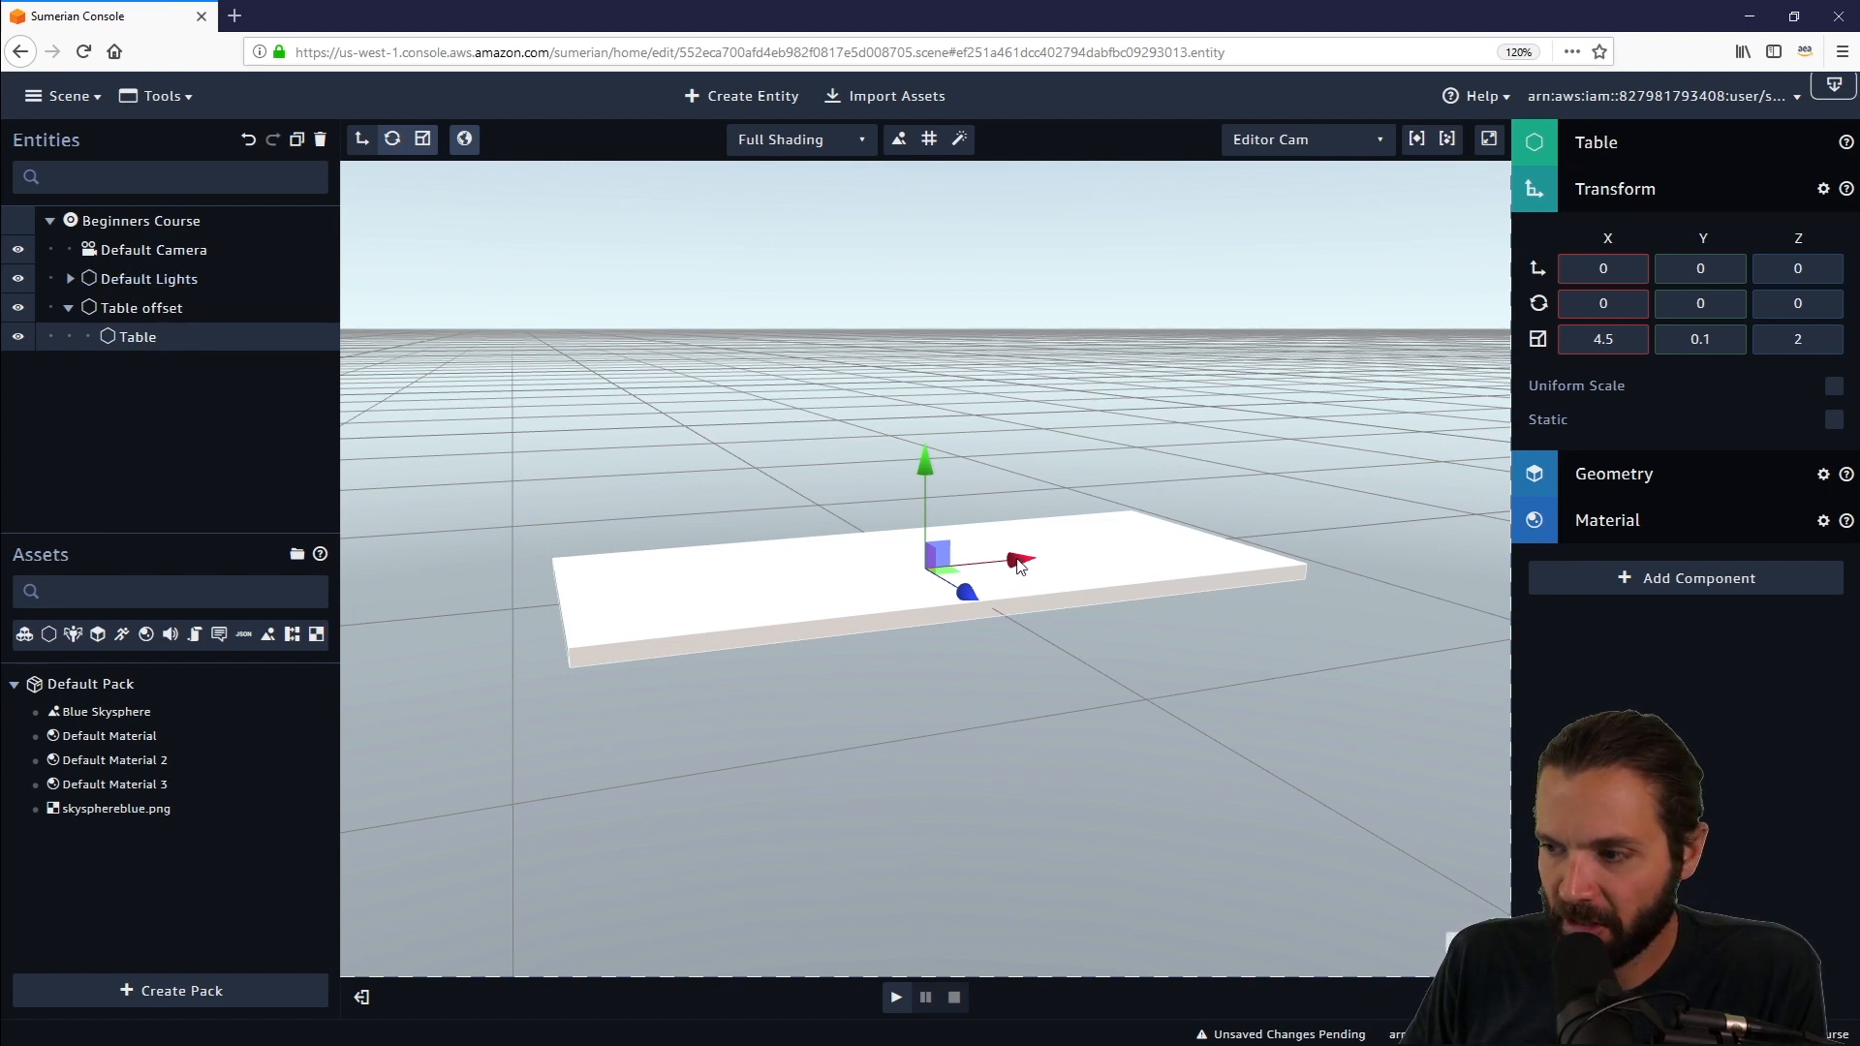
# Move the Table along X to about 2.29 so its short edge lines up with the Table offset's origin.
pyautogui.moveTo(1019, 567); pyautogui.dragTo(1289, 562)
pyautogui.scroll(3, 1003, 674)
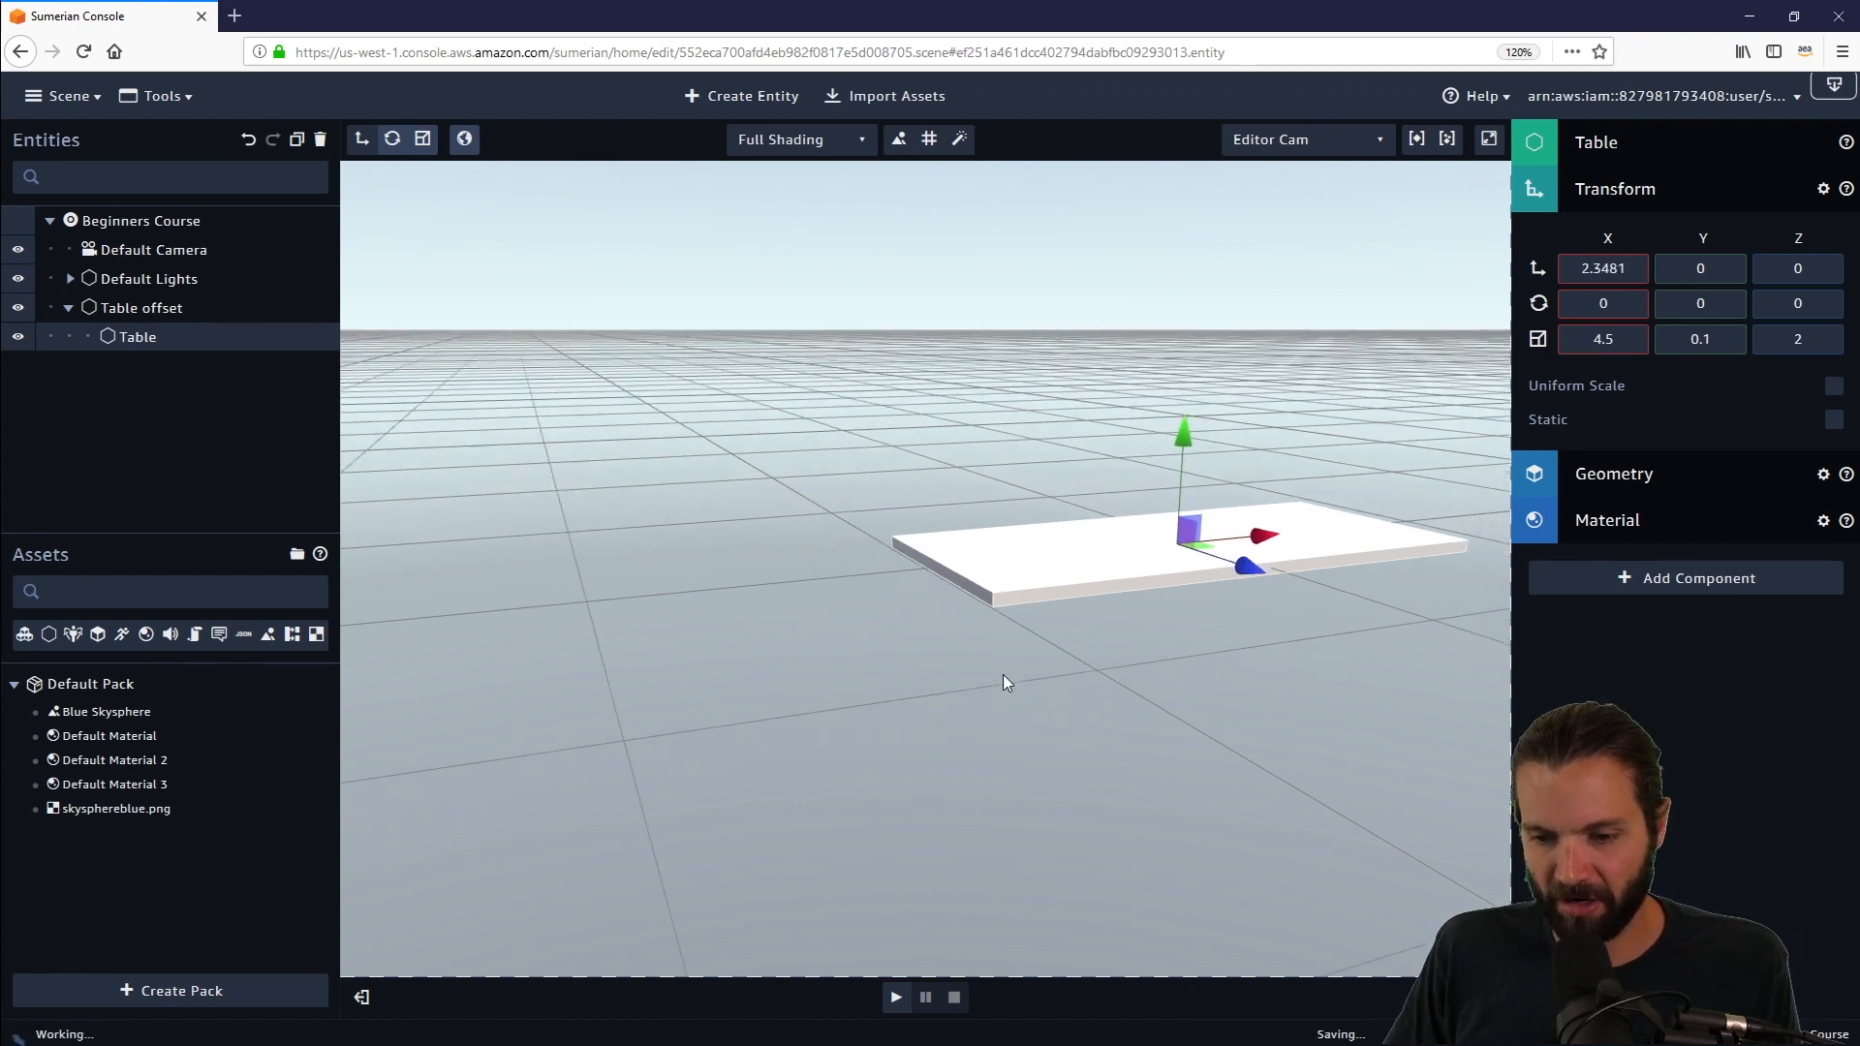
pyautogui.moveTo(1099, 660); pyautogui.dragTo(1118, 717)
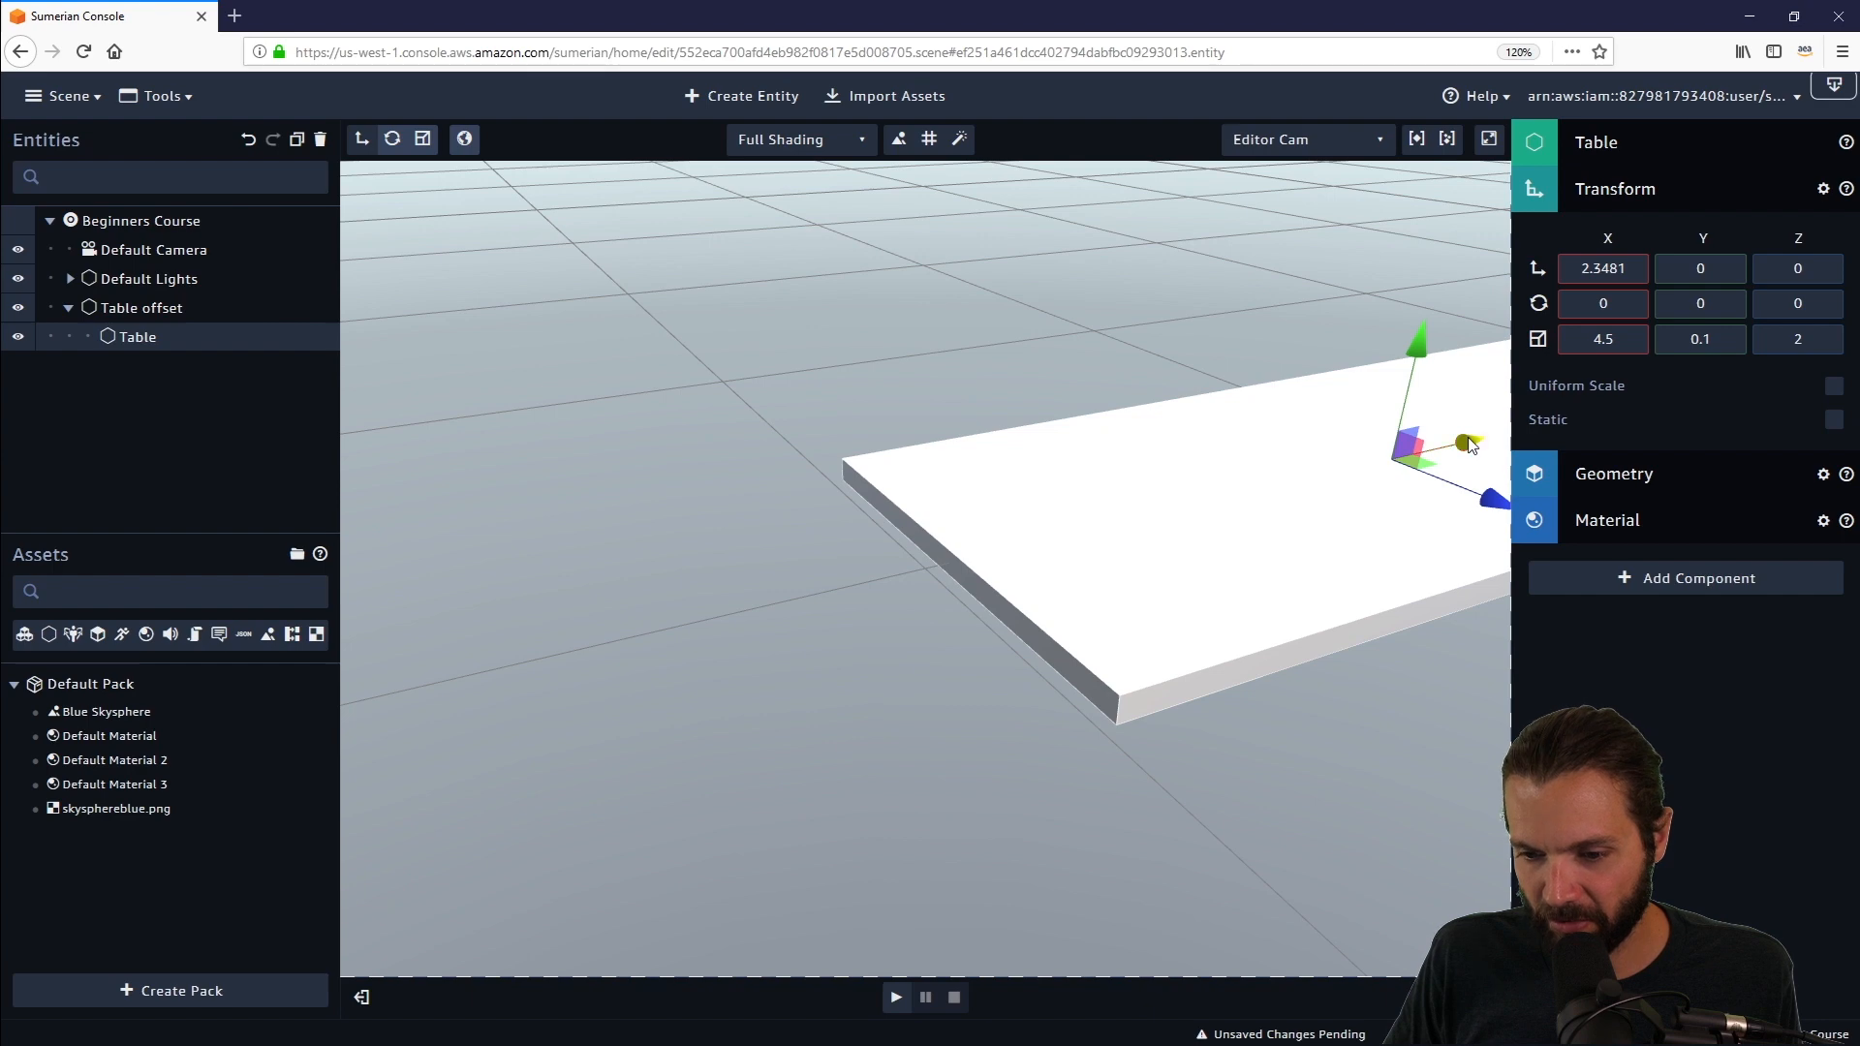
pyautogui.moveTo(1466, 444); pyautogui.dragTo(1462, 451)
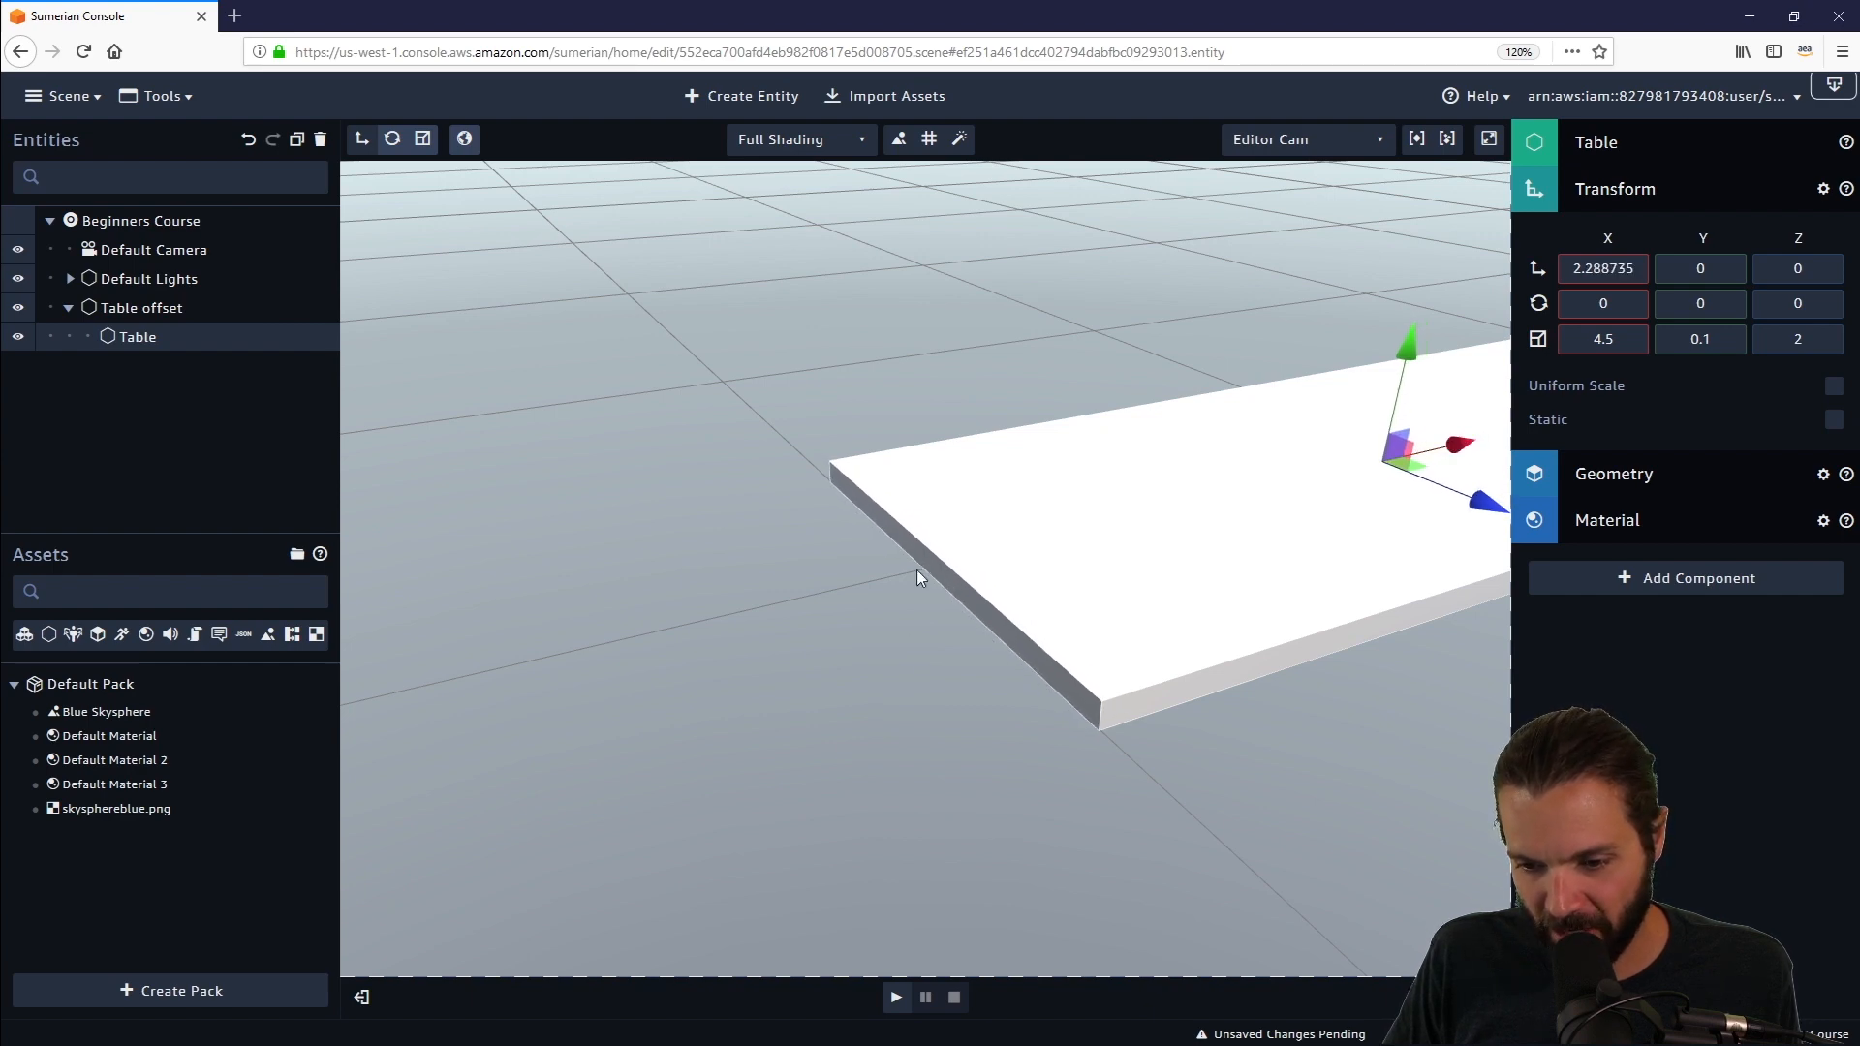
pyautogui.moveTo(1329, 630); pyautogui.dragTo(1302, 773)
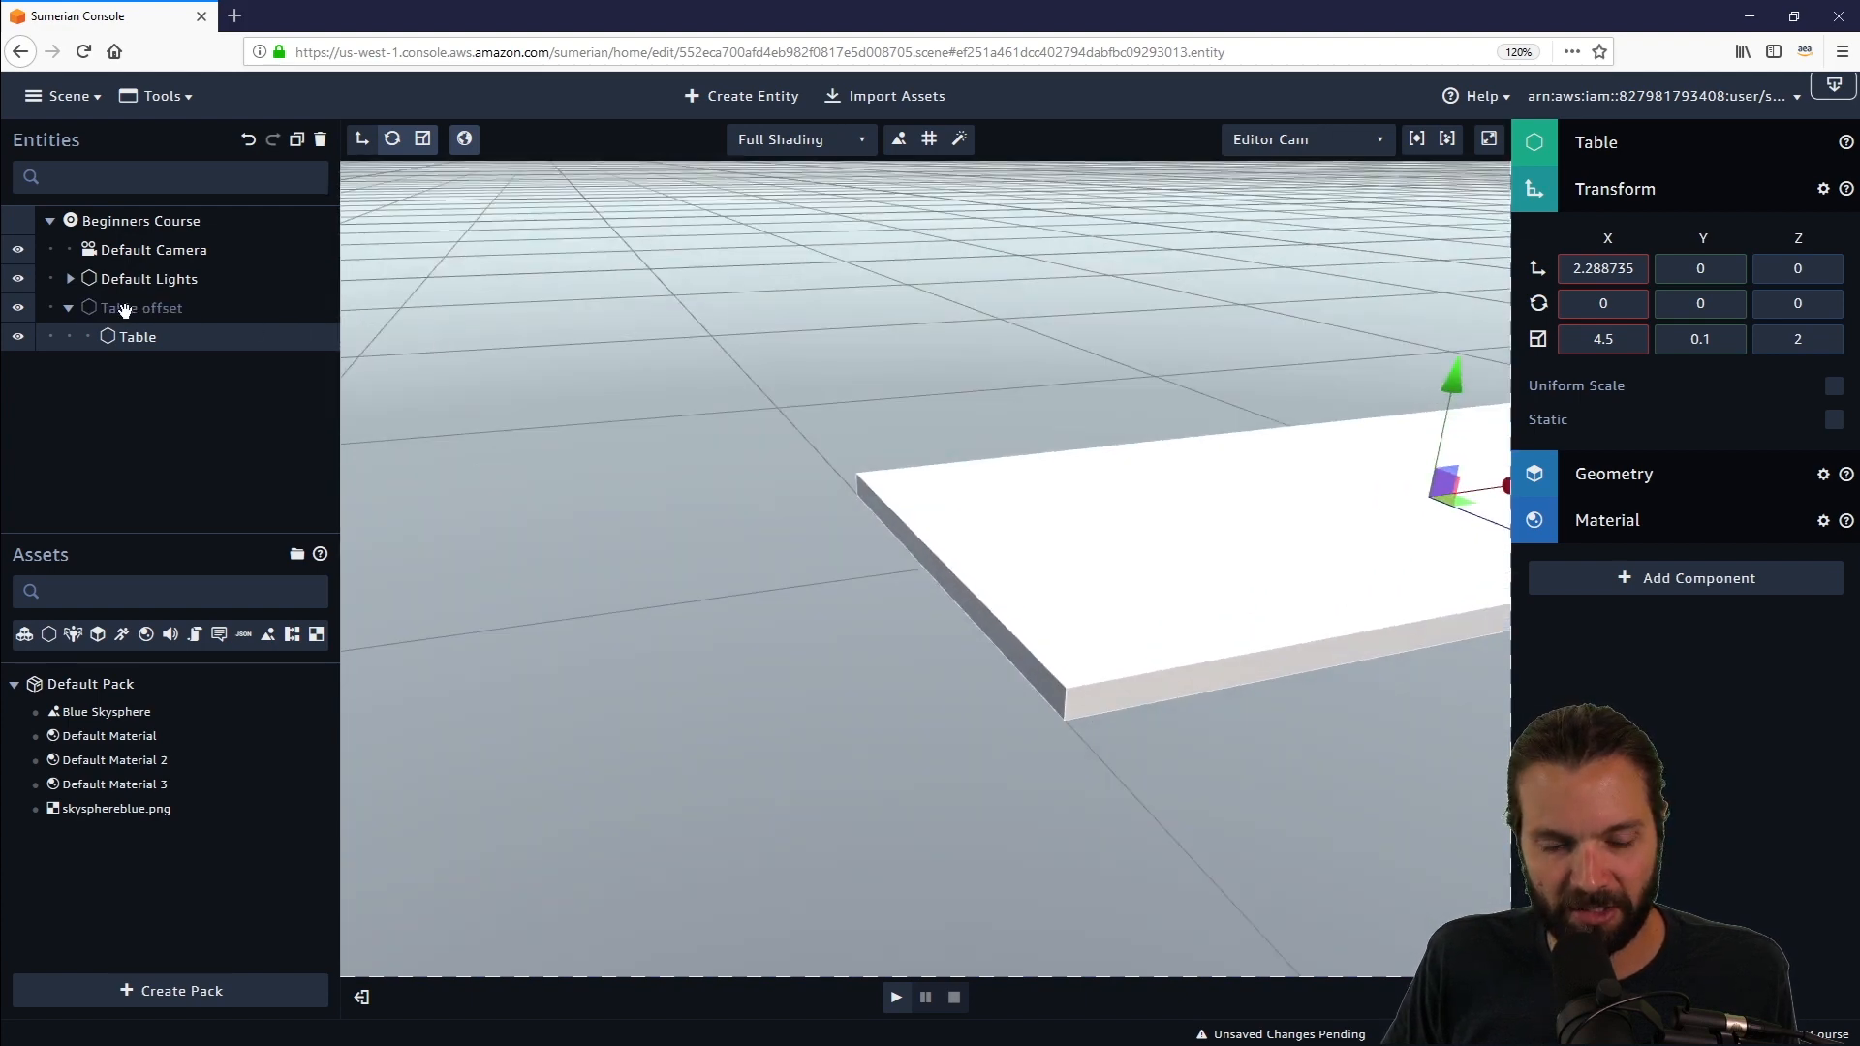
# Raise the Table offset entity by setting its Y position to 1.3.
pyautogui.click(124, 308)
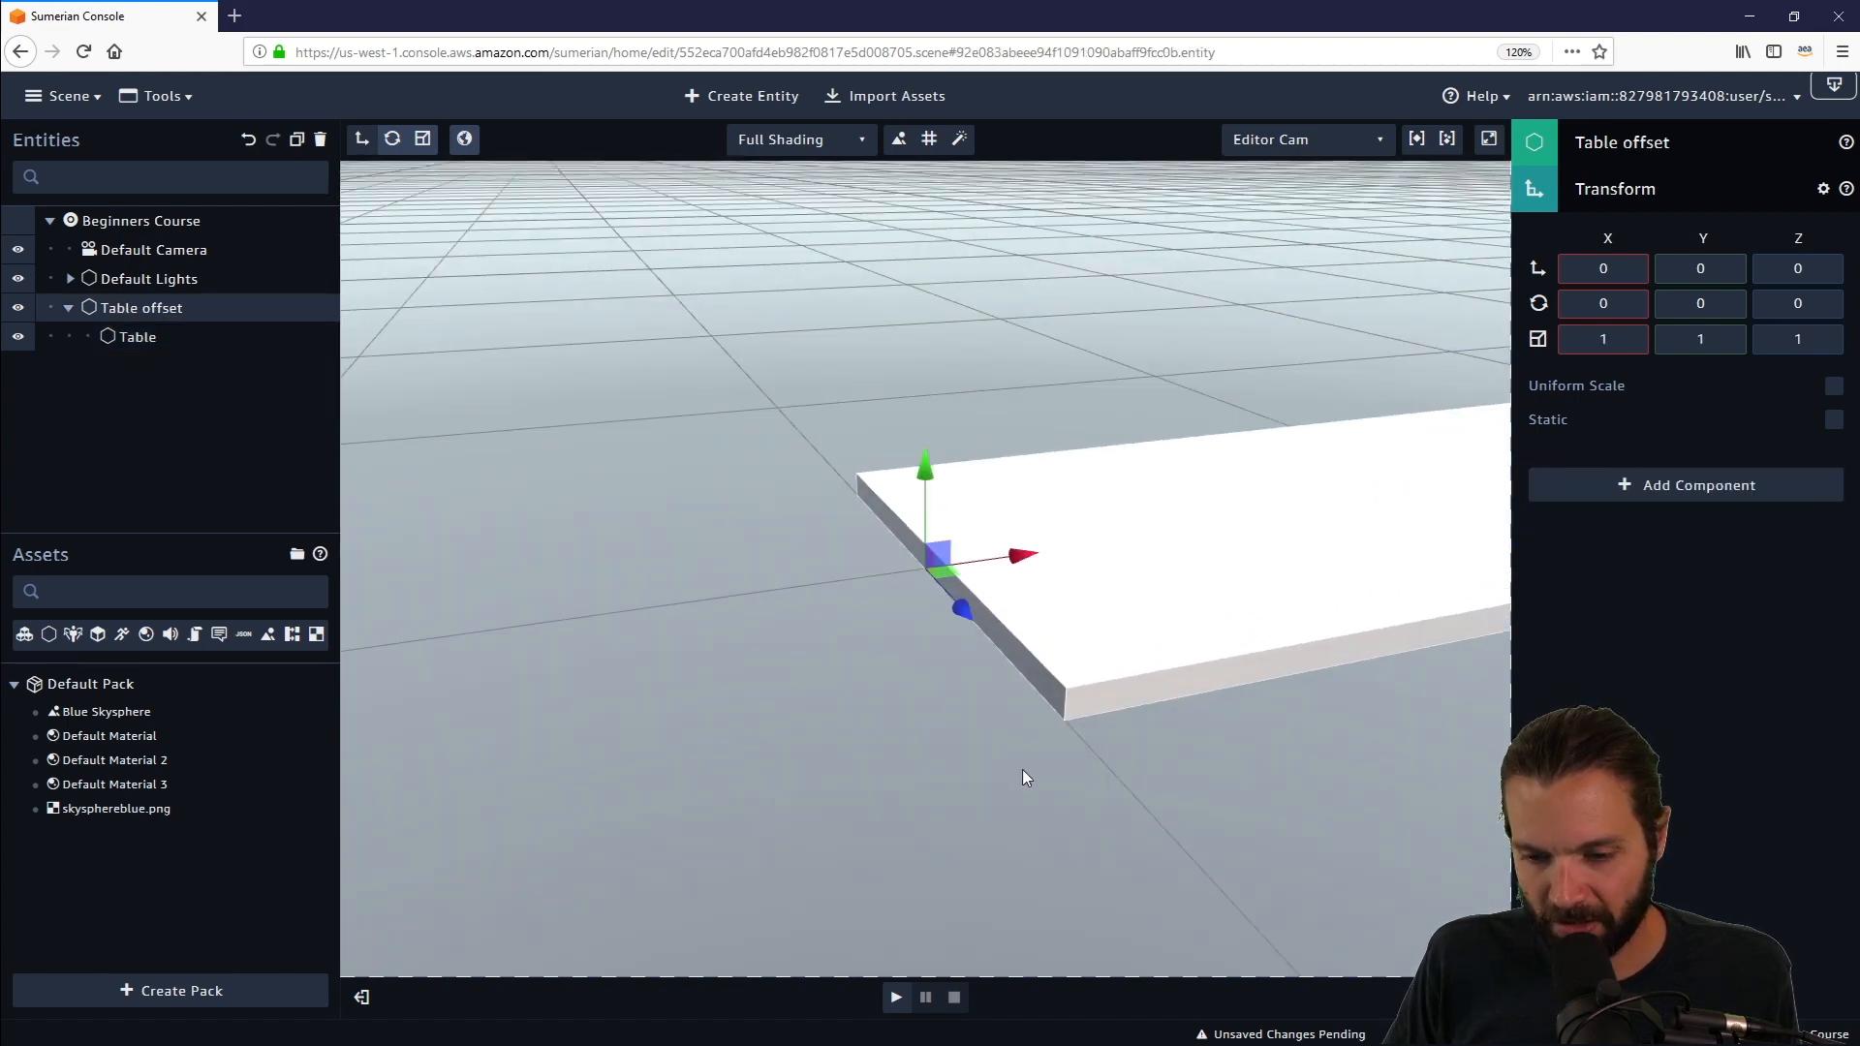
pyautogui.moveTo(1026, 777); pyautogui.dragTo(948, 724)
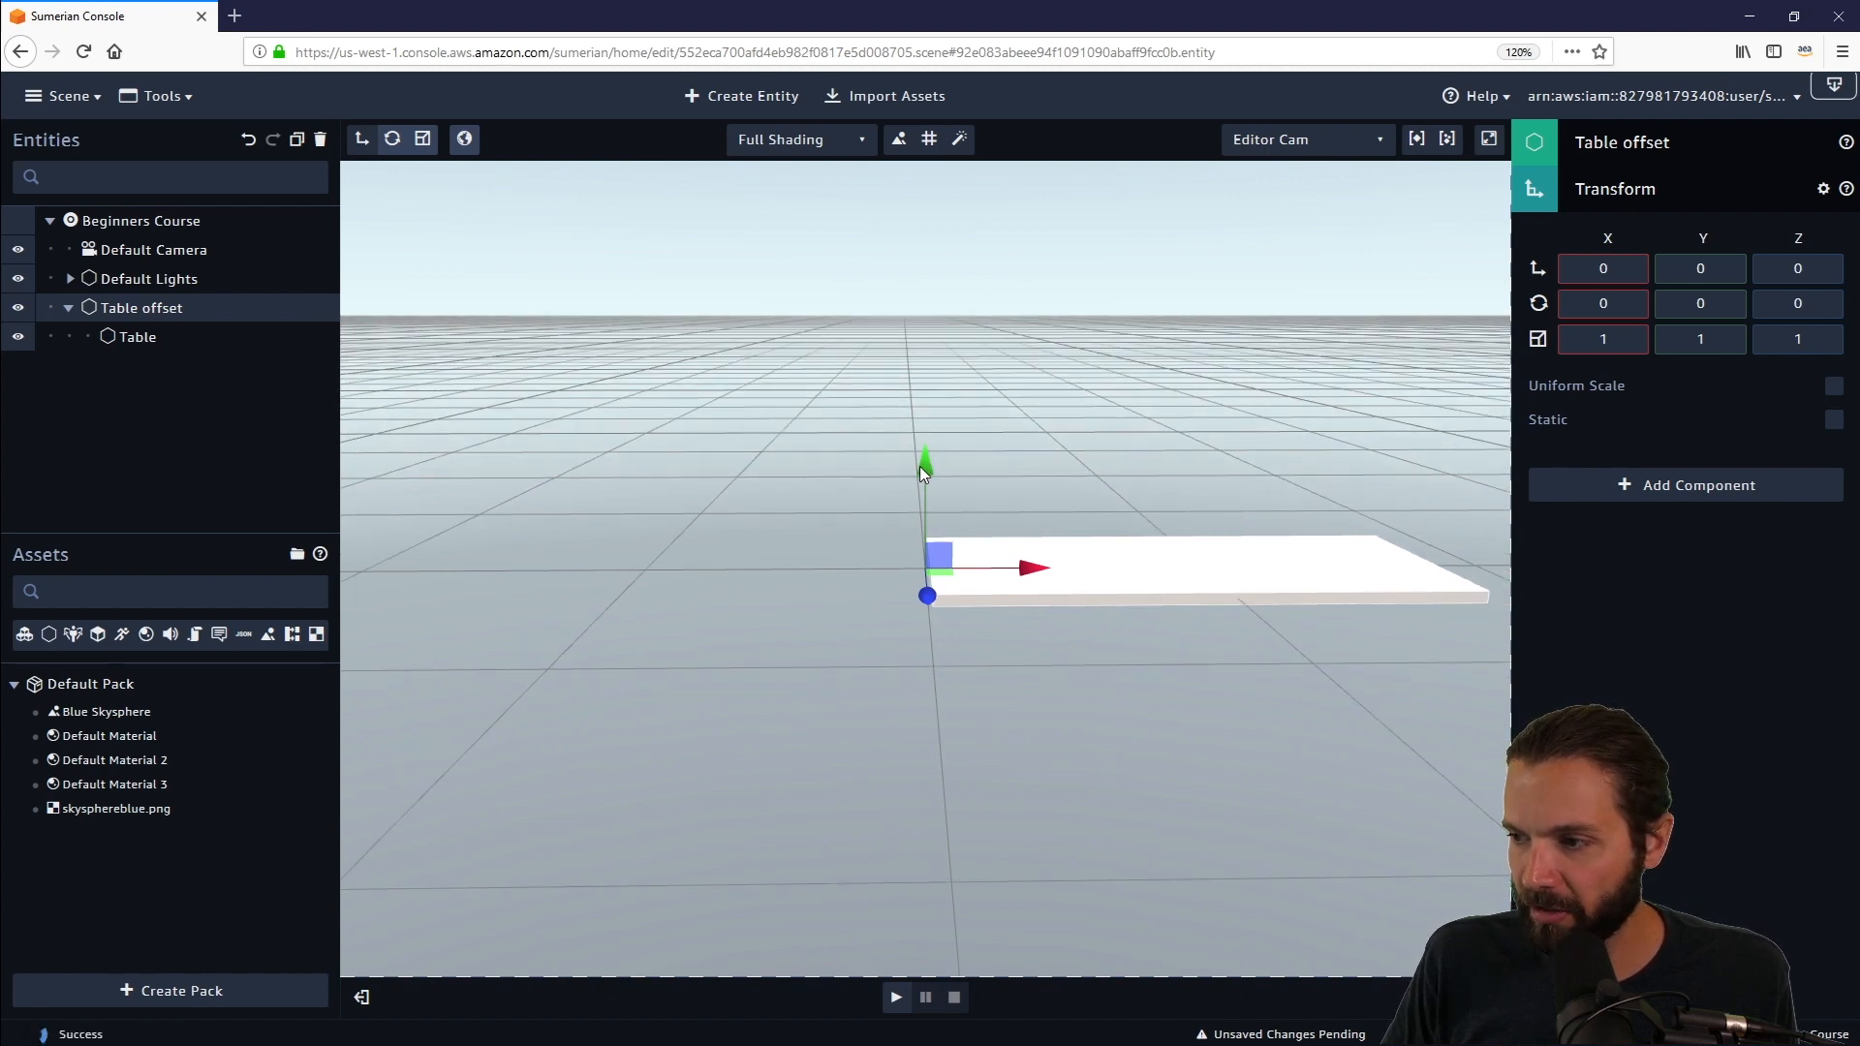
pyautogui.moveTo(922, 465); pyautogui.dragTo(964, 343)
pyautogui.moveTo(1742, 270); pyautogui.dragTo(1688, 270)
pyautogui.write('3')
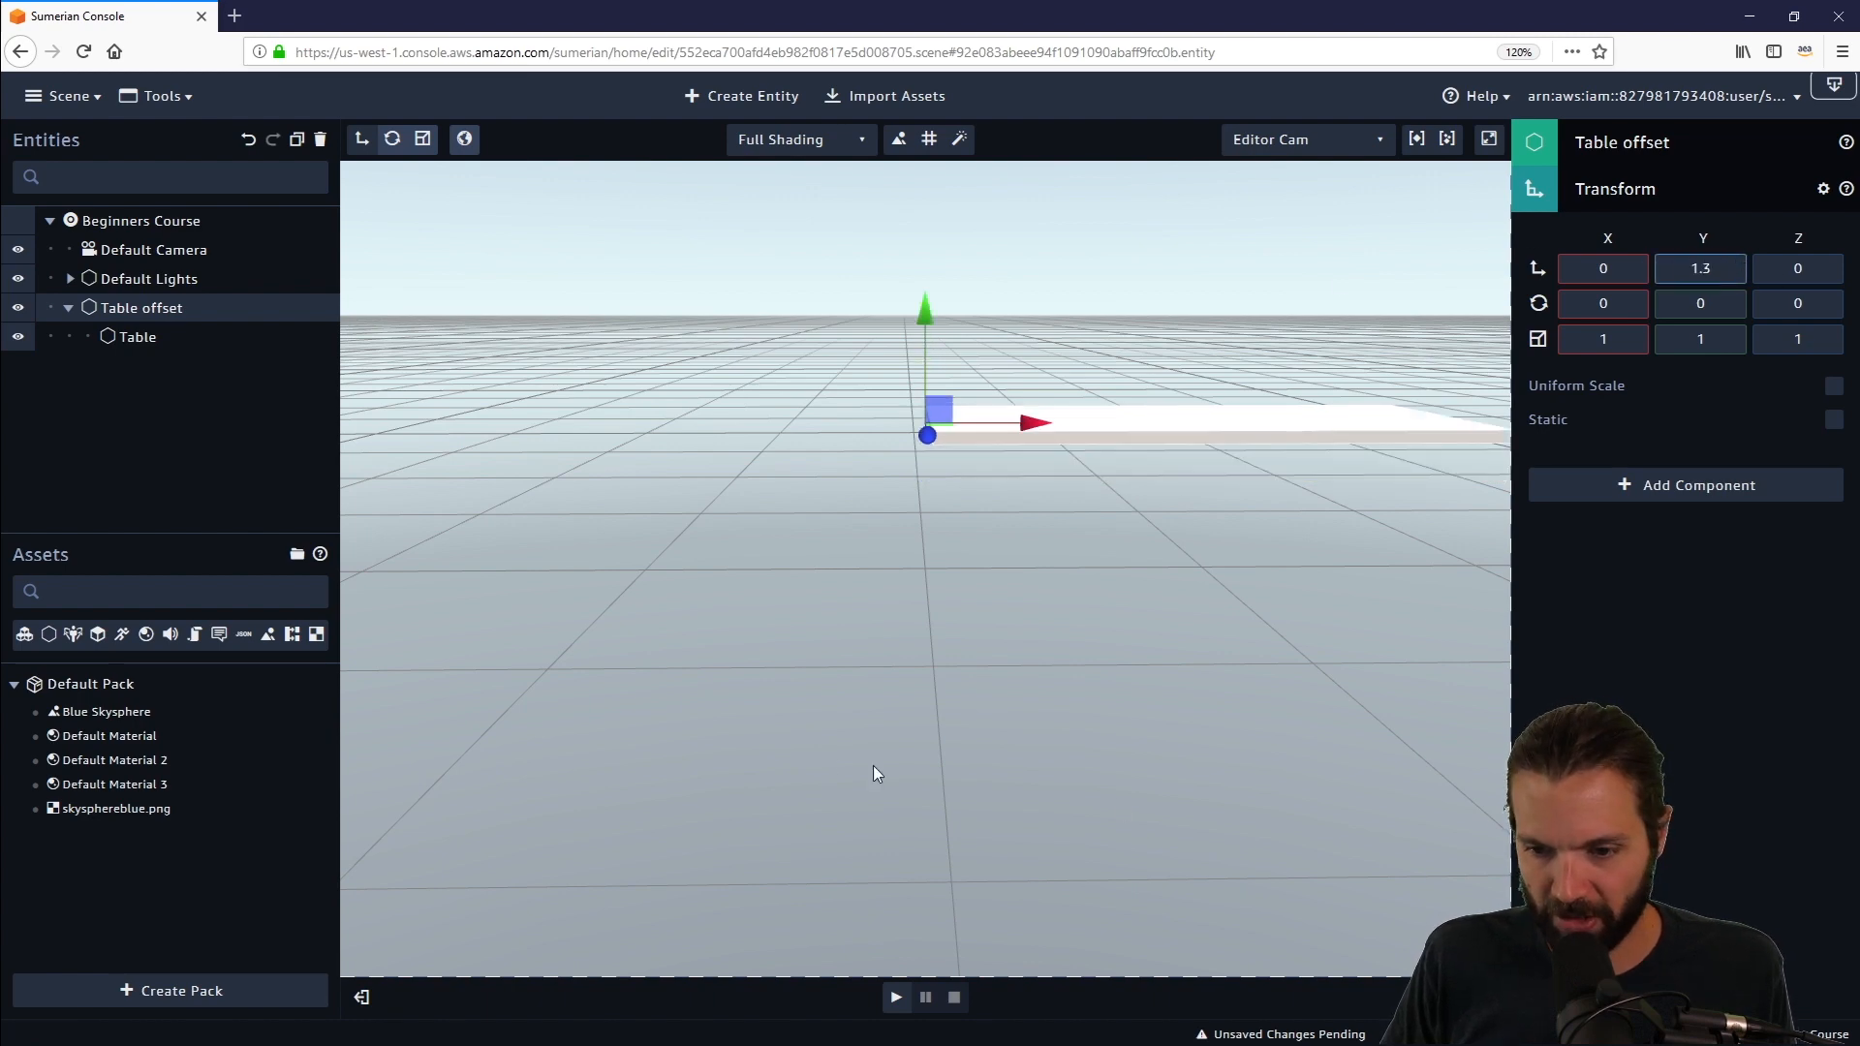
# Tilt the table by setting the Table offset's Z rotation to 2, and check the slope from several angles.
pyautogui.moveTo(892, 645); pyautogui.dragTo(1129, 510)
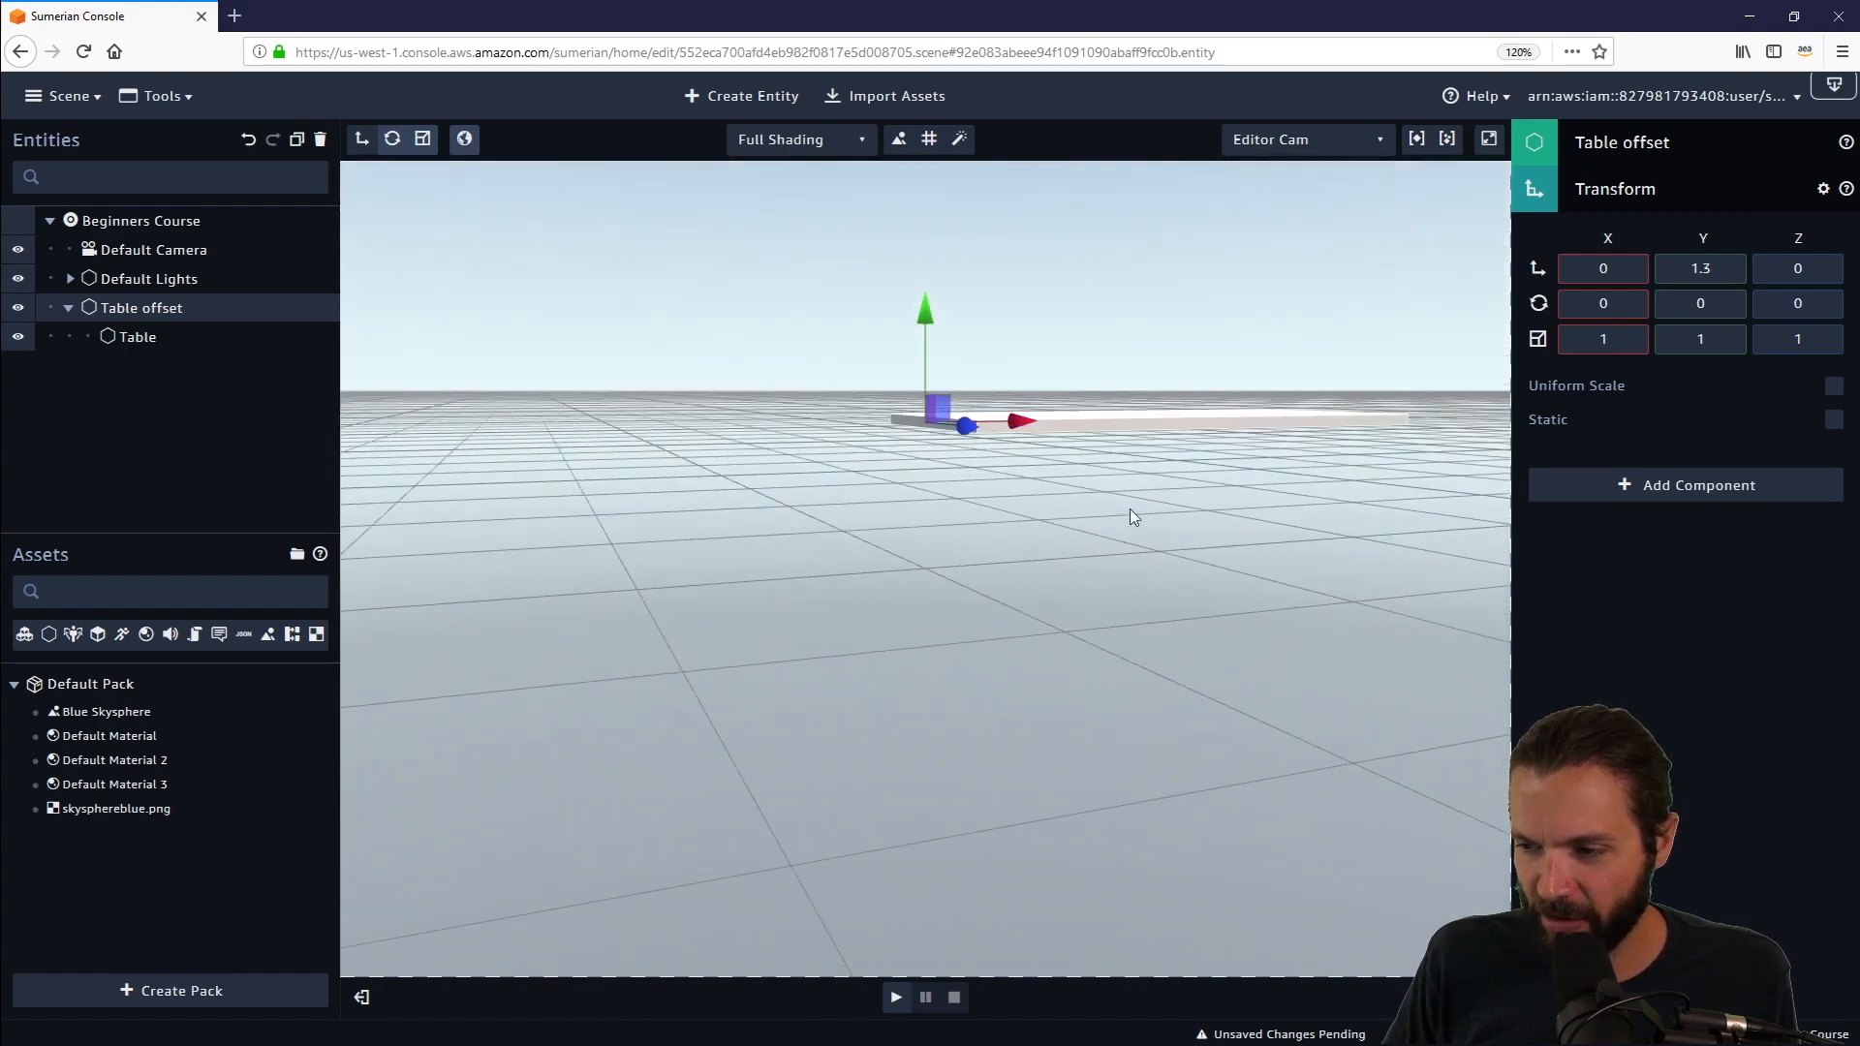
pyautogui.click(1780, 304)
pyautogui.write('2')
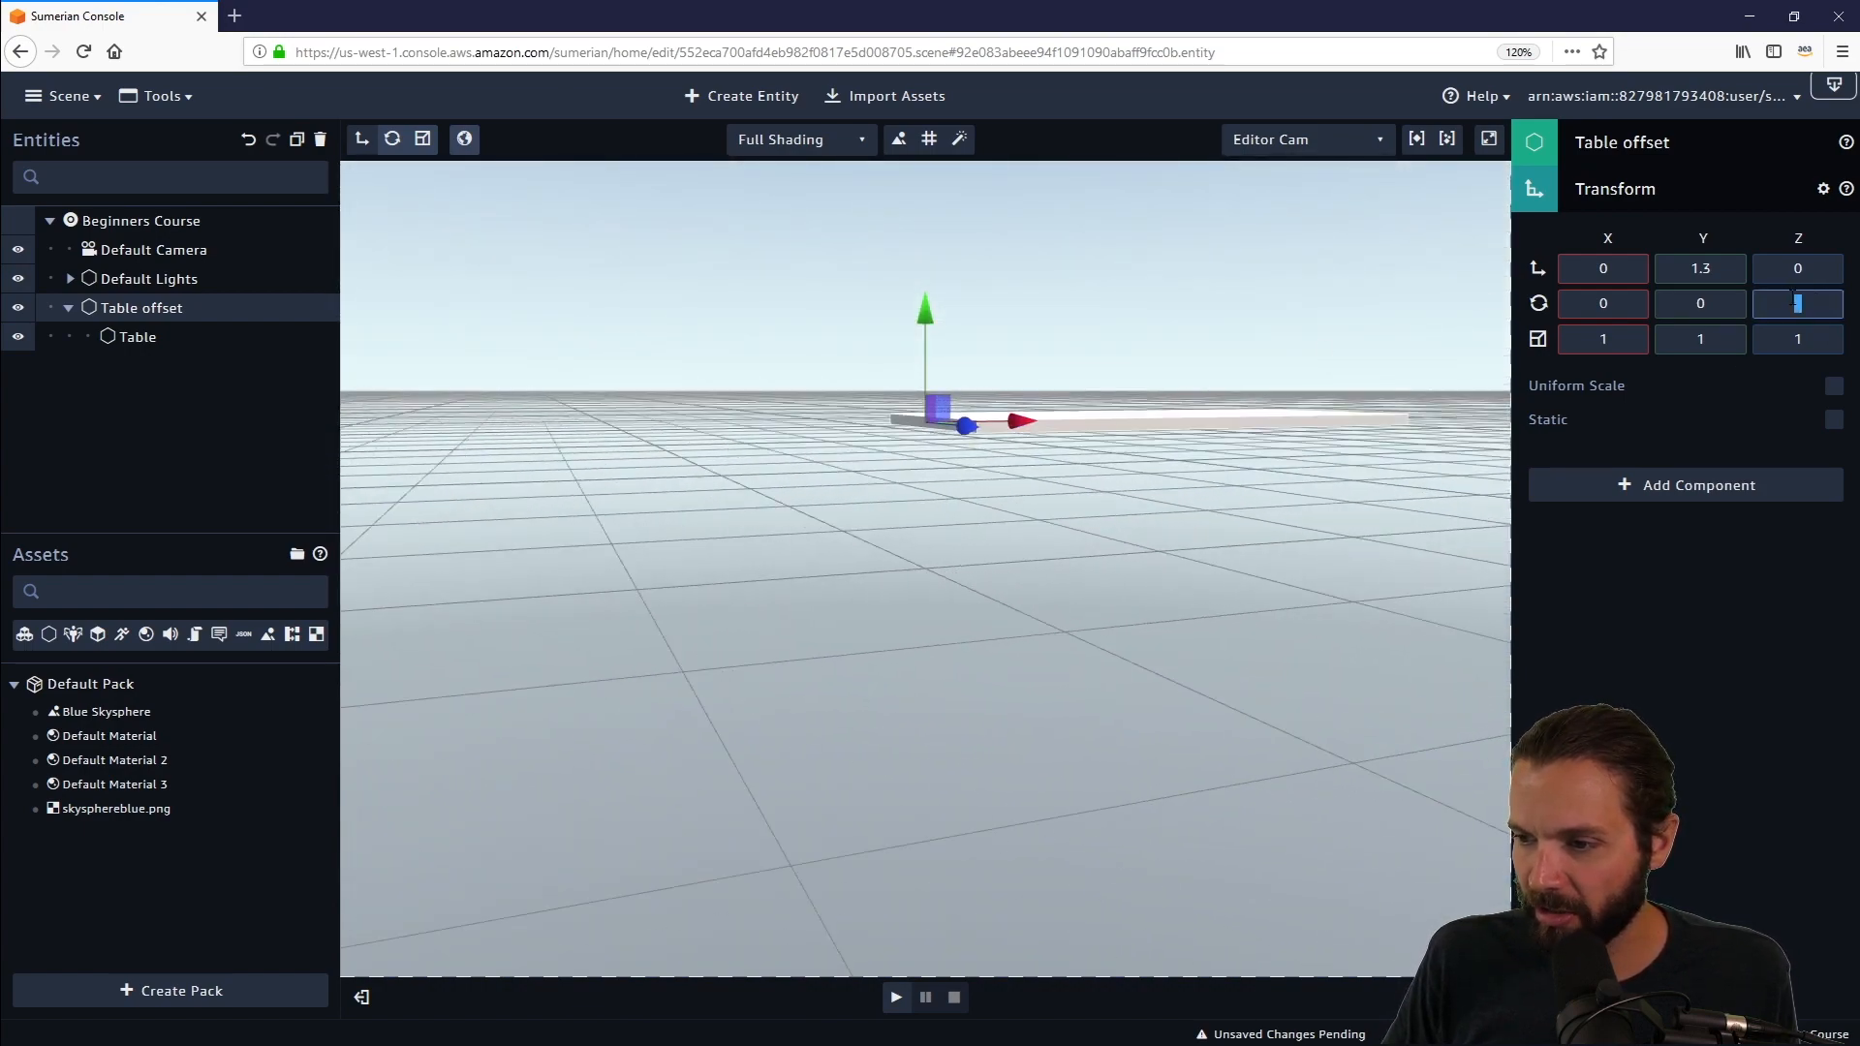
pyautogui.press('Return')
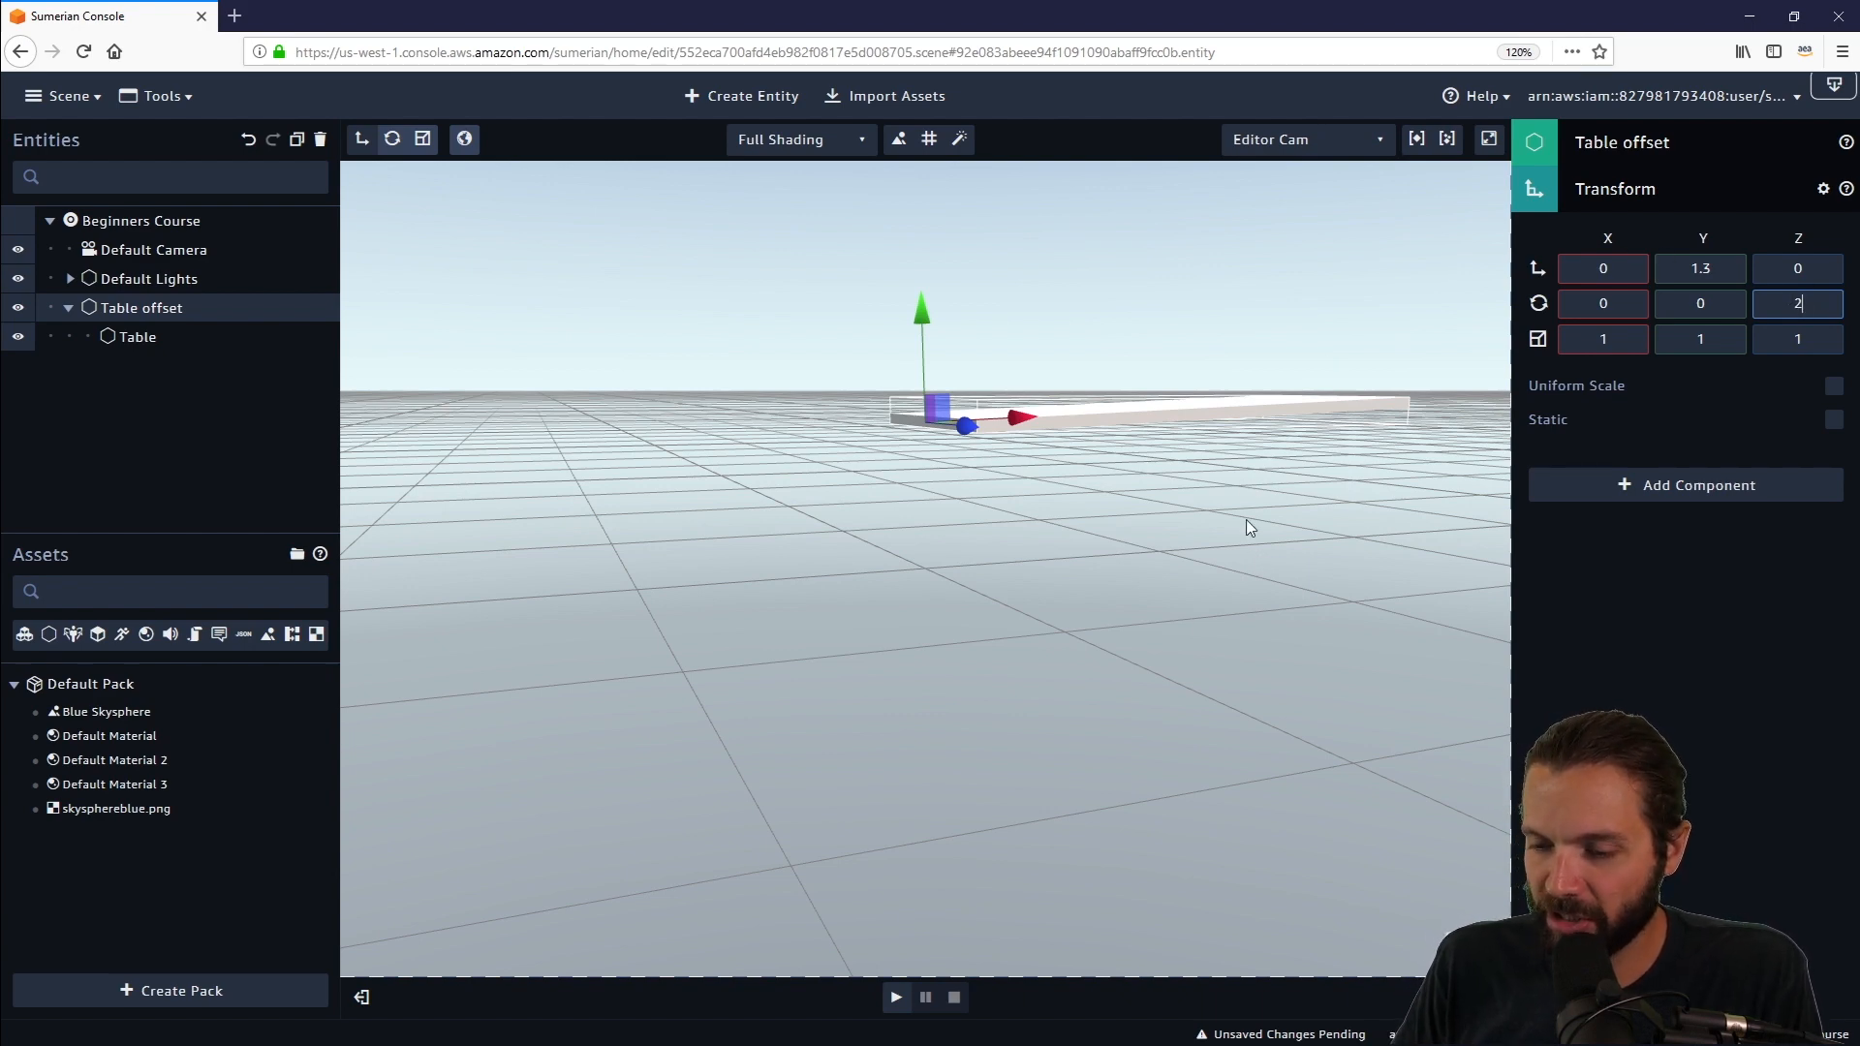
pyautogui.moveTo(1199, 610); pyautogui.dragTo(1211, 699)
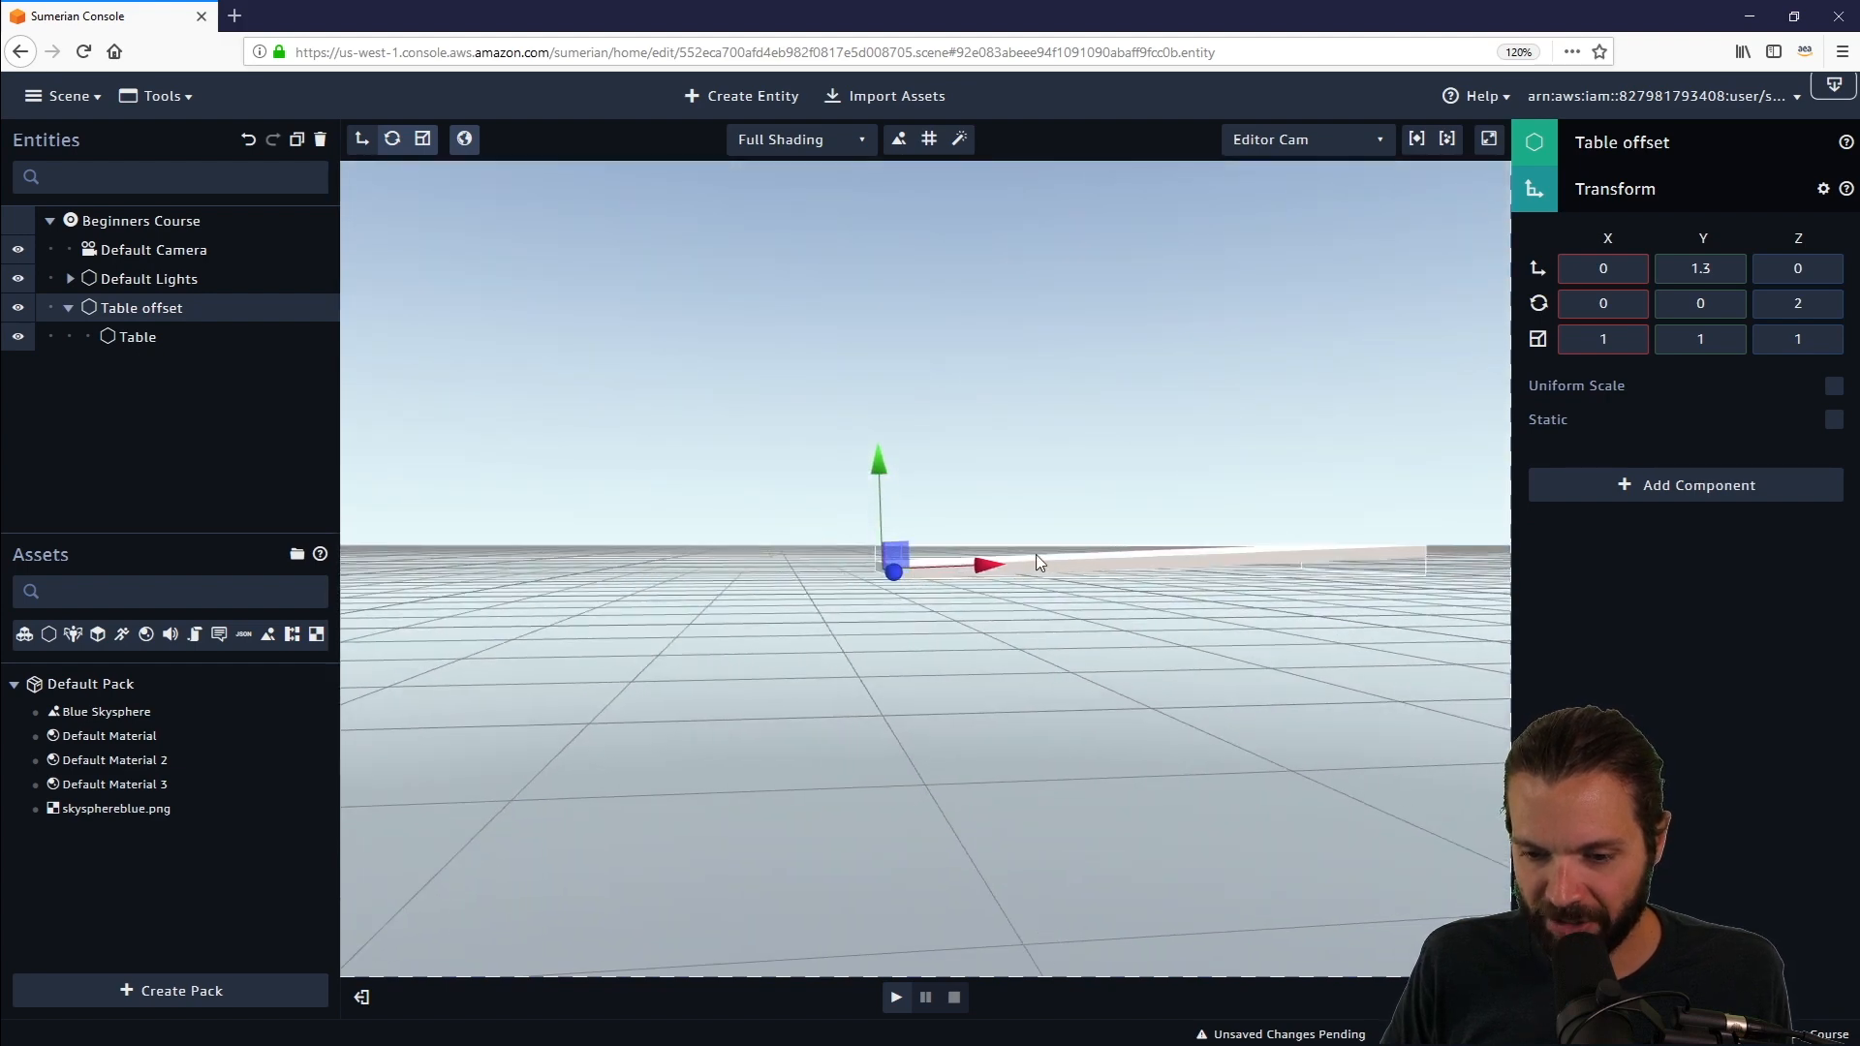
pyautogui.moveTo(1100, 673); pyautogui.dragTo(1078, 676)
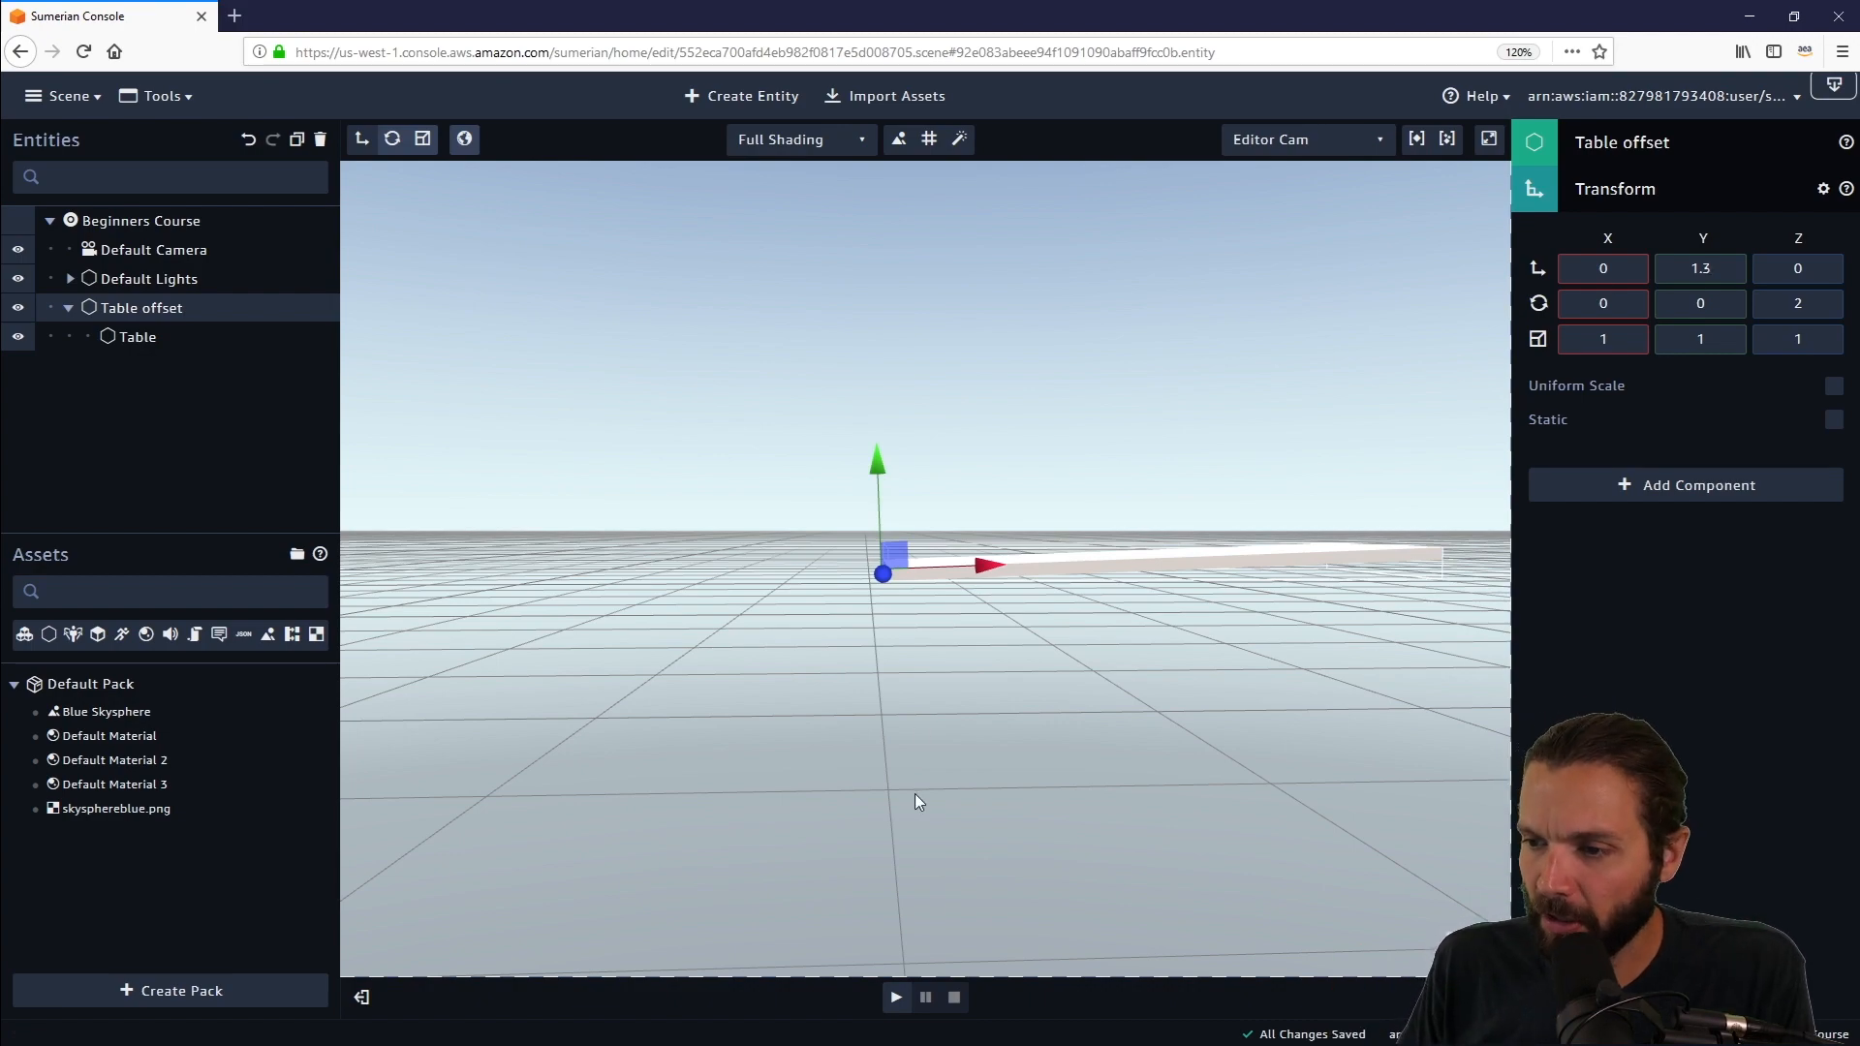
pyautogui.moveTo(974, 681); pyautogui.dragTo(1065, 717)
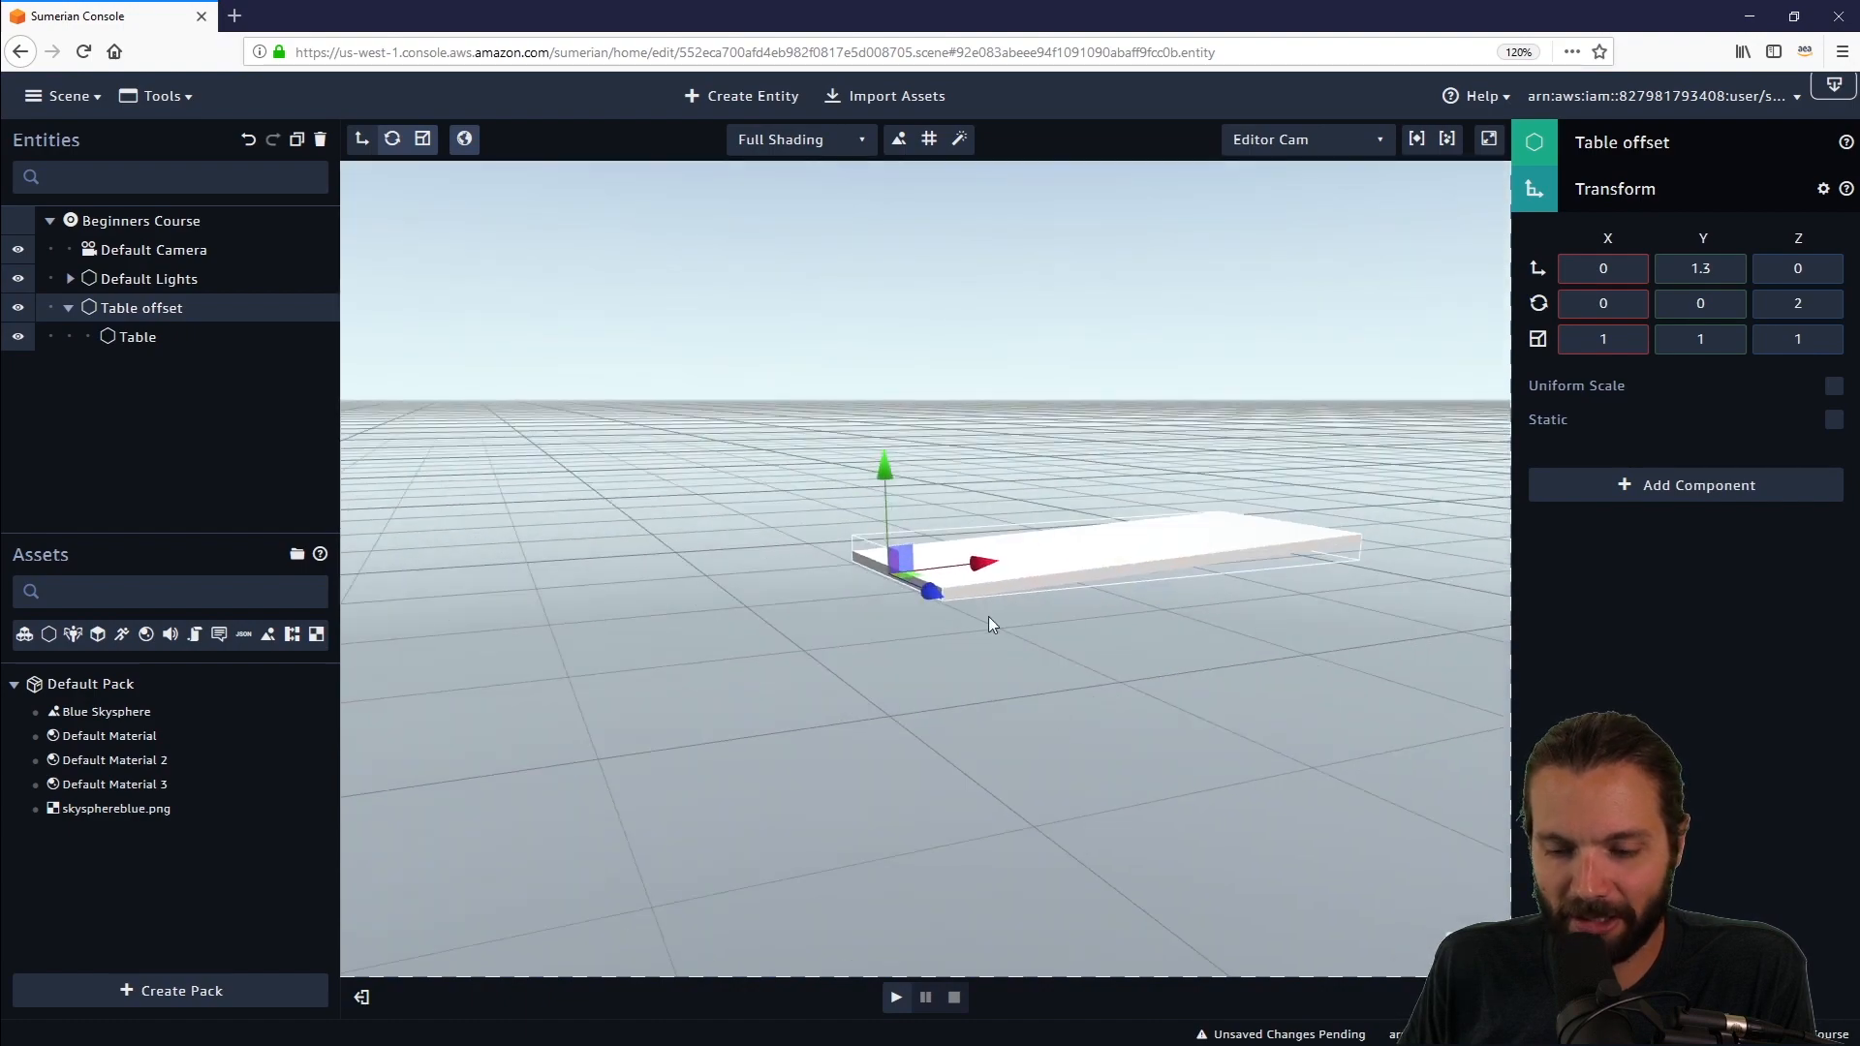
pyautogui.scroll(-2, 984, 662)
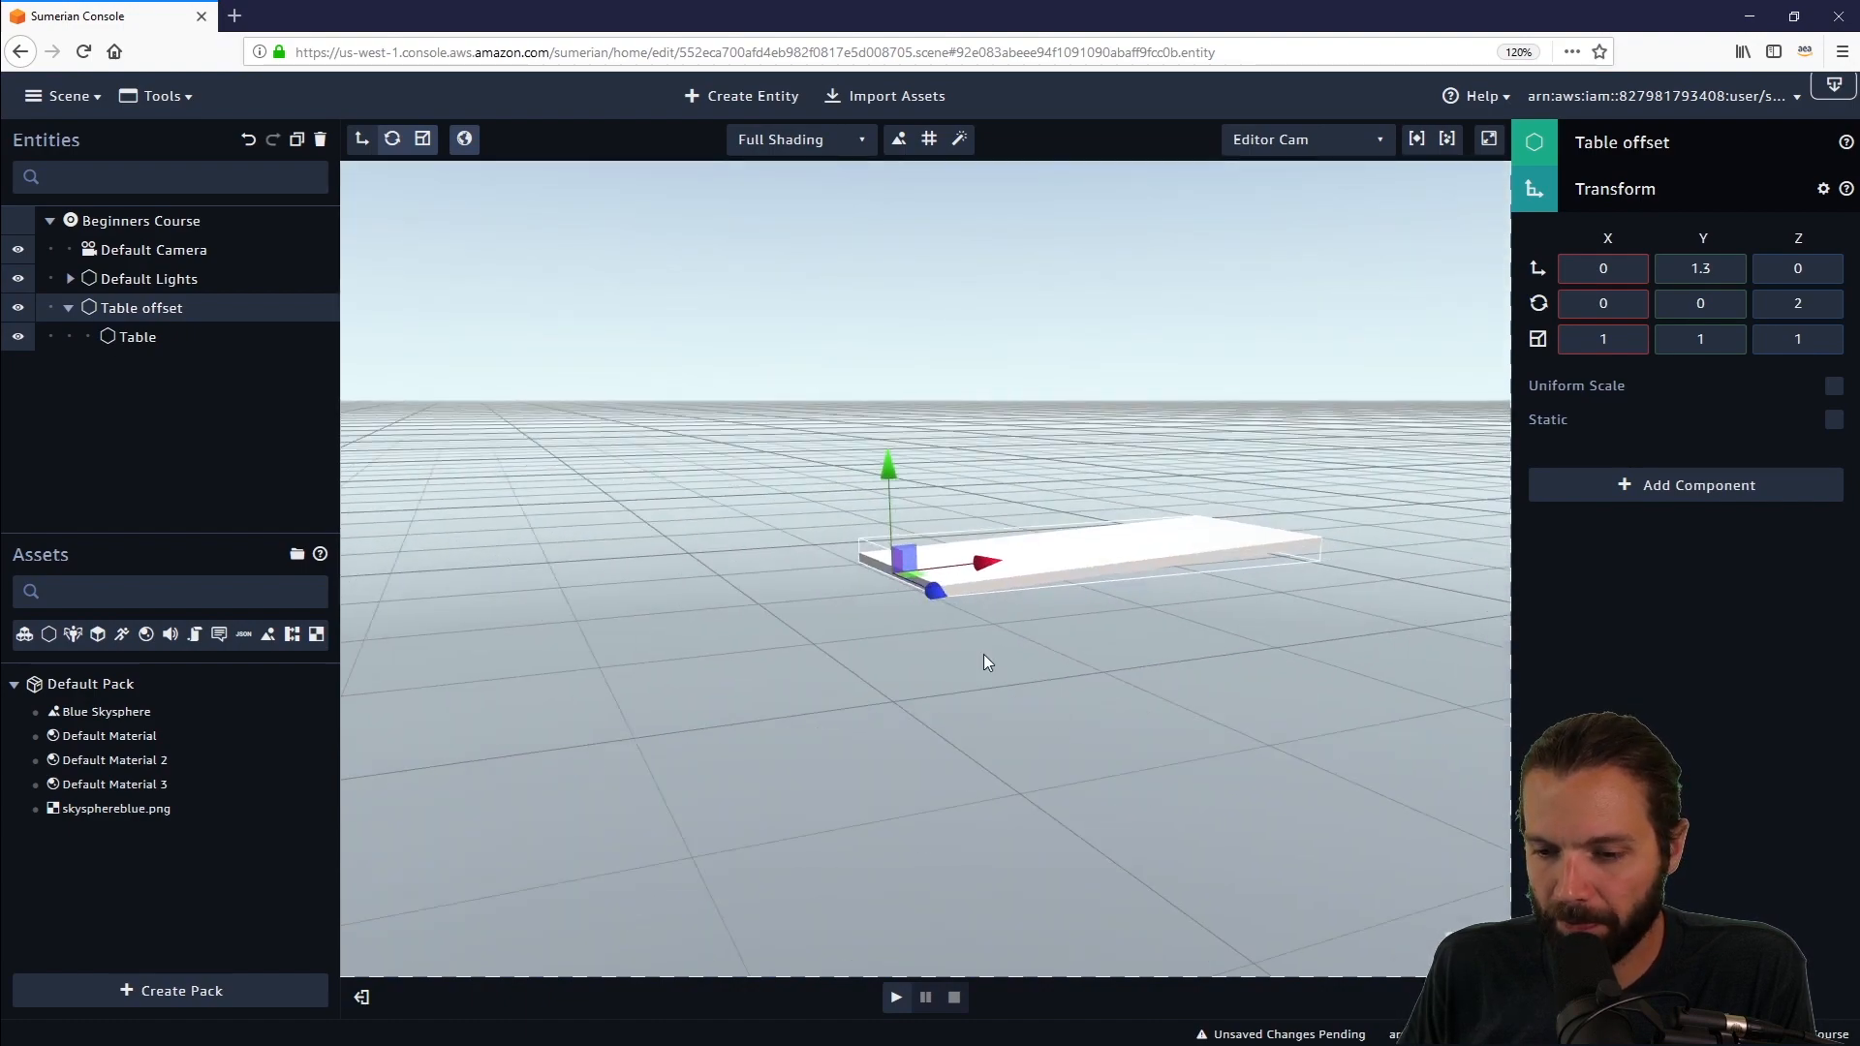
pyautogui.moveTo(1112, 681); pyautogui.dragTo(1096, 676)
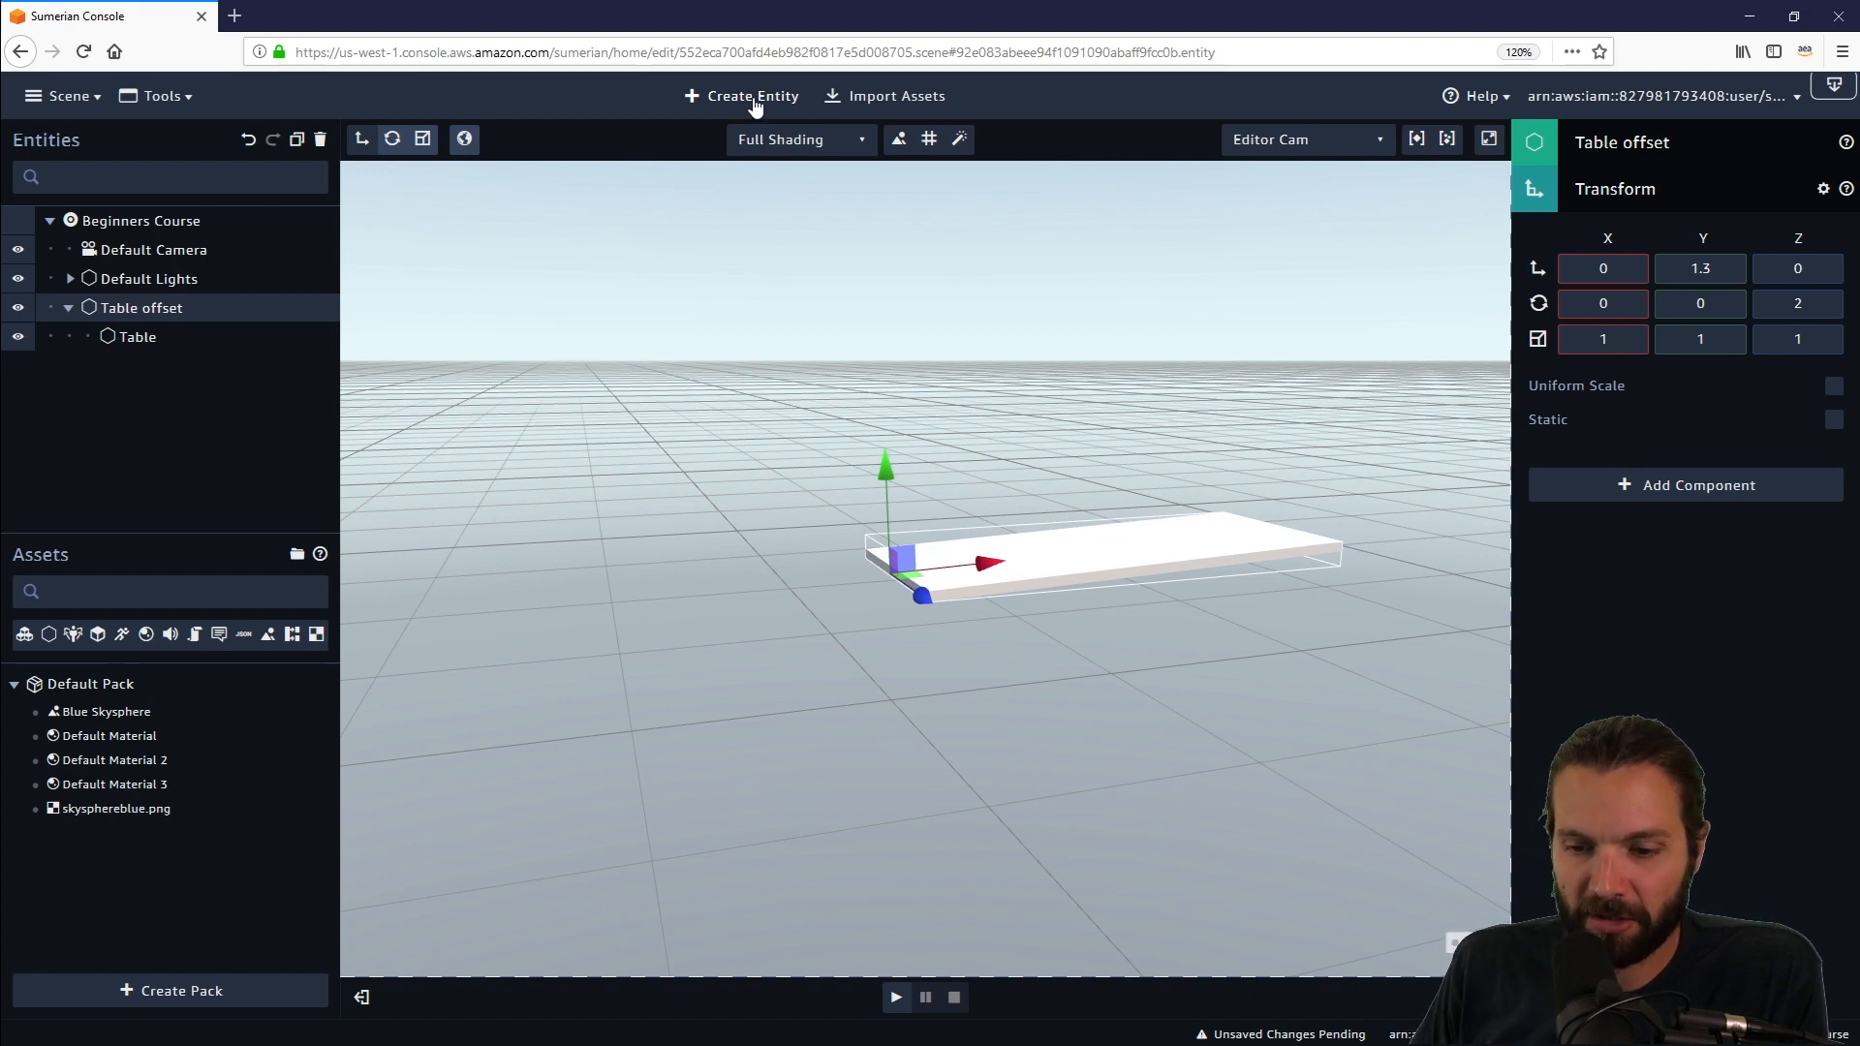
# Hide the scene grid to view the tabletop without it, and show the grid again.
pyautogui.click(929, 139)
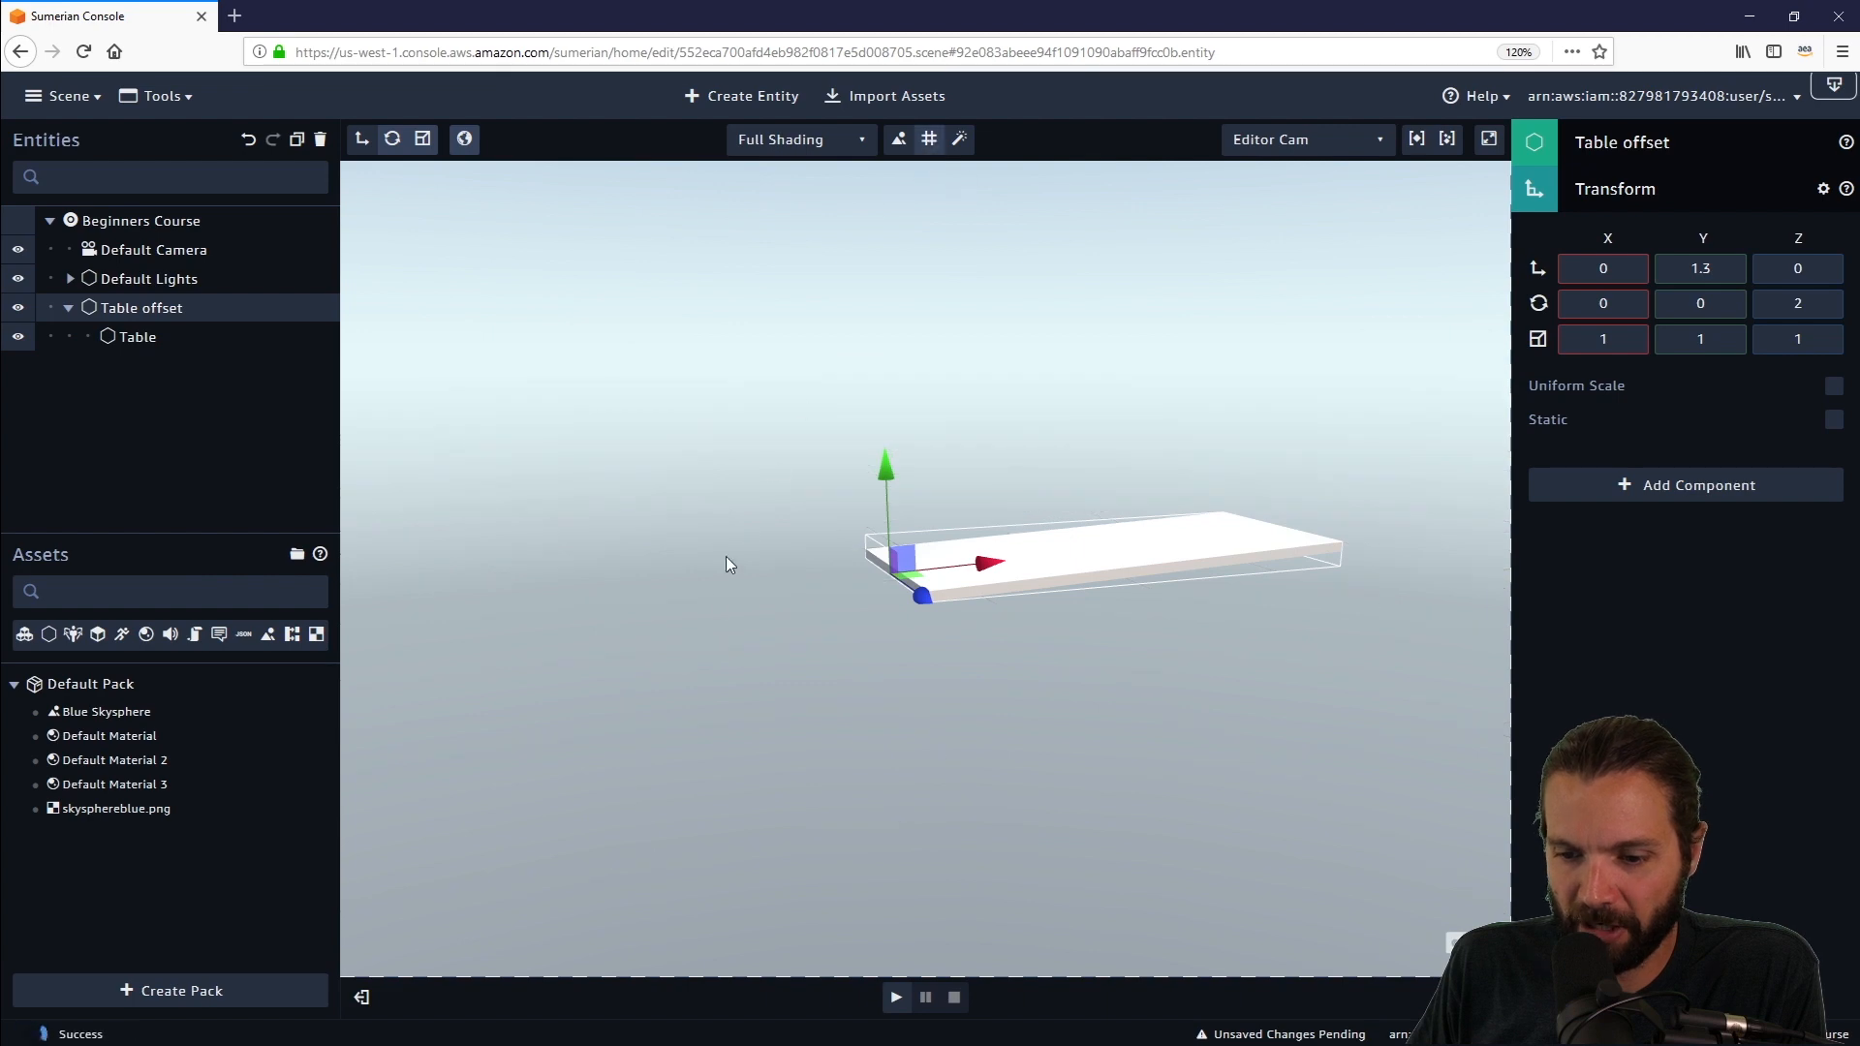
pyautogui.moveTo(727, 560); pyautogui.dragTo(823, 595)
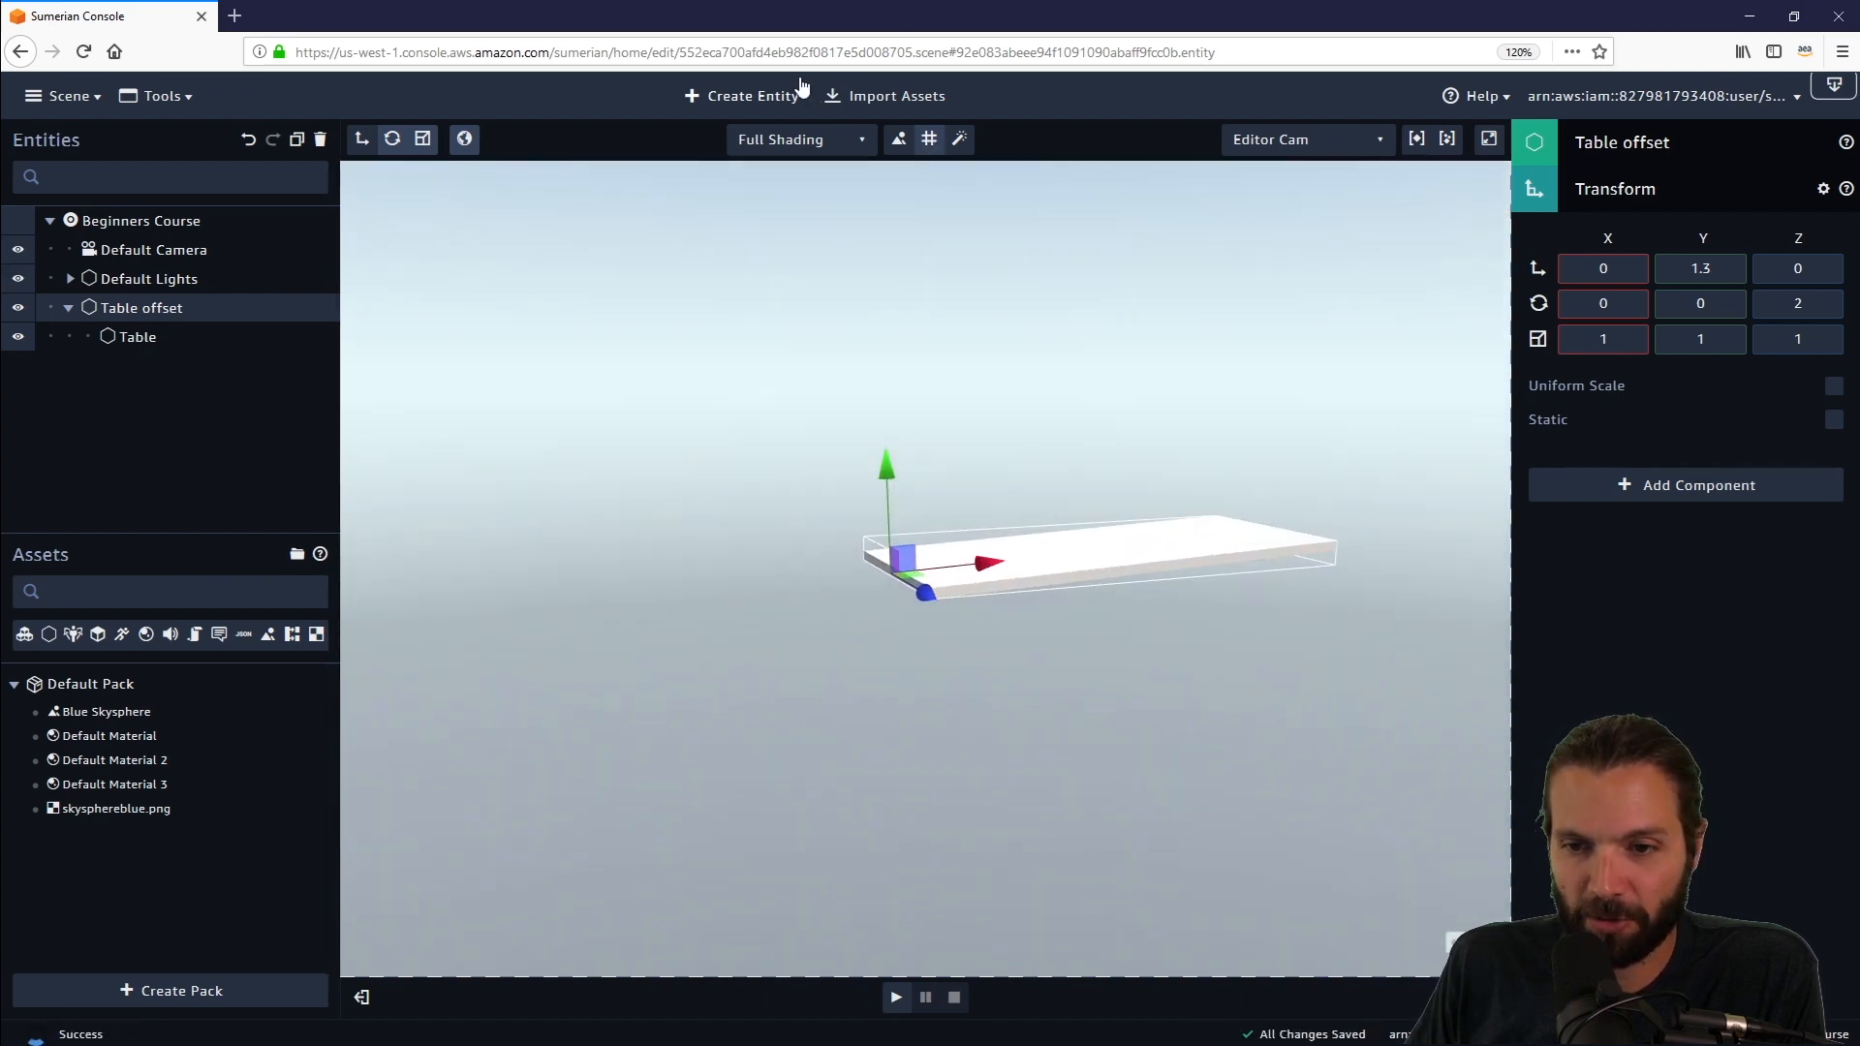
pyautogui.click(932, 143)
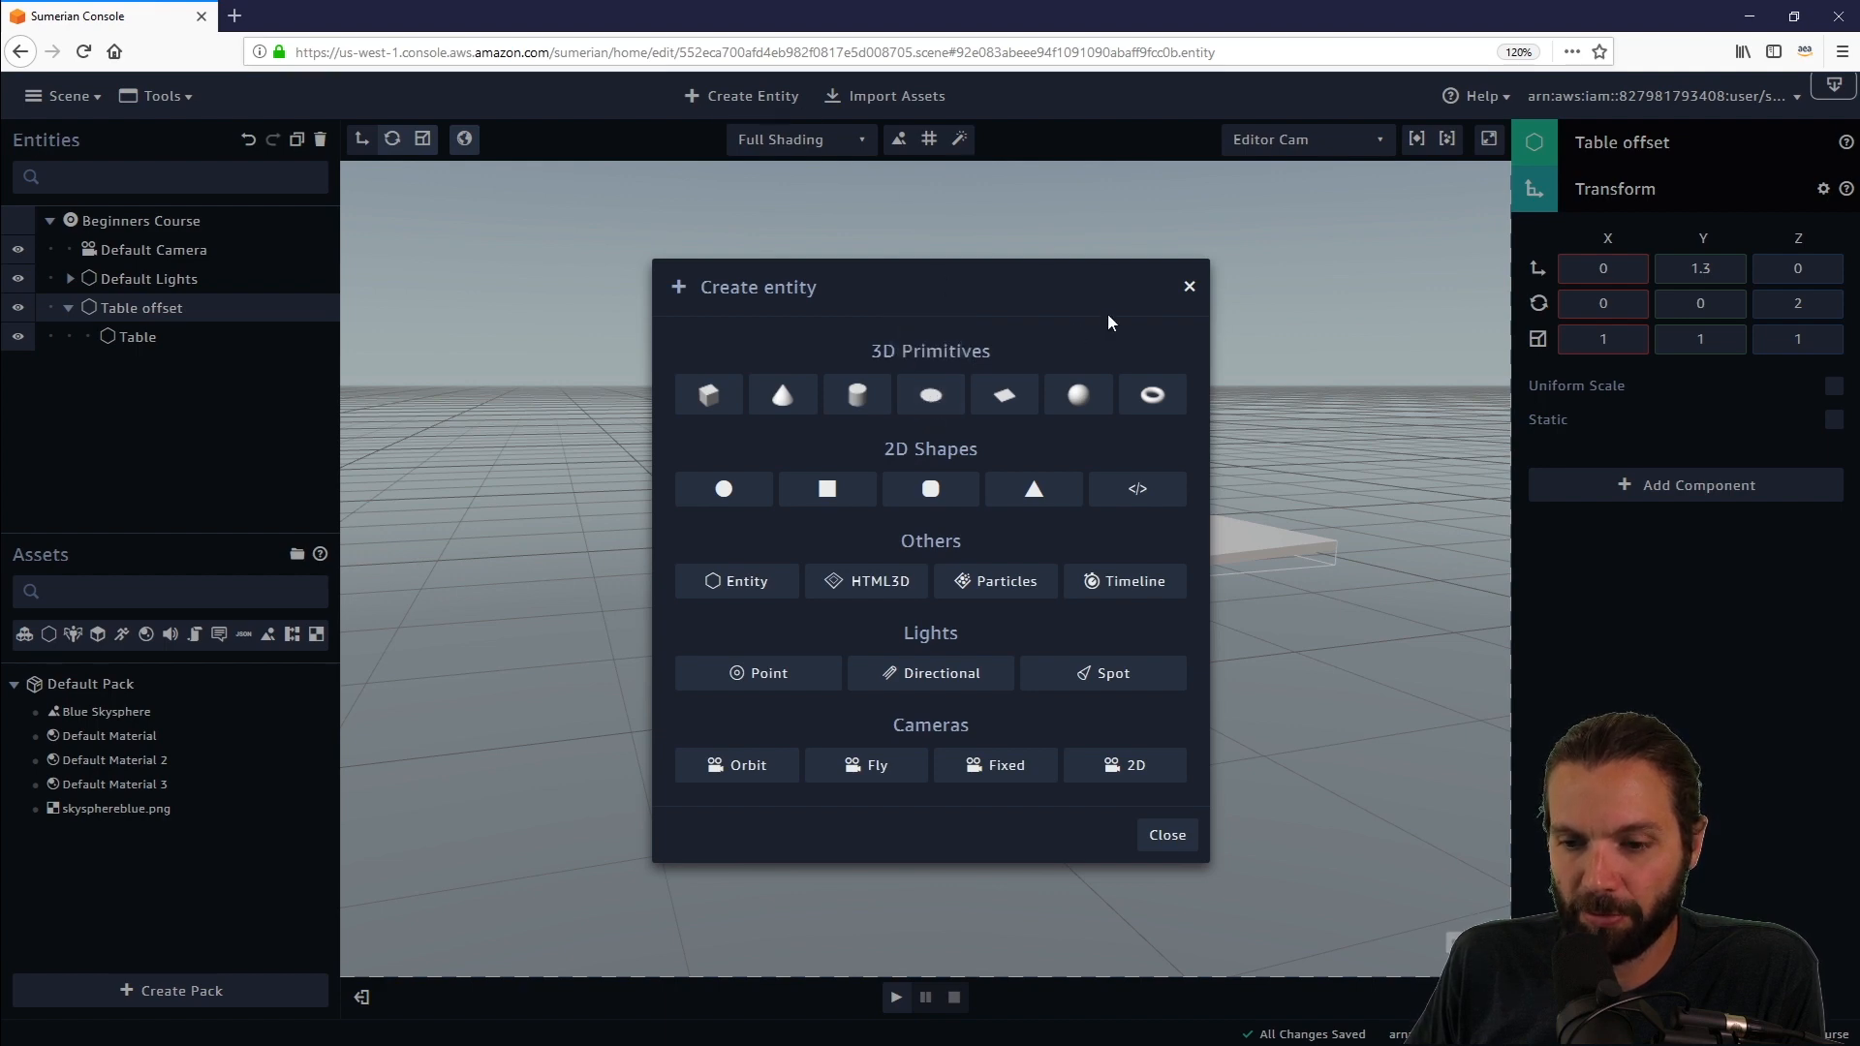
# Add a Disk primitive to the scene and look at it beneath the tabletop.
pyautogui.click(933, 396)
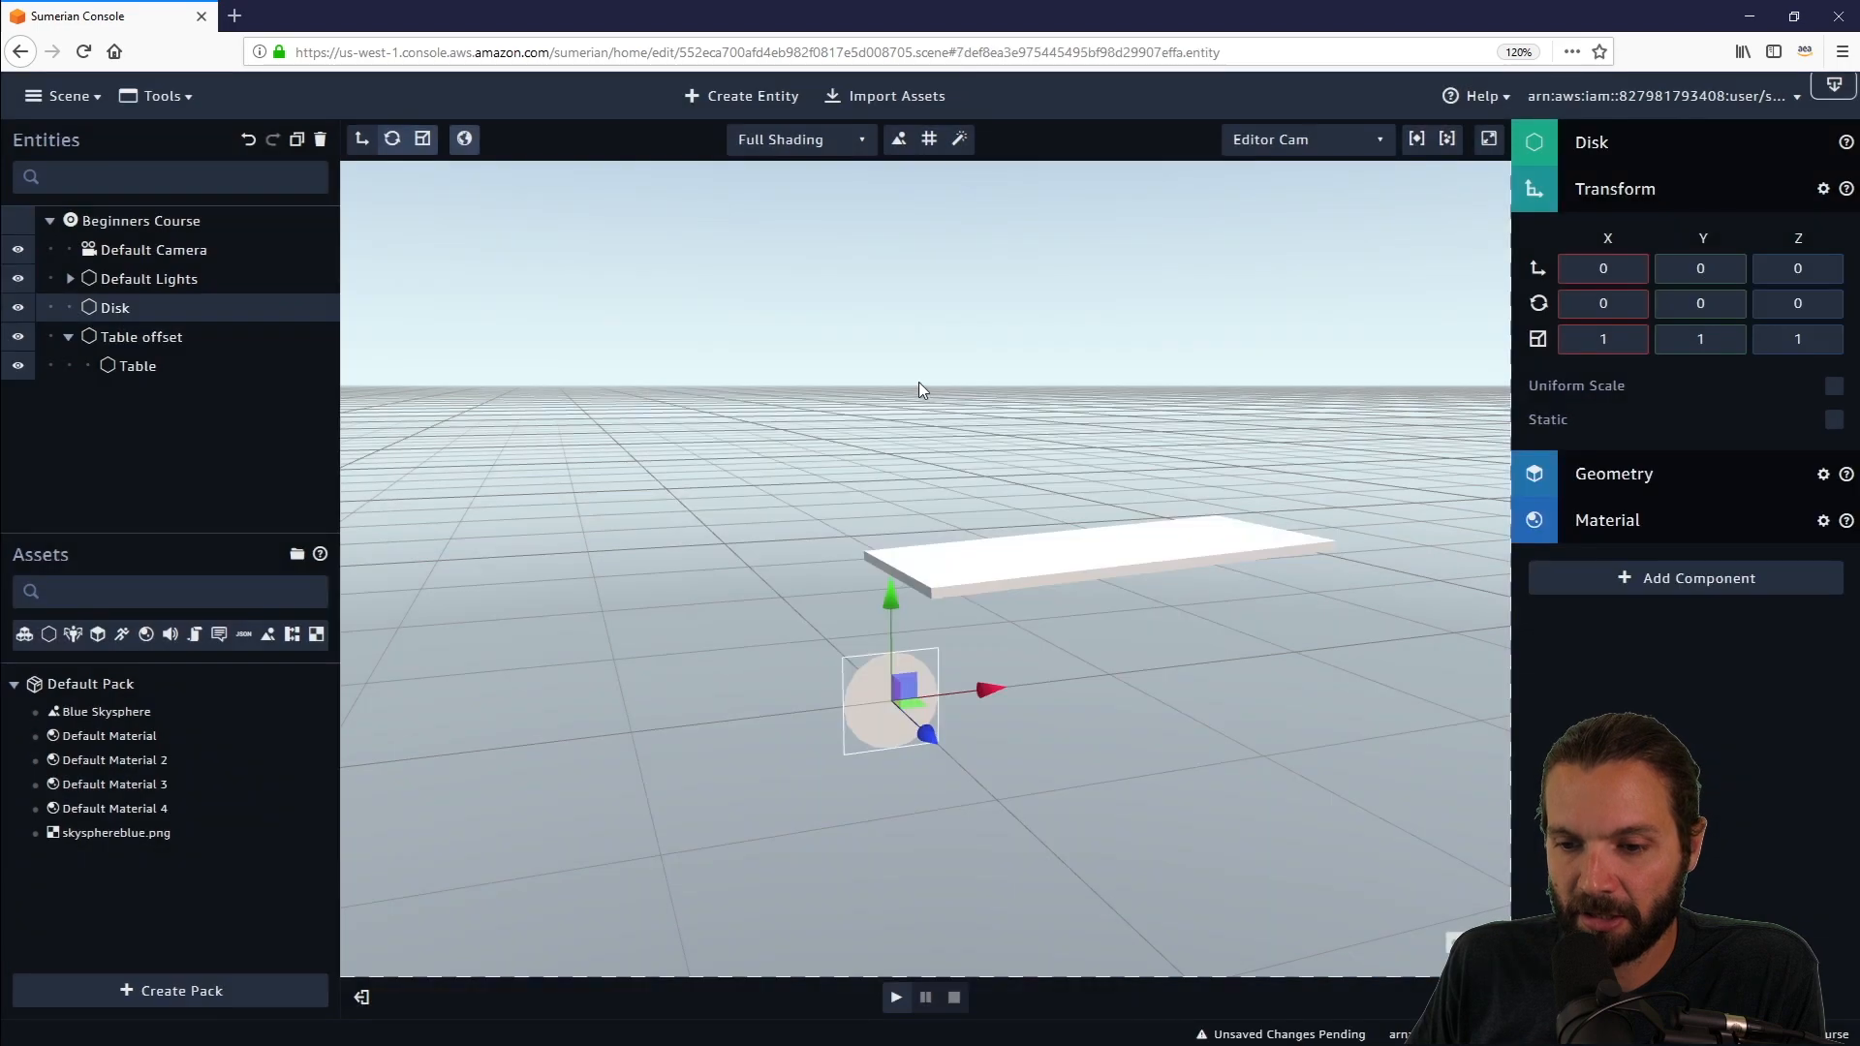
pyautogui.moveTo(834, 407); pyautogui.dragTo(971, 372)
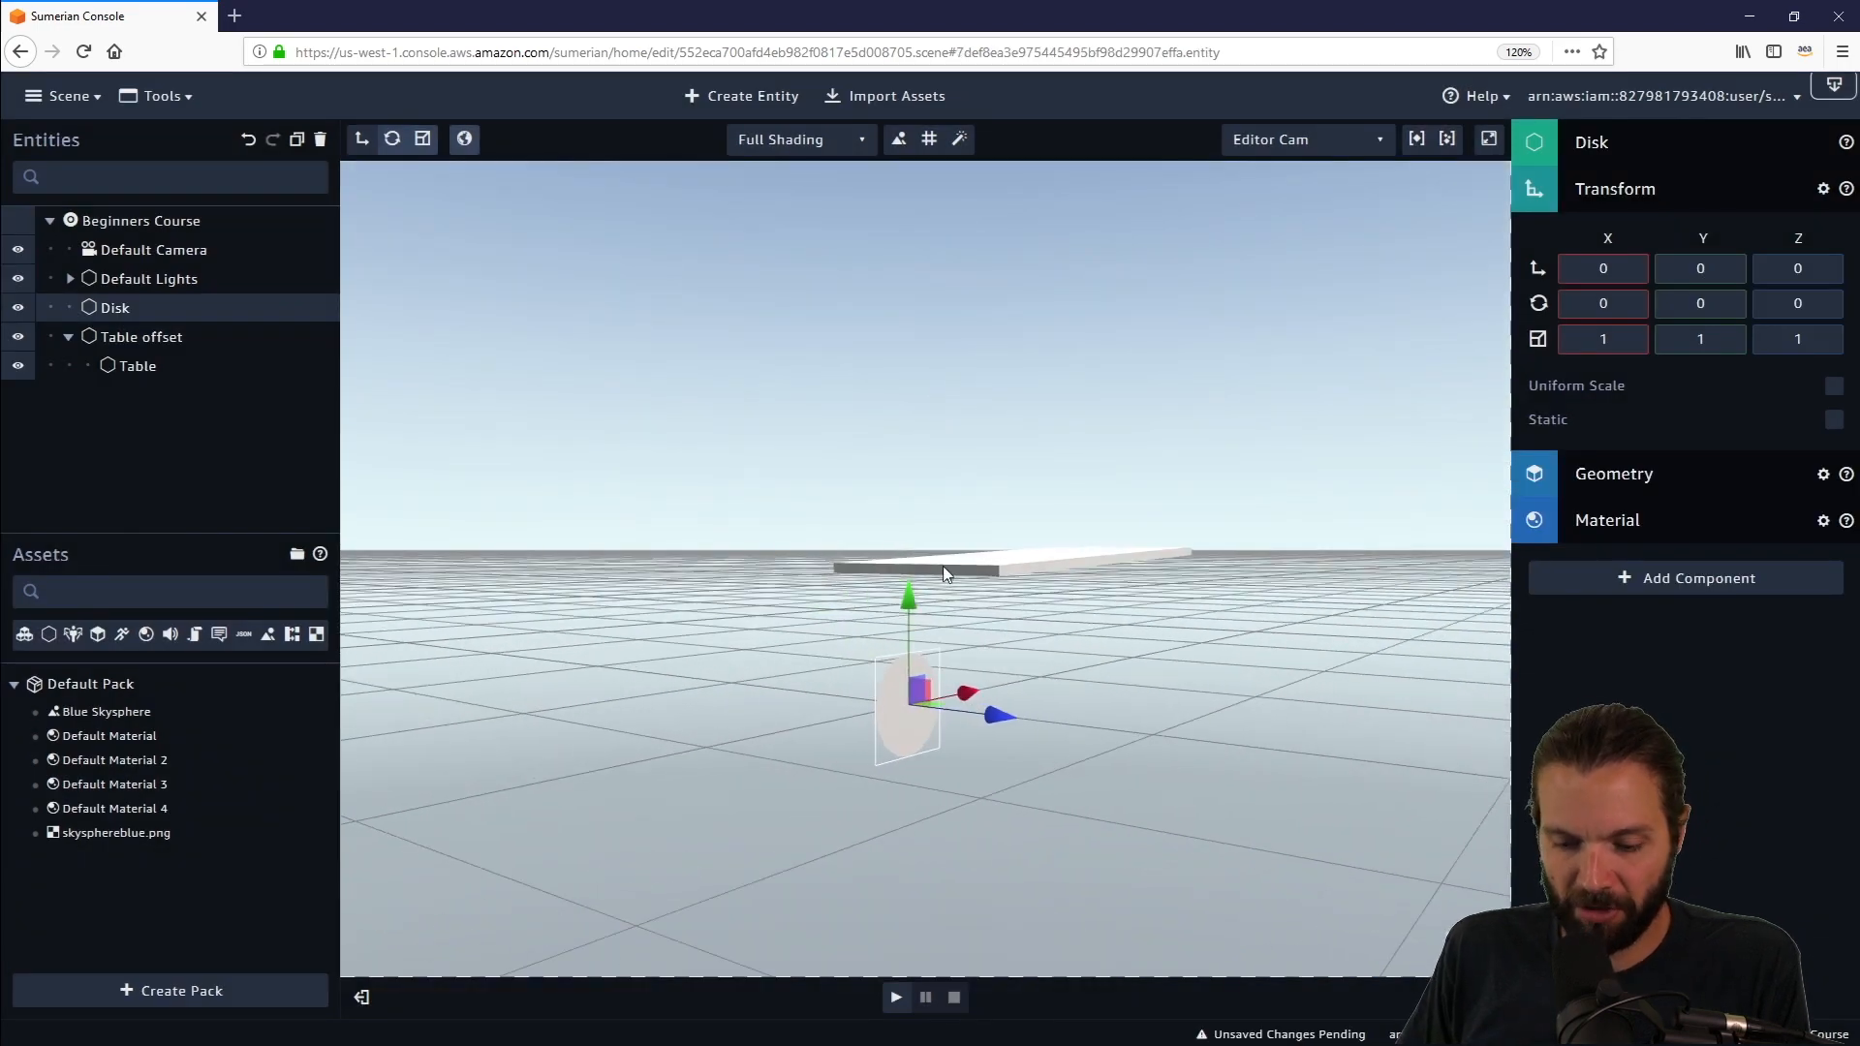
pyautogui.scroll(-3, 978, 682)
pyautogui.scroll(5, 978, 682)
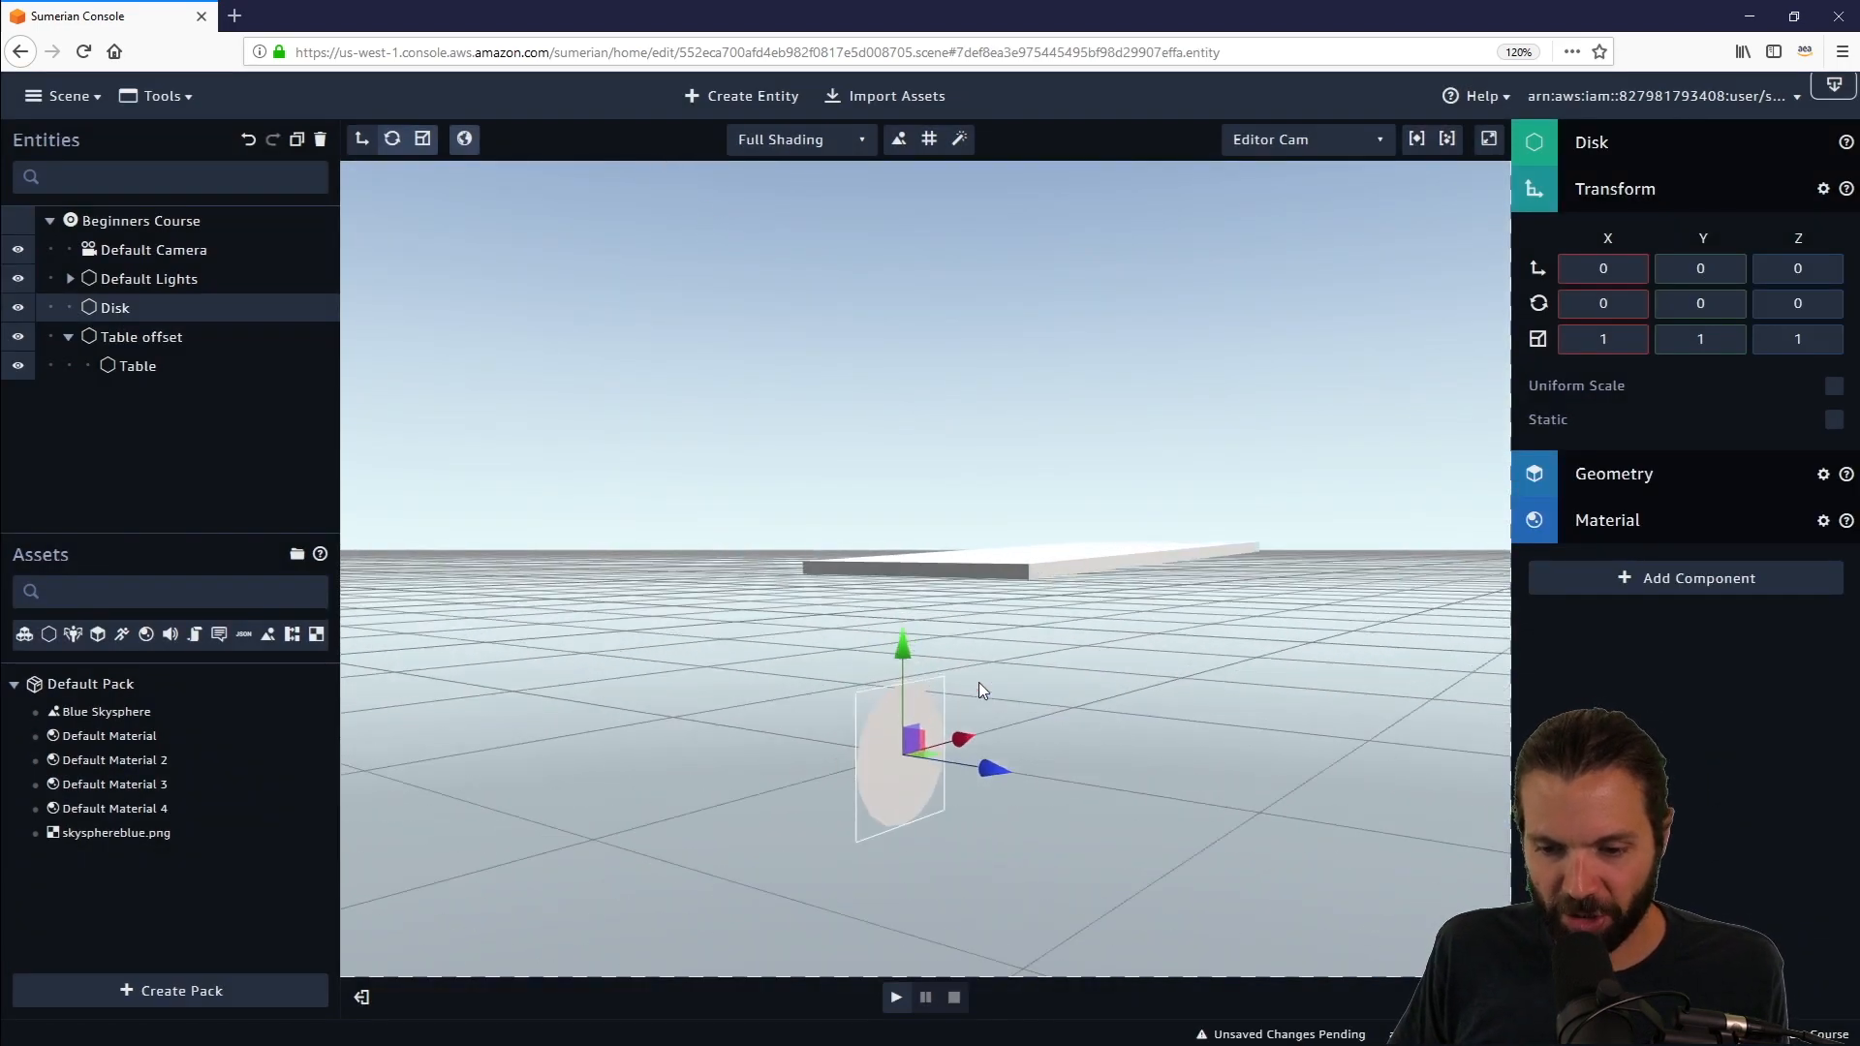
pyautogui.scroll(3, 978, 684)
pyautogui.moveTo(1088, 842); pyautogui.dragTo(1094, 476, button='middle')
pyautogui.click(755, 94)
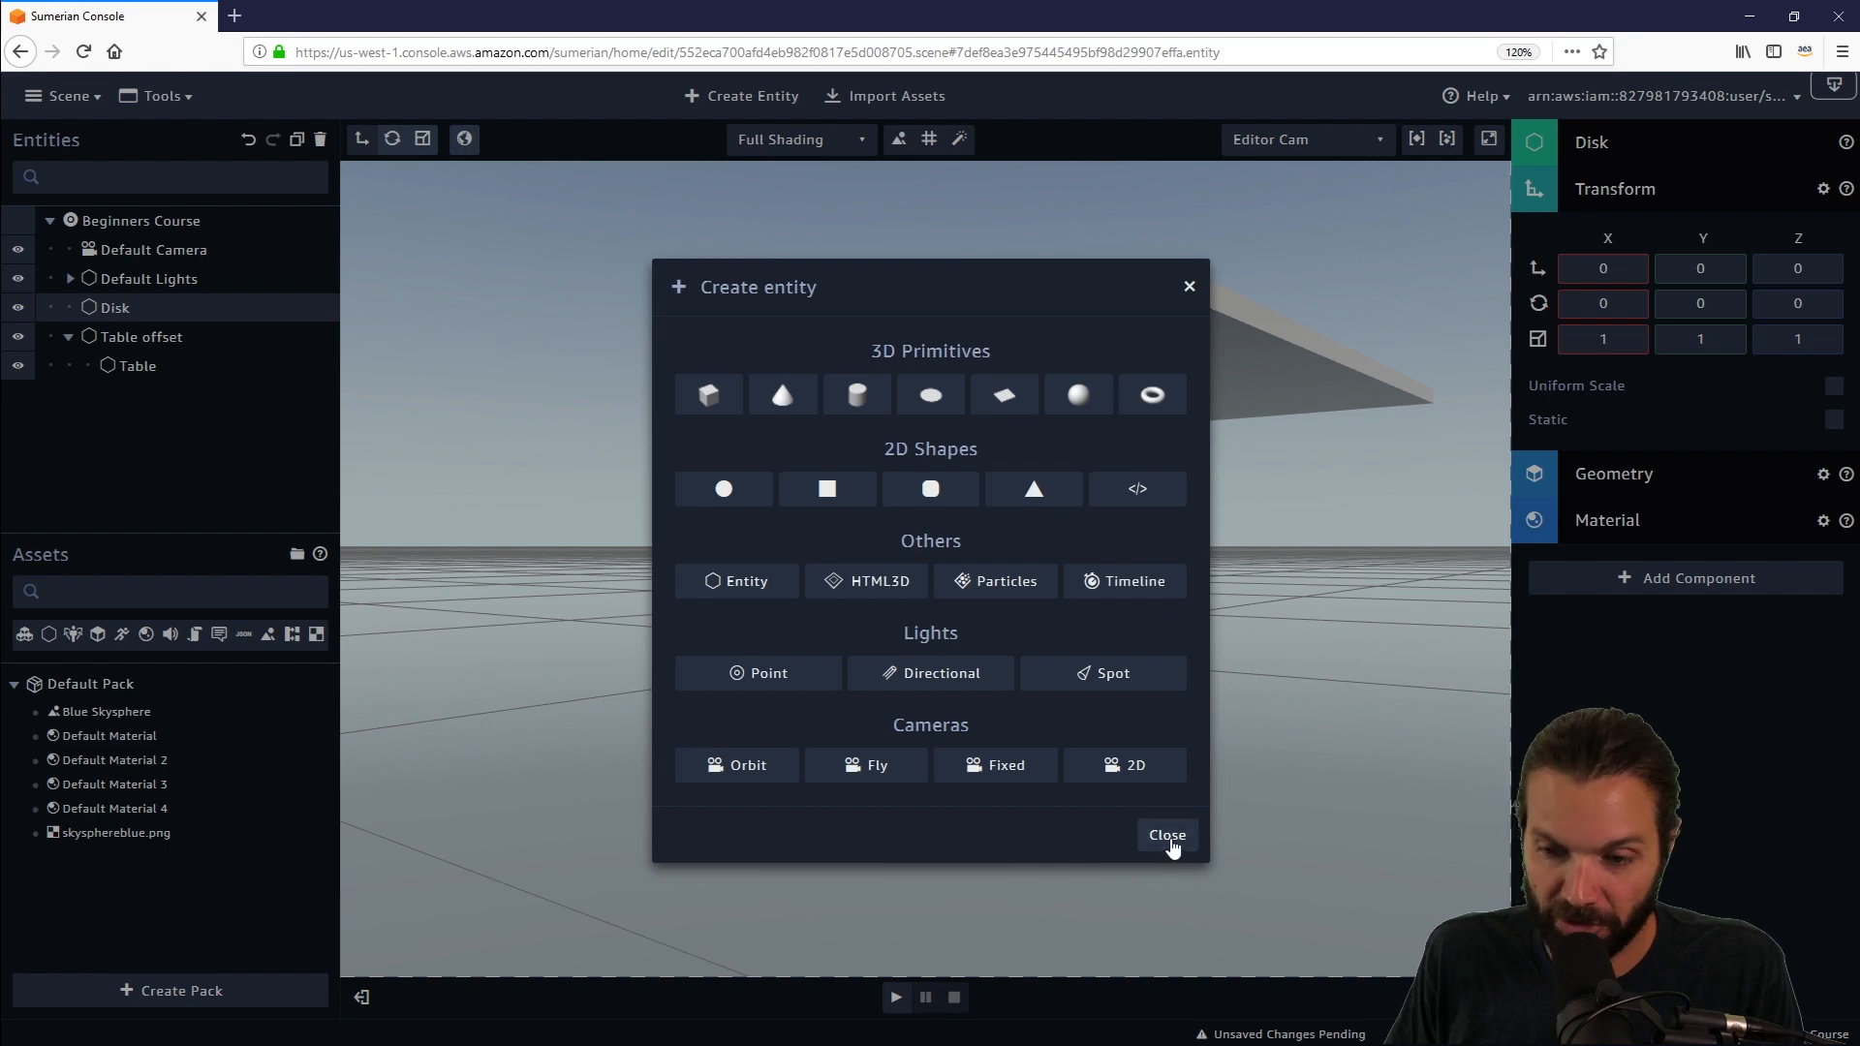
pyautogui.click(1167, 835)
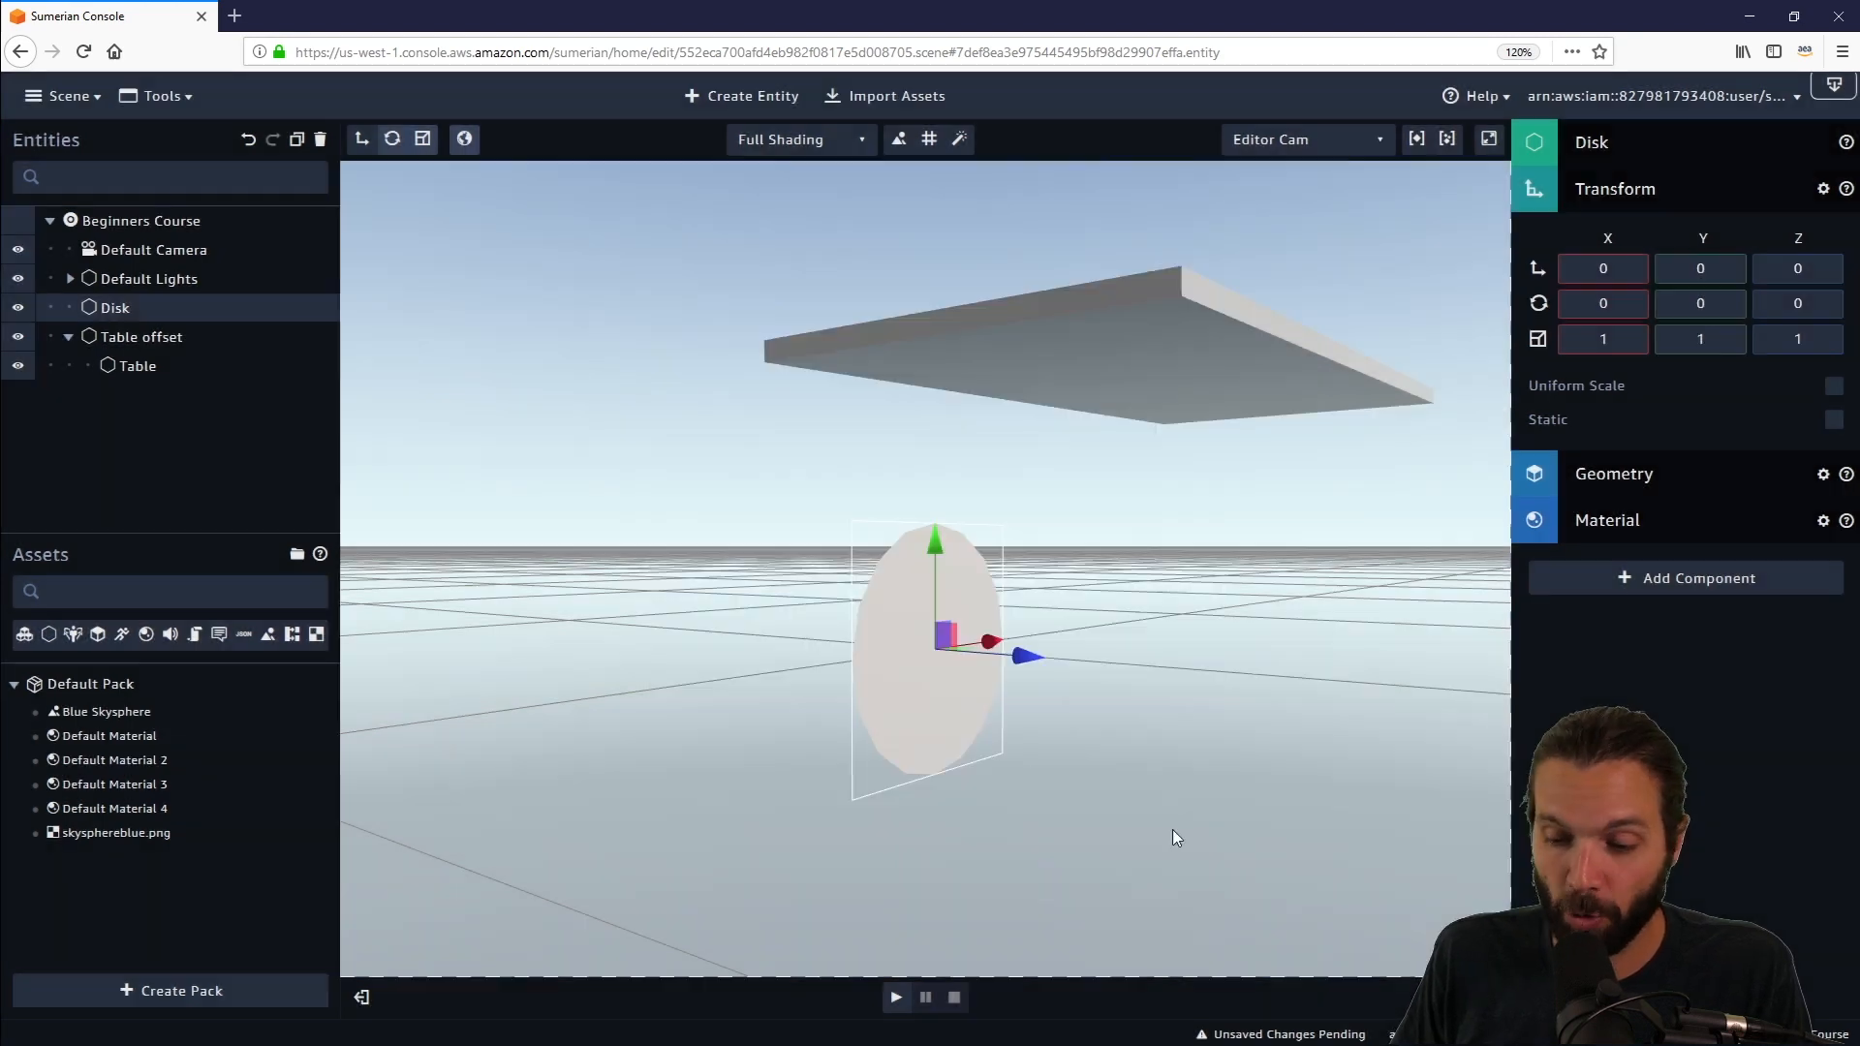
# Lay the Disk flat on the ground plane by setting its X rotation to -90.
pyautogui.moveTo(1165, 676); pyautogui.dragTo(1092, 676)
pyautogui.scroll(5, 1087, 653)
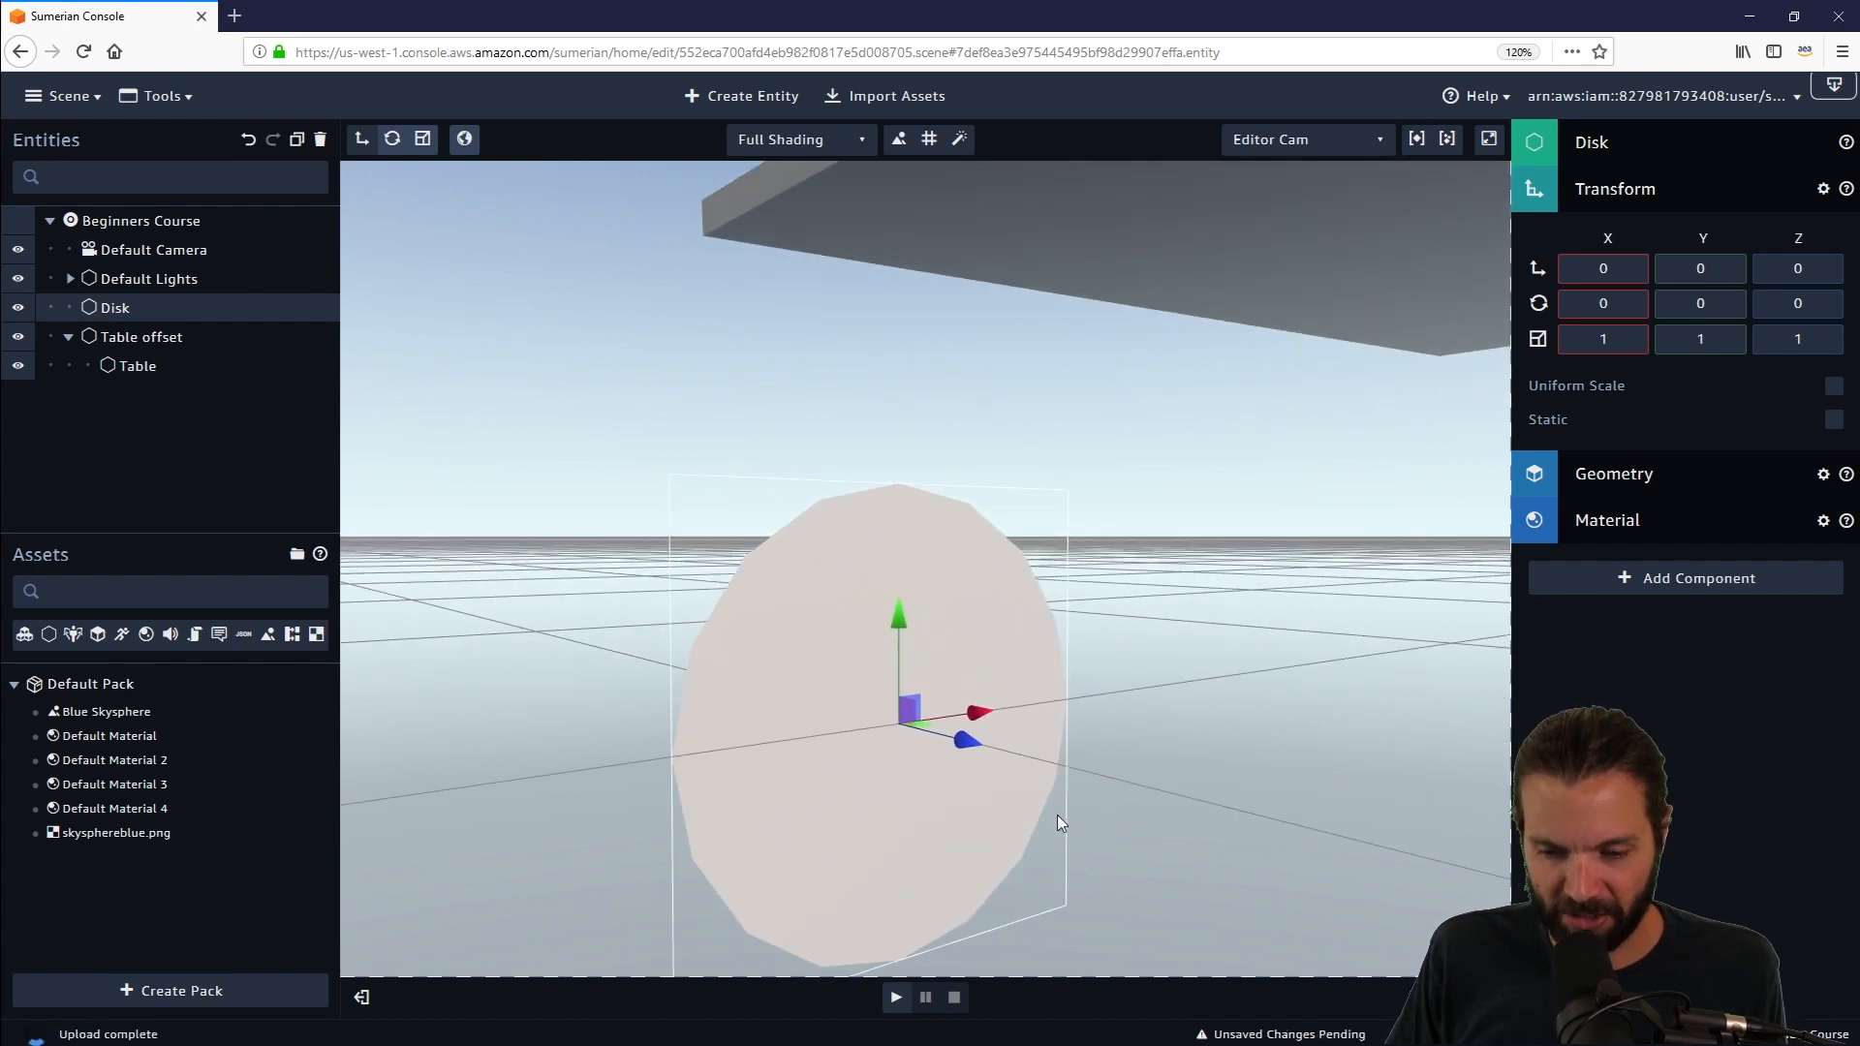
pyautogui.moveTo(1078, 843); pyautogui.dragTo(972, 809)
pyautogui.moveTo(976, 704); pyautogui.dragTo(1124, 701)
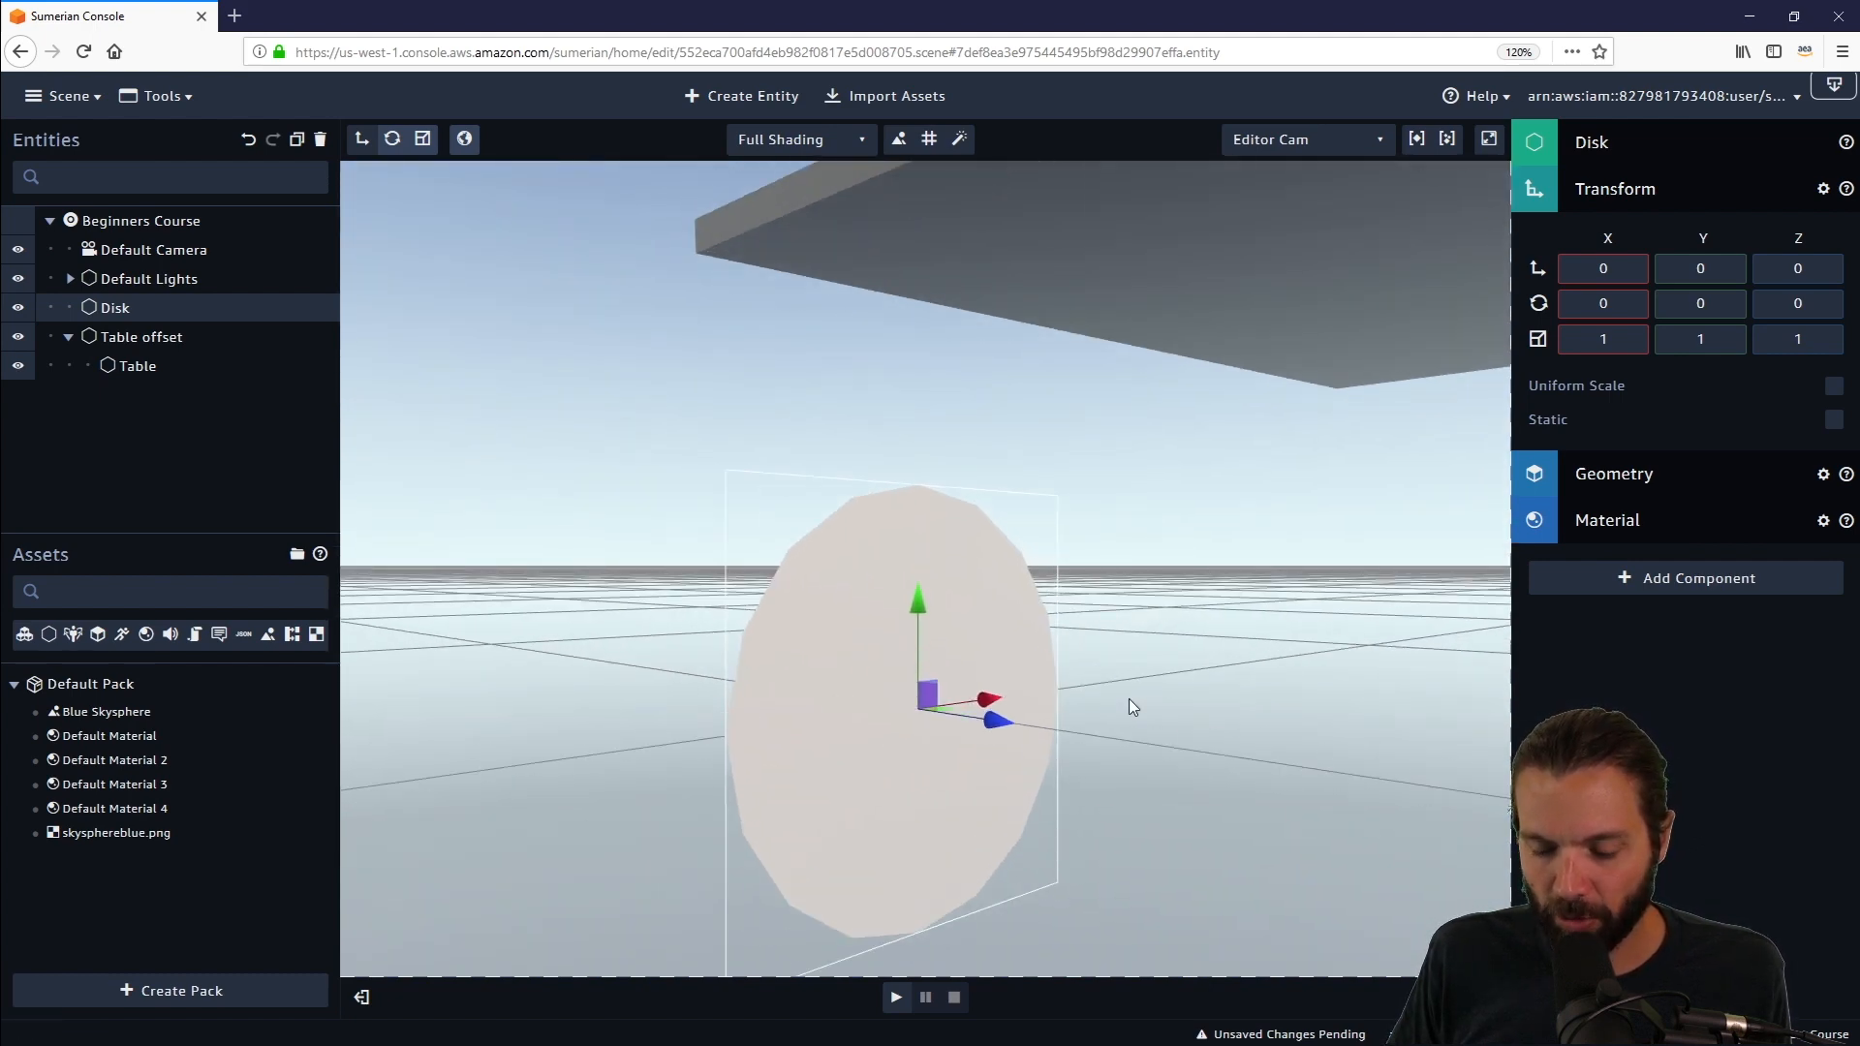
pyautogui.scroll(-3, 1129, 699)
pyautogui.moveTo(1233, 477); pyautogui.dragTo(1217, 543)
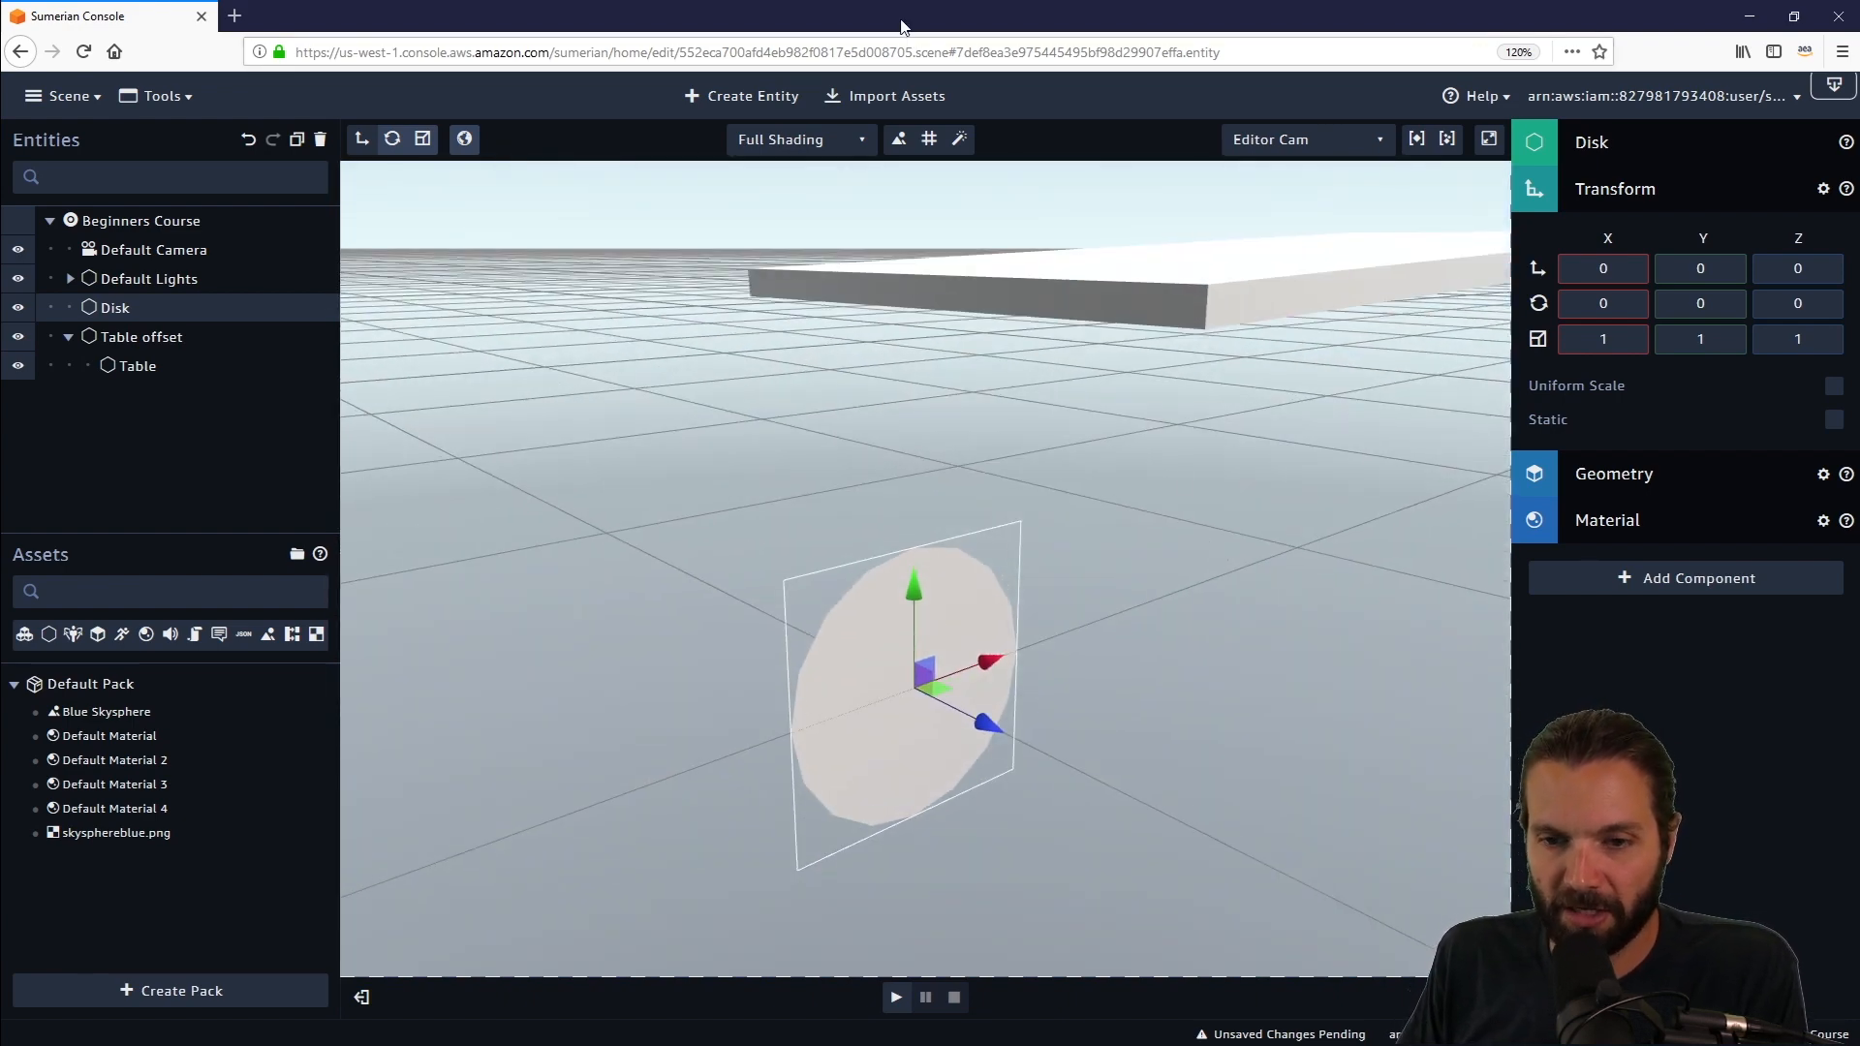
pyautogui.moveTo(991, 839); pyautogui.dragTo(1095, 780)
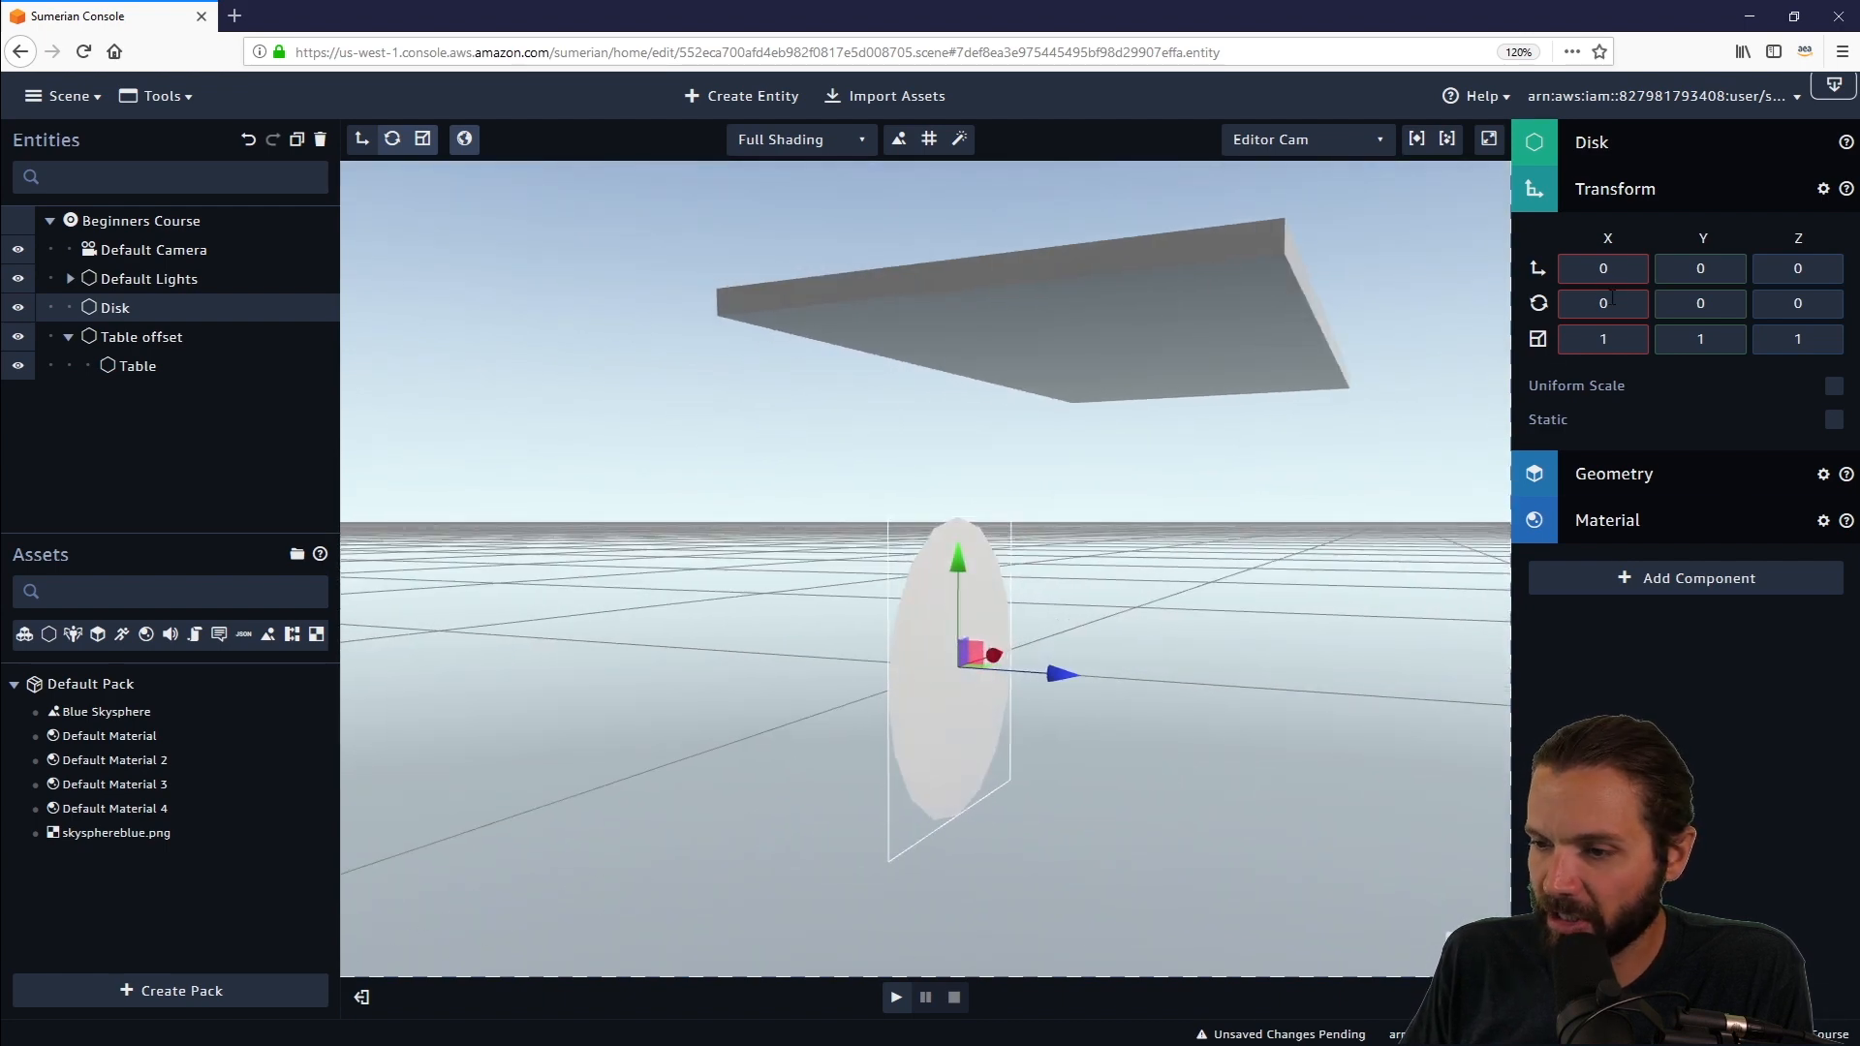
pyautogui.write('-90')
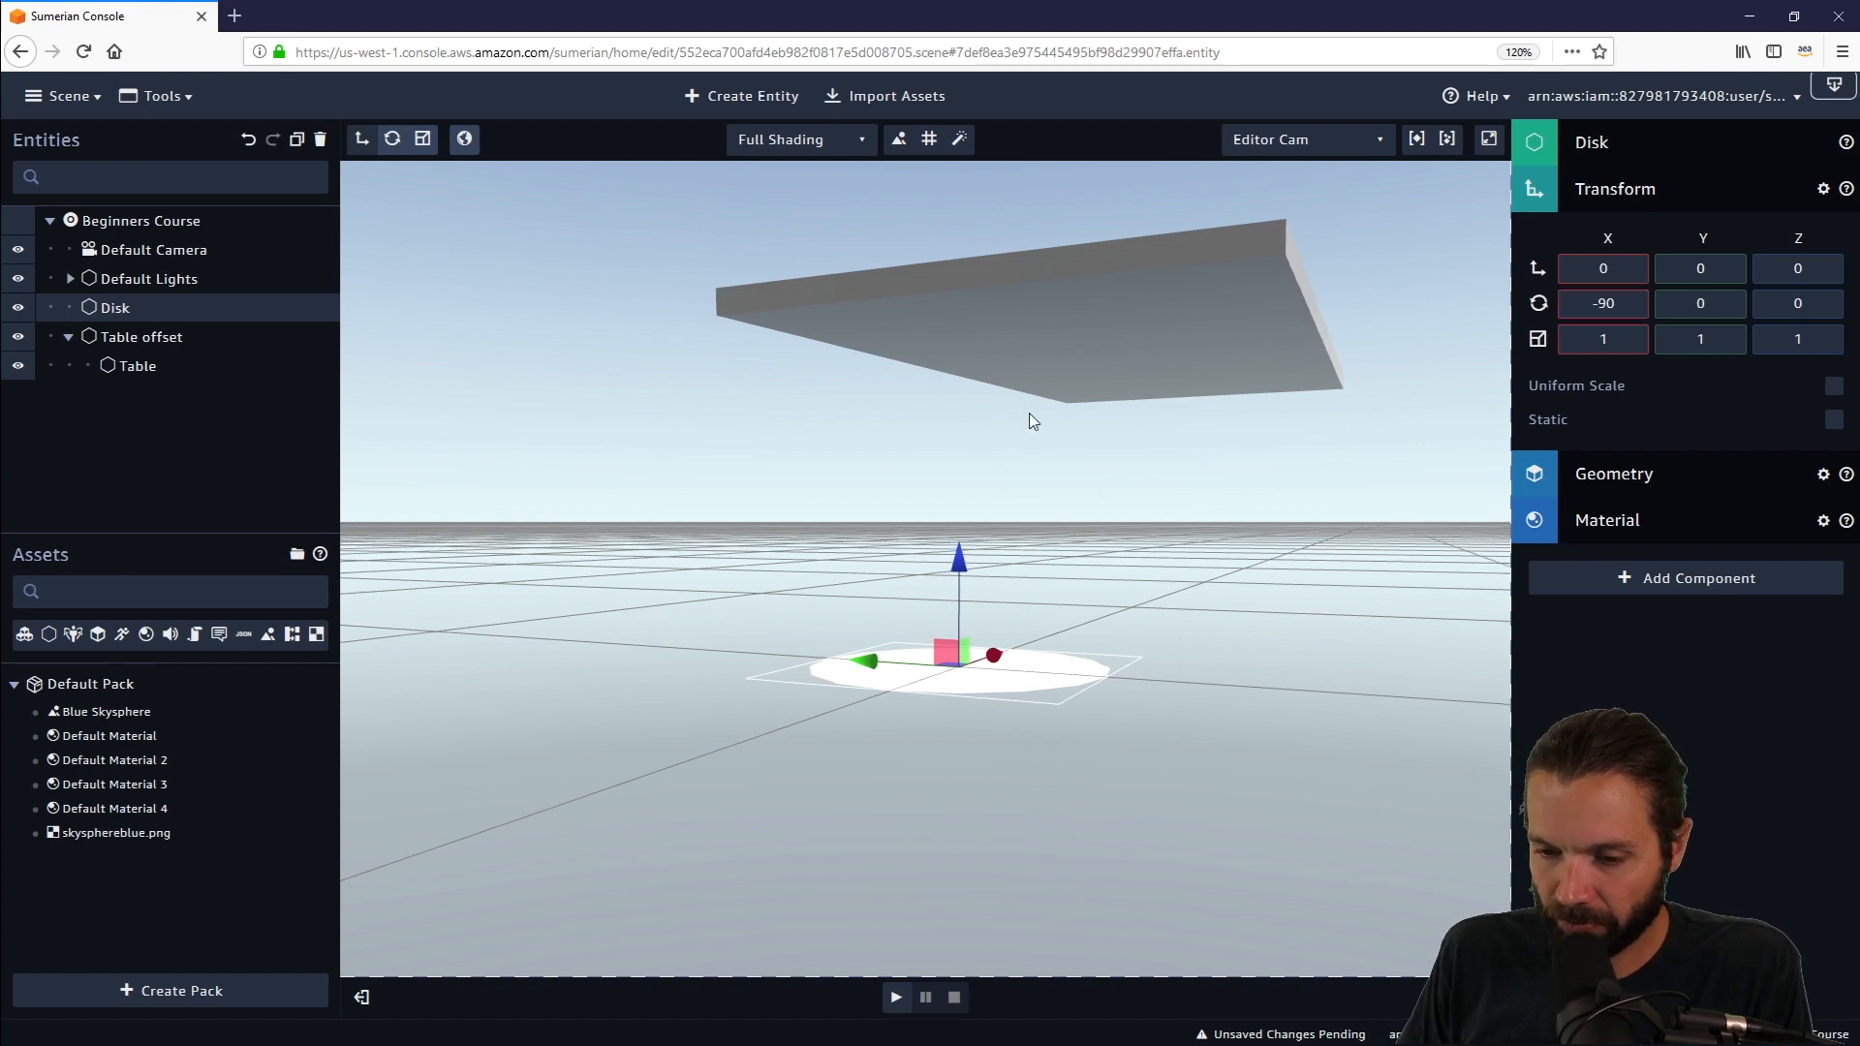
# Turn on uniform scale for the Disk and set its scale to 100 to form a large floor.
pyautogui.moveTo(1030, 415); pyautogui.dragTo(984, 523)
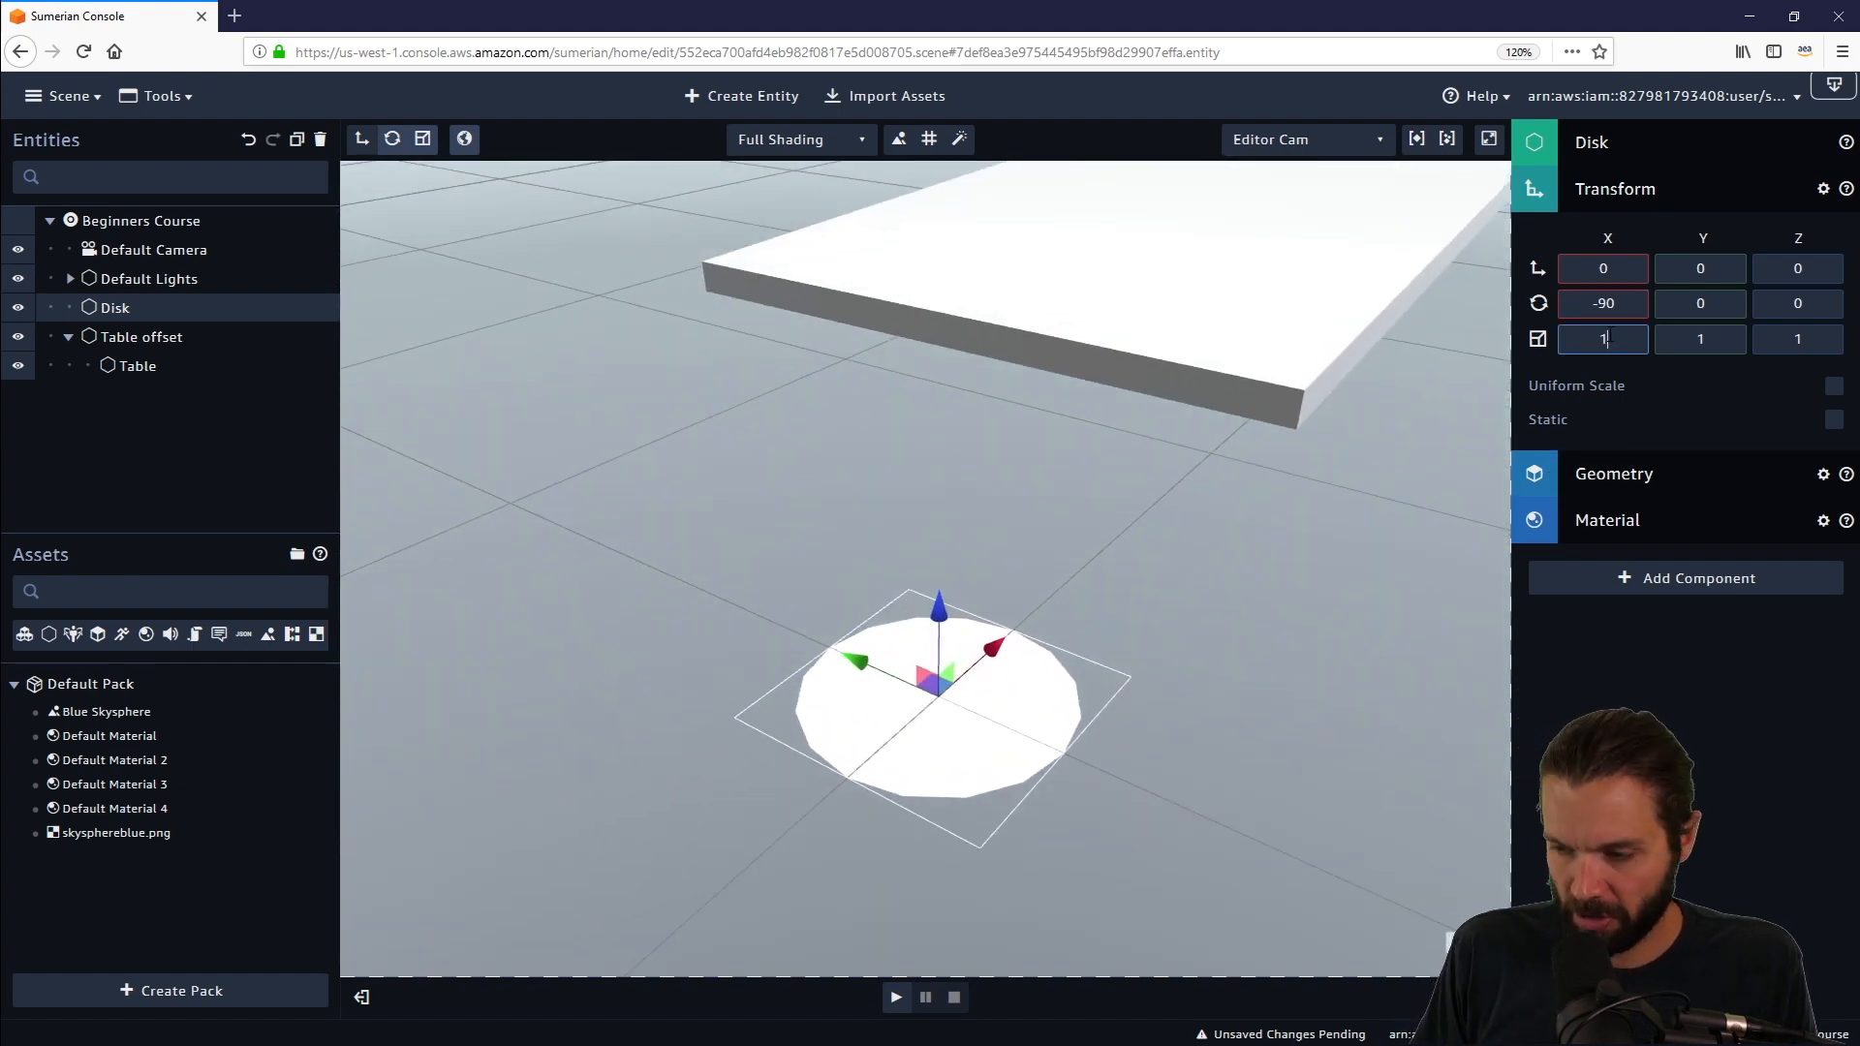
pyautogui.click(1830, 389)
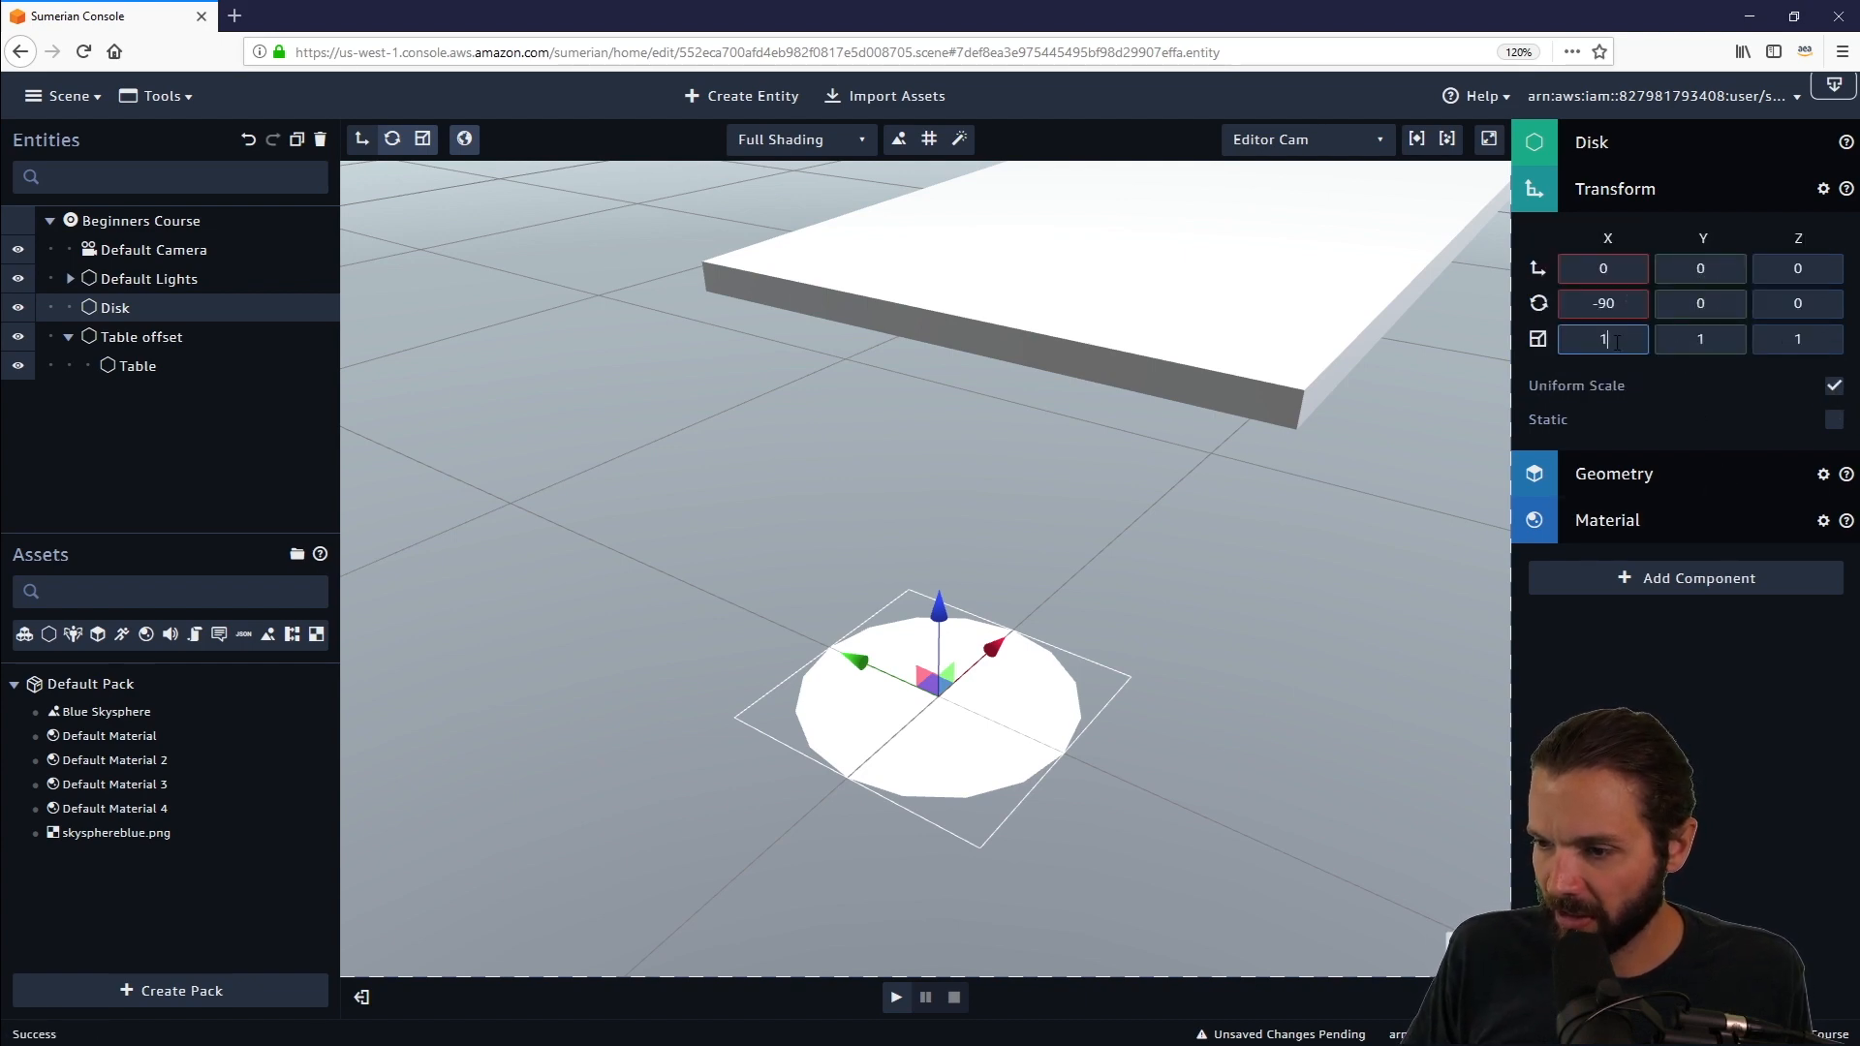
pyautogui.write('0')
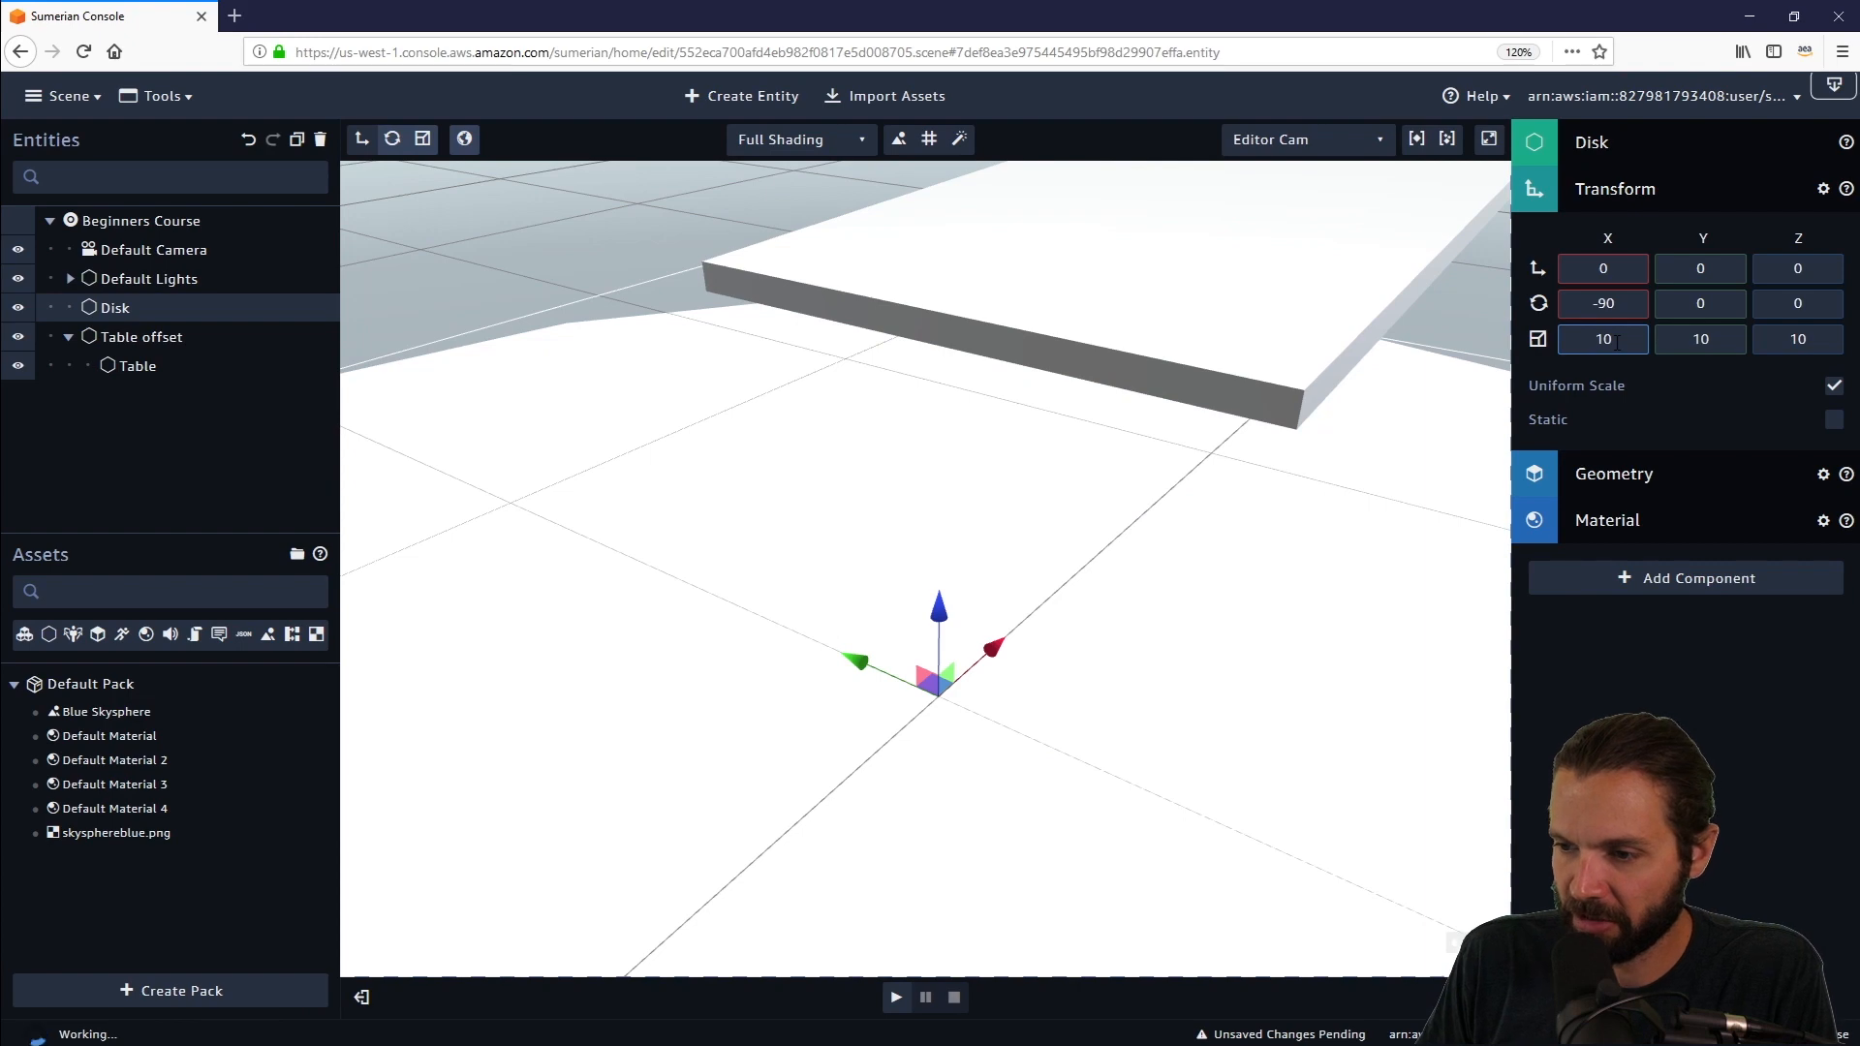
pyautogui.write('0')
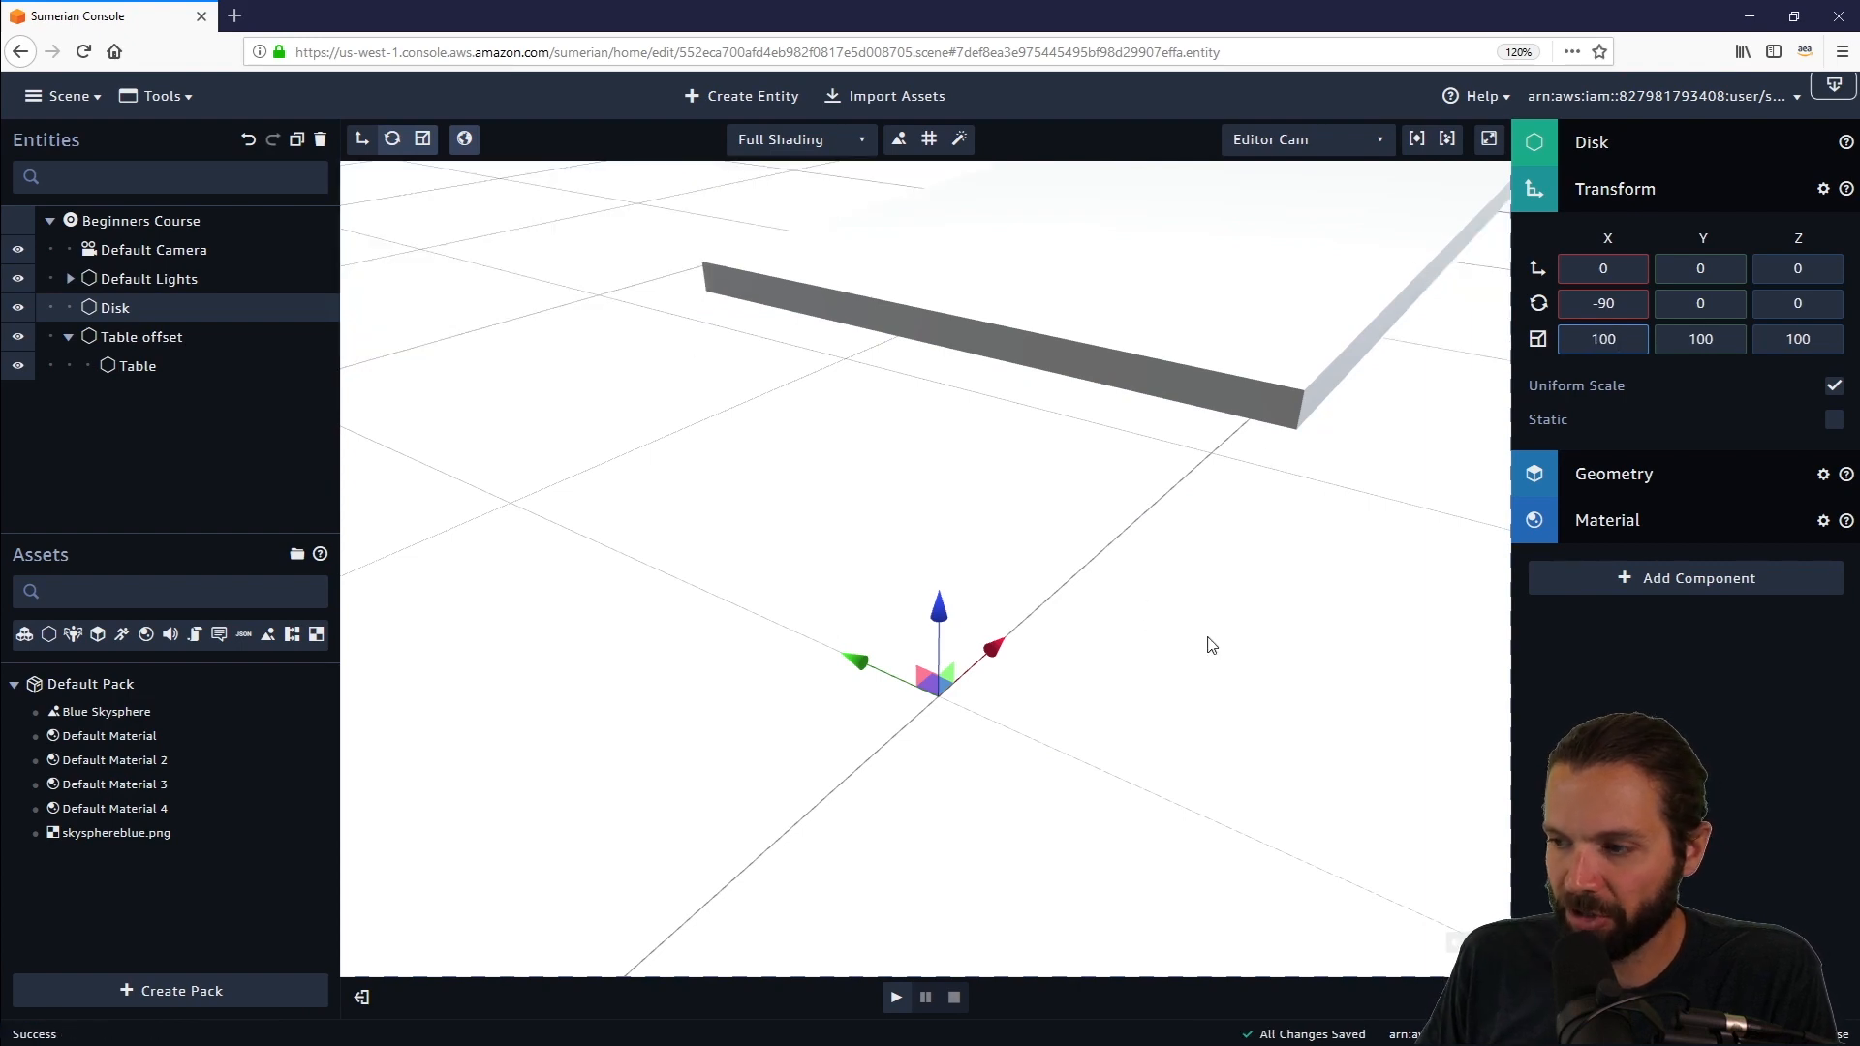
pyautogui.moveTo(1210, 645); pyautogui.dragTo(902, 504)
pyautogui.scroll(-5, 1007, 576)
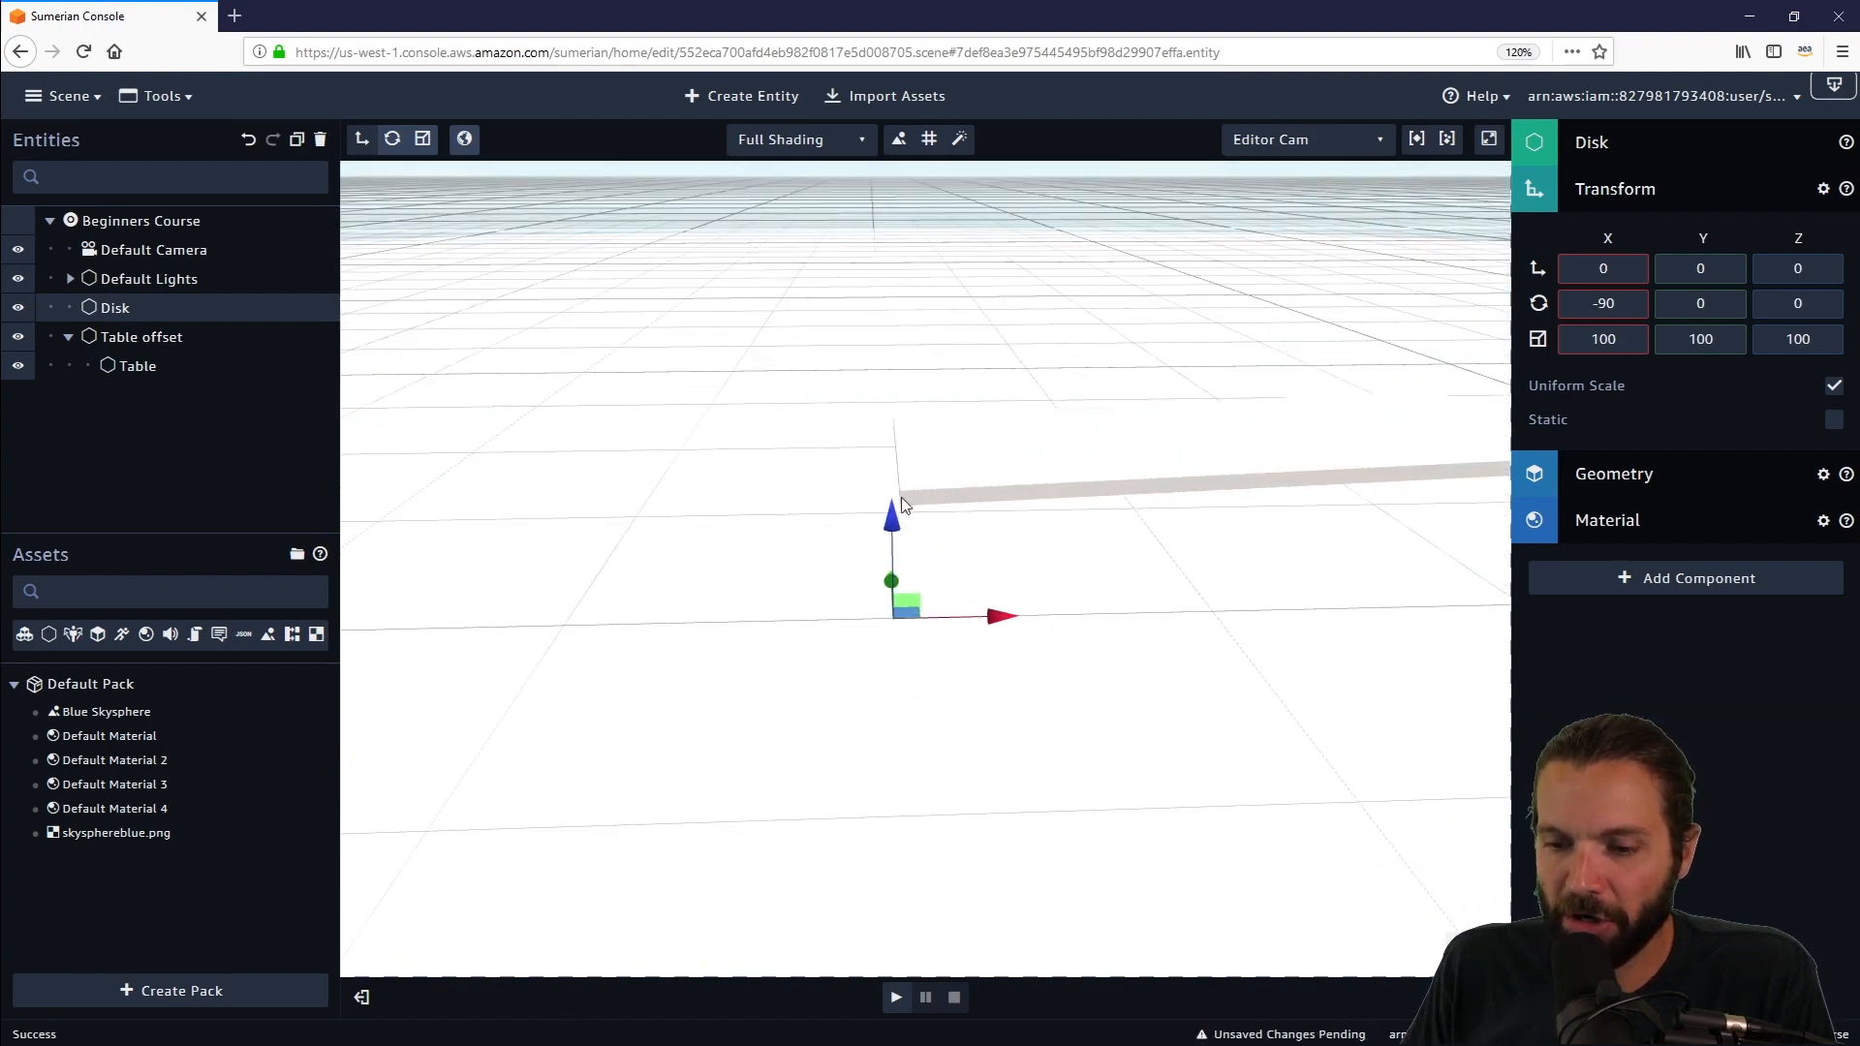
pyautogui.moveTo(969, 757); pyautogui.dragTo(1150, 825)
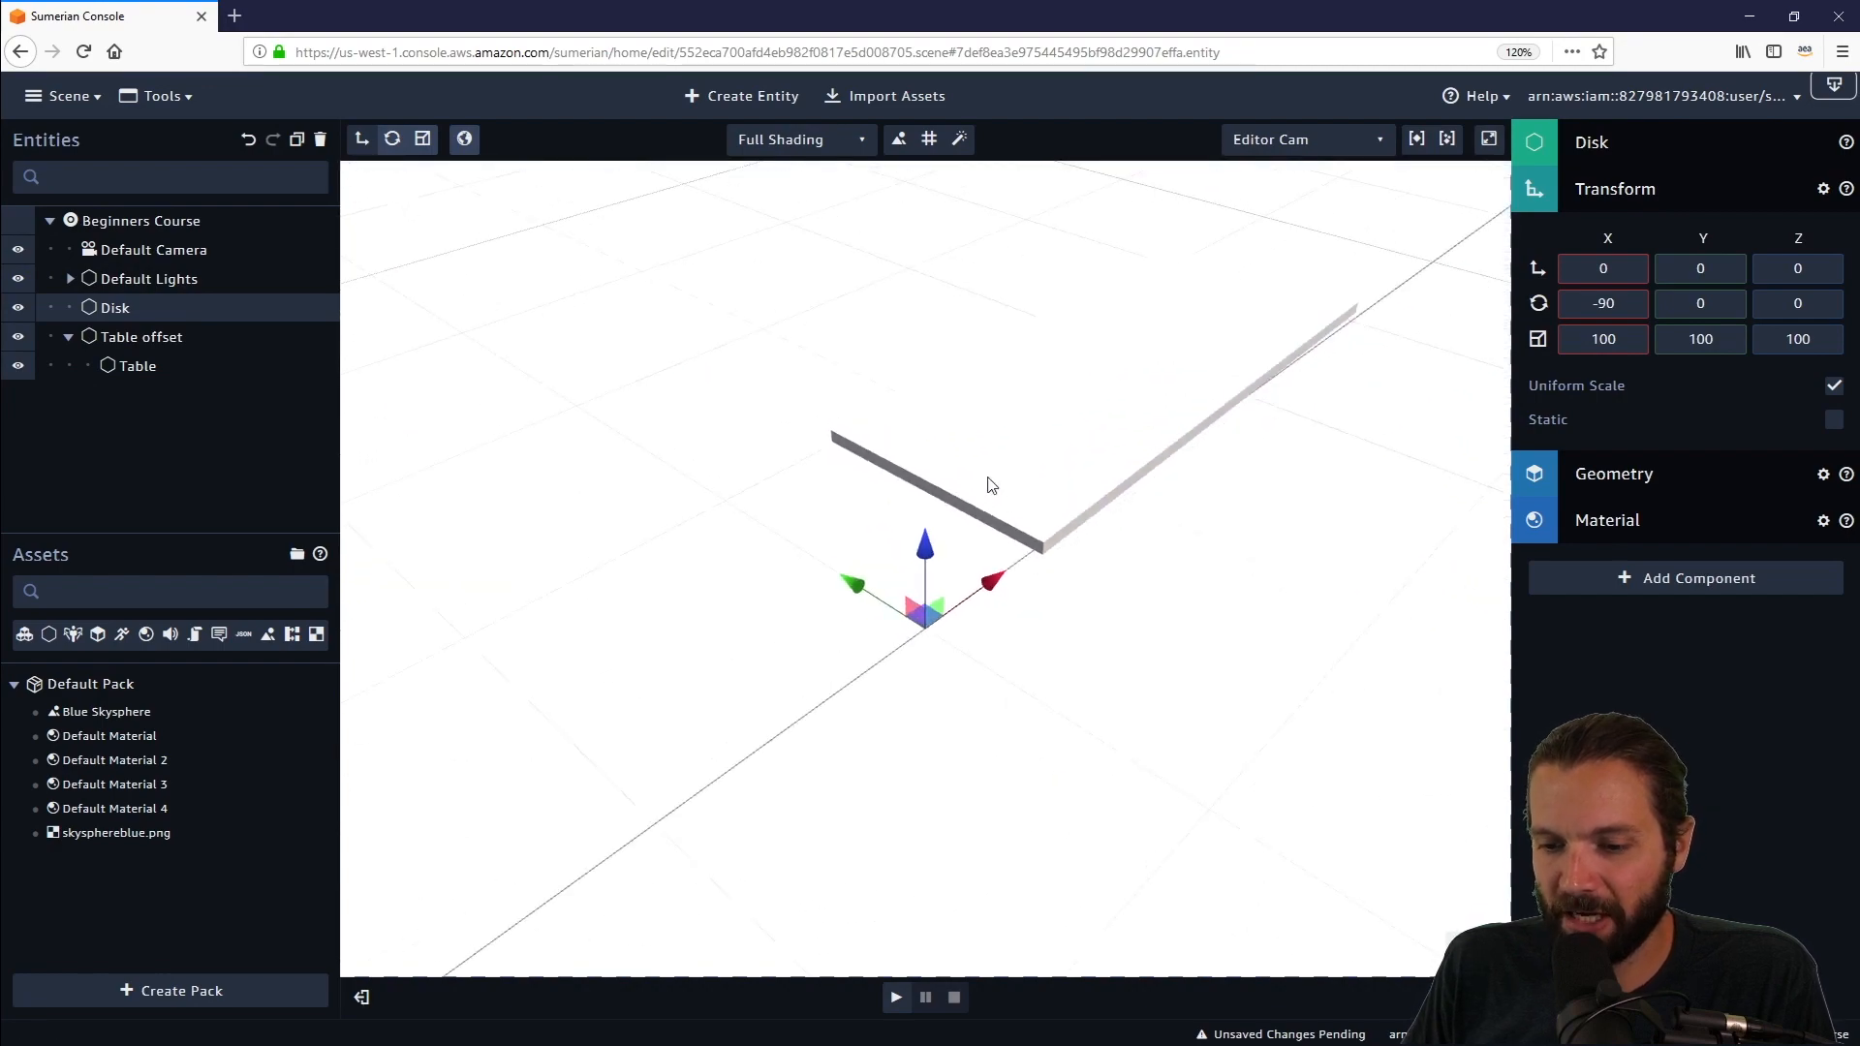
pyautogui.moveTo(1264, 699)
pyautogui.mouseDown()
pyautogui.moveTo(1216, 677)
pyautogui.moveTo(1232, 639)
pyautogui.moveTo(1249, 673)
pyautogui.moveTo(1138, 706)
pyautogui.moveTo(871, 681)
pyautogui.moveTo(1210, 677)
pyautogui.moveTo(1270, 590)
pyautogui.moveTo(1247, 673)
pyautogui.mouseUp()
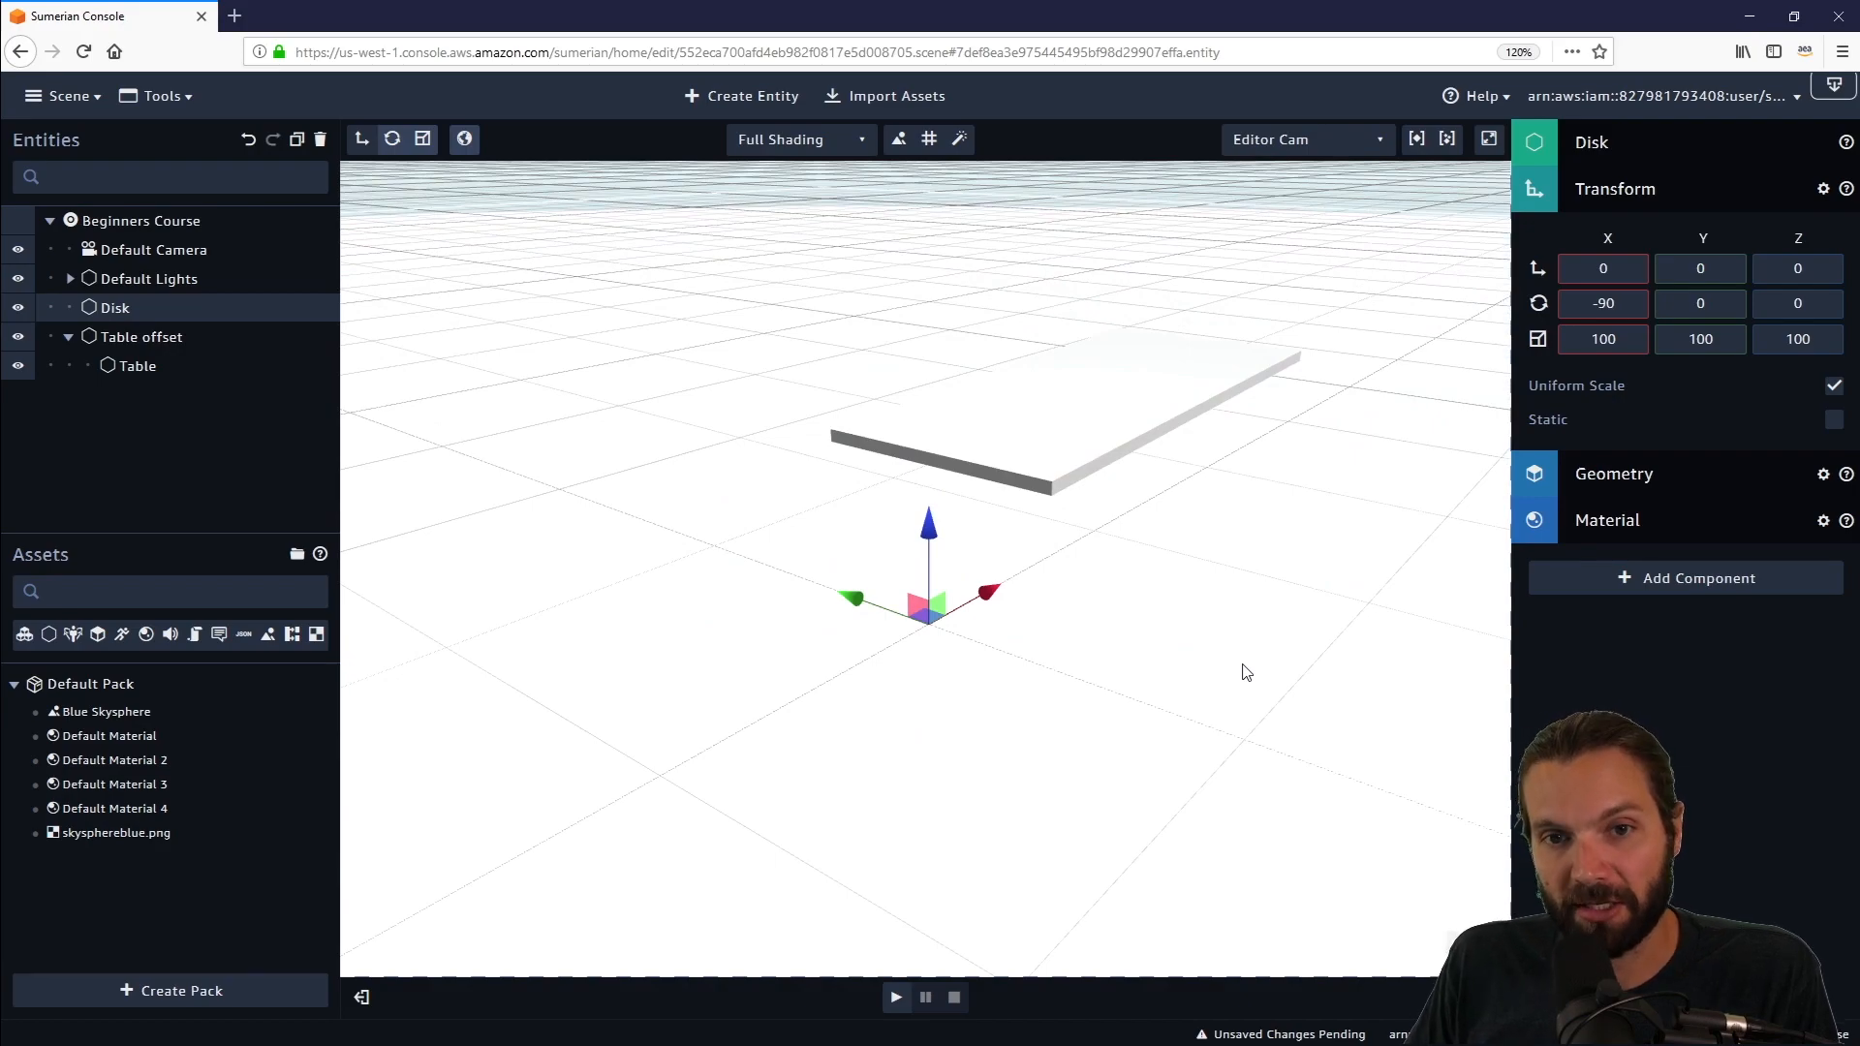